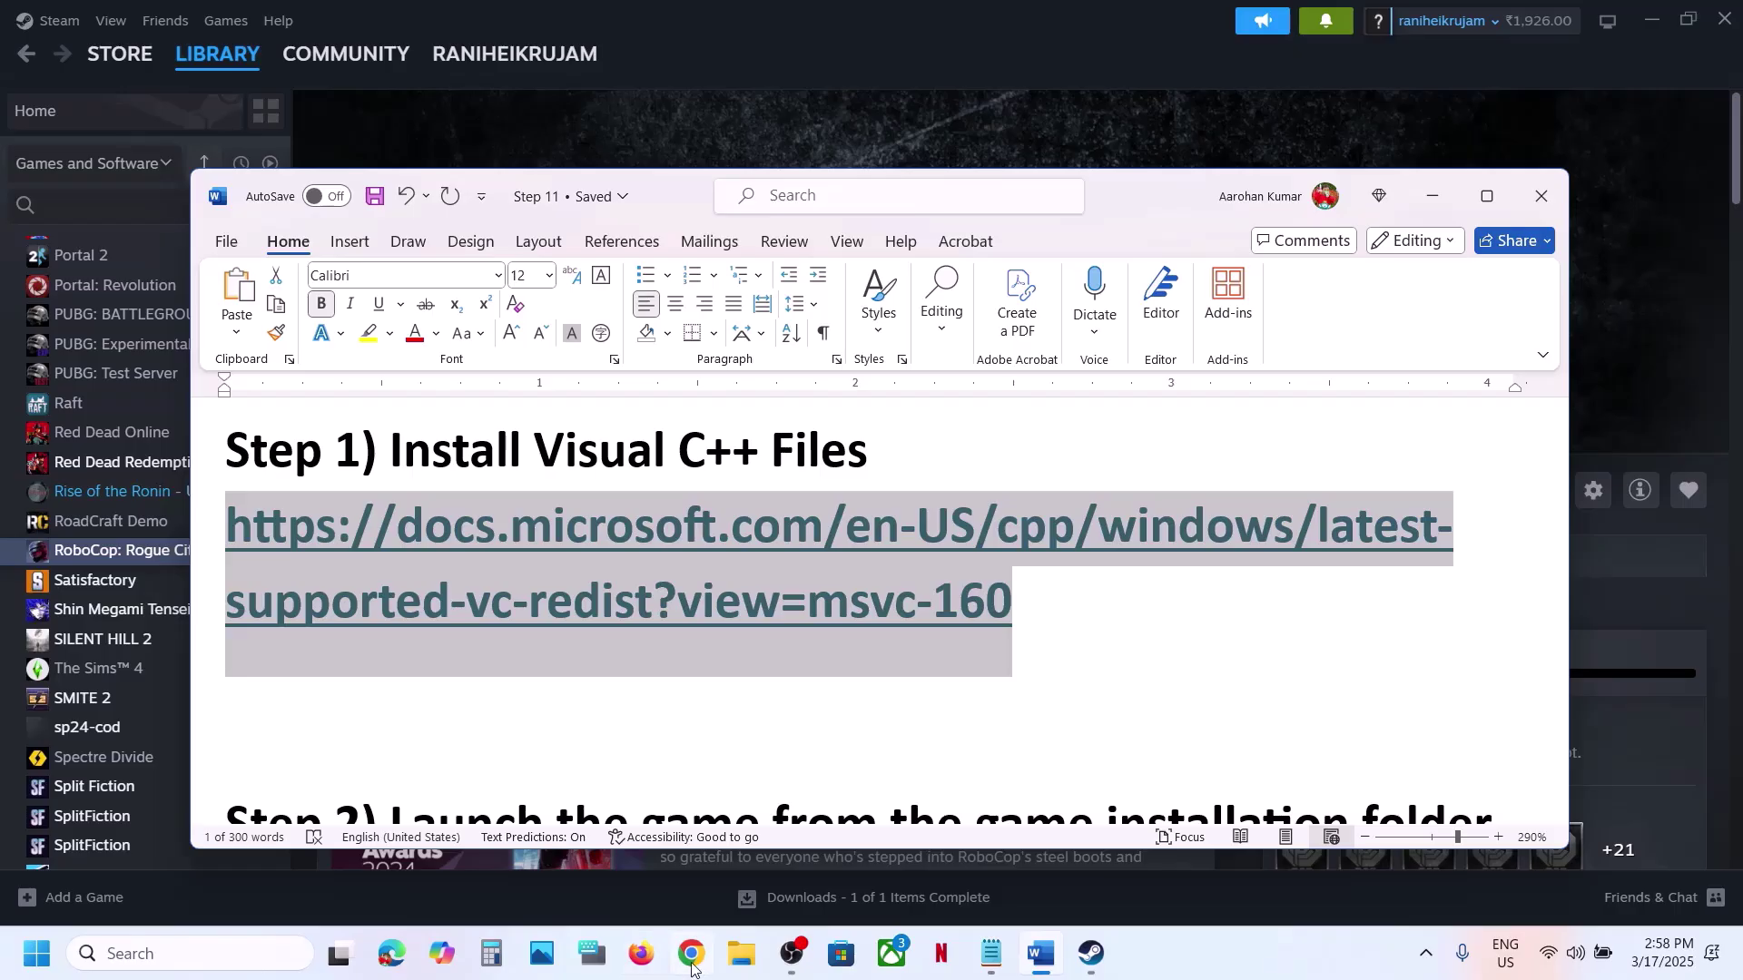
left_click(692, 968)
type("https://docs.microsoft.com/en-US/cpp/windows/latest-supported-vc-redist?view=msvc-160")
key("Return")
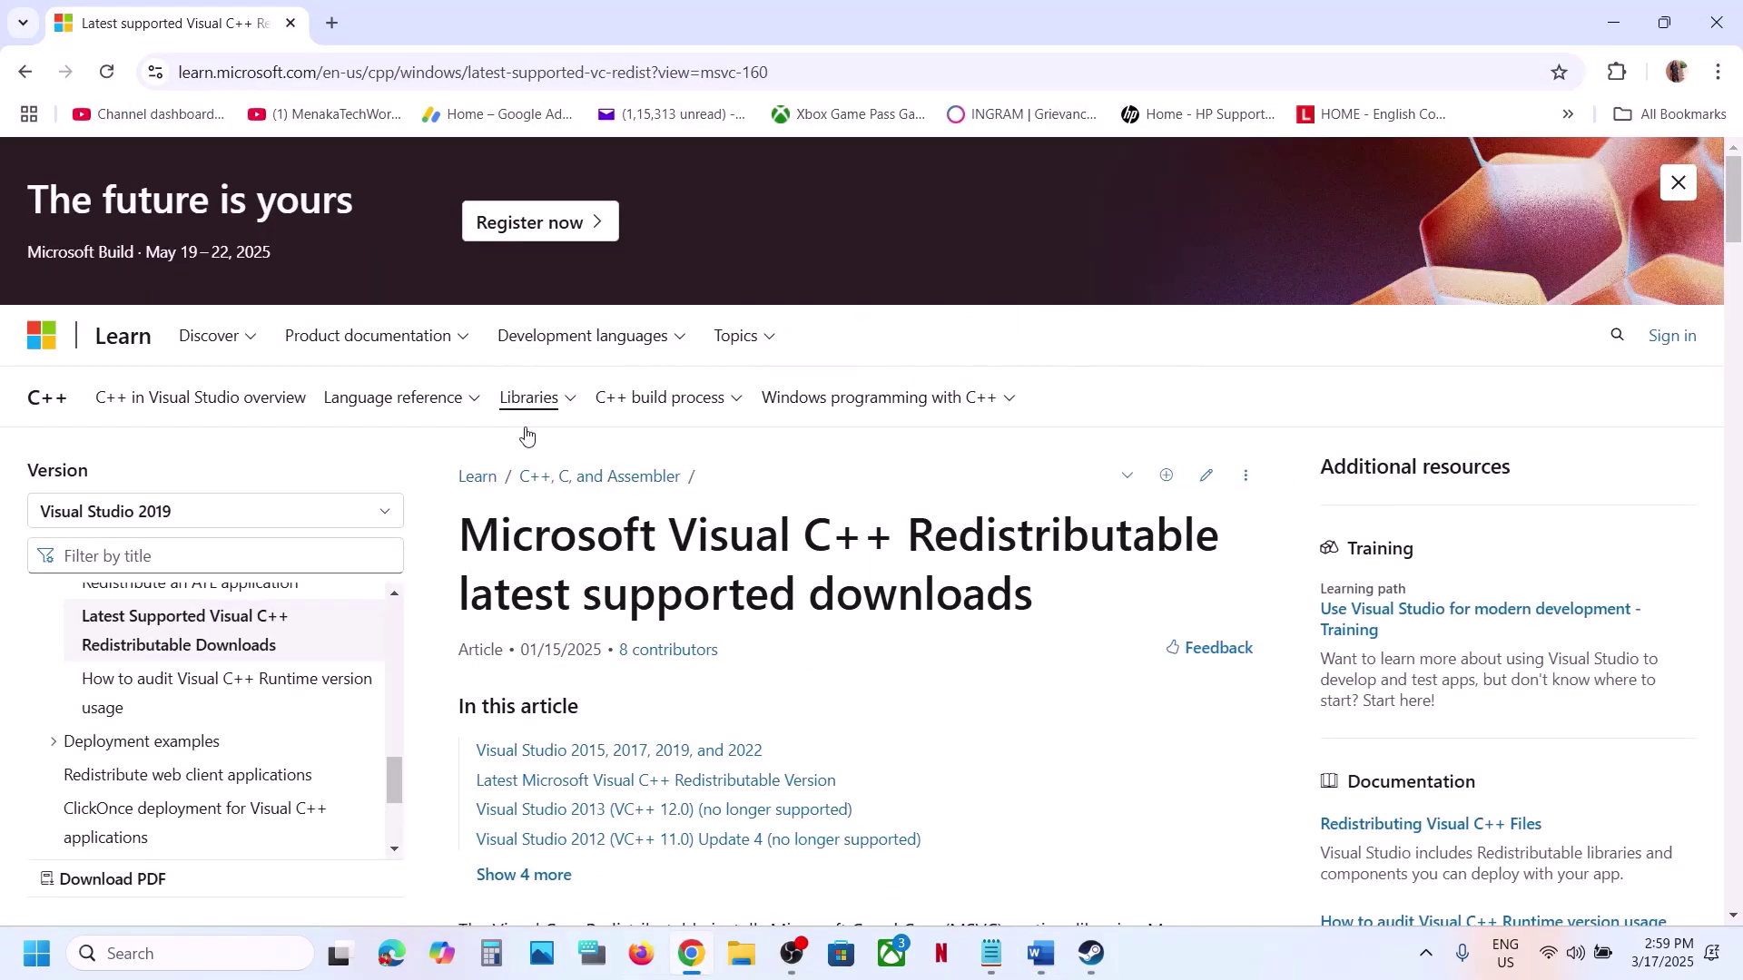
Download the X86 Visual C++ Redistributable from the latest version table and start a repair with its installer
scroll(526, 436, "down", 10)
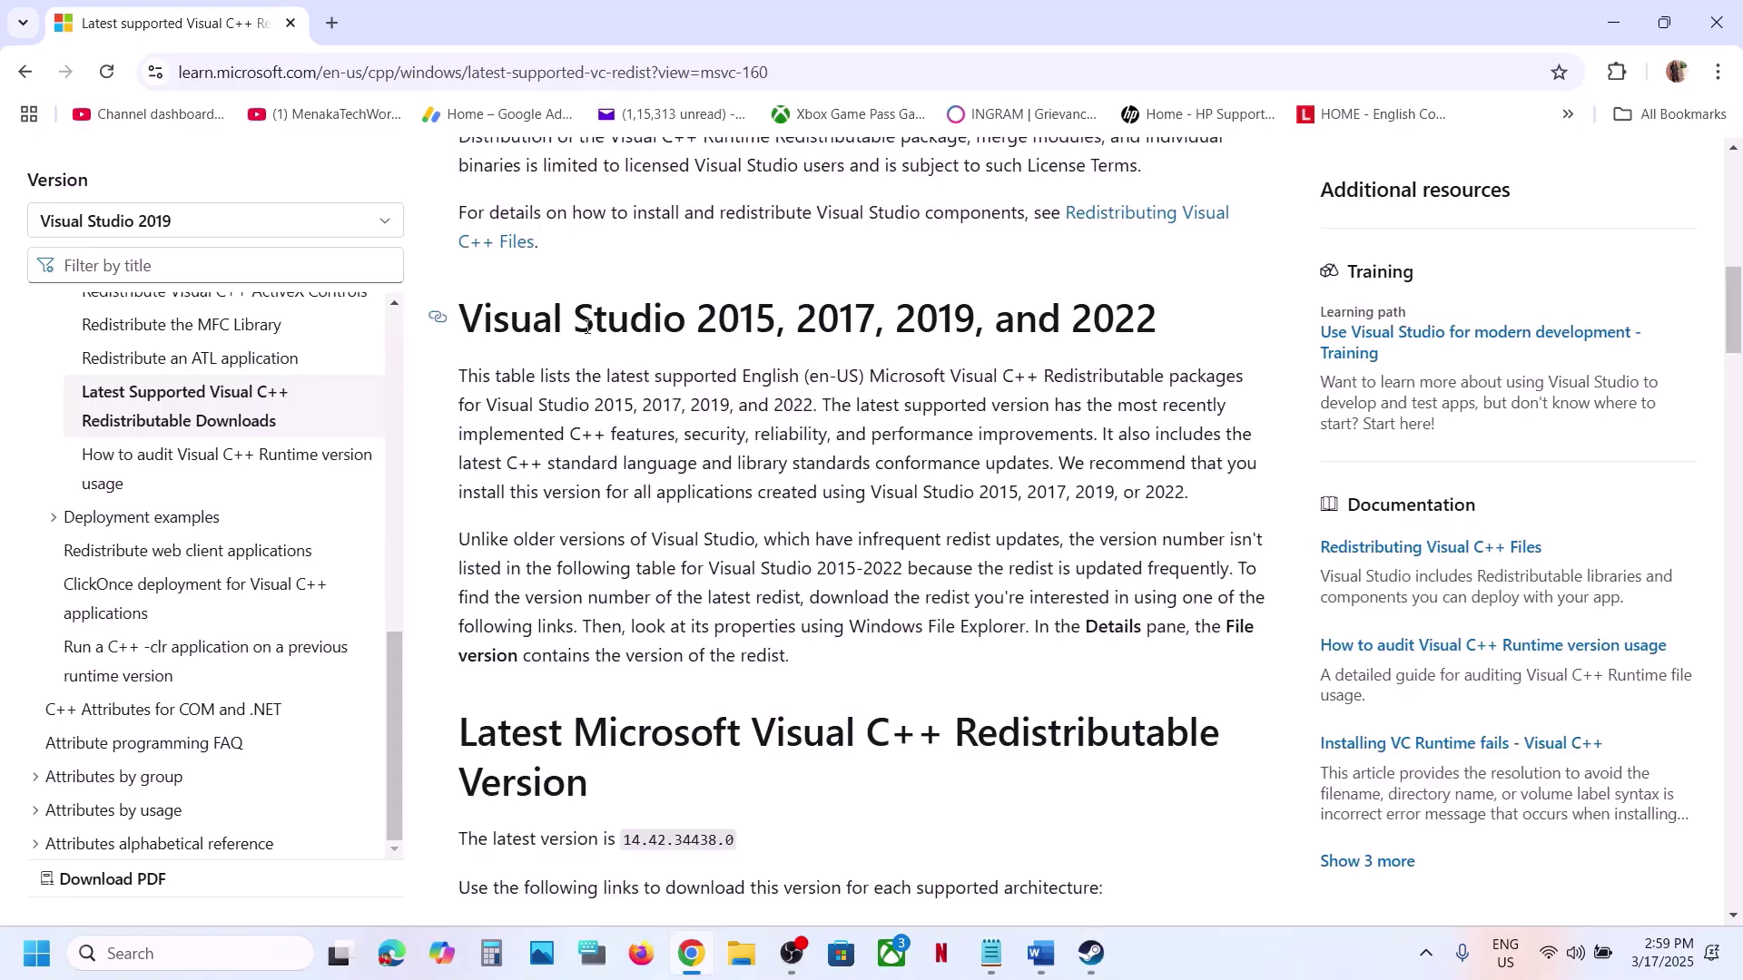
left_click_drag(586, 327, 1139, 330)
scroll(985, 429, "down", 5)
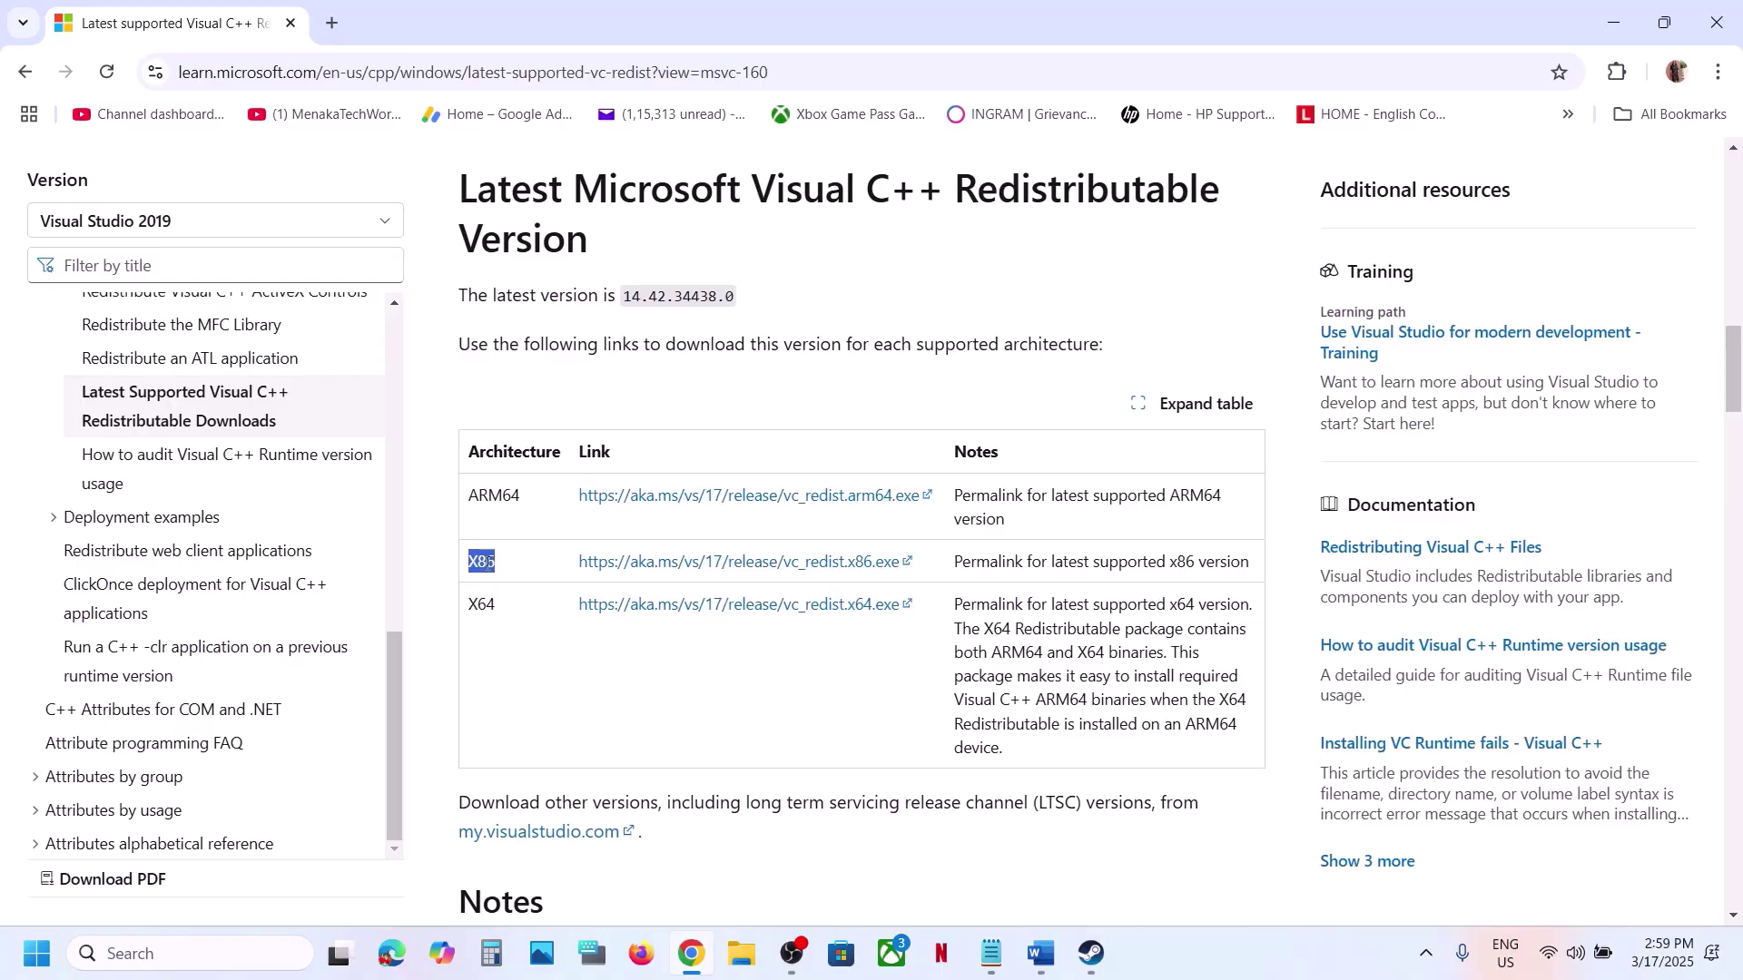
left_click(739, 563)
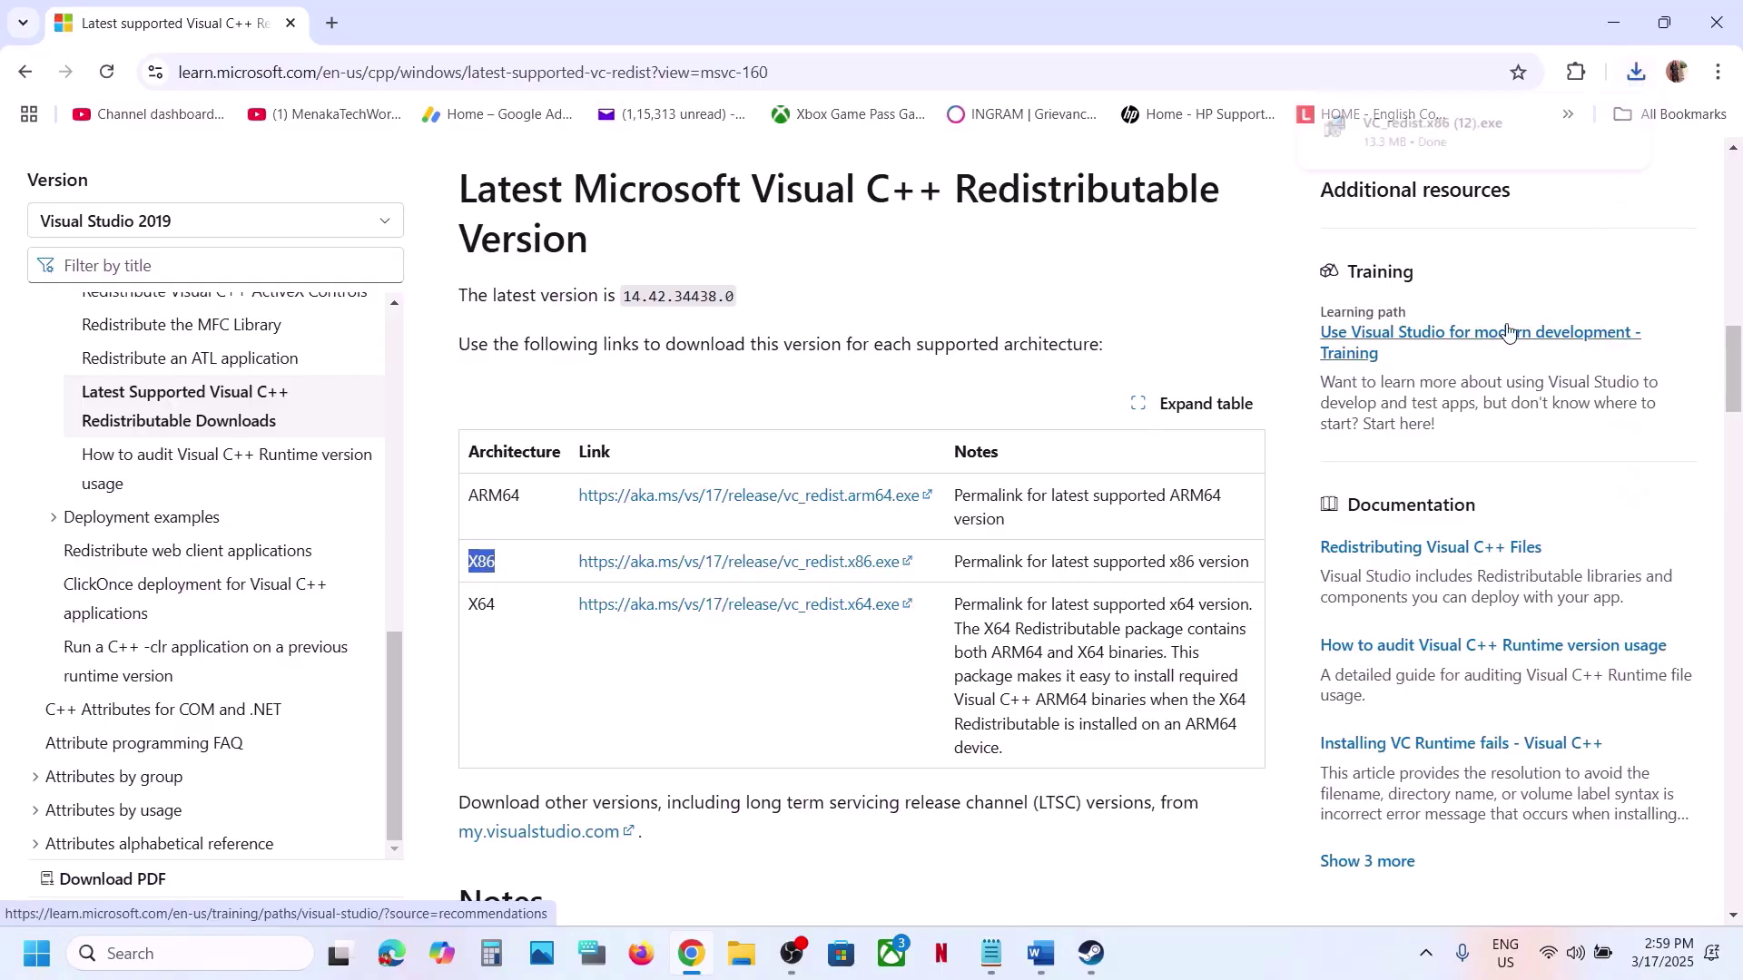
left_click(1486, 160)
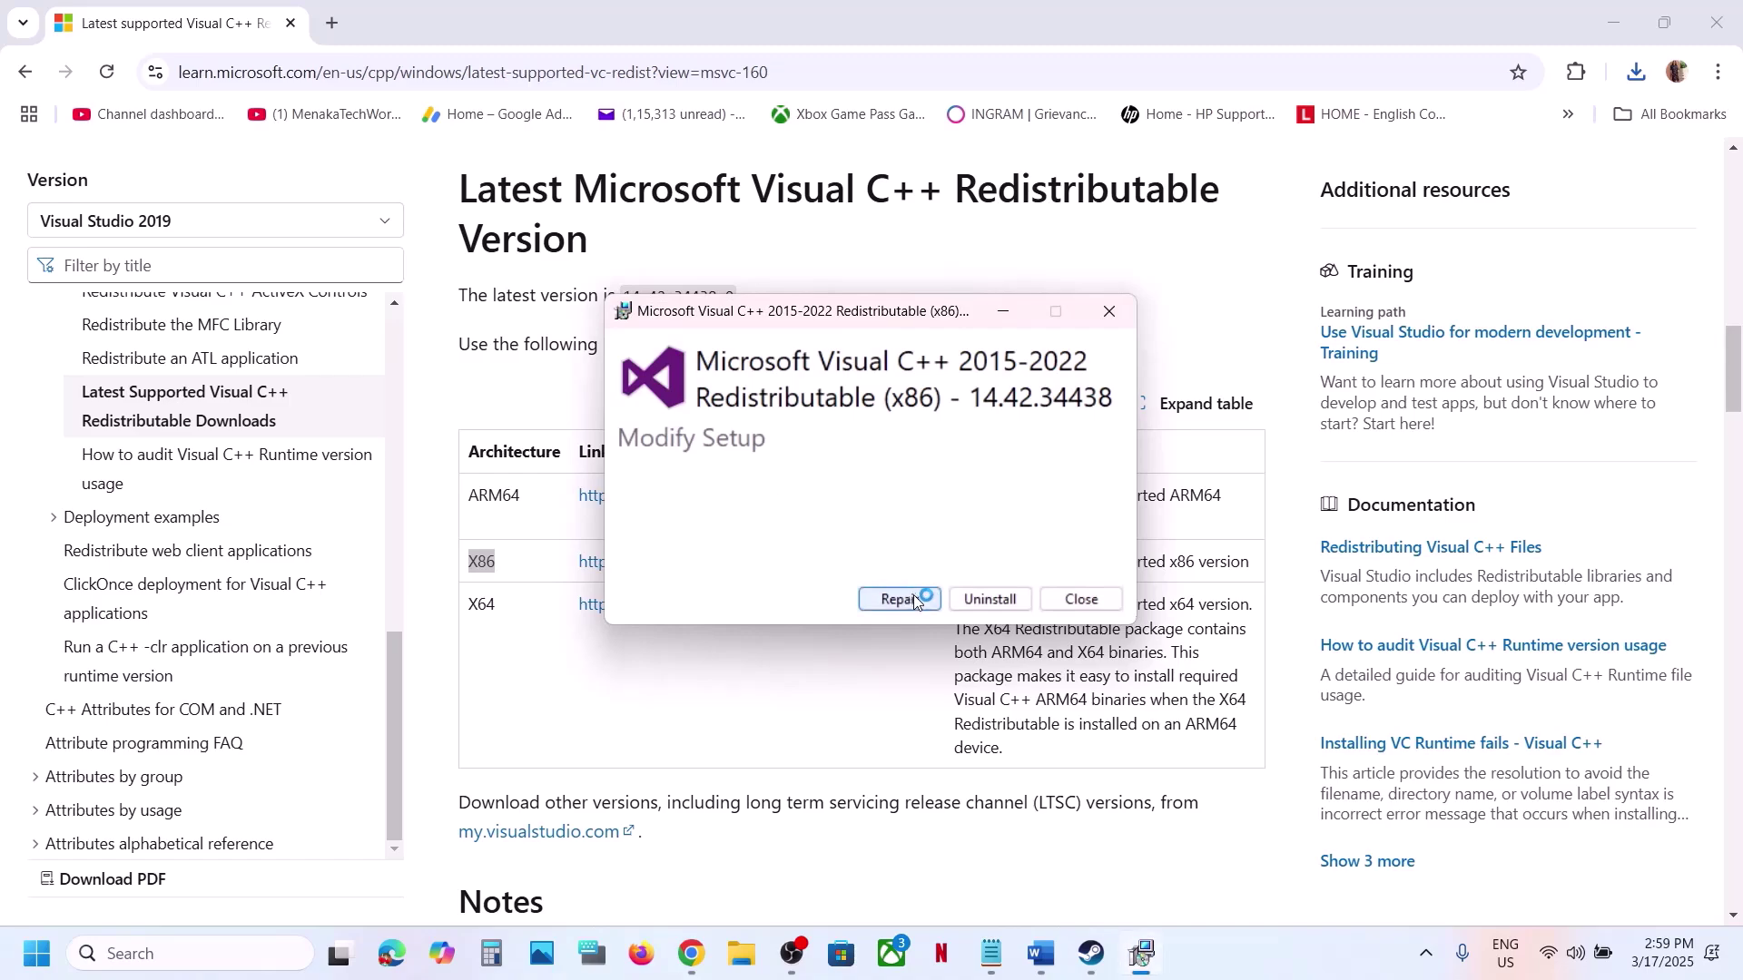
left_click(899, 600)
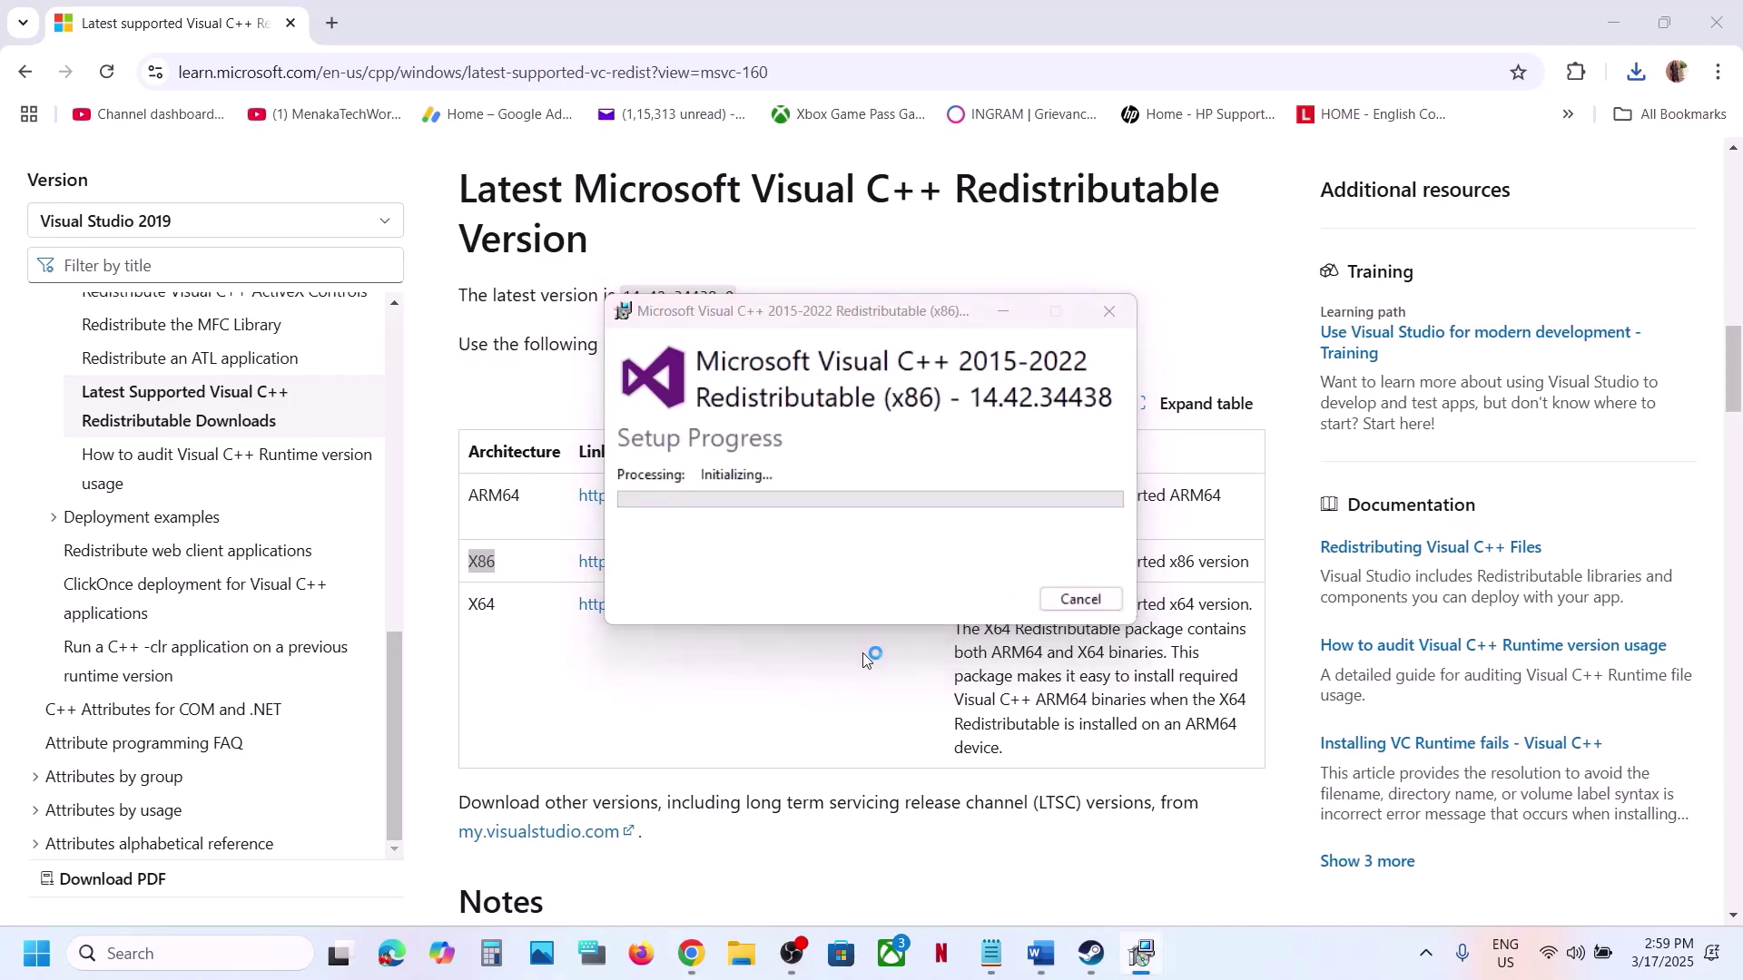
Download the X64 Visual C++ Redistributable from the same table and start a repair with its installer
left_click(487, 597)
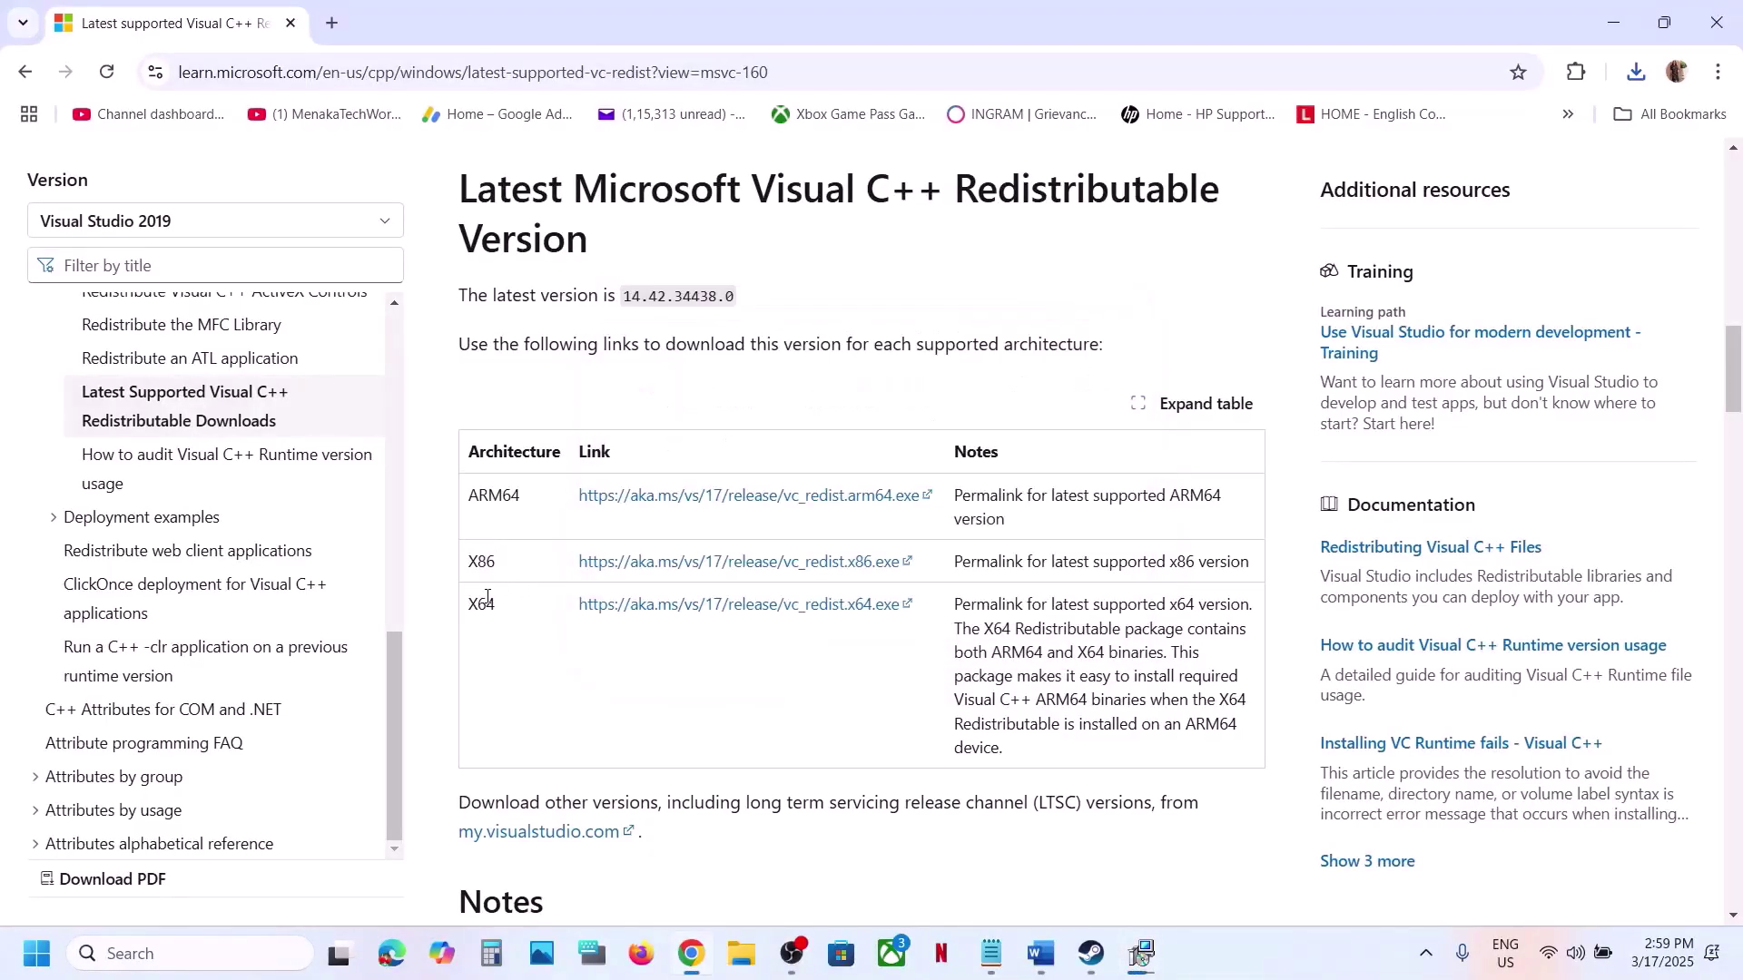
left_click(683, 606)
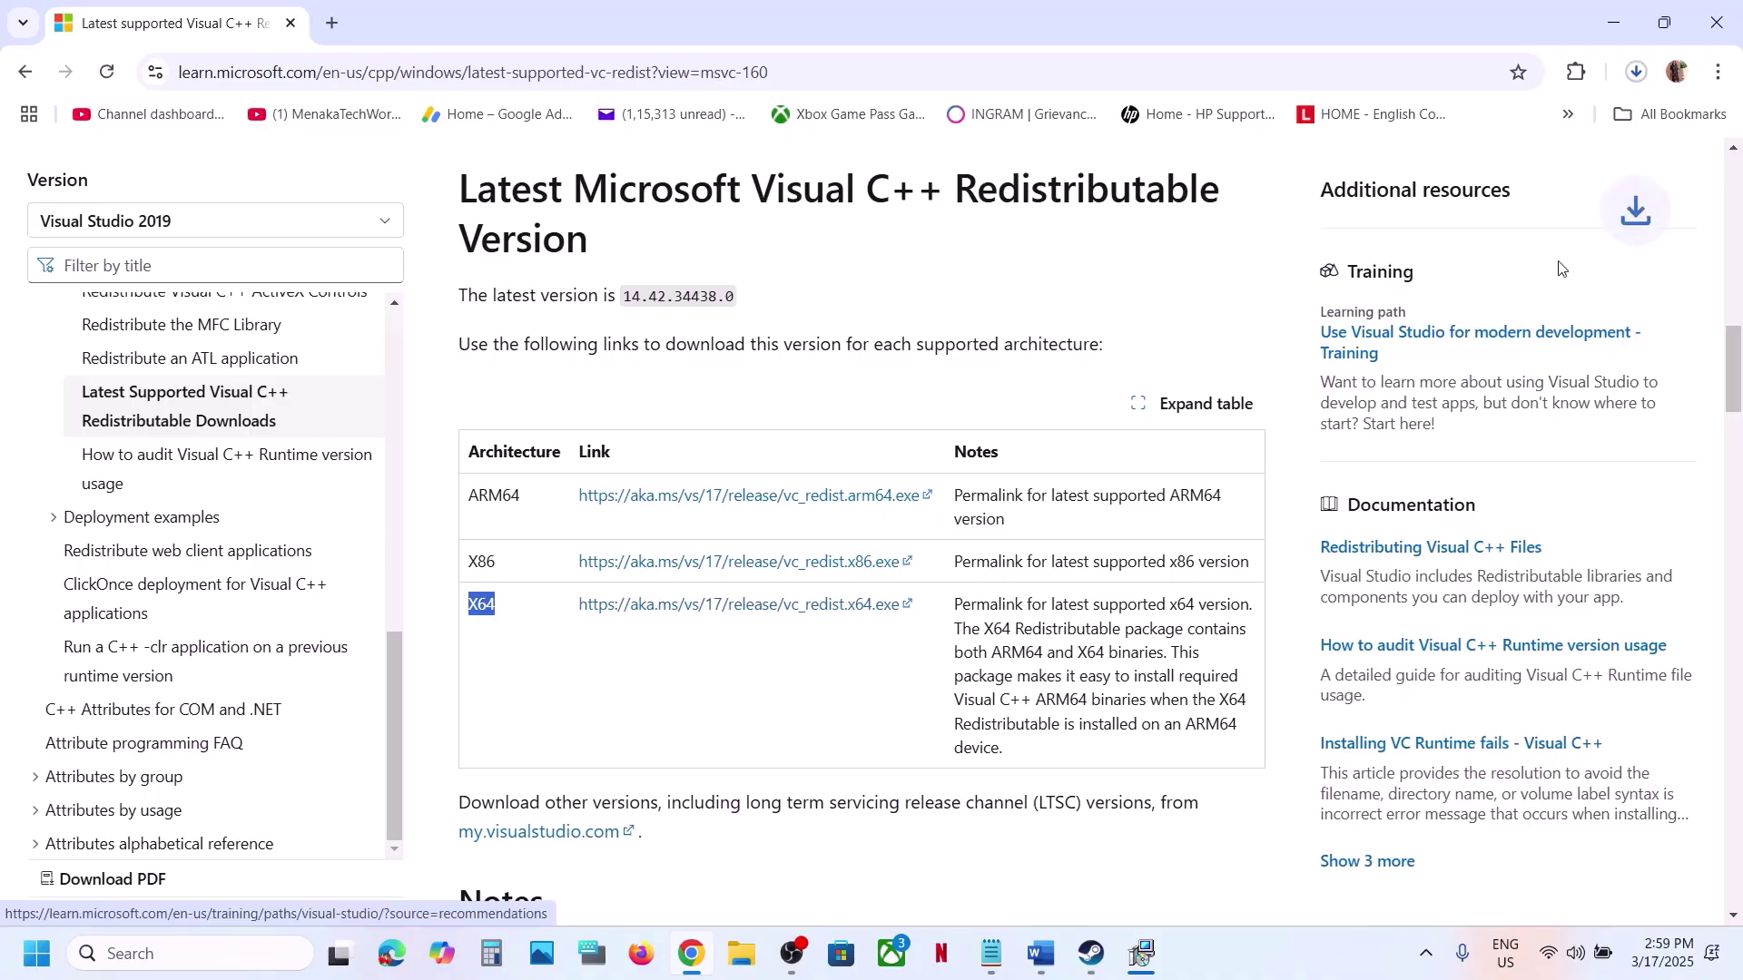
left_click(1634, 72)
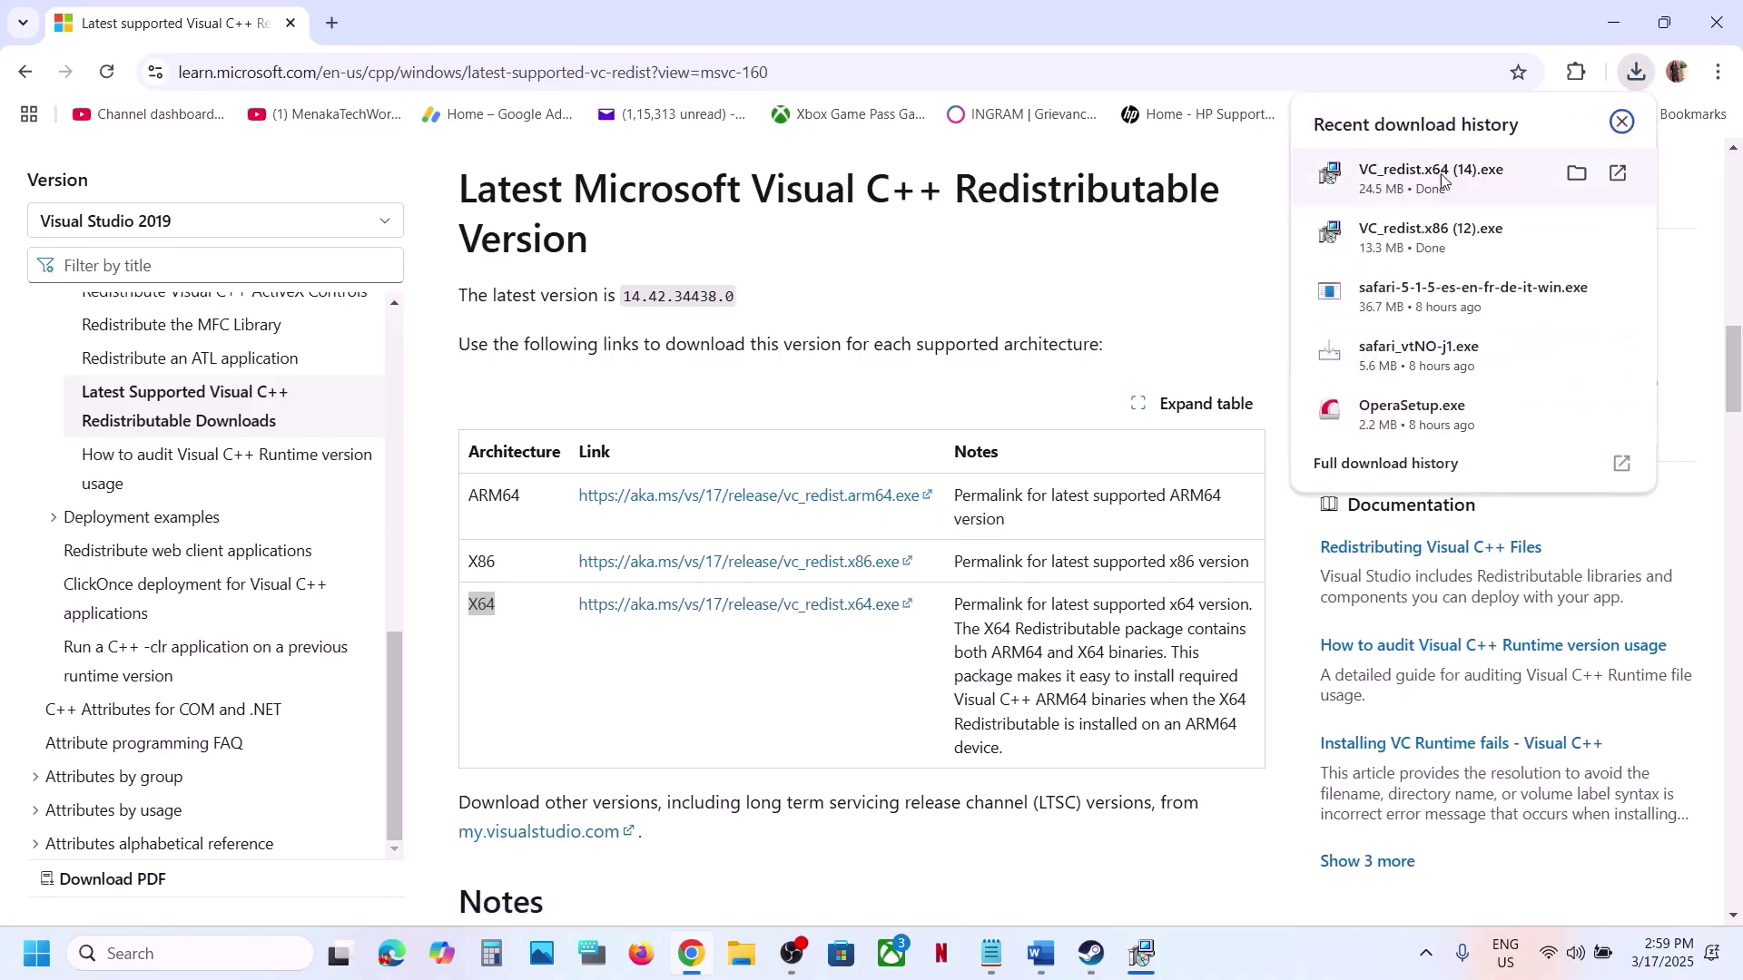
left_click(1398, 172)
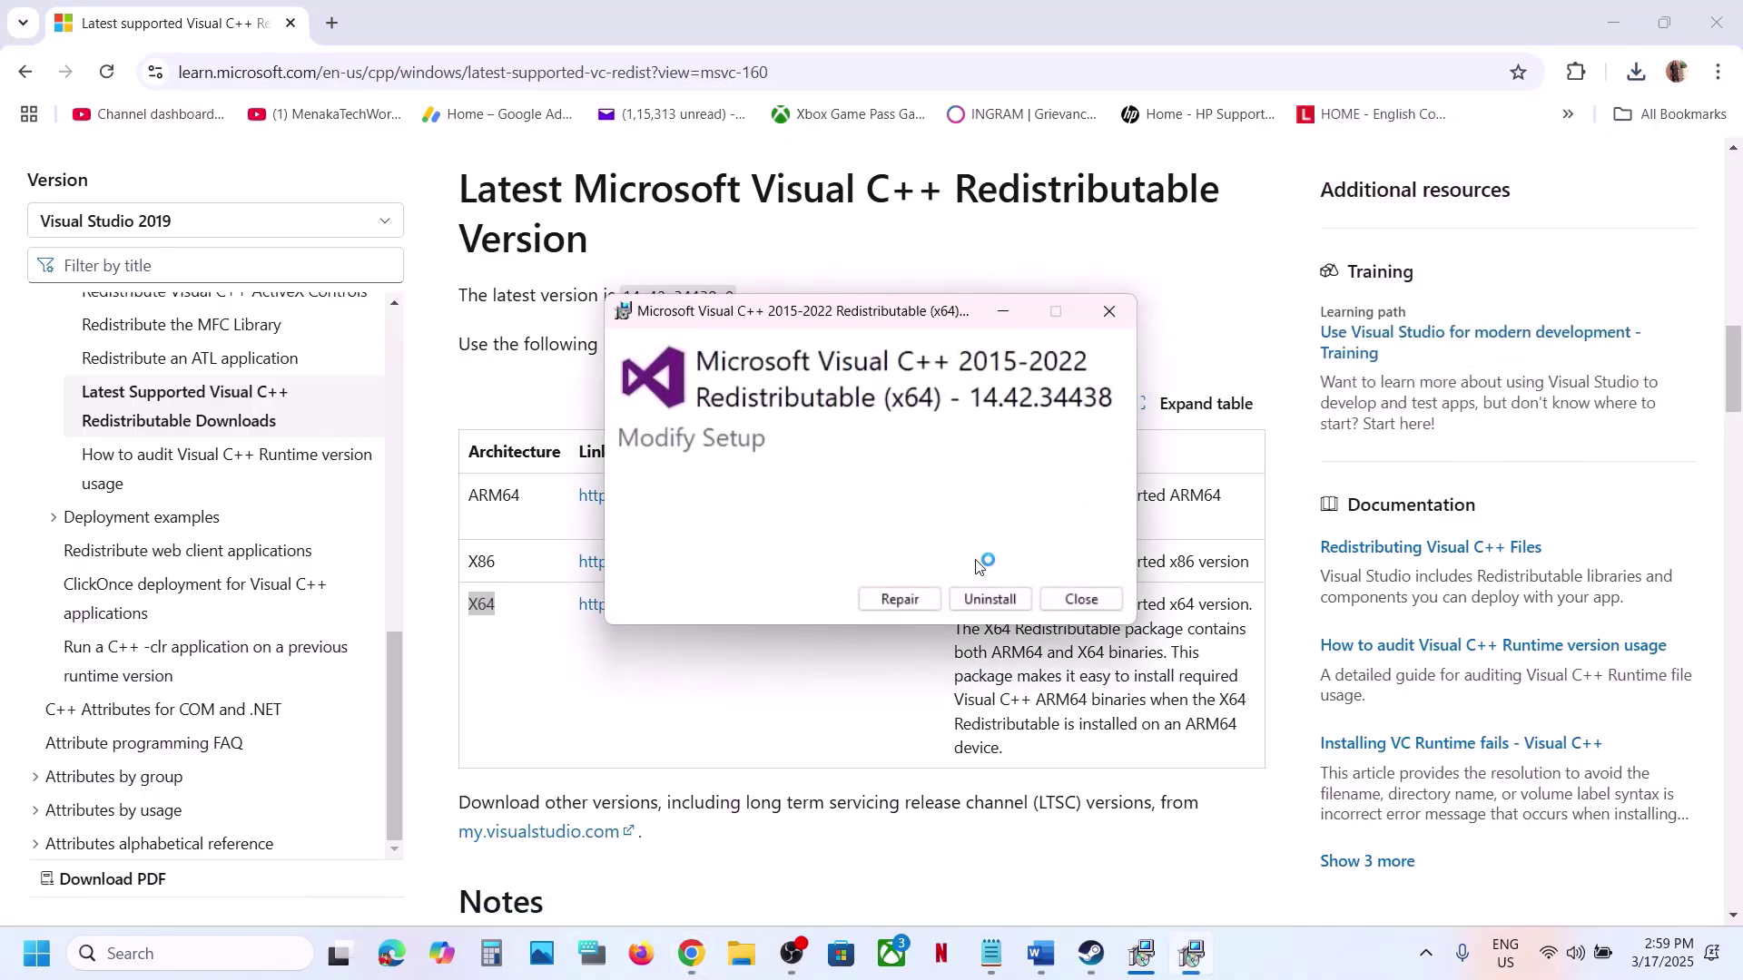
left_click(915, 600)
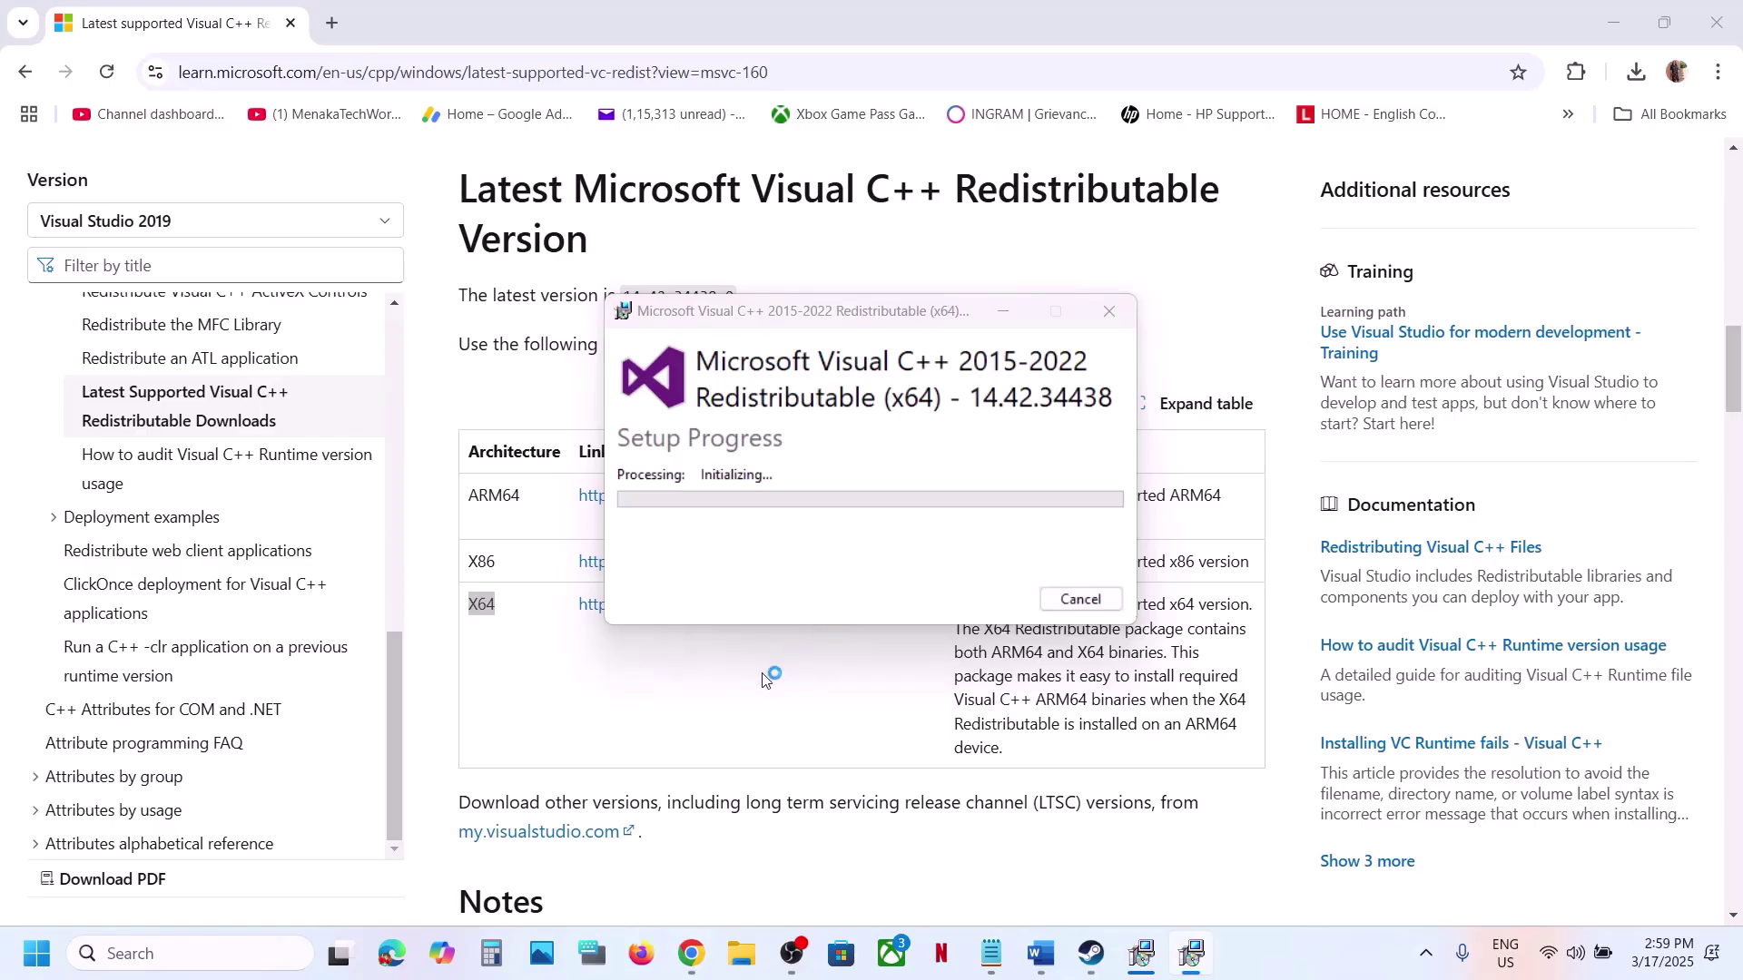
Bring the x86 setup window out beside the x64 one and close both redistributable setups
left_click(1145, 941)
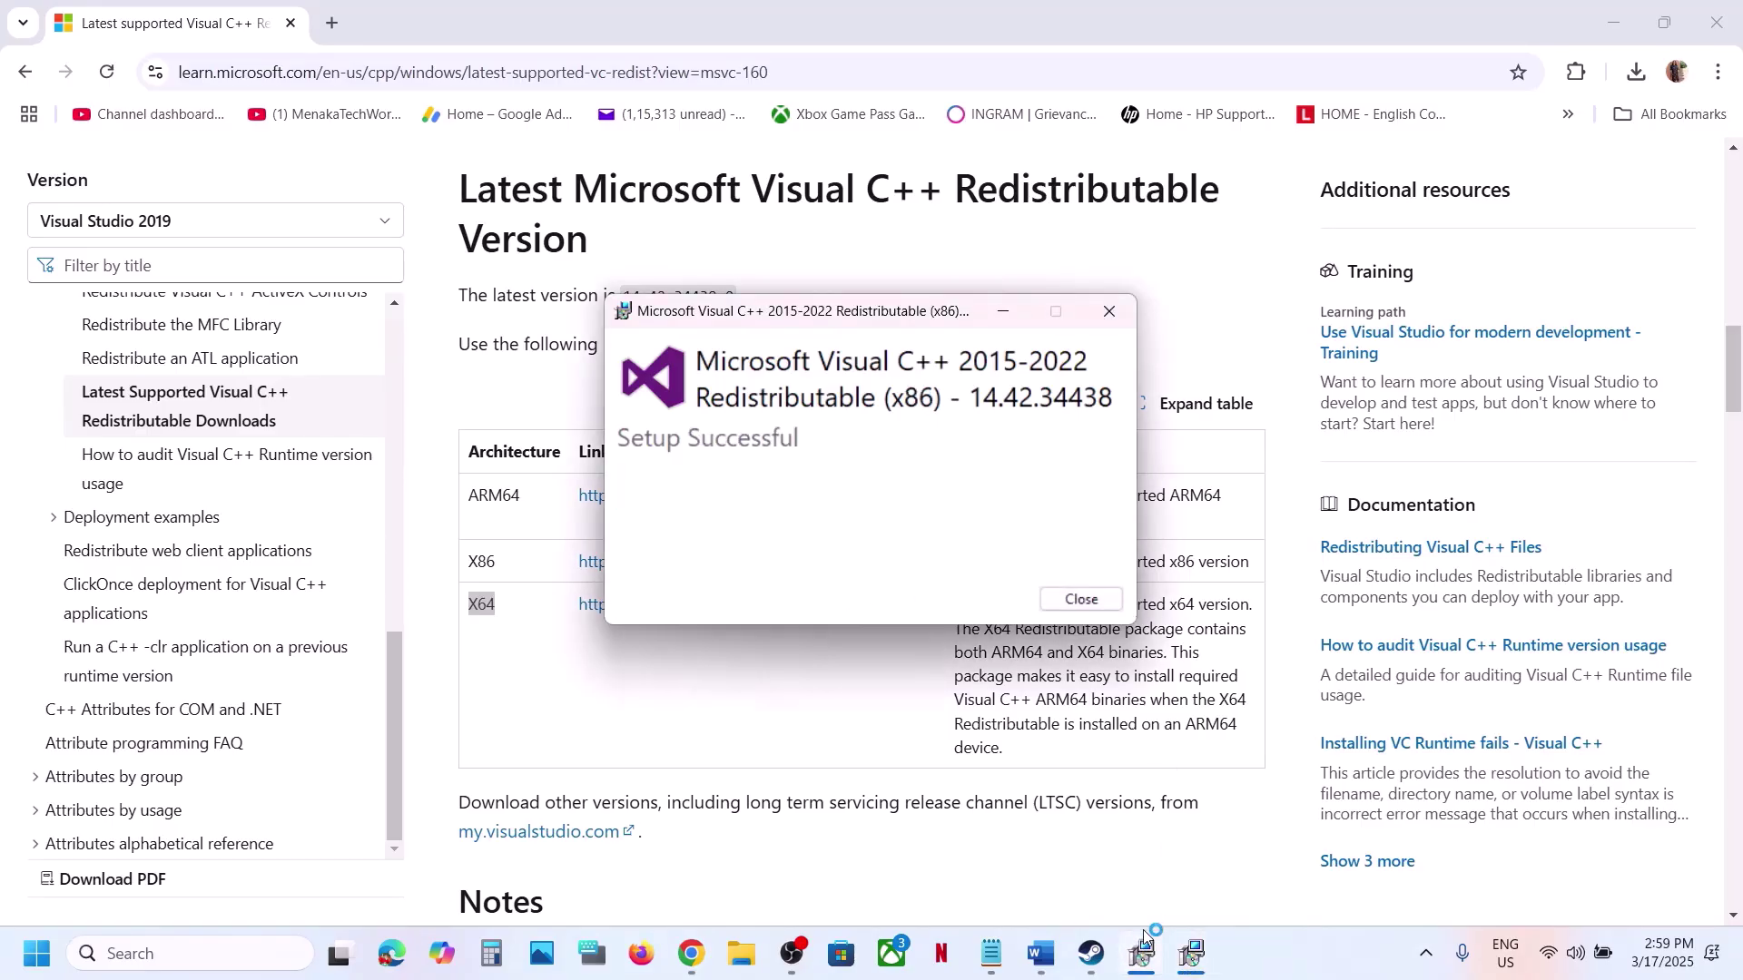
left_click_drag(923, 329, 1401, 346)
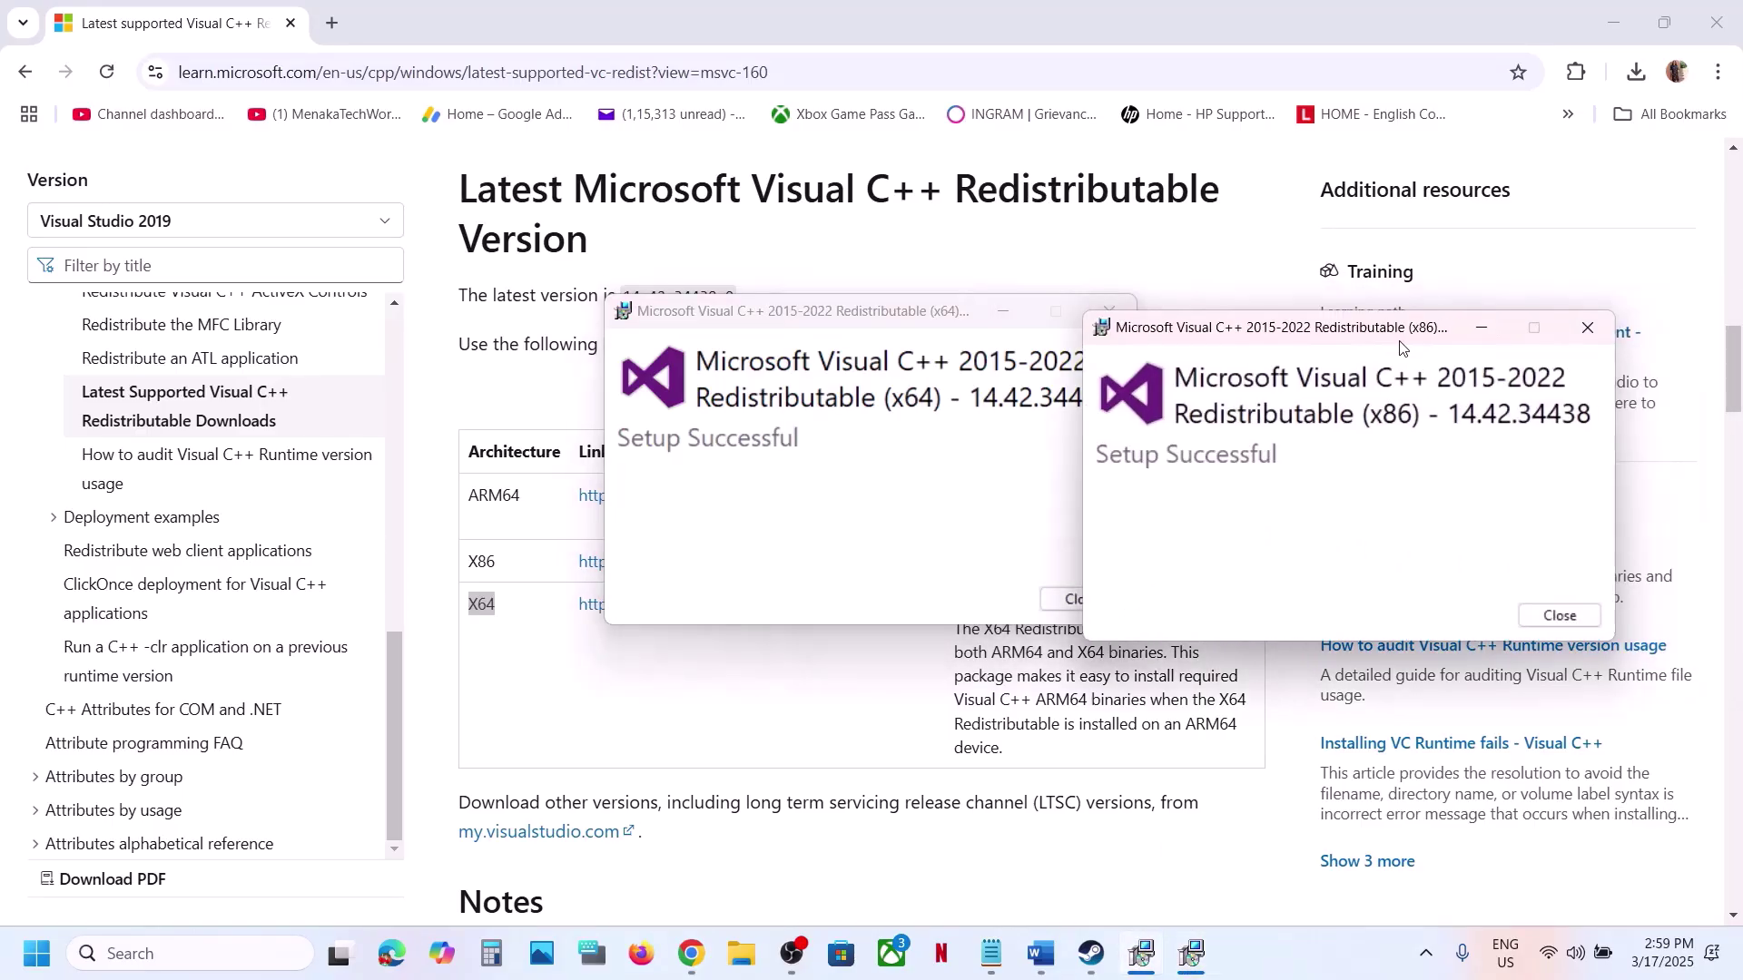
left_click(914, 478)
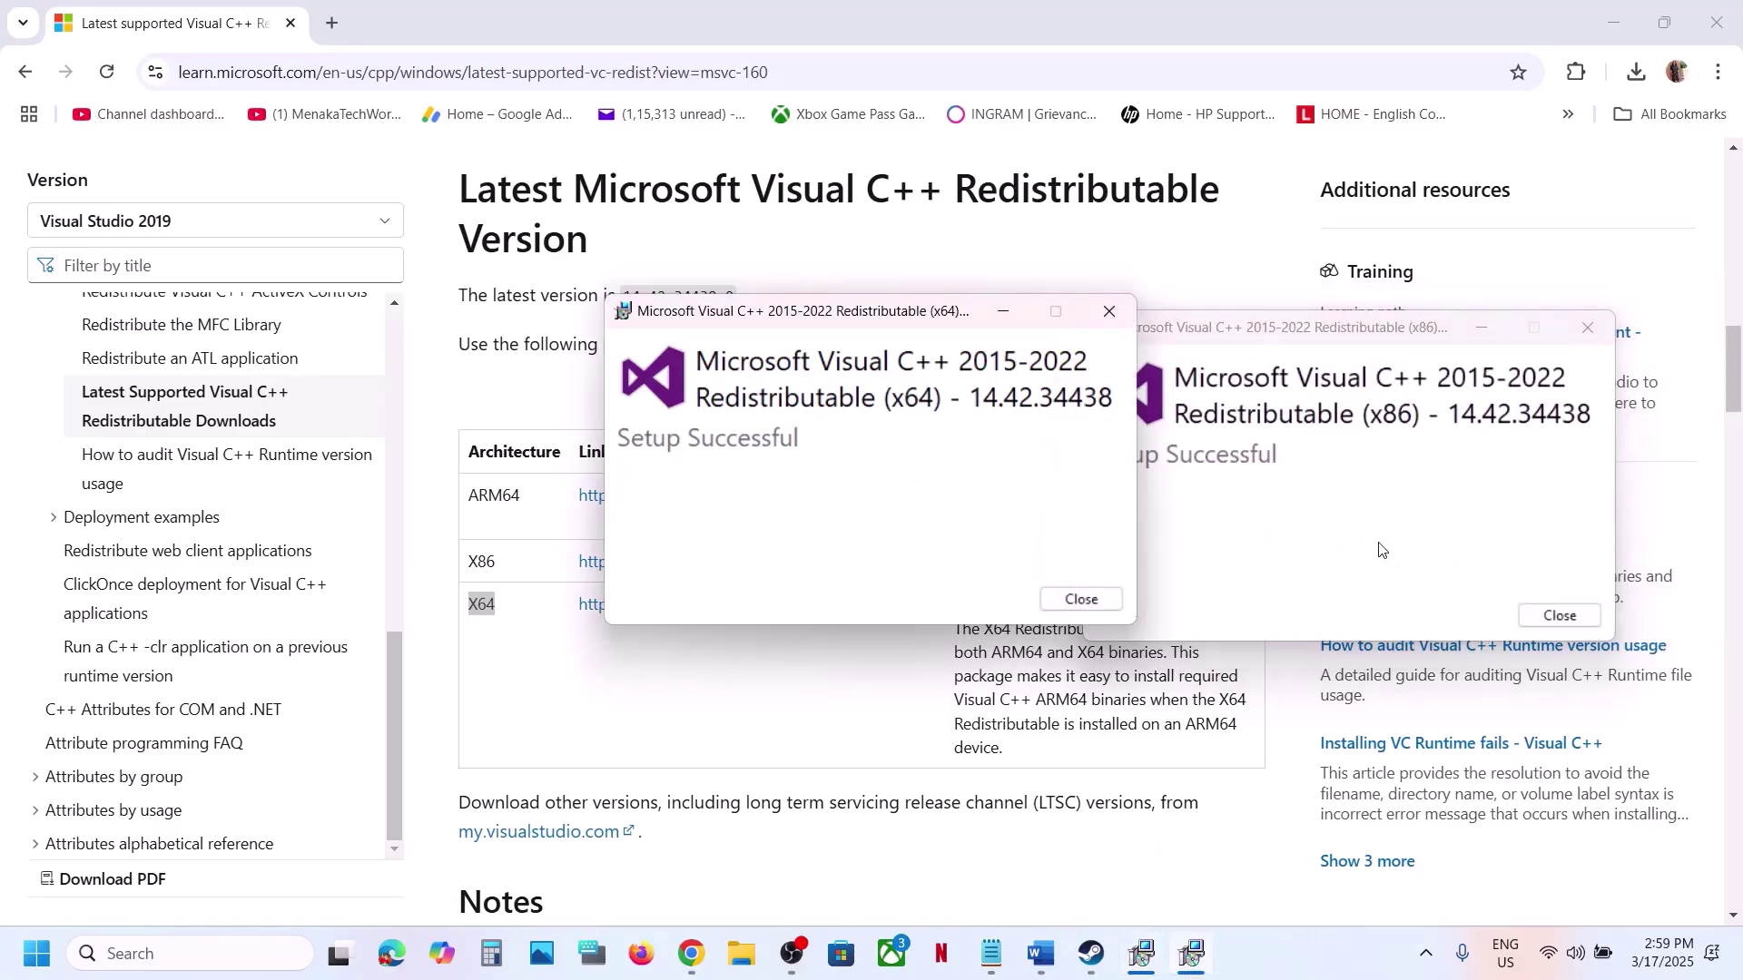
left_click(1081, 599)
left_click(1559, 616)
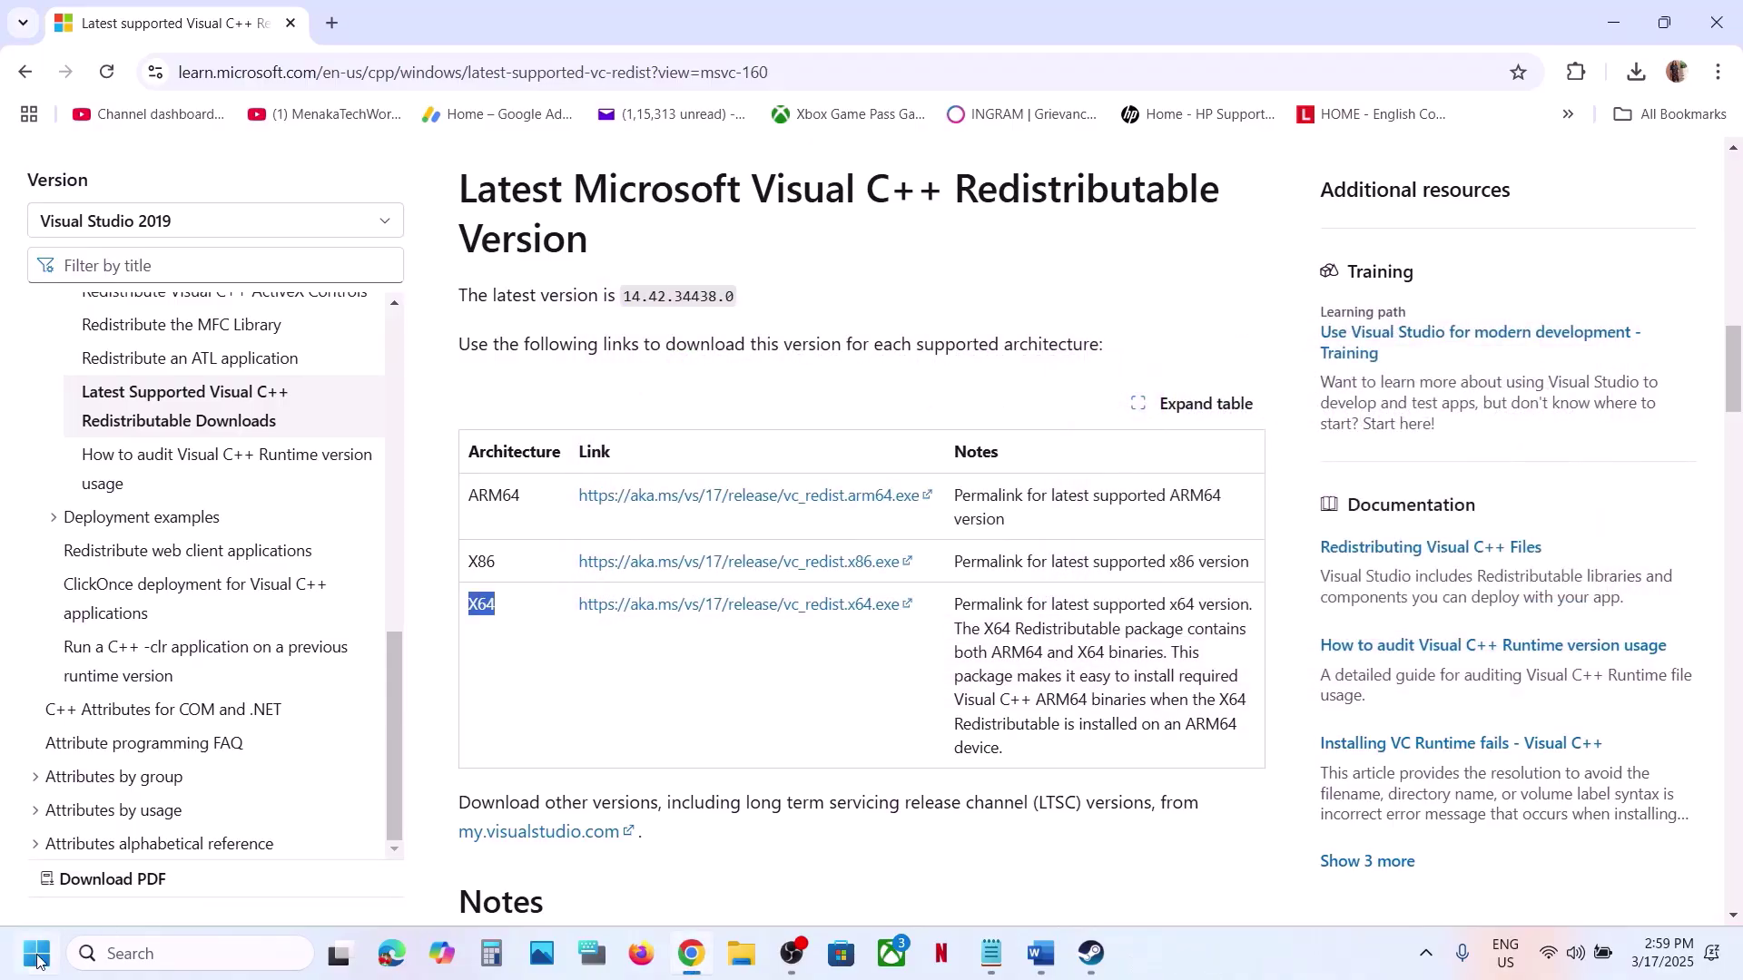
Look up the Restart option among the Windows power options without restarting, and switch to Steam
left_click(38, 961)
left_click(661, 877)
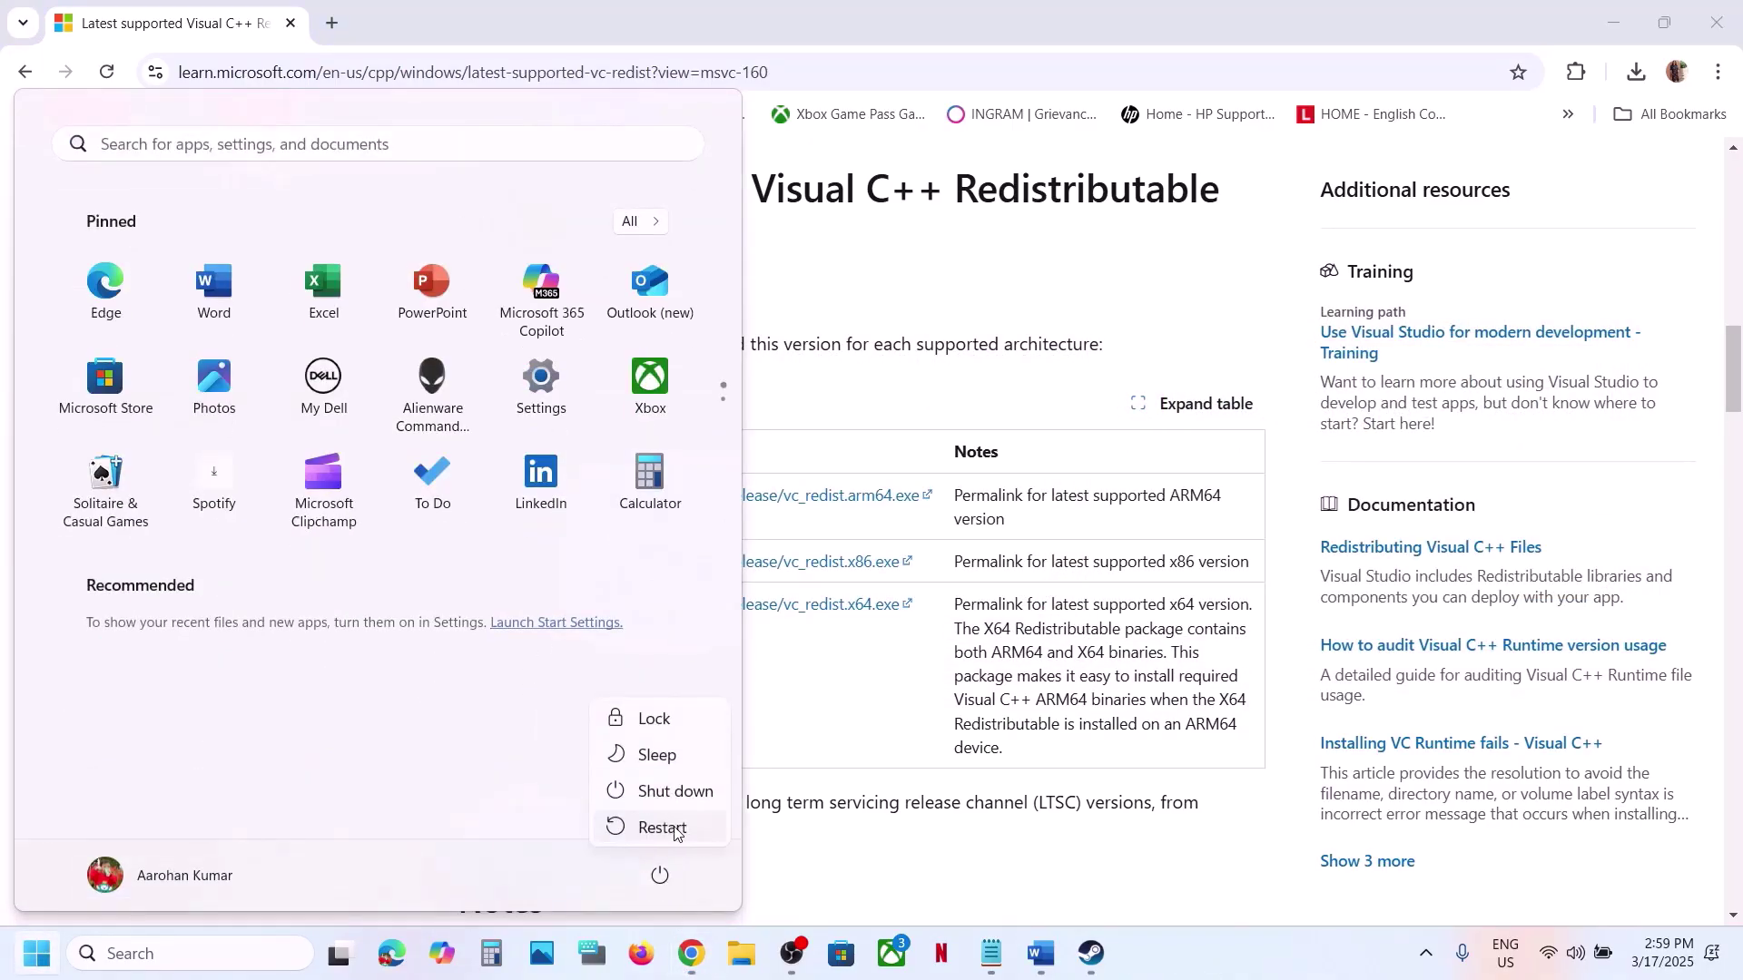
left_click(1094, 958)
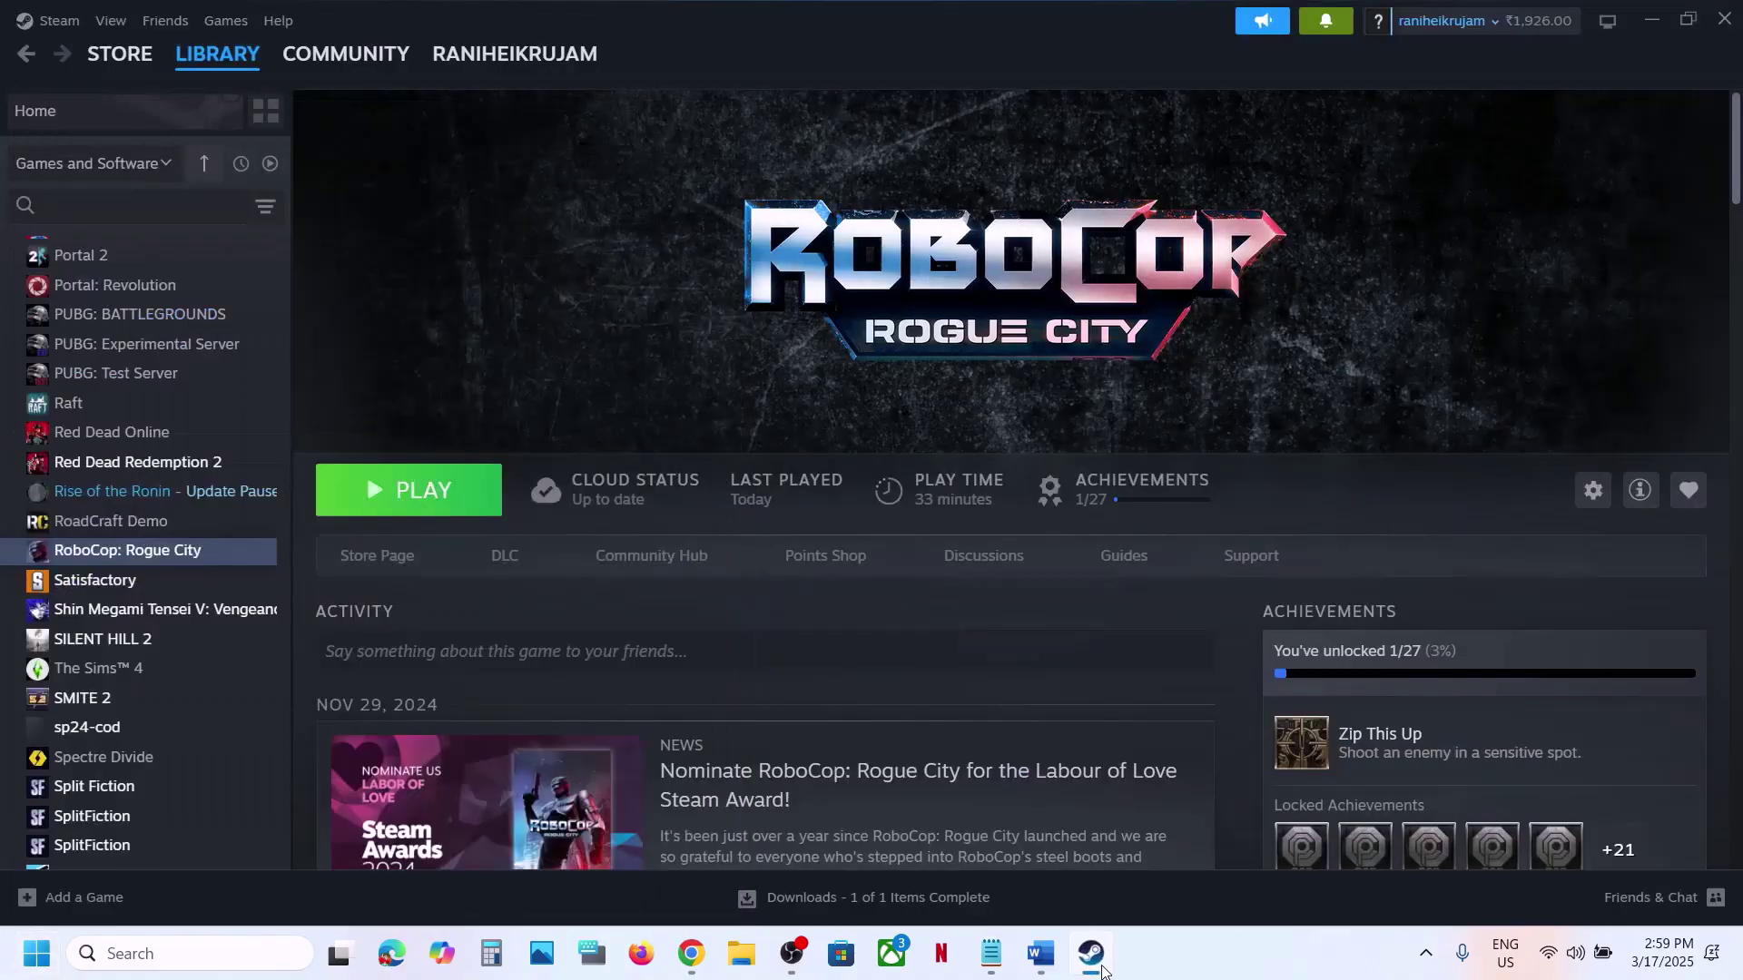
Switch to the Word document and read Step 2 about launching the game from its installation folder as an administrator
left_click(1062, 951)
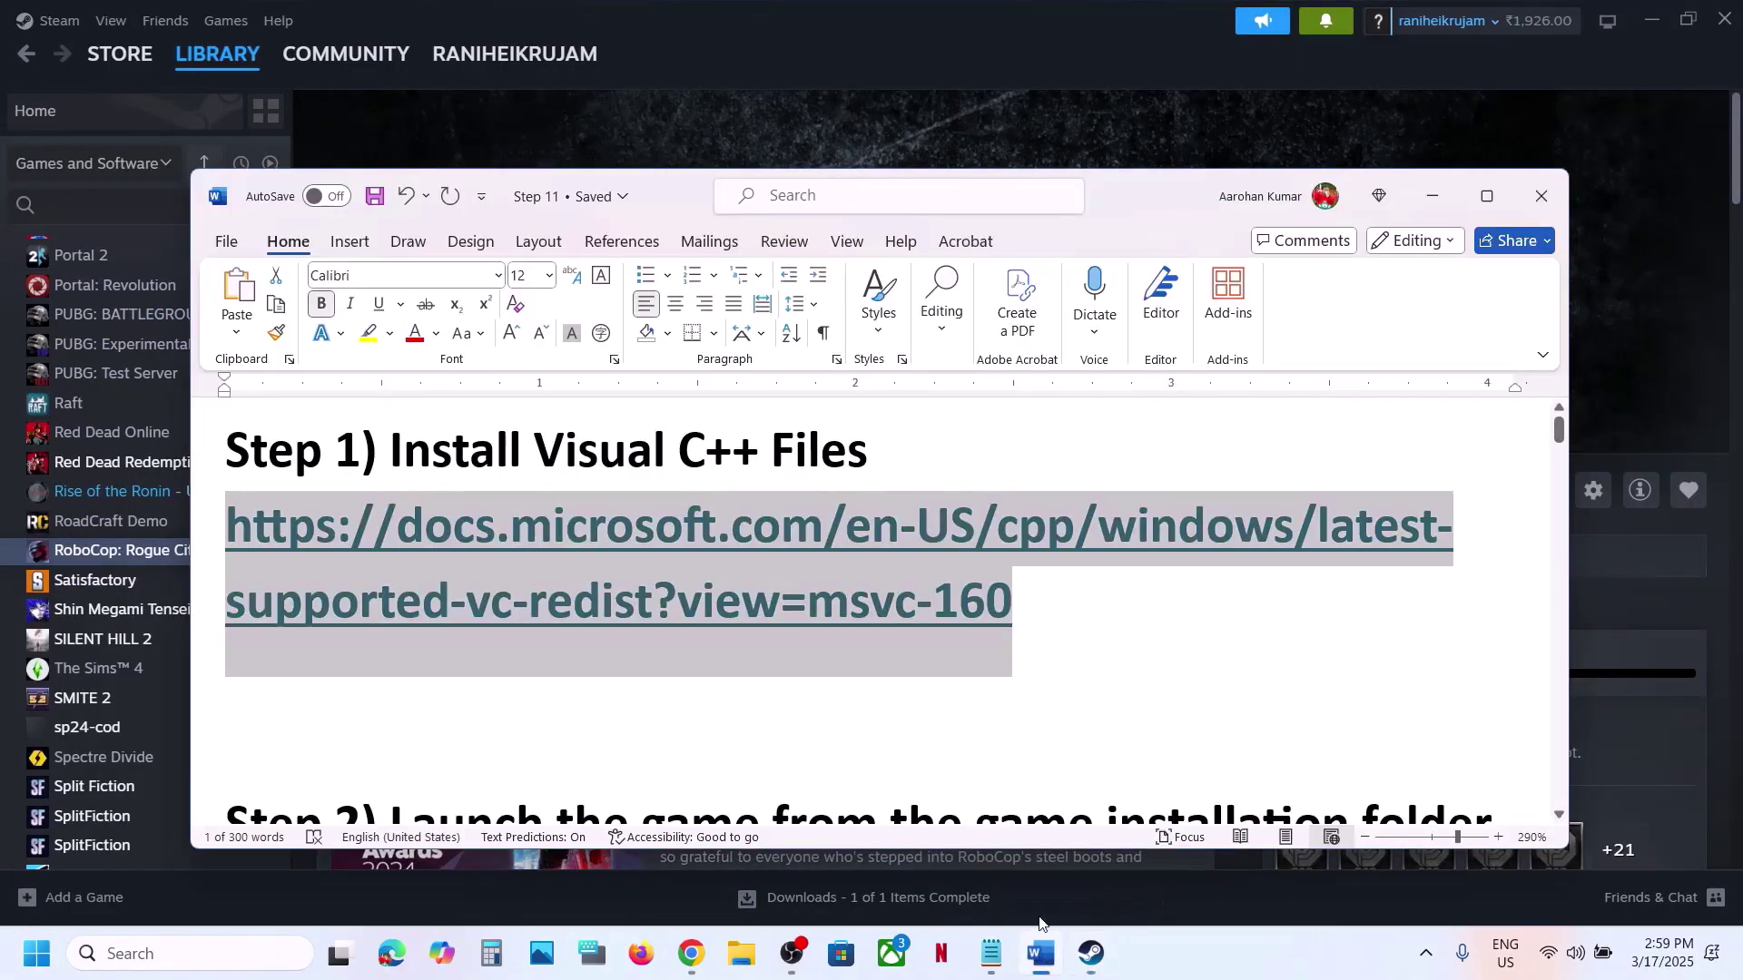
scroll(693, 670, "down", 2)
scroll(693, 670, "down", 1)
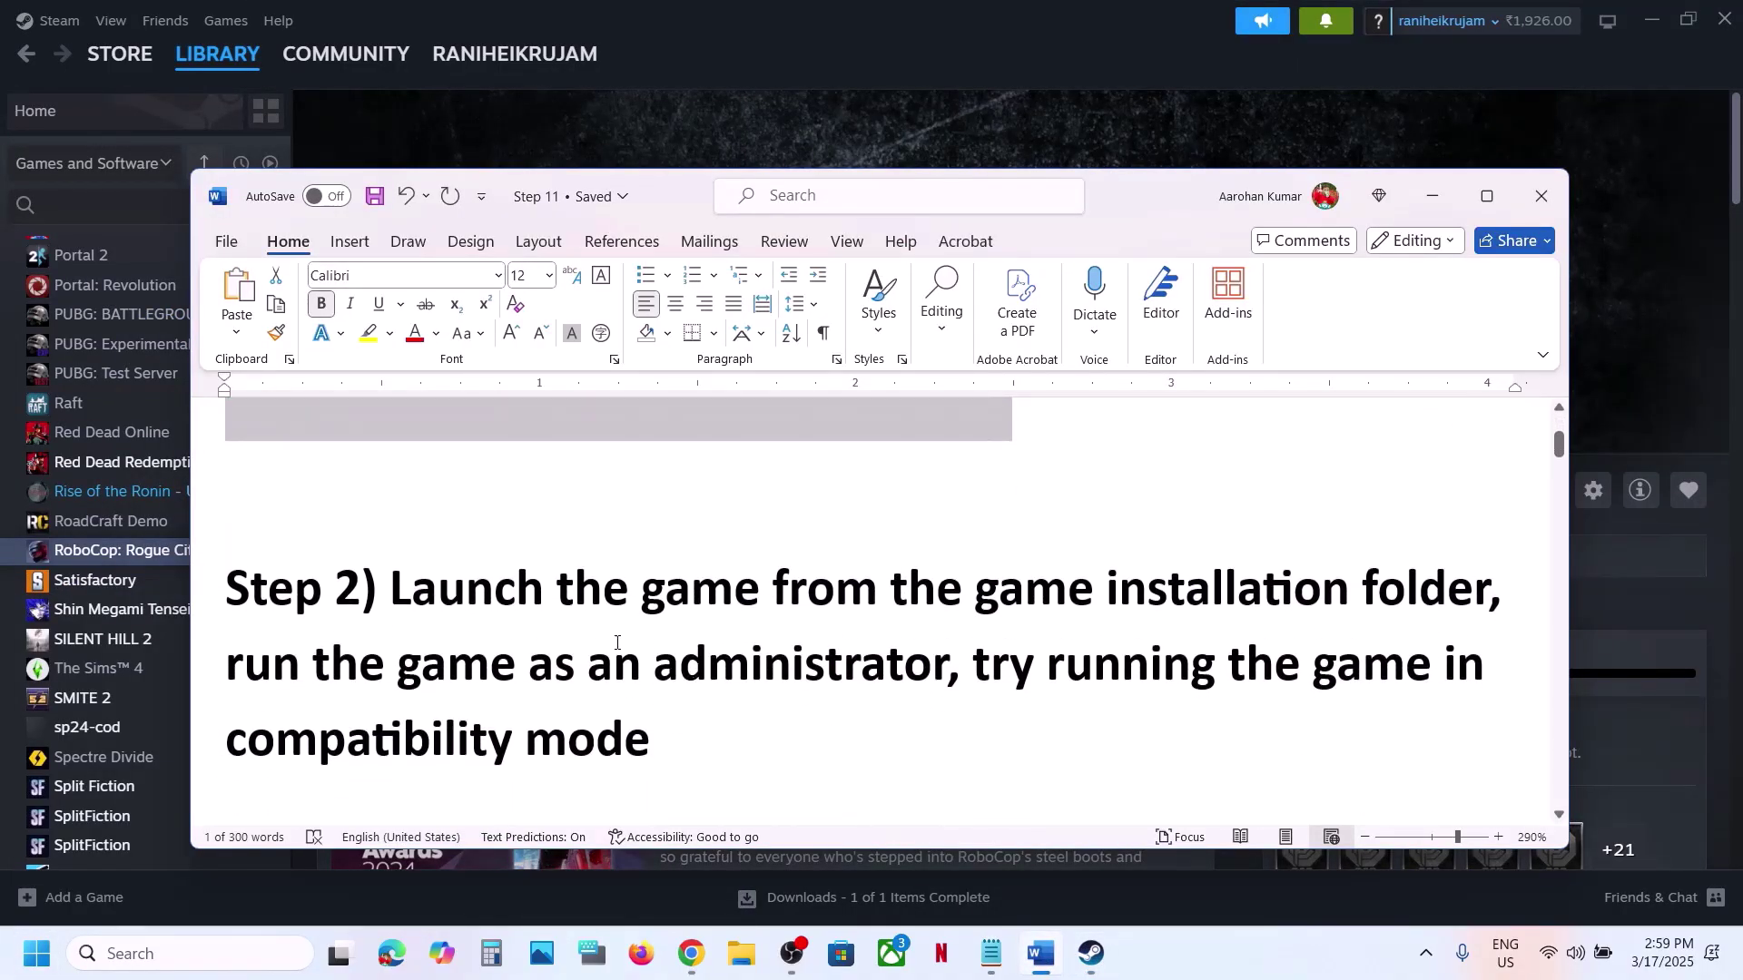
left_click_drag(404, 604, 947, 667)
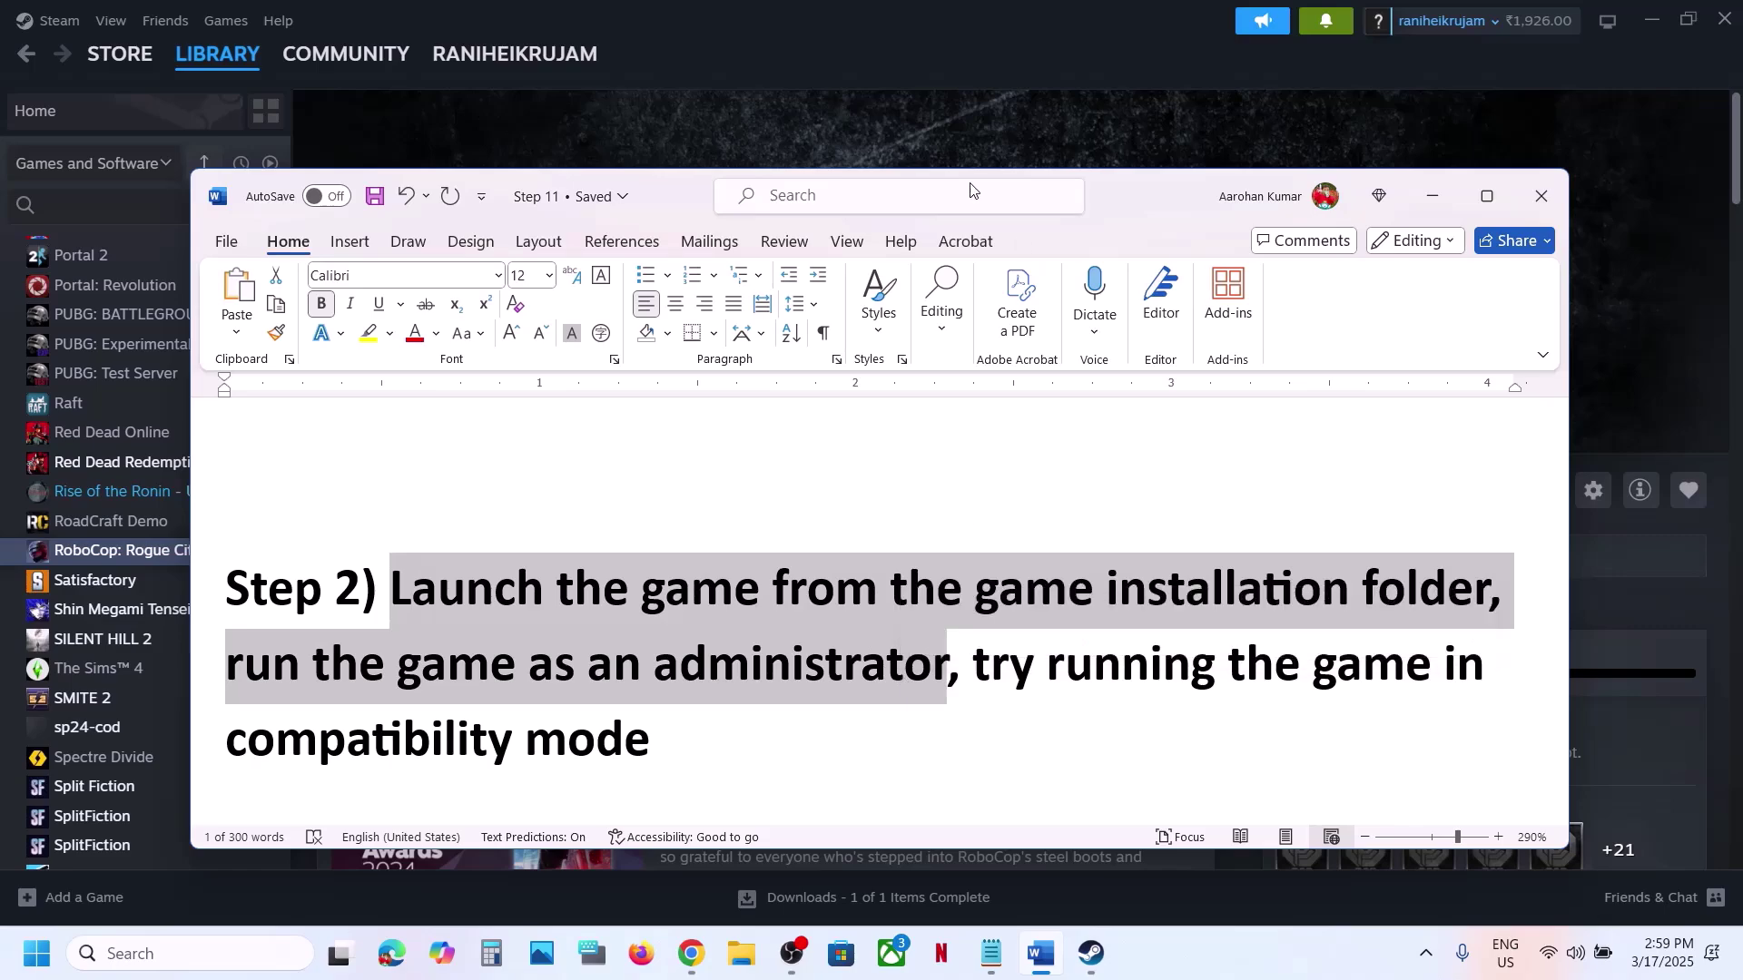
Browse the local files of RoboCop: Rogue City from the Steam library and open the Game\Binaries\Win64 folder
left_click(945, 144)
right_click(126, 555)
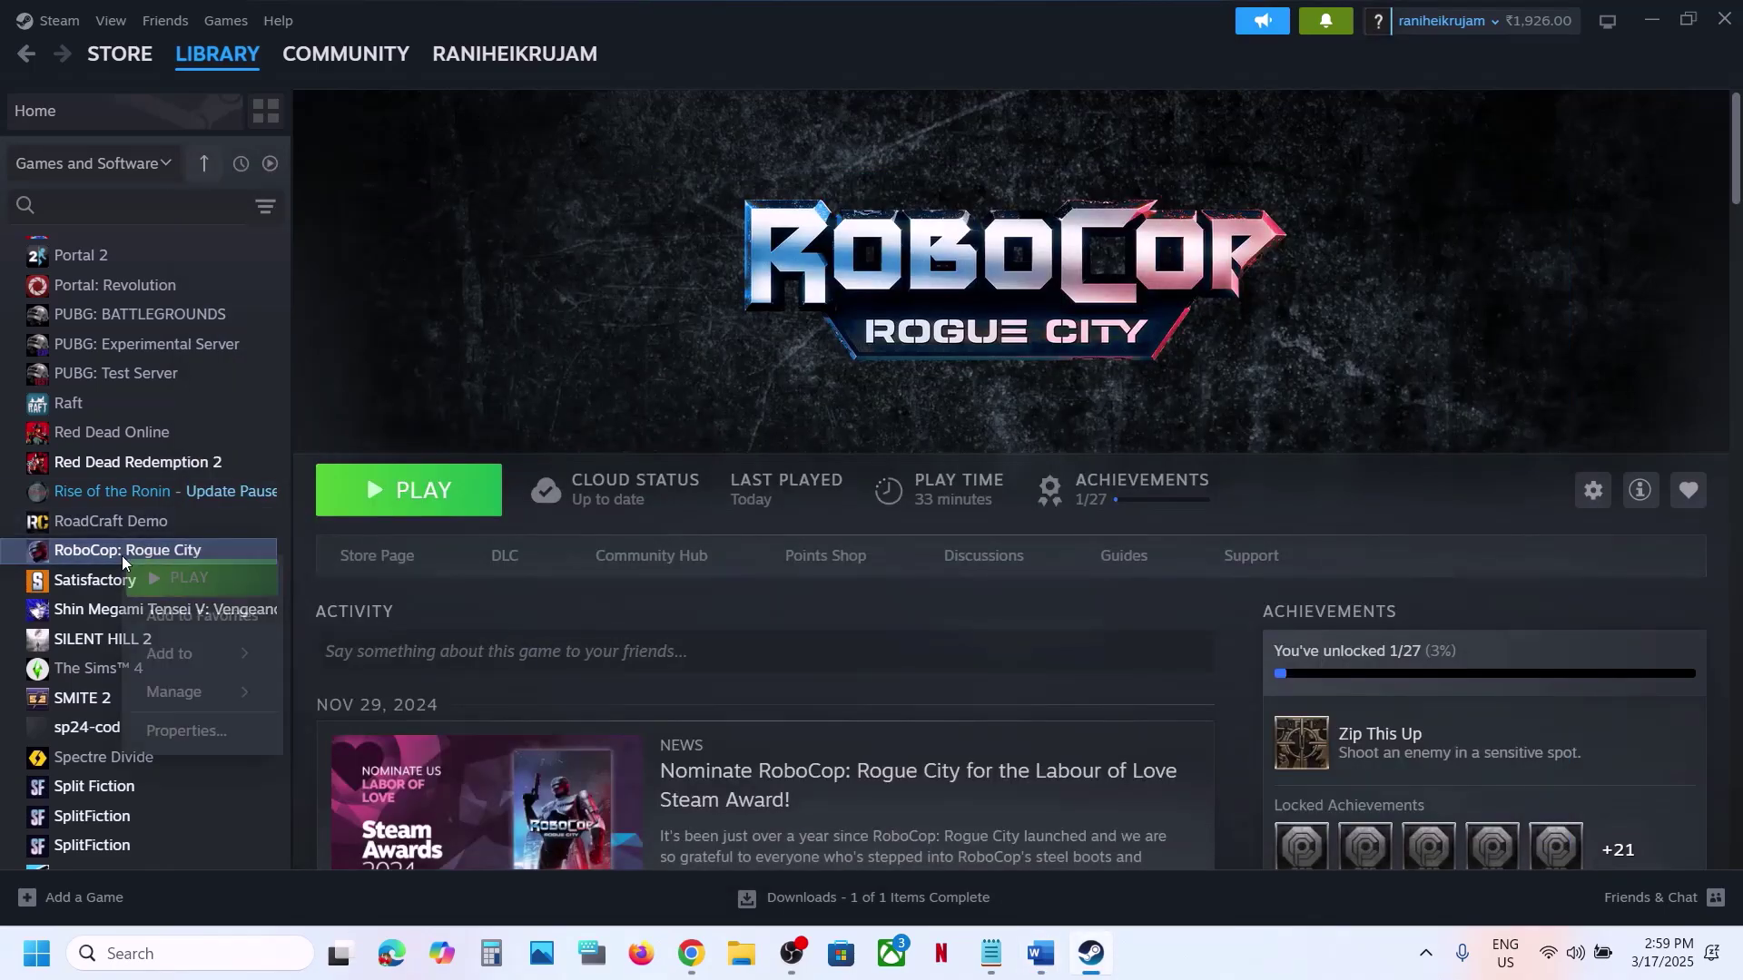
mouse_move(175, 691)
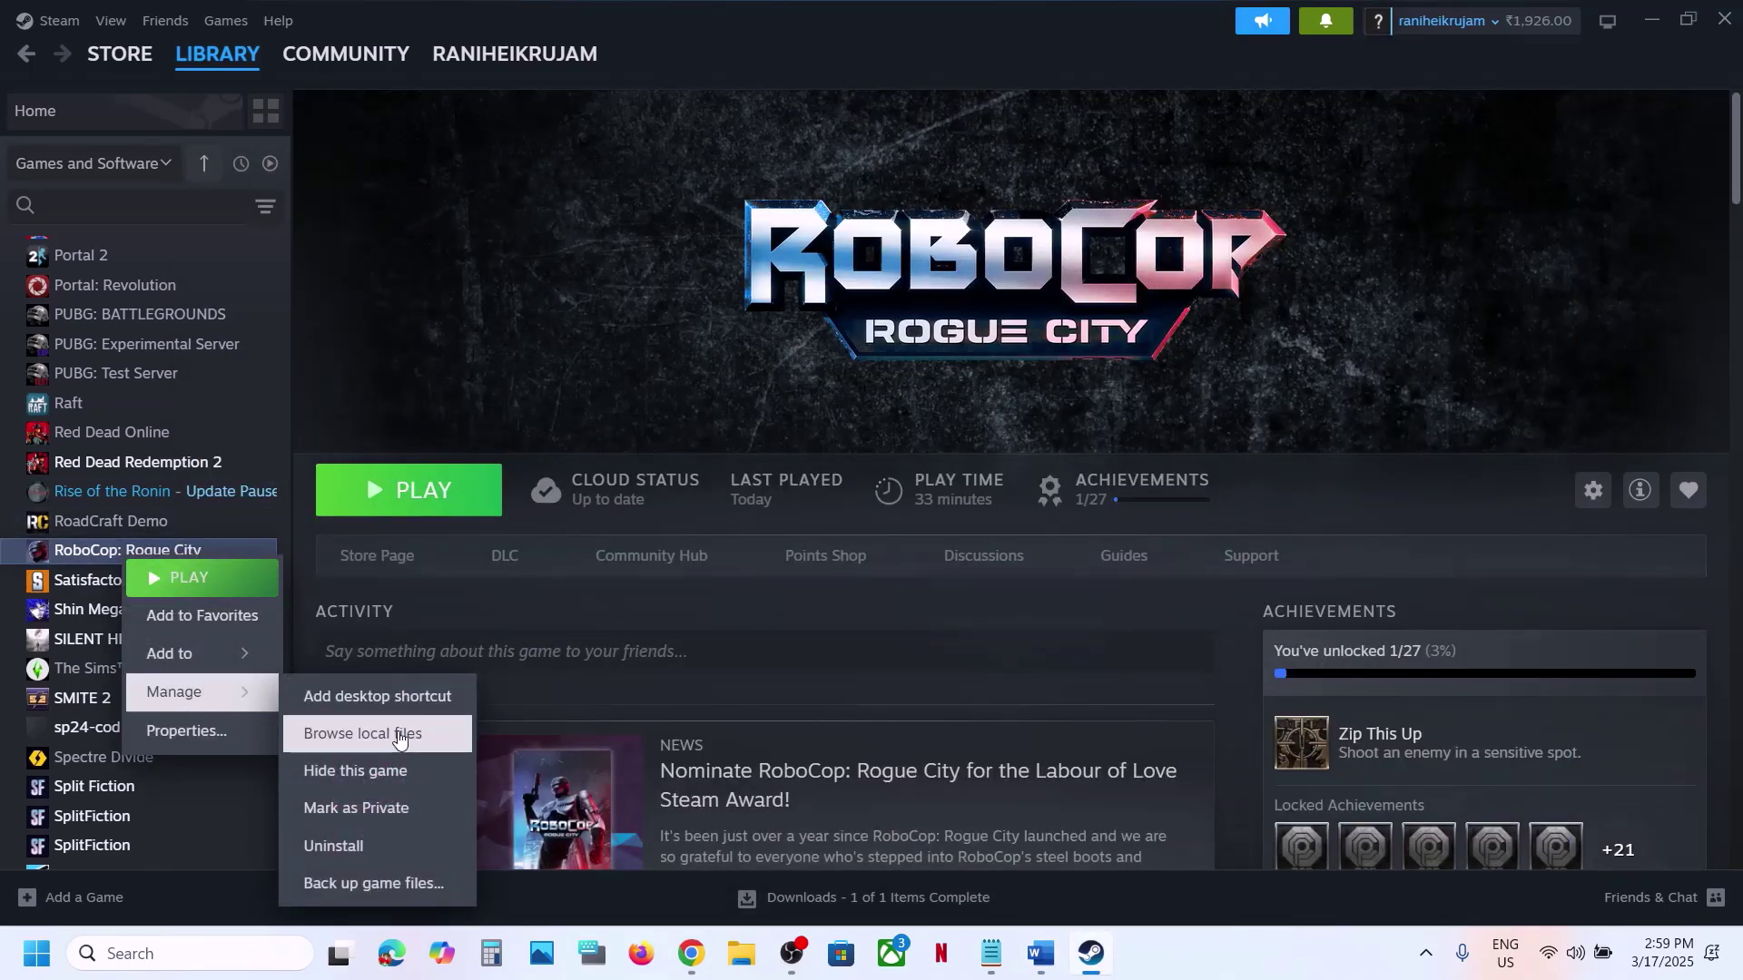
left_click(390, 731)
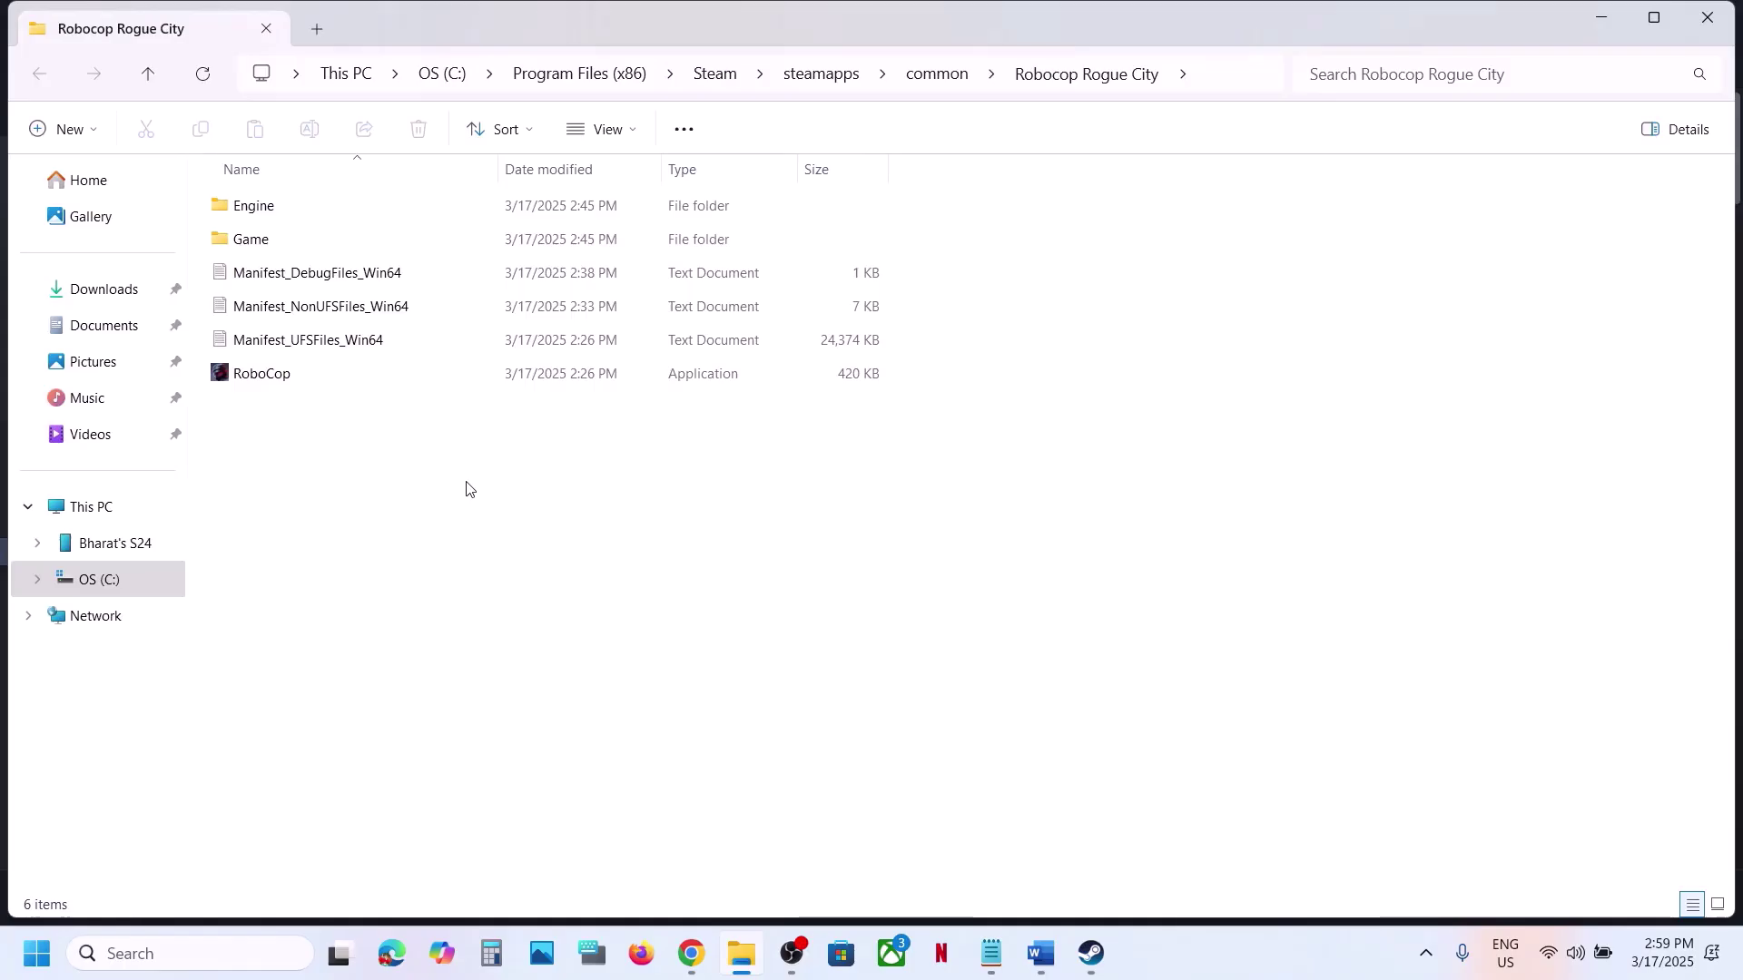
double_click(243, 240)
double_click(292, 214)
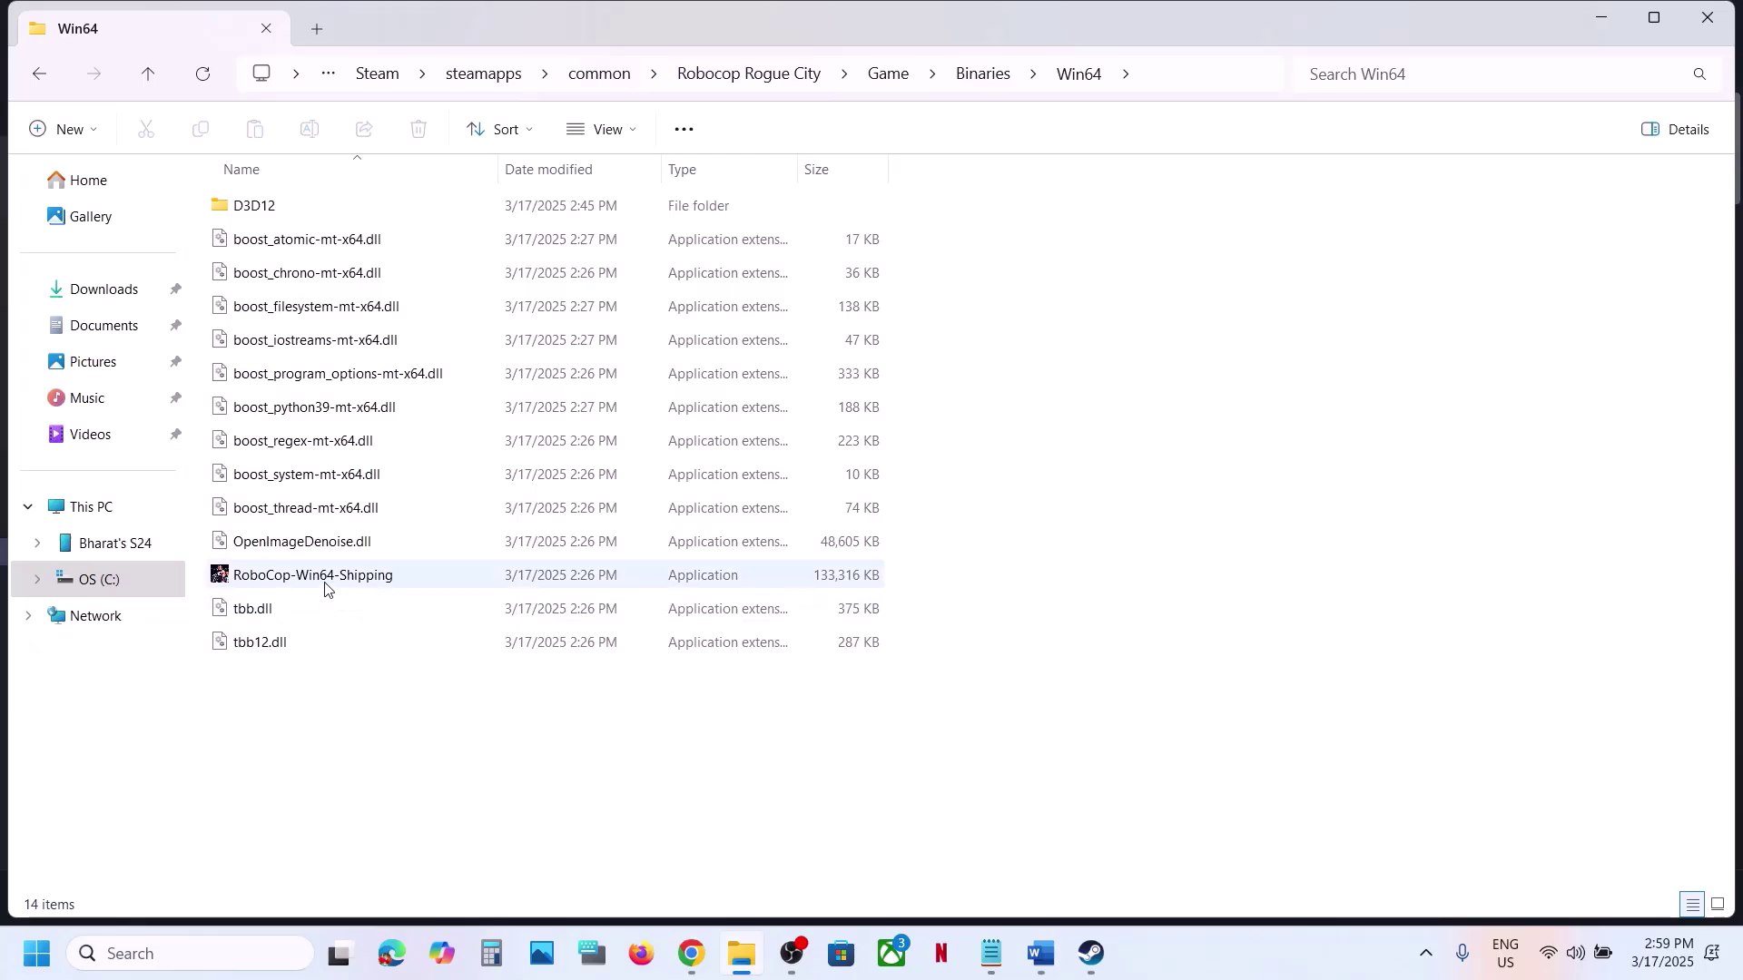
Set RoboCop-Win64-Shipping to run as an administrator in its compatibility properties and apply the change
left_click(304, 582)
right_click(274, 582)
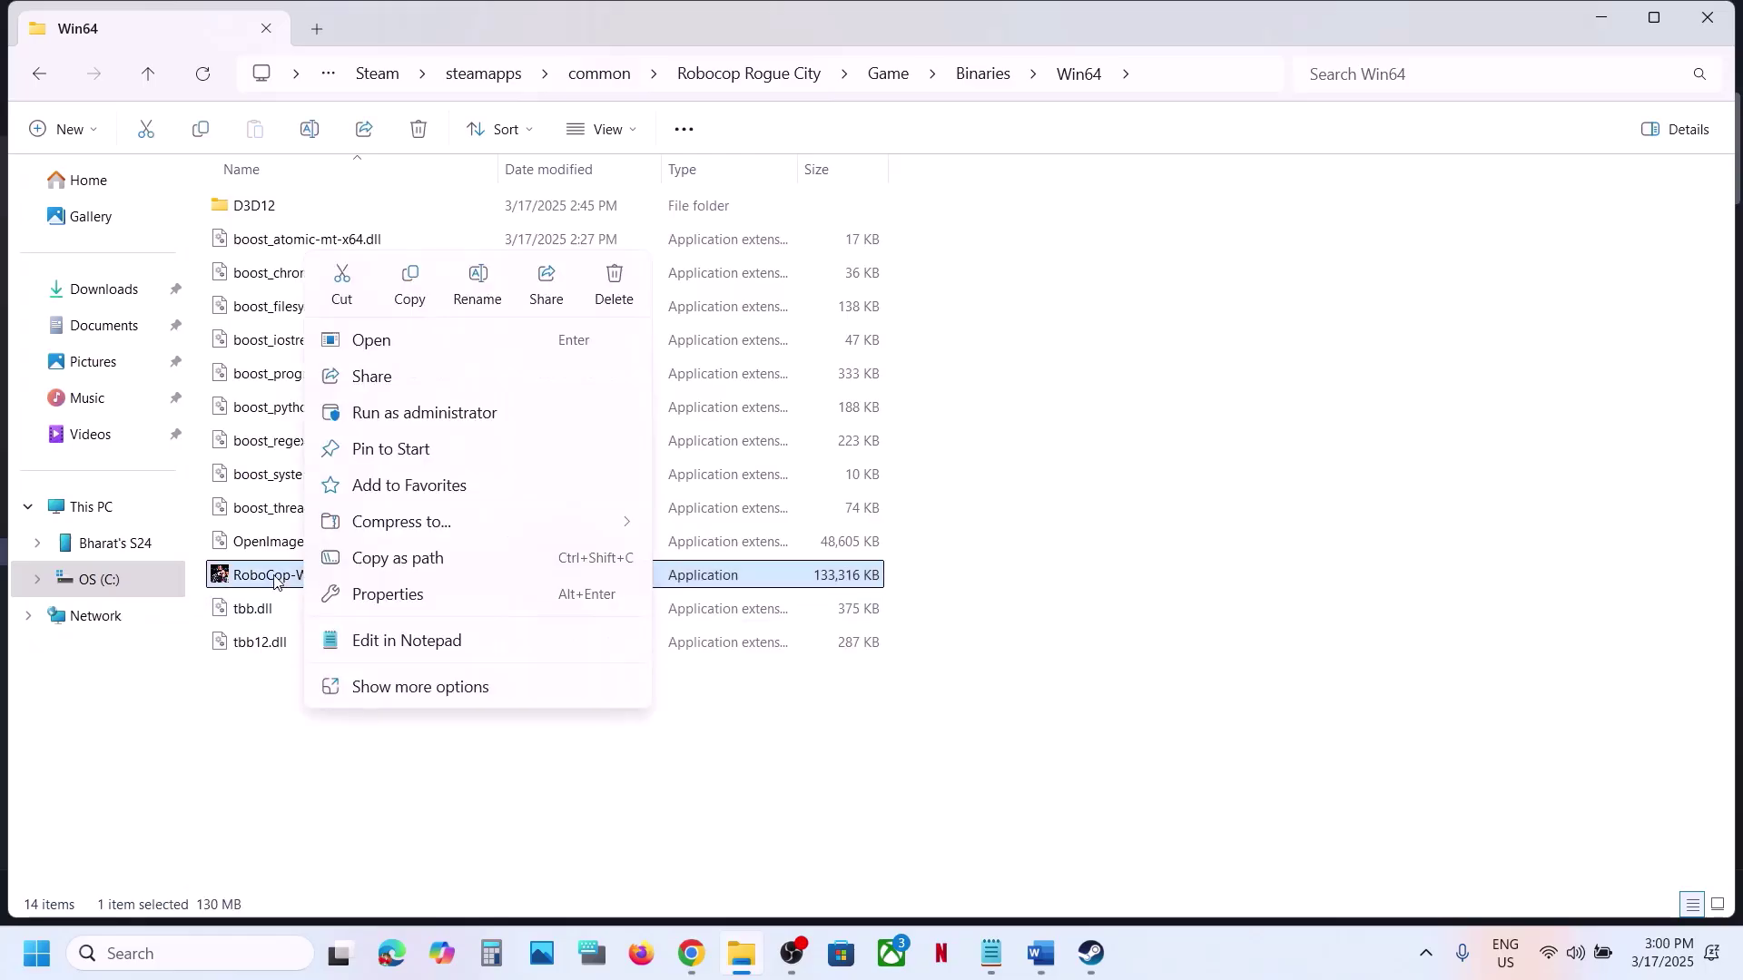
left_click_drag(273, 730, 324, 582)
left_click(324, 582)
right_click(324, 582)
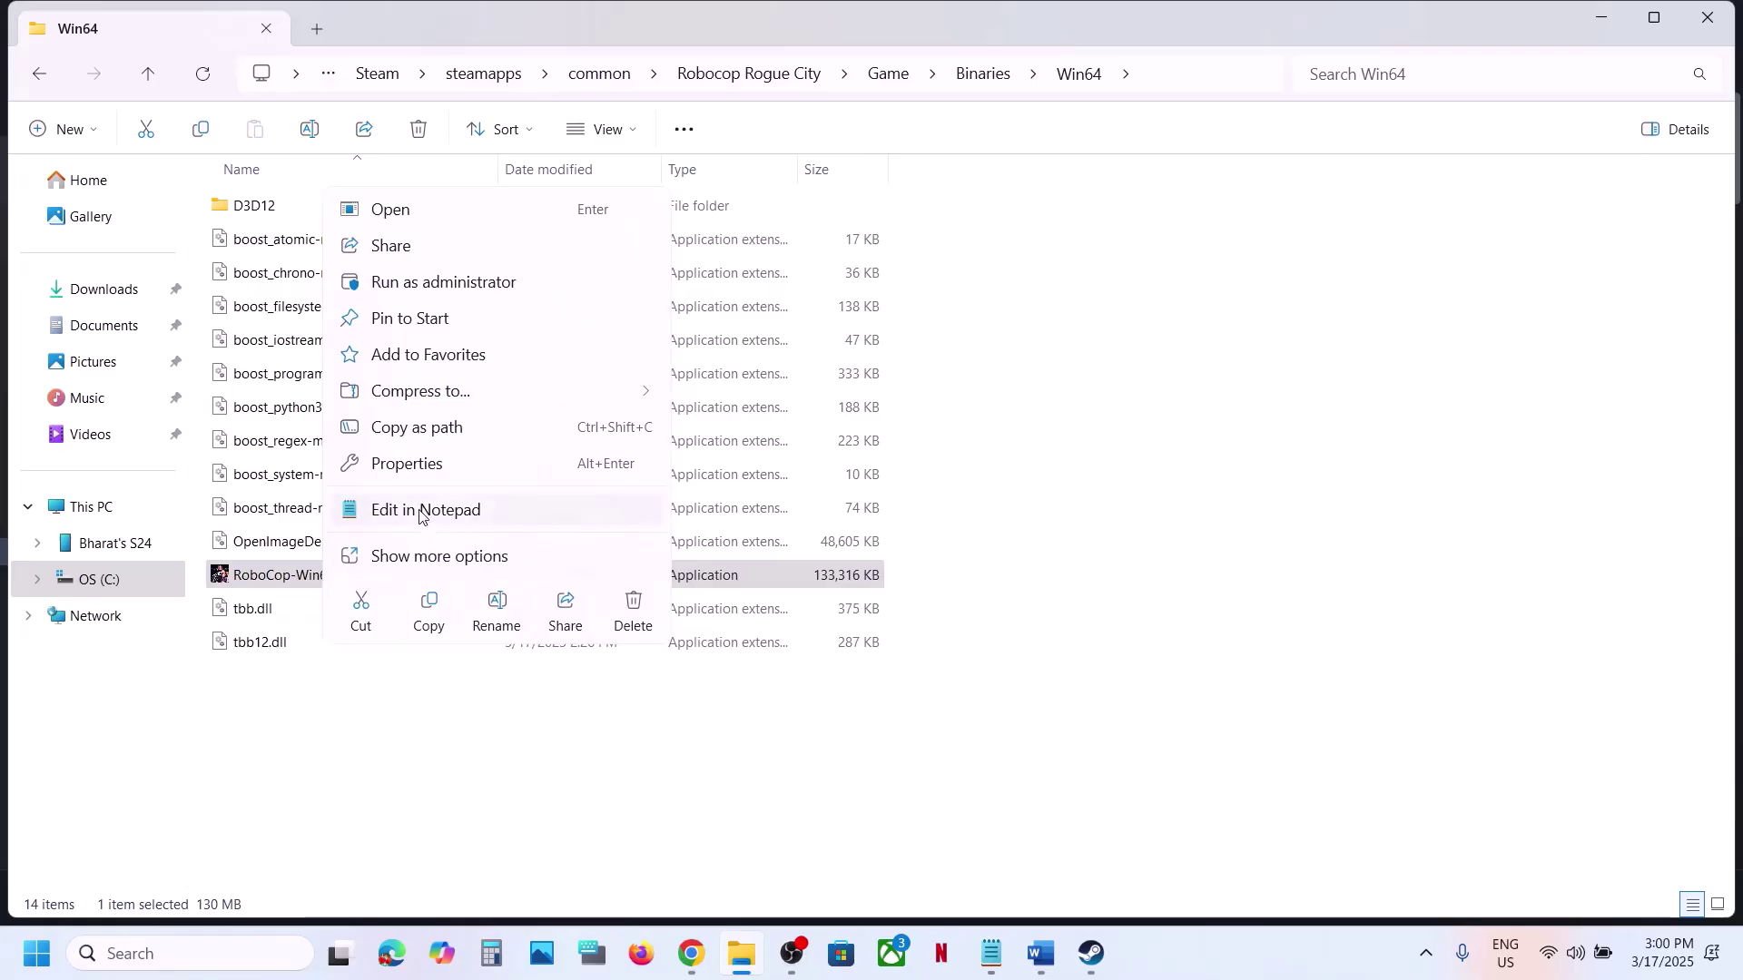
left_click(408, 474)
left_click(546, 355)
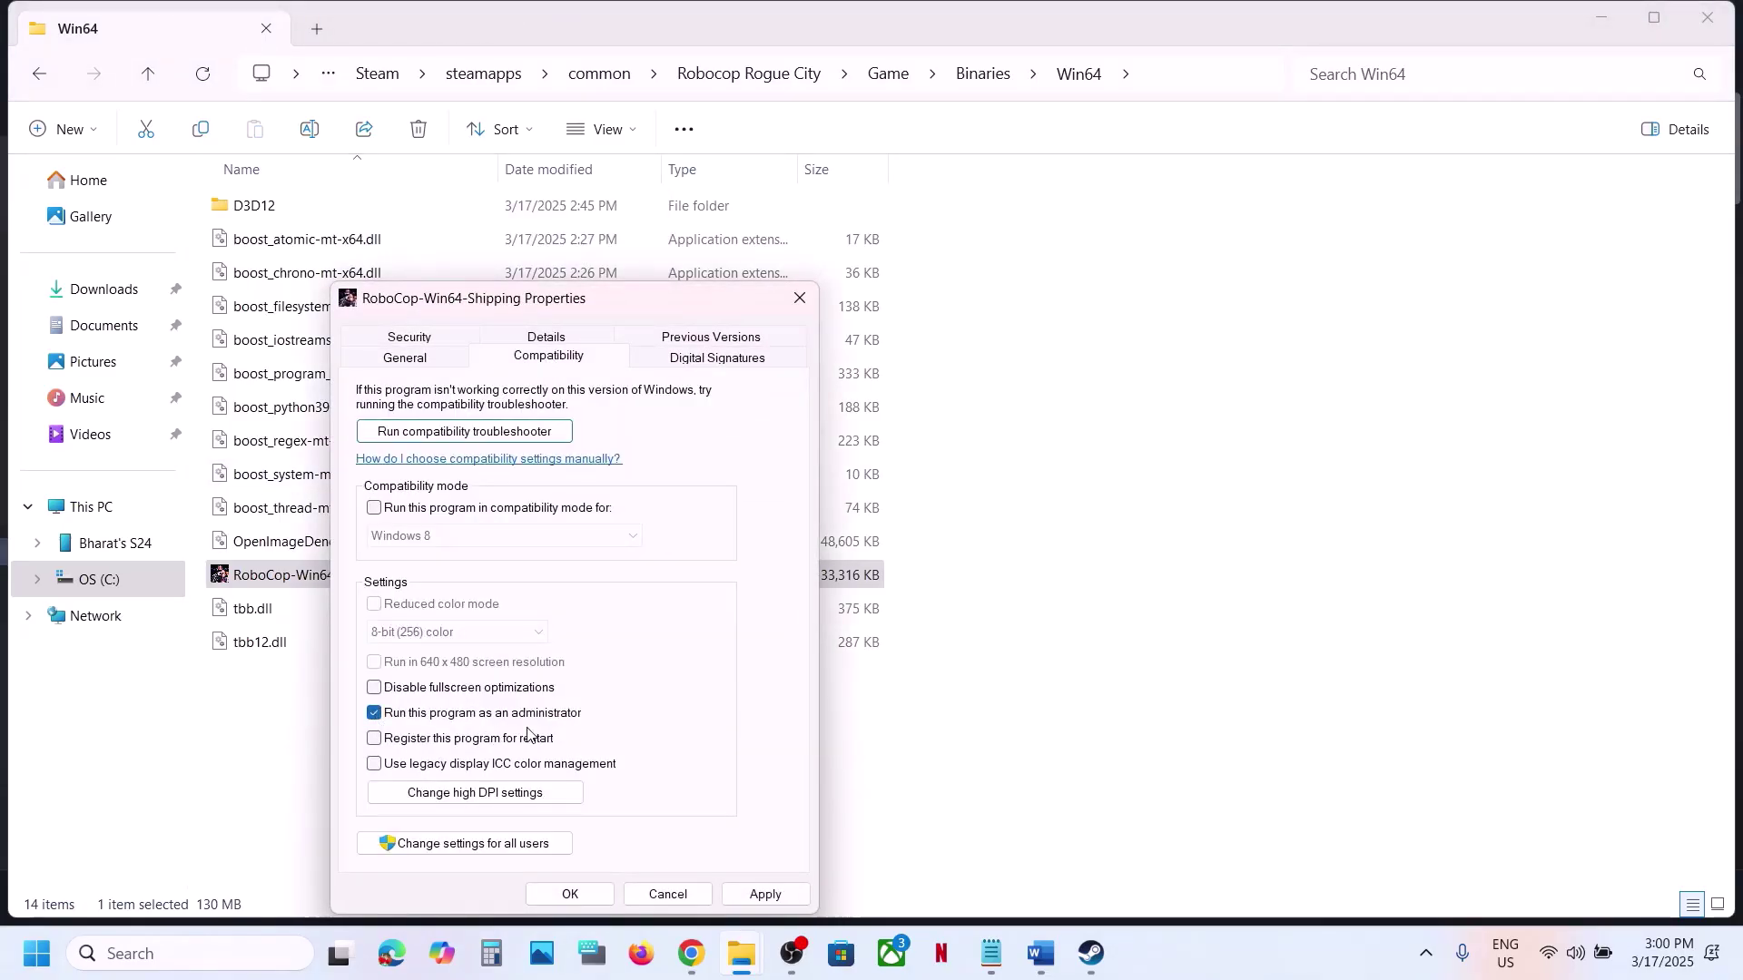
left_click(763, 893)
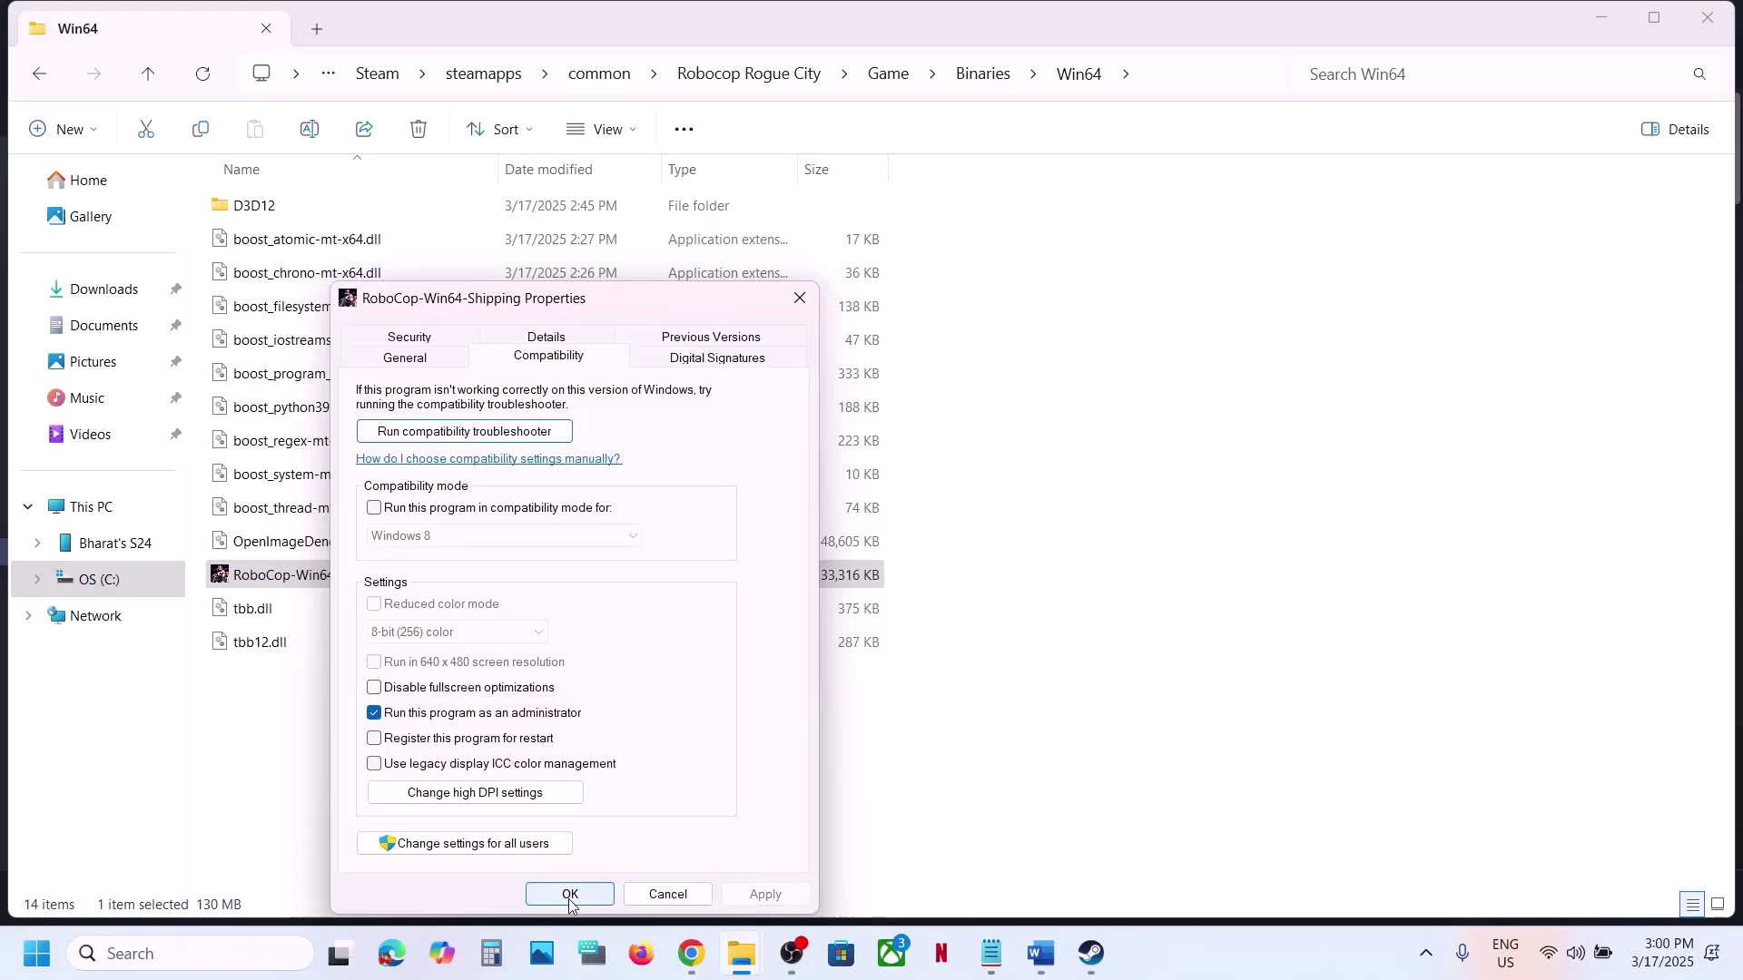
left_click(568, 897)
Reopen the compatibility properties of RoboCop-Win64-Shipping and apply compatibility mode for Windows 8
right_click(401, 582)
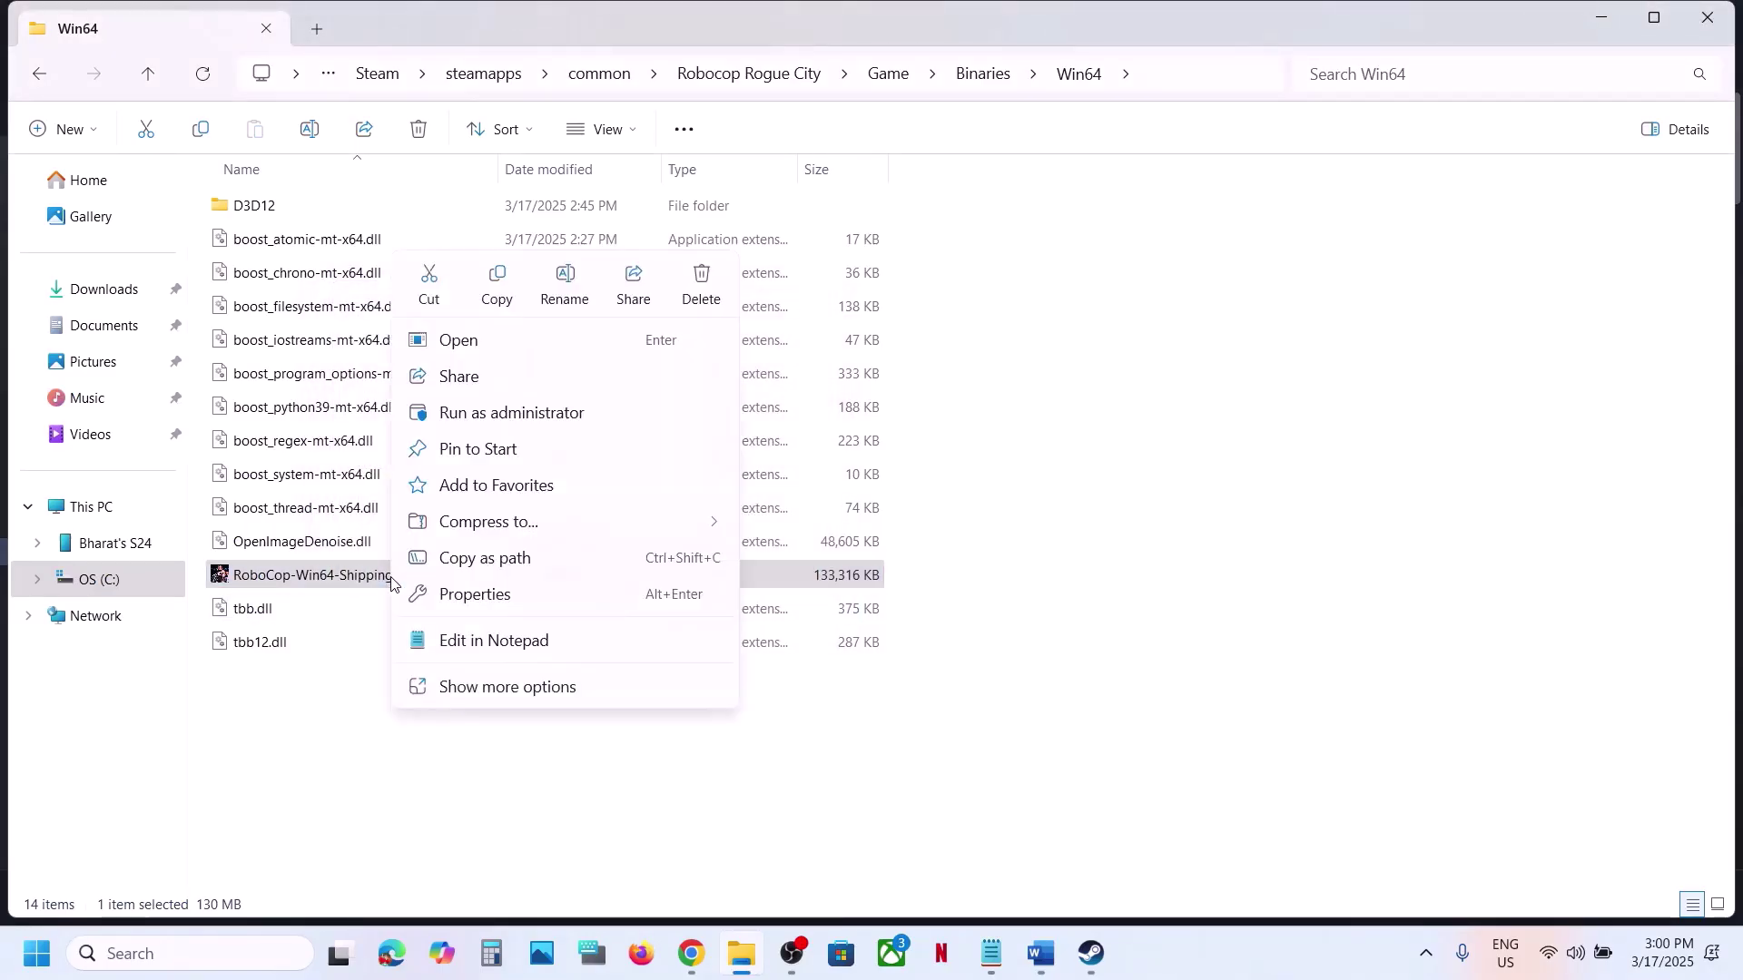
left_click(541, 600)
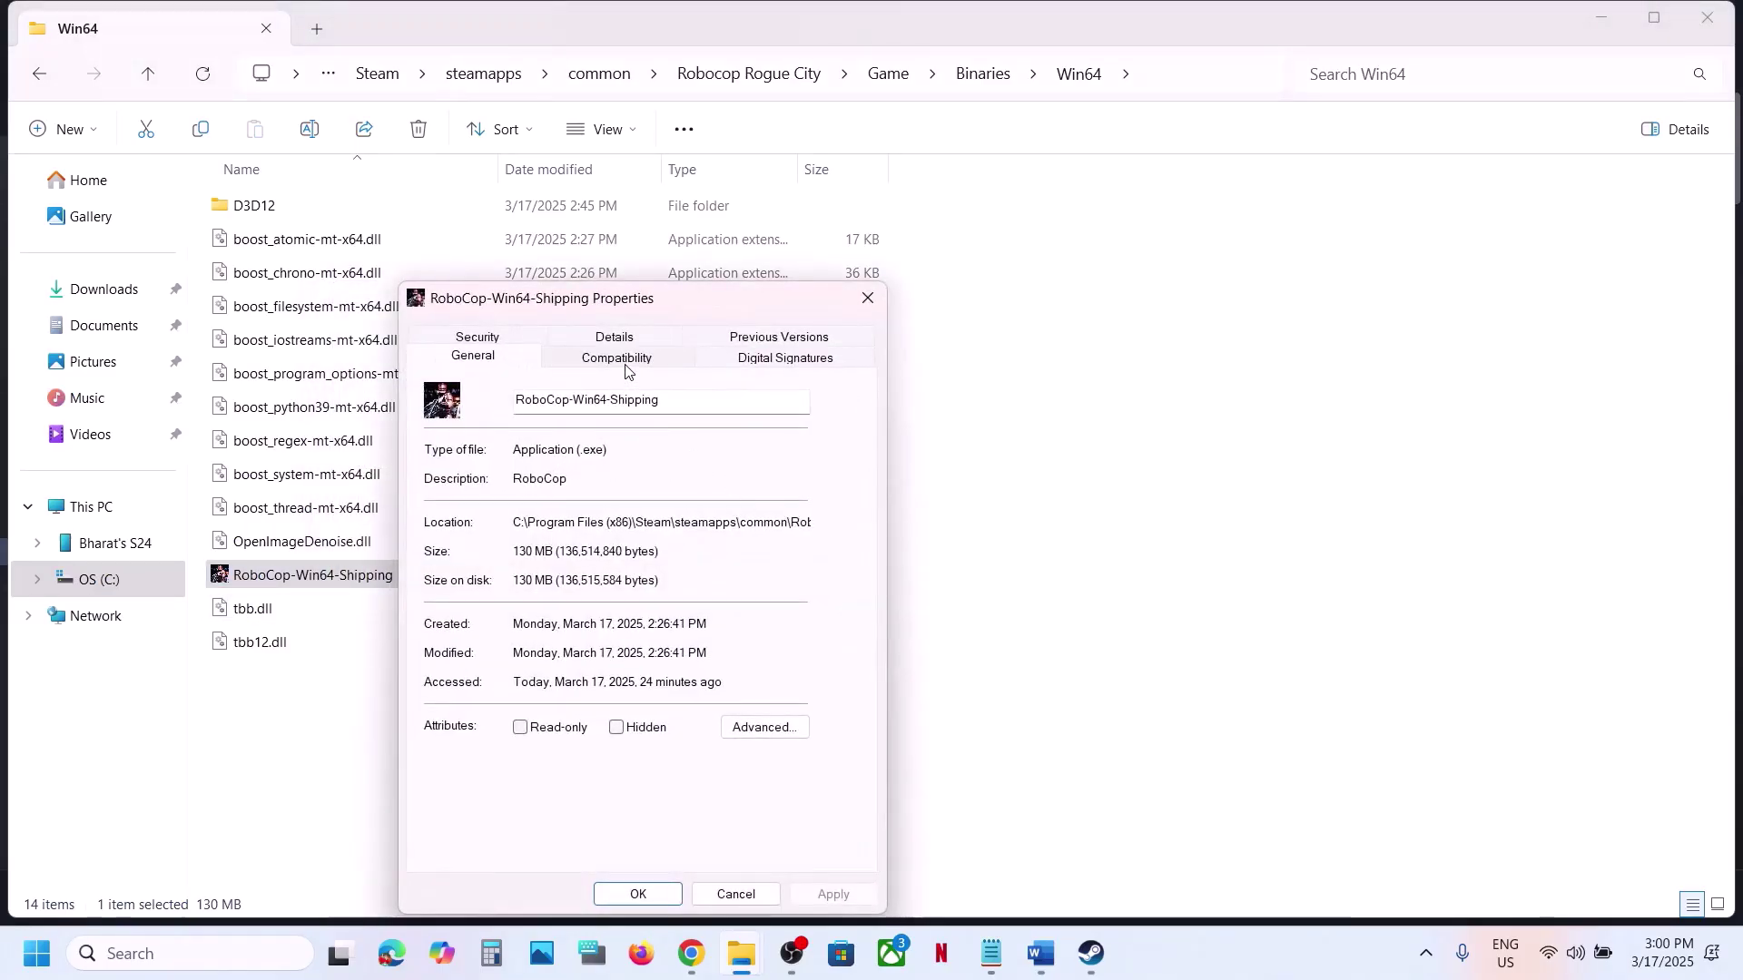
left_click(625, 364)
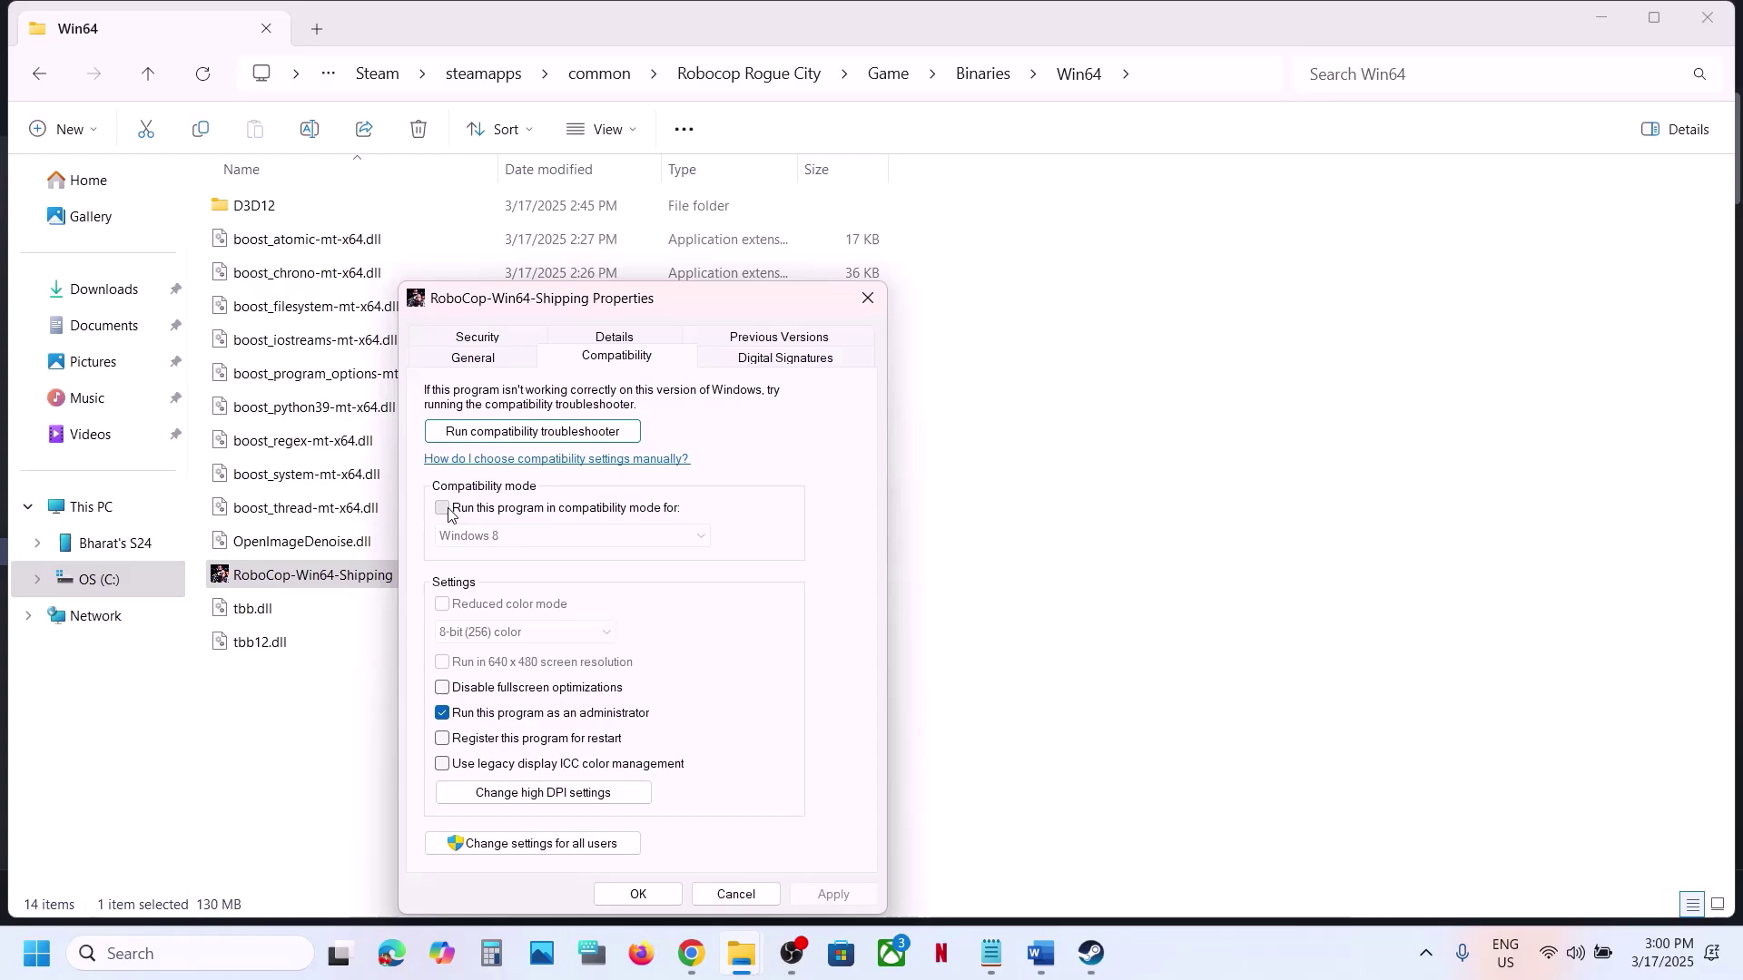
left_click(442, 508)
left_click(833, 896)
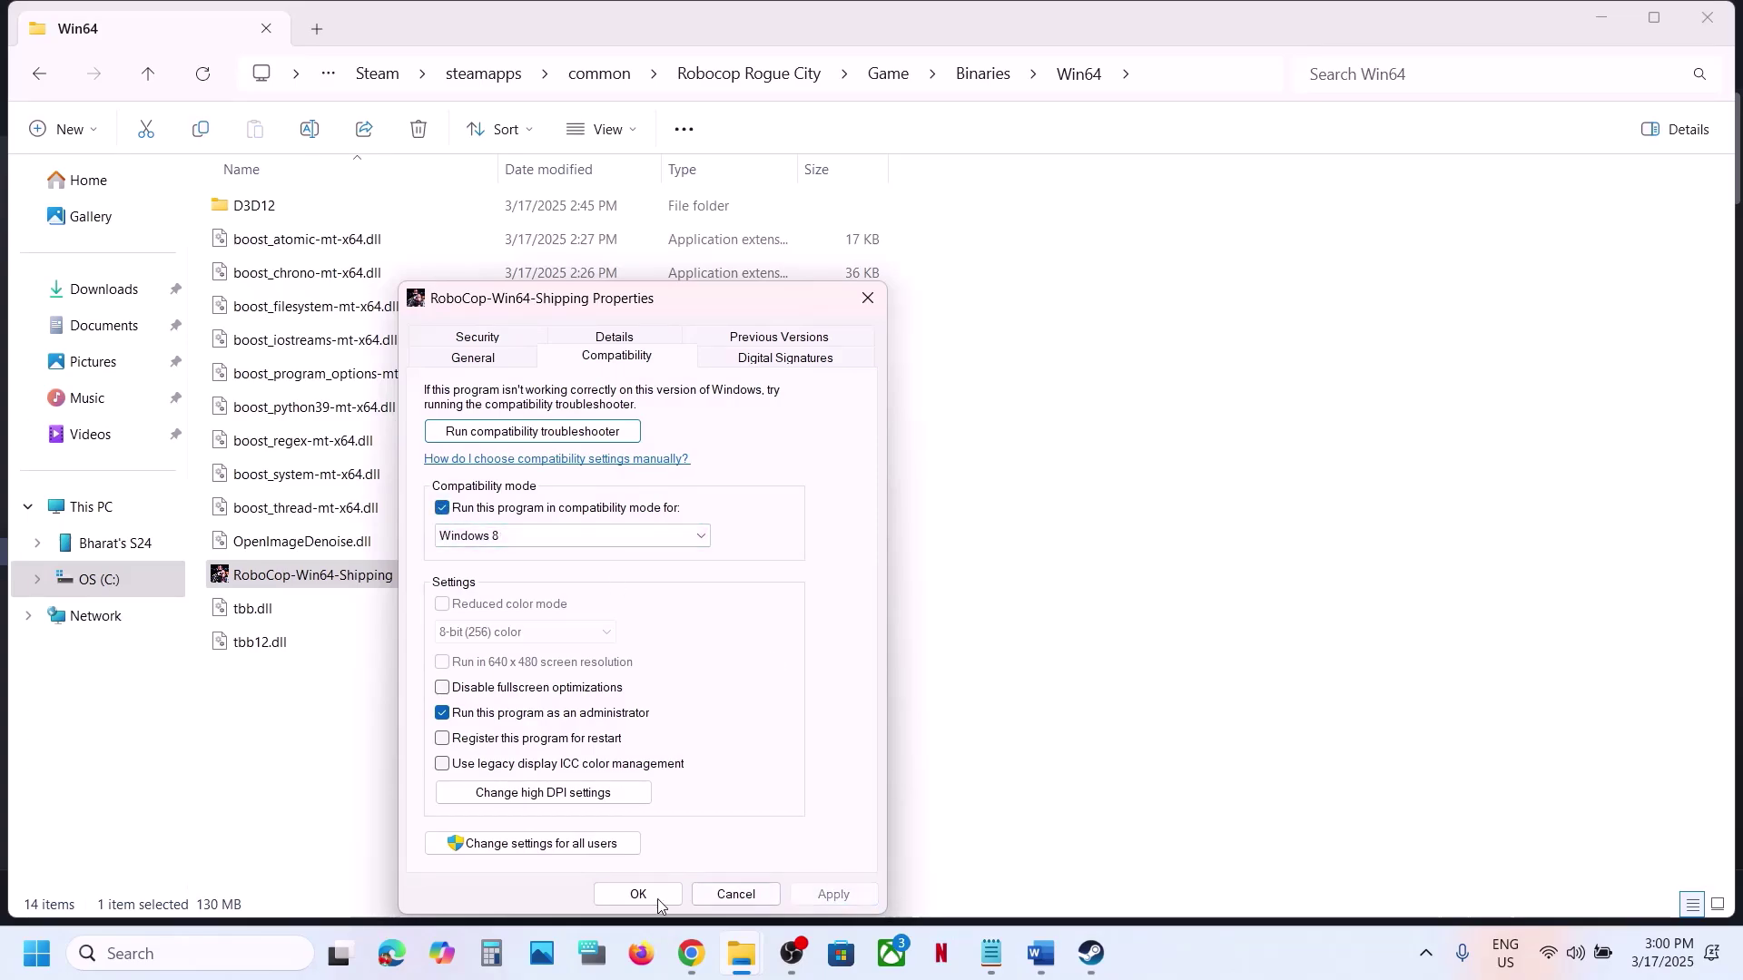
Change the compatibility mode to Windows 7, apply it and close the properties
left_click(575, 544)
left_click(509, 601)
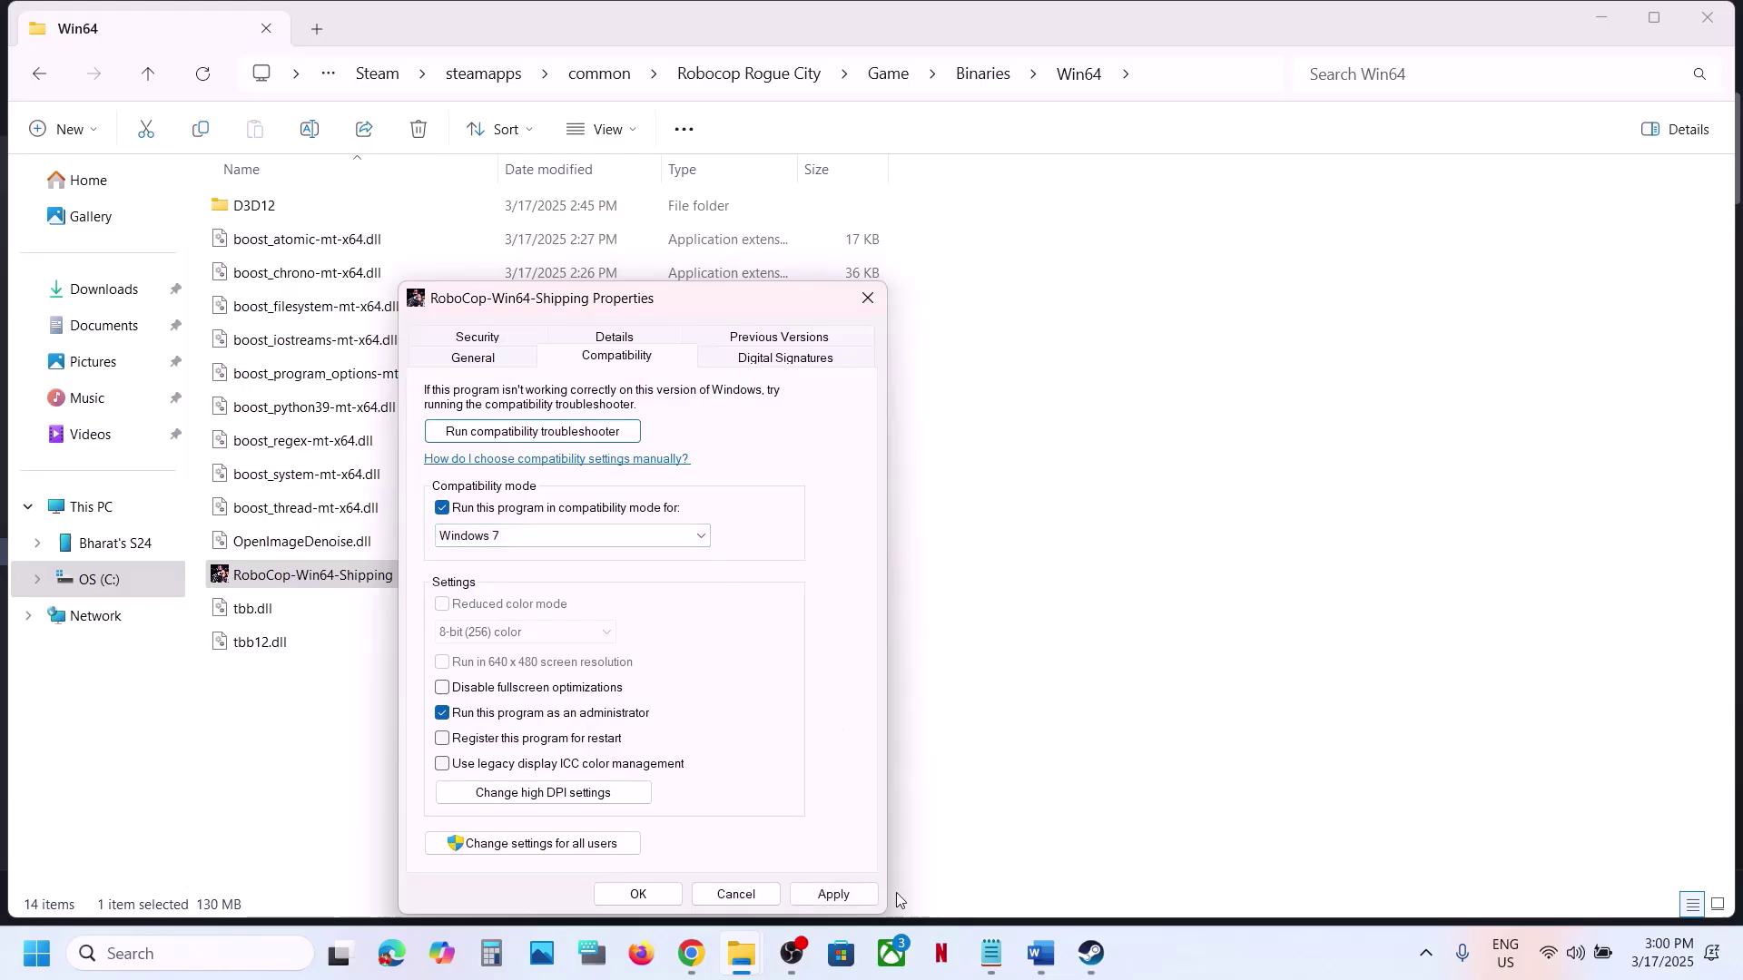
left_click(849, 897)
left_click(640, 894)
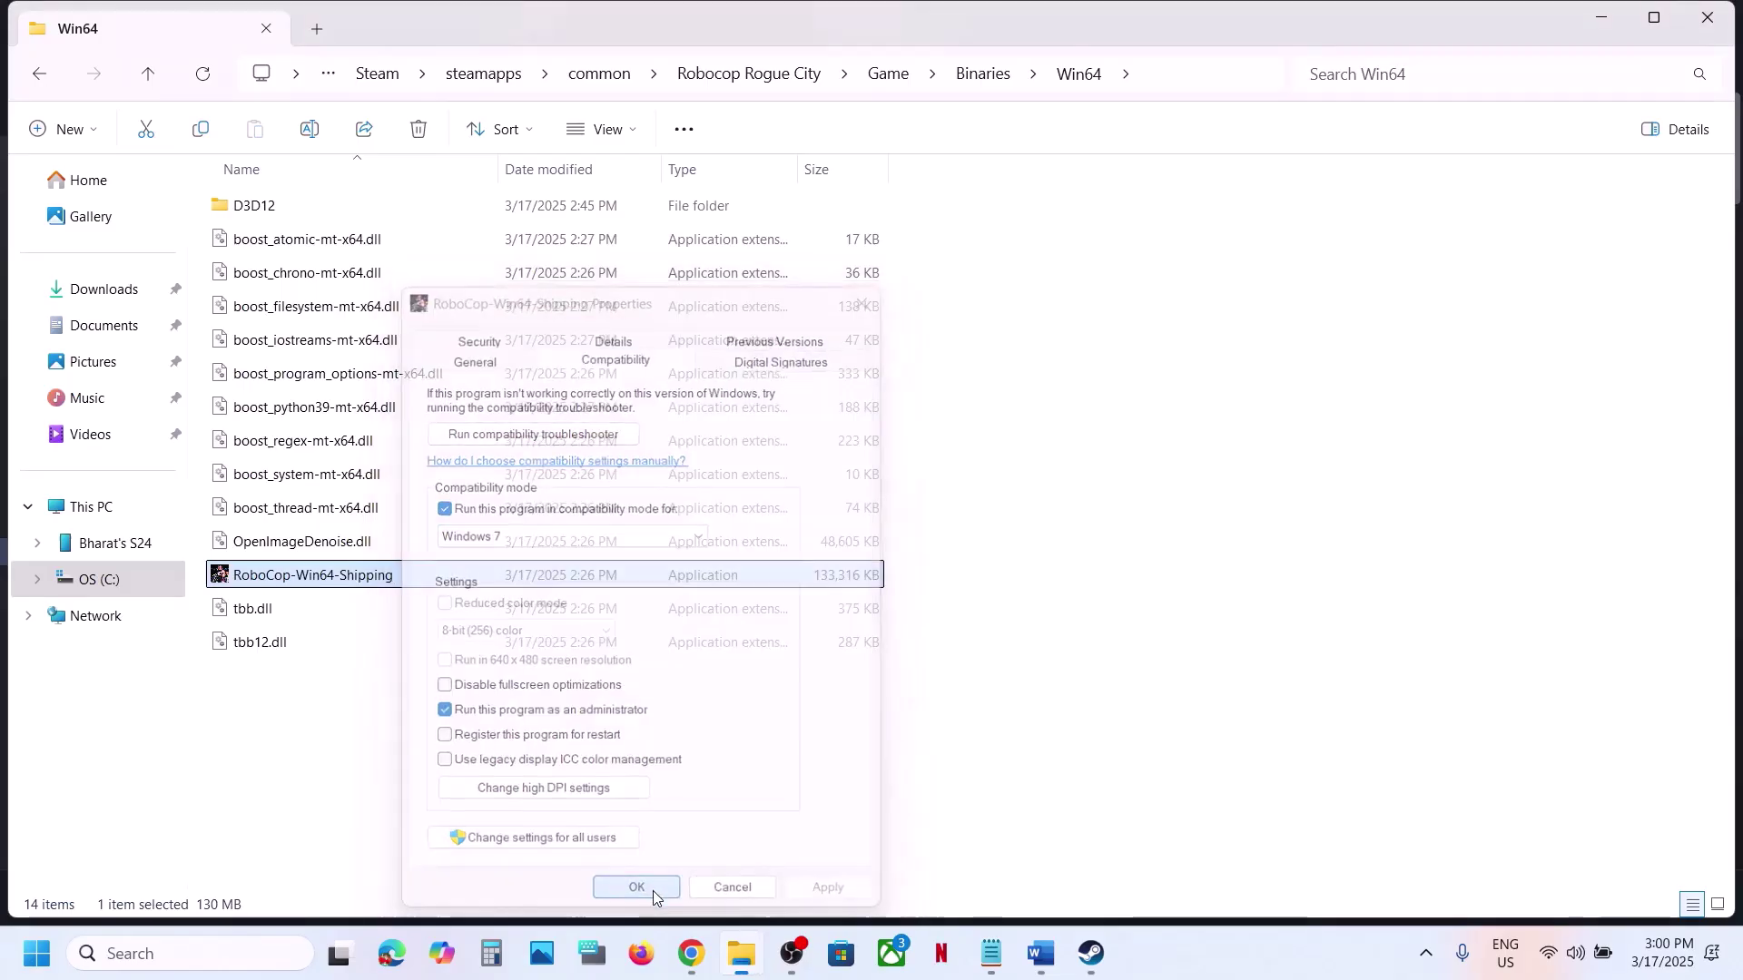
Reopen the compatibility properties of RoboCop-Win64-Shipping, disable fullscreen optimizations, apply the change and close the properties
right_click(279, 577)
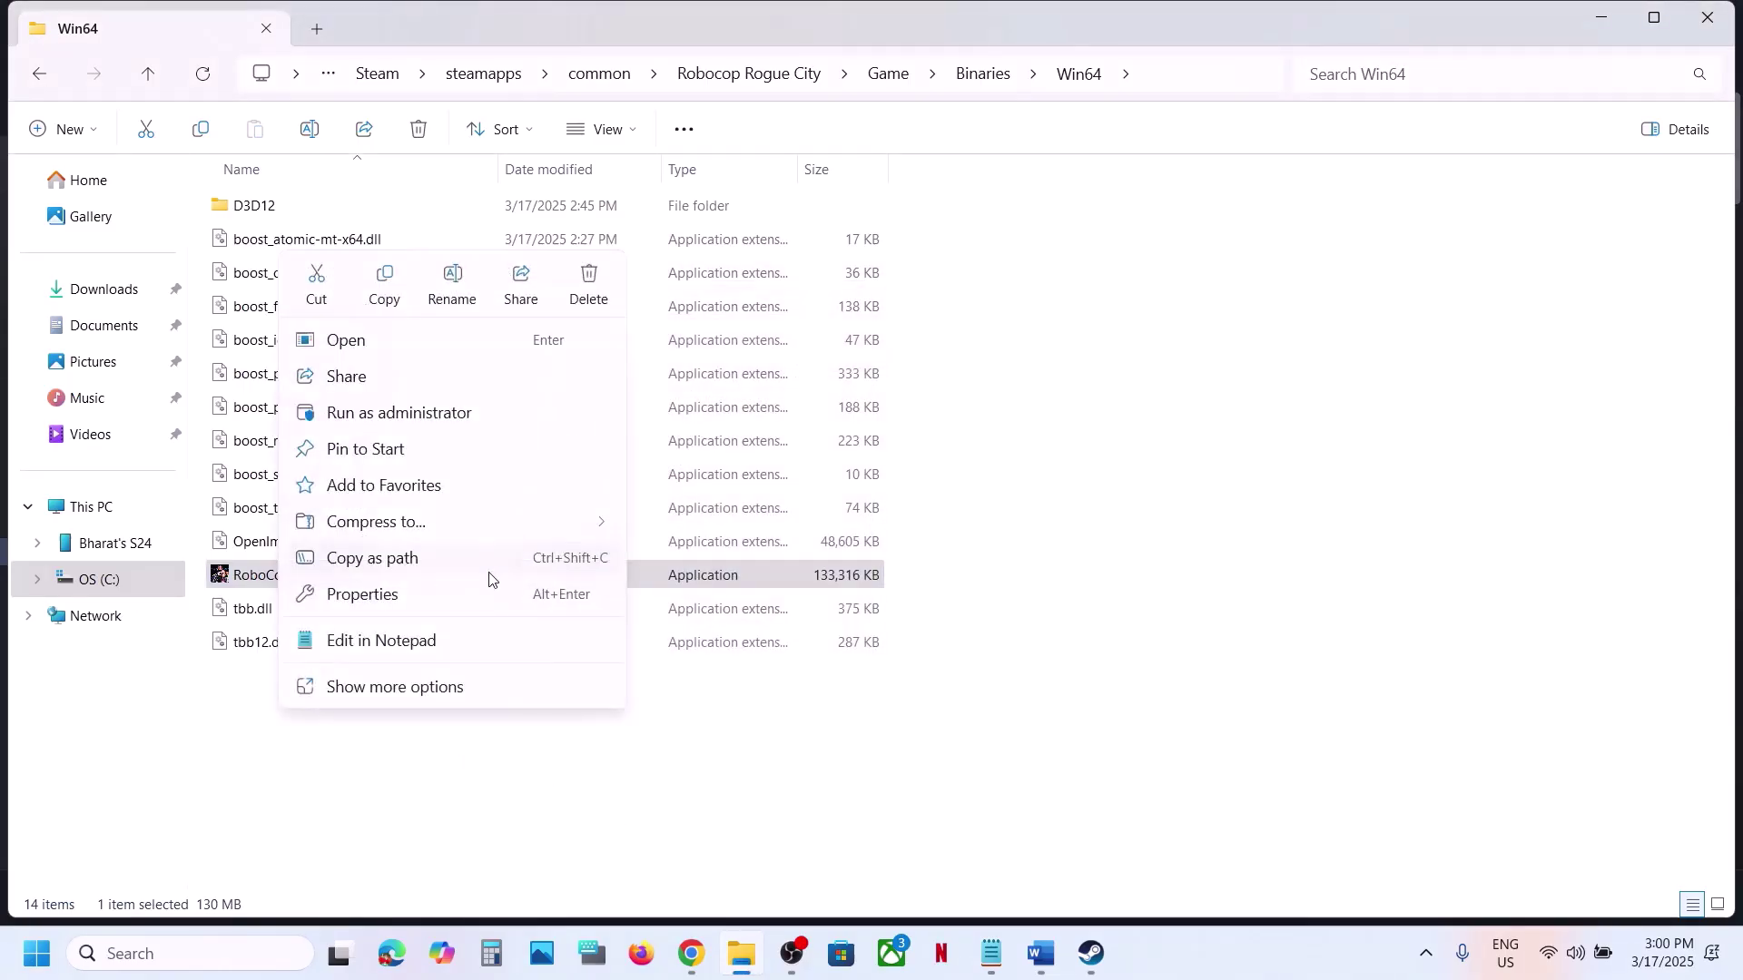
left_click(441, 592)
left_click(555, 357)
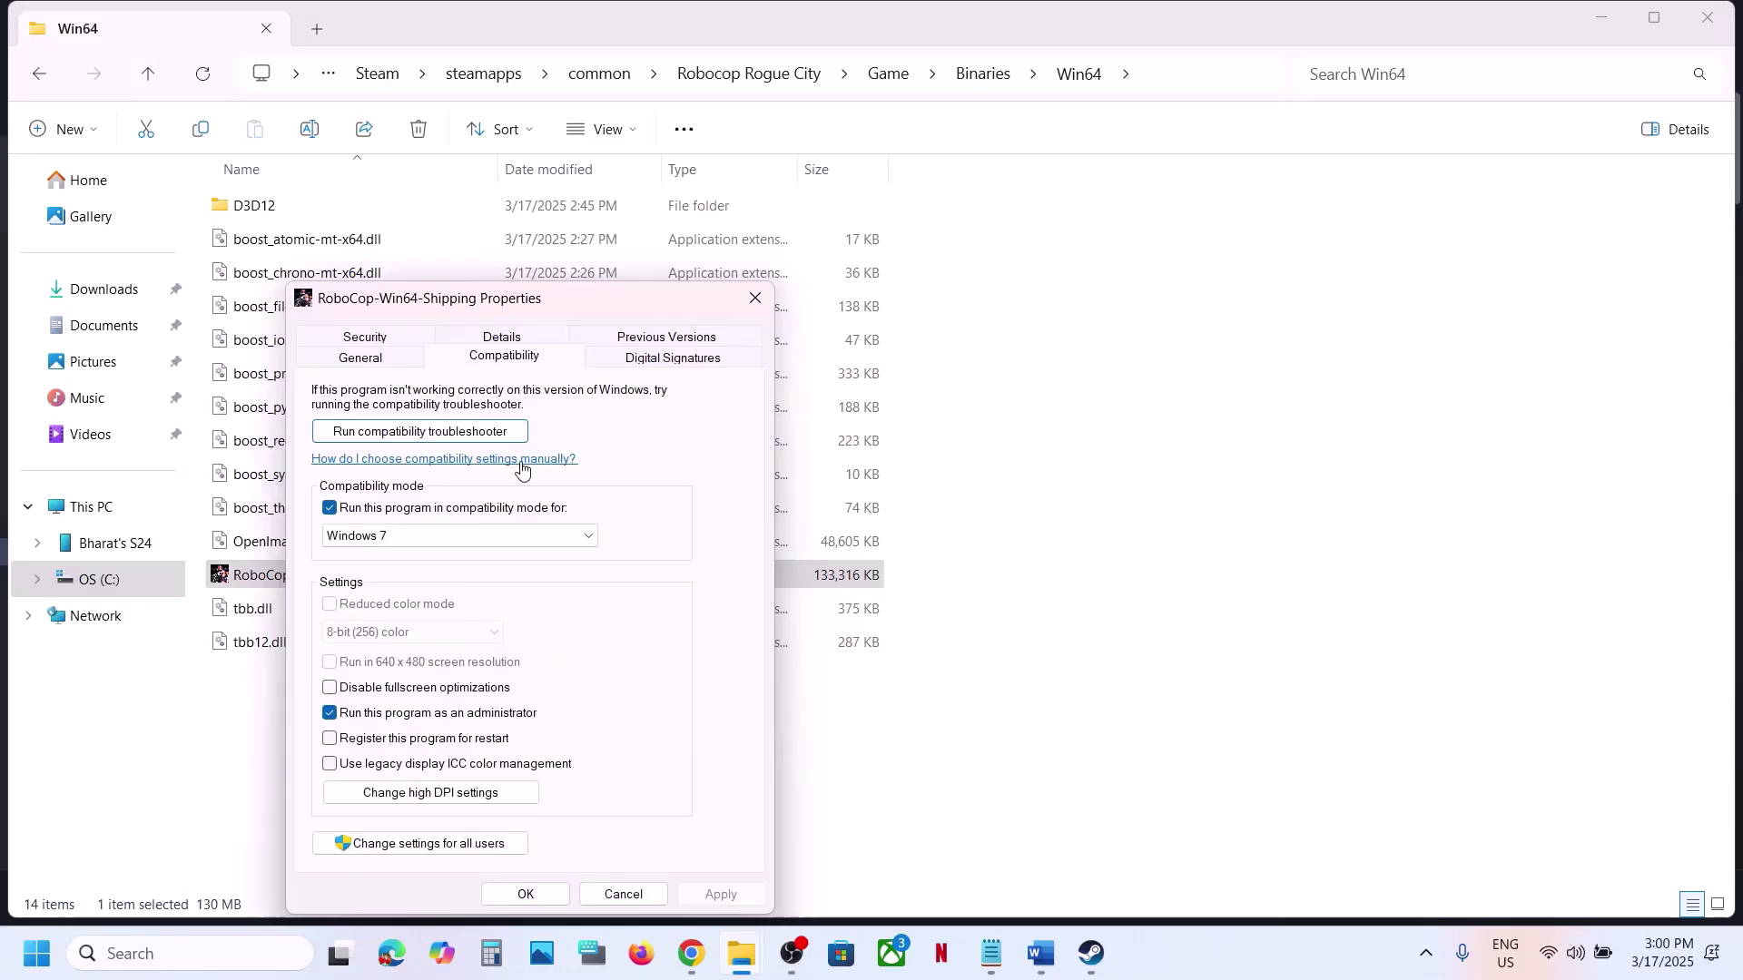
left_click(444, 534)
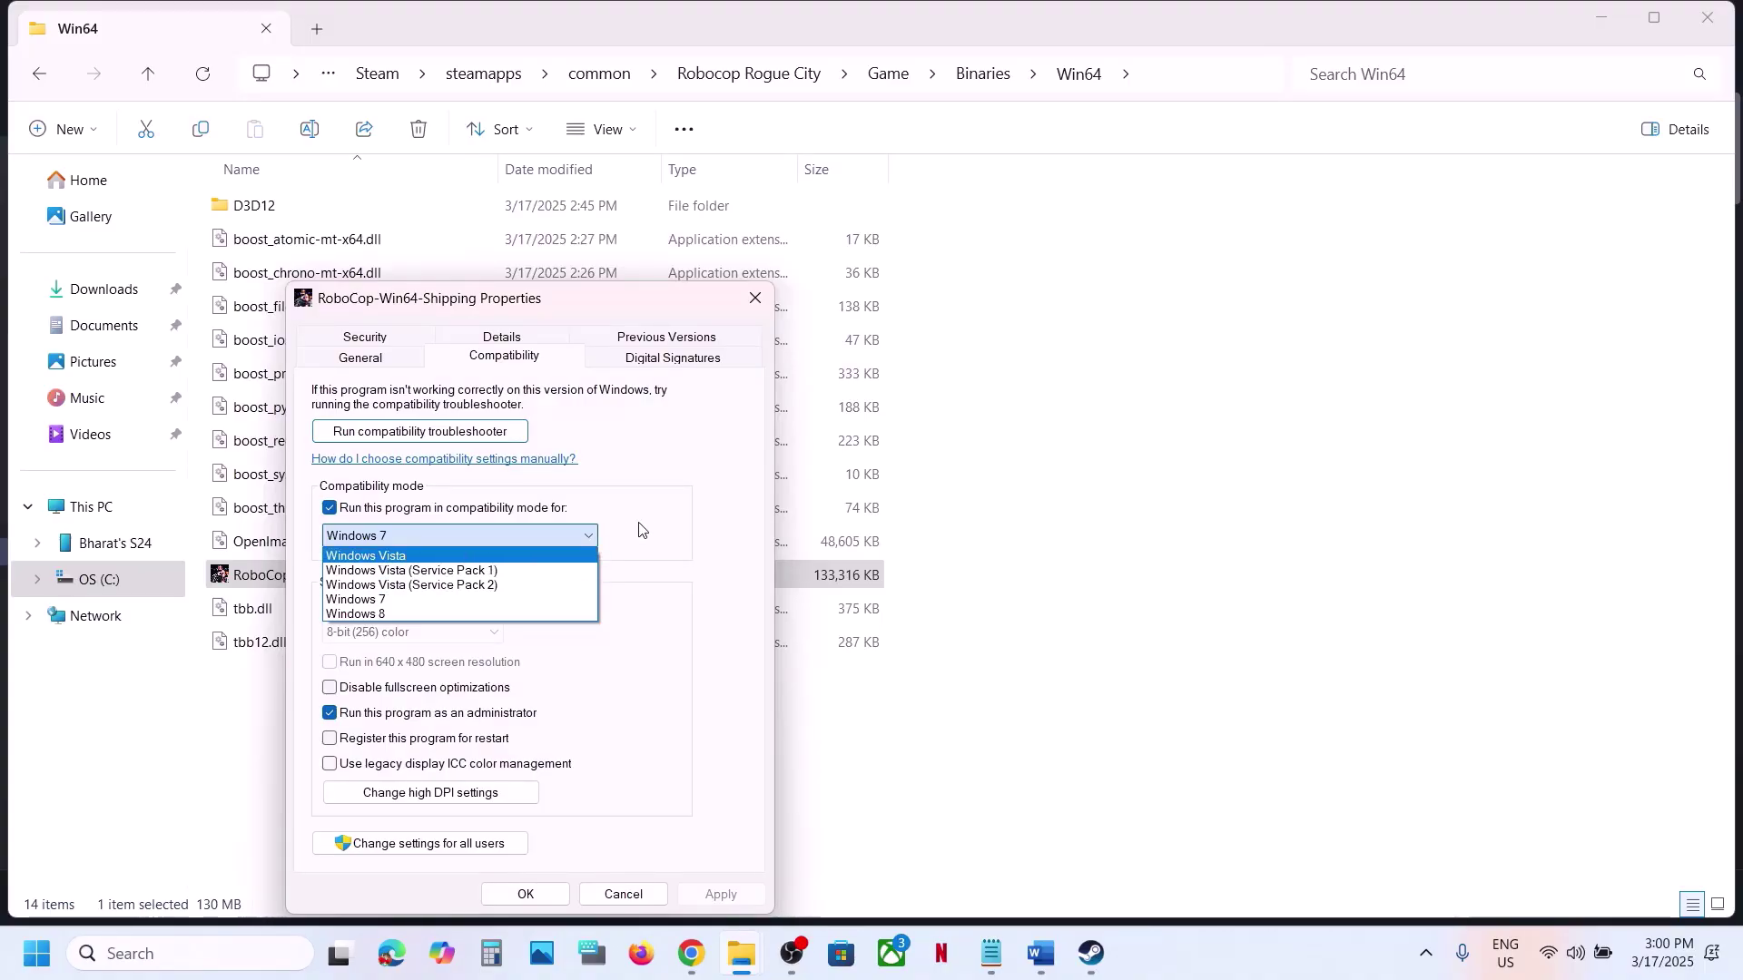
left_click(694, 516)
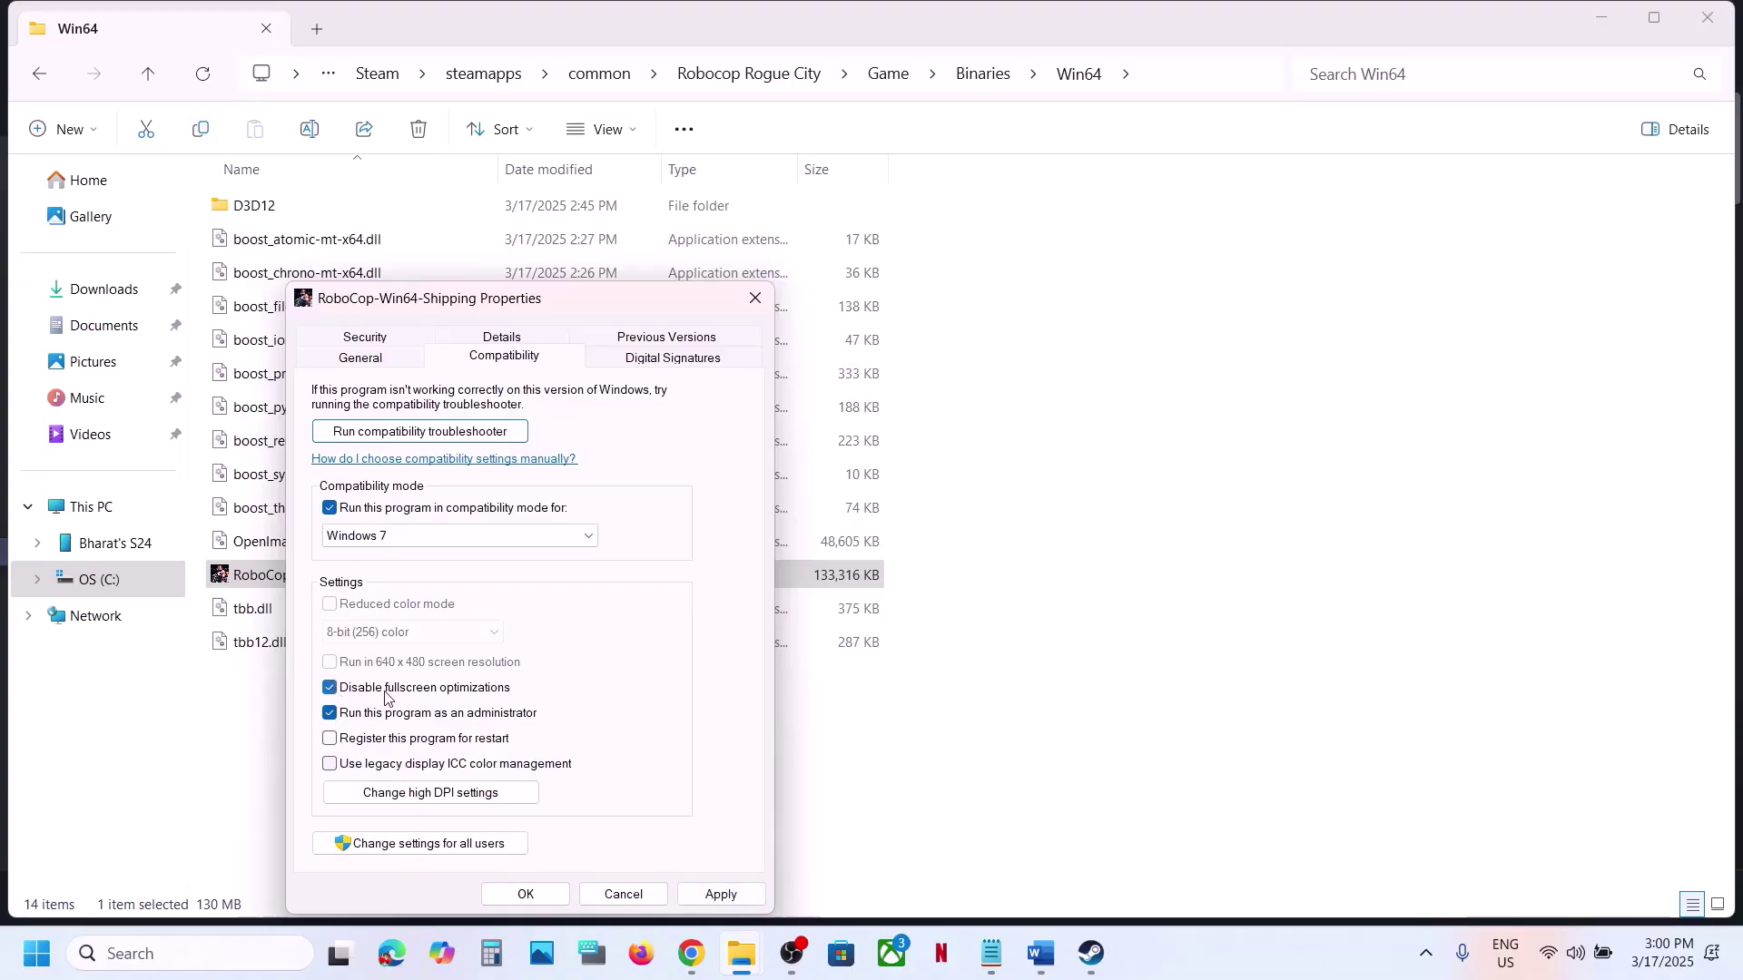
left_click(712, 893)
left_click(526, 894)
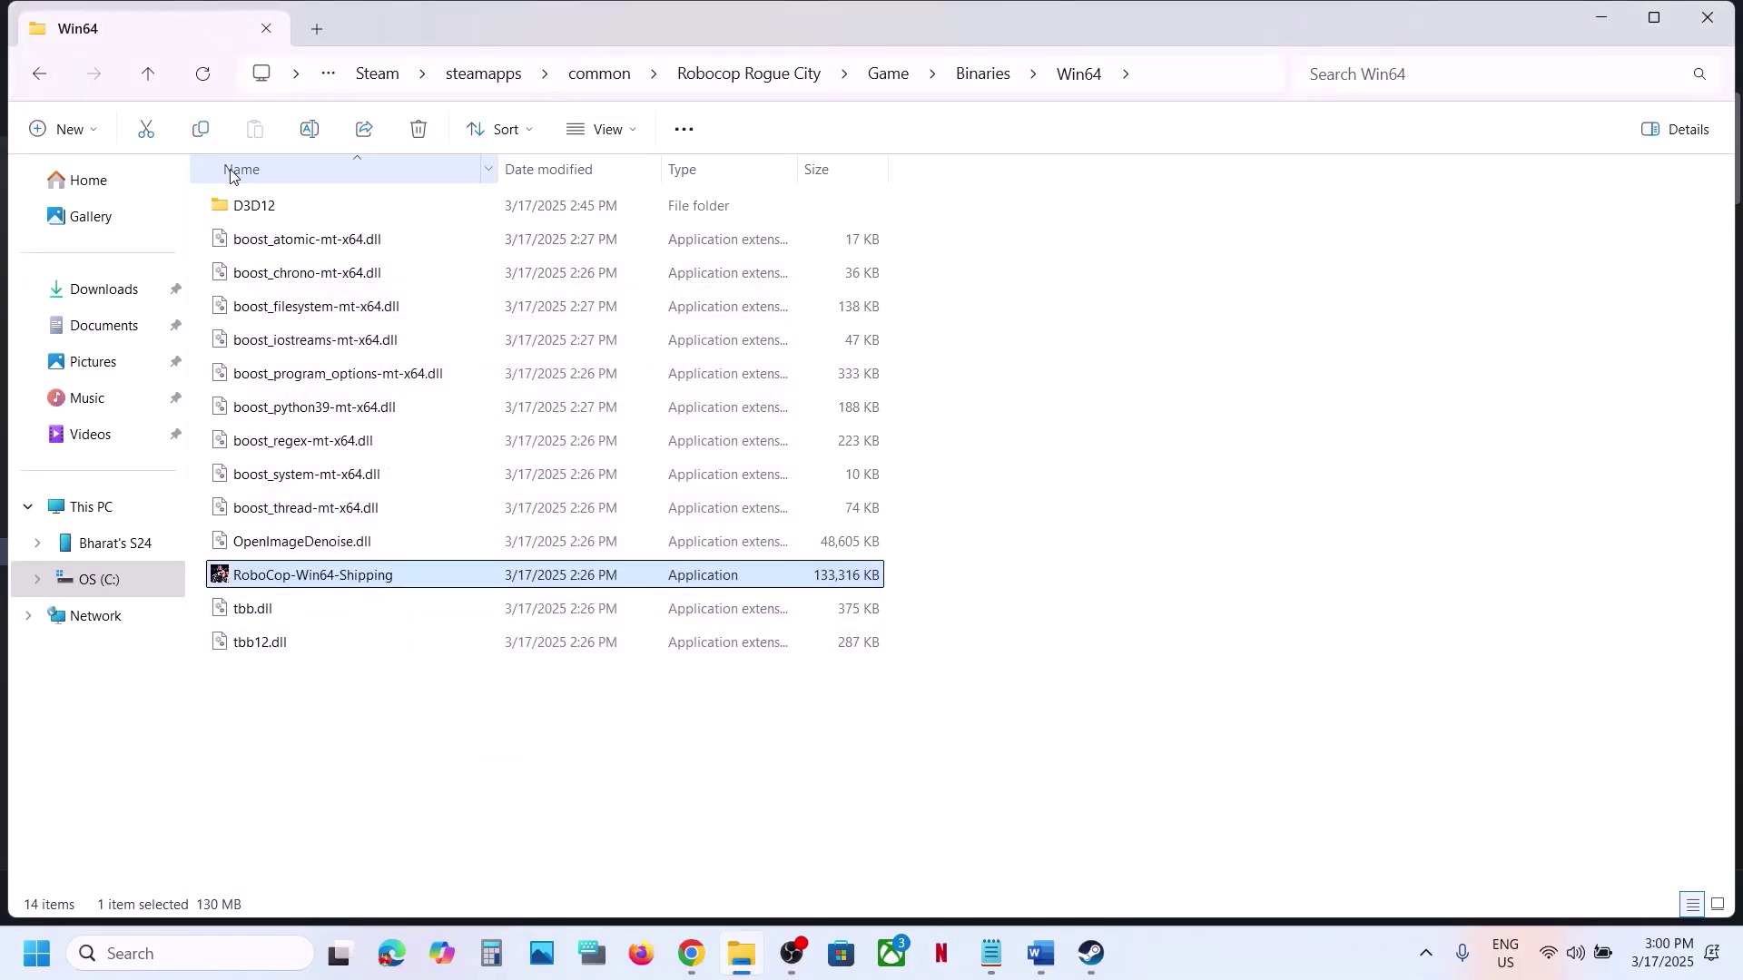
Go up to the Robocop Rogue City folder and return to its Game\Binaries\Win64 subfolder
left_click(149, 78)
left_click(149, 78)
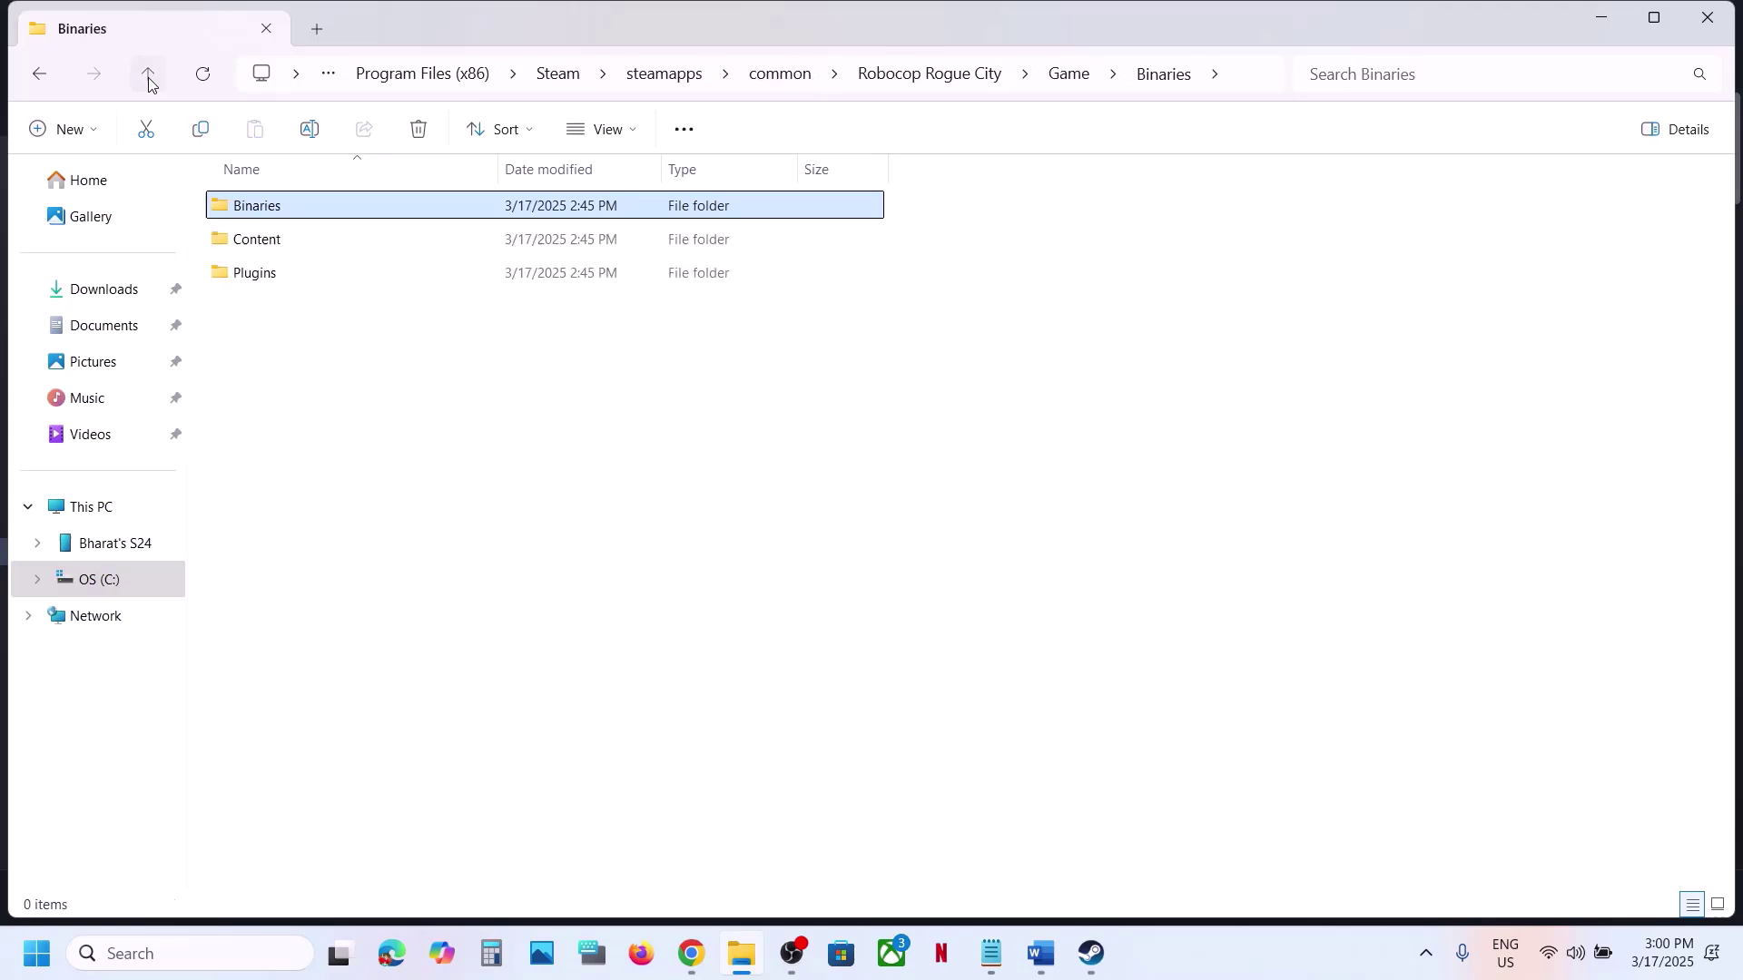
left_click(149, 78)
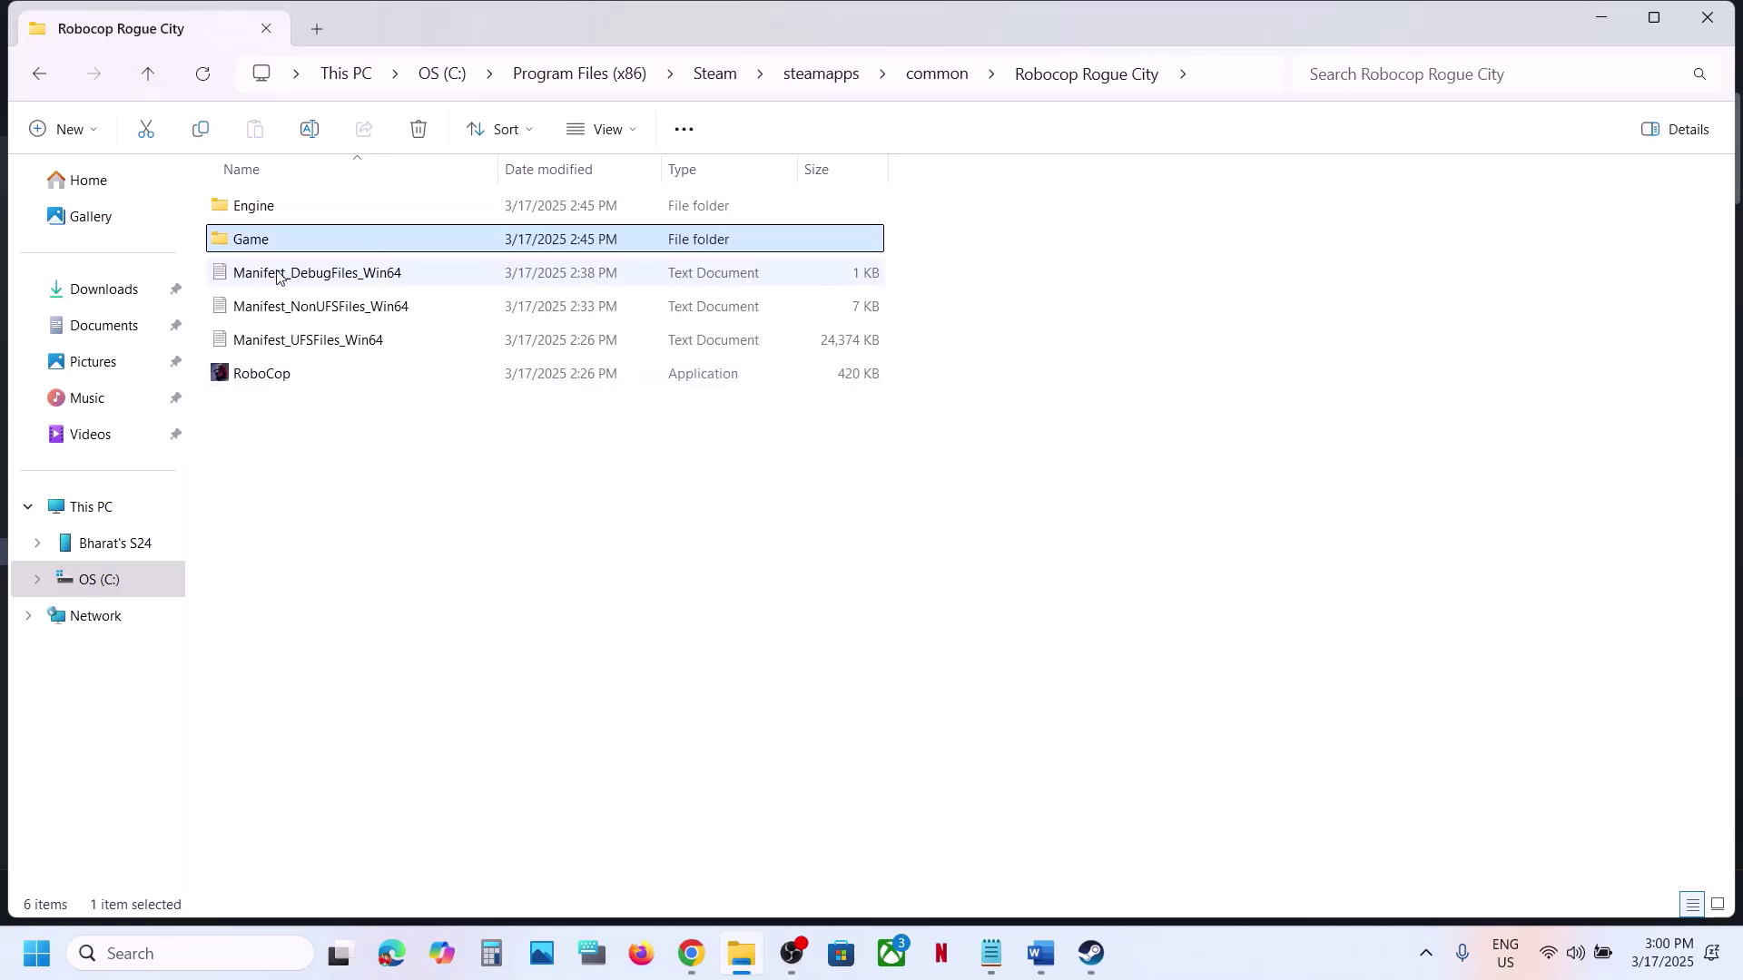
double_click(255, 241)
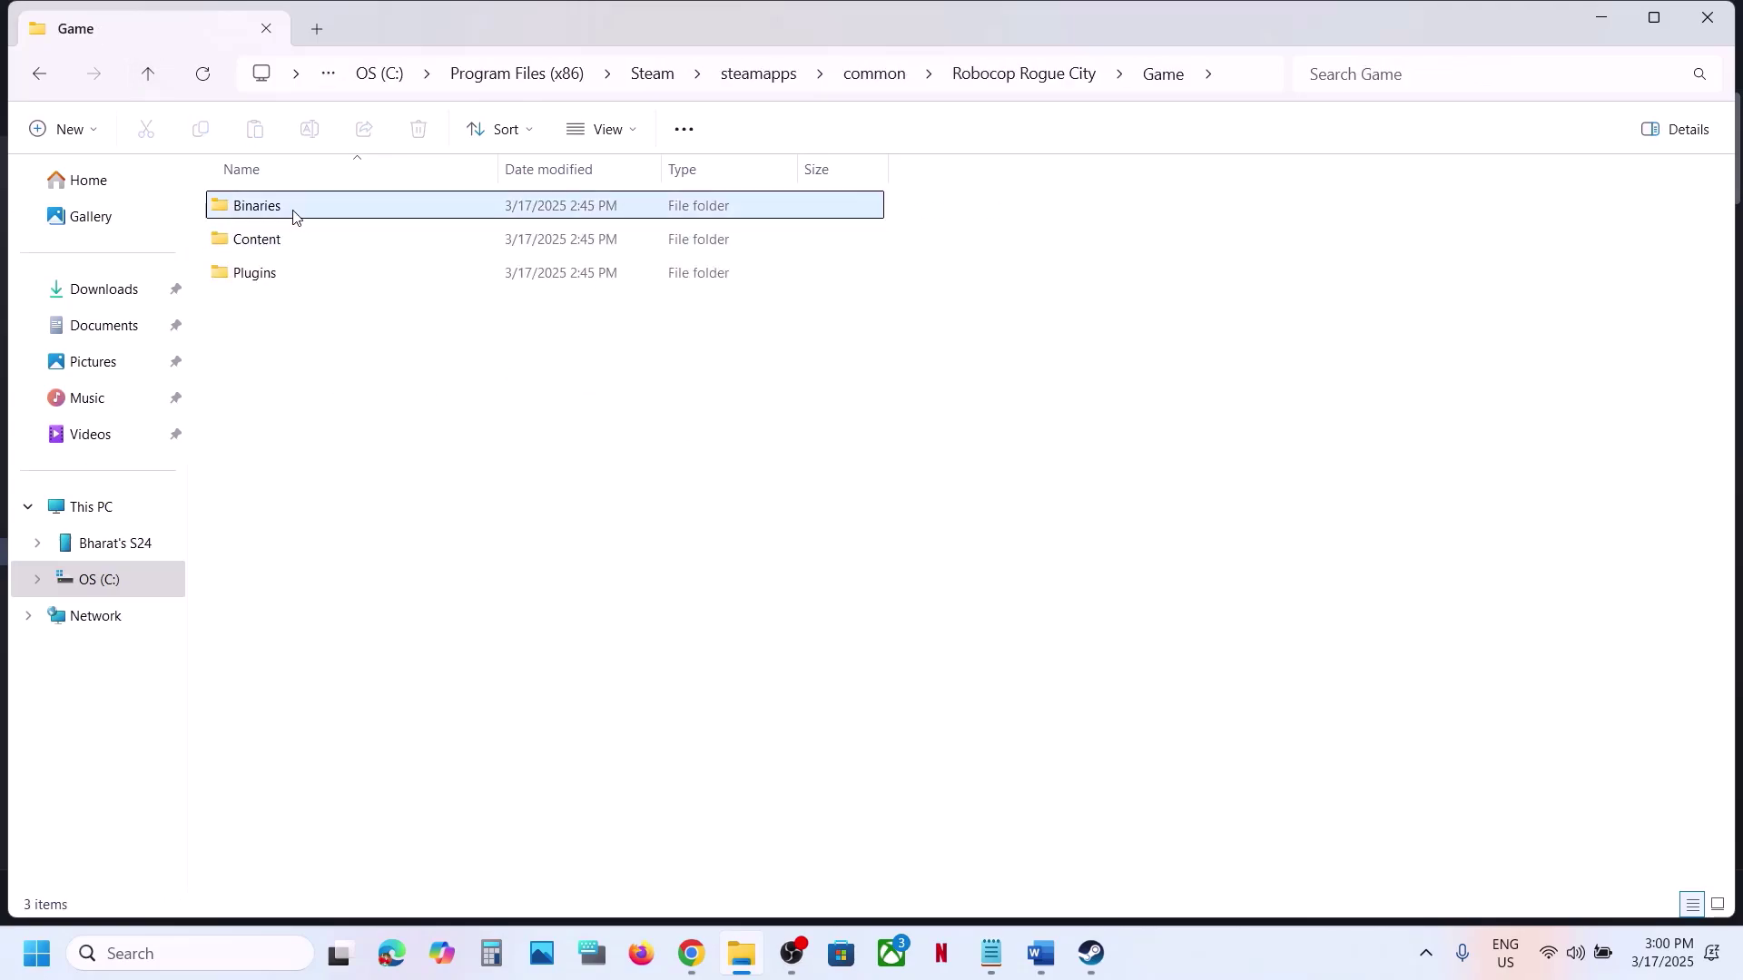
double_click(293, 217)
double_click(293, 215)
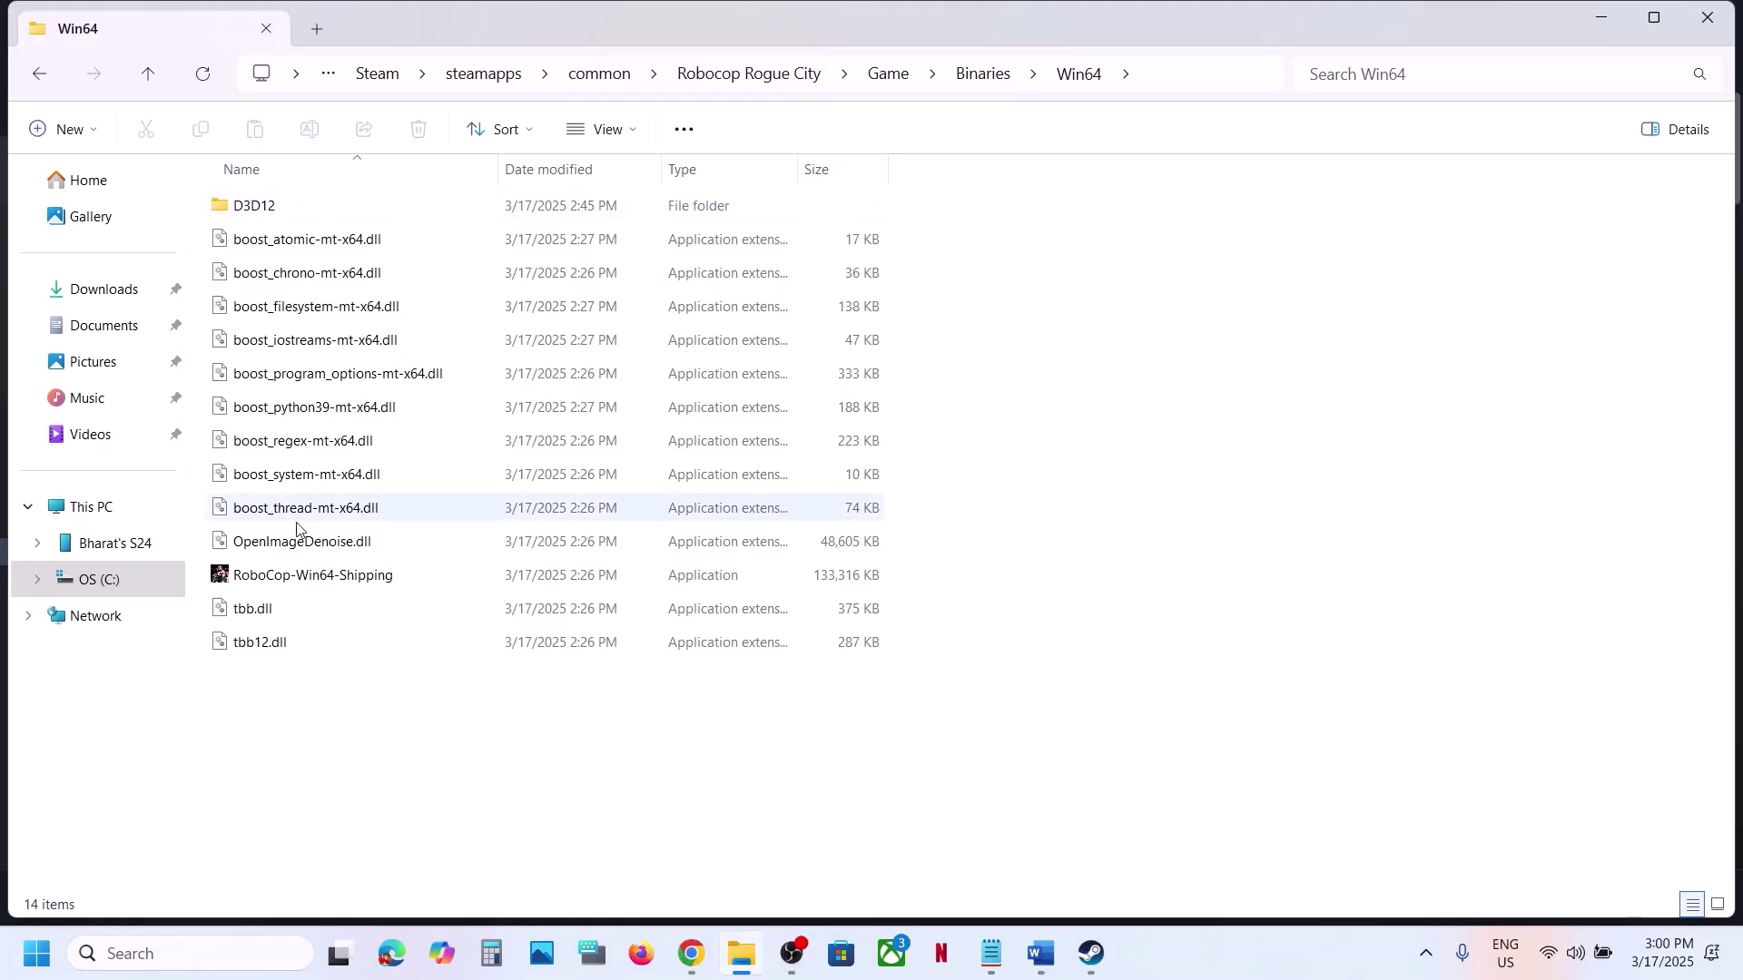
Turn off compatibility mode, disabled fullscreen optimizations and run as administrator for RoboCop-Win64-Shipping, then apply and close its properties
right_click(286, 574)
left_click(374, 594)
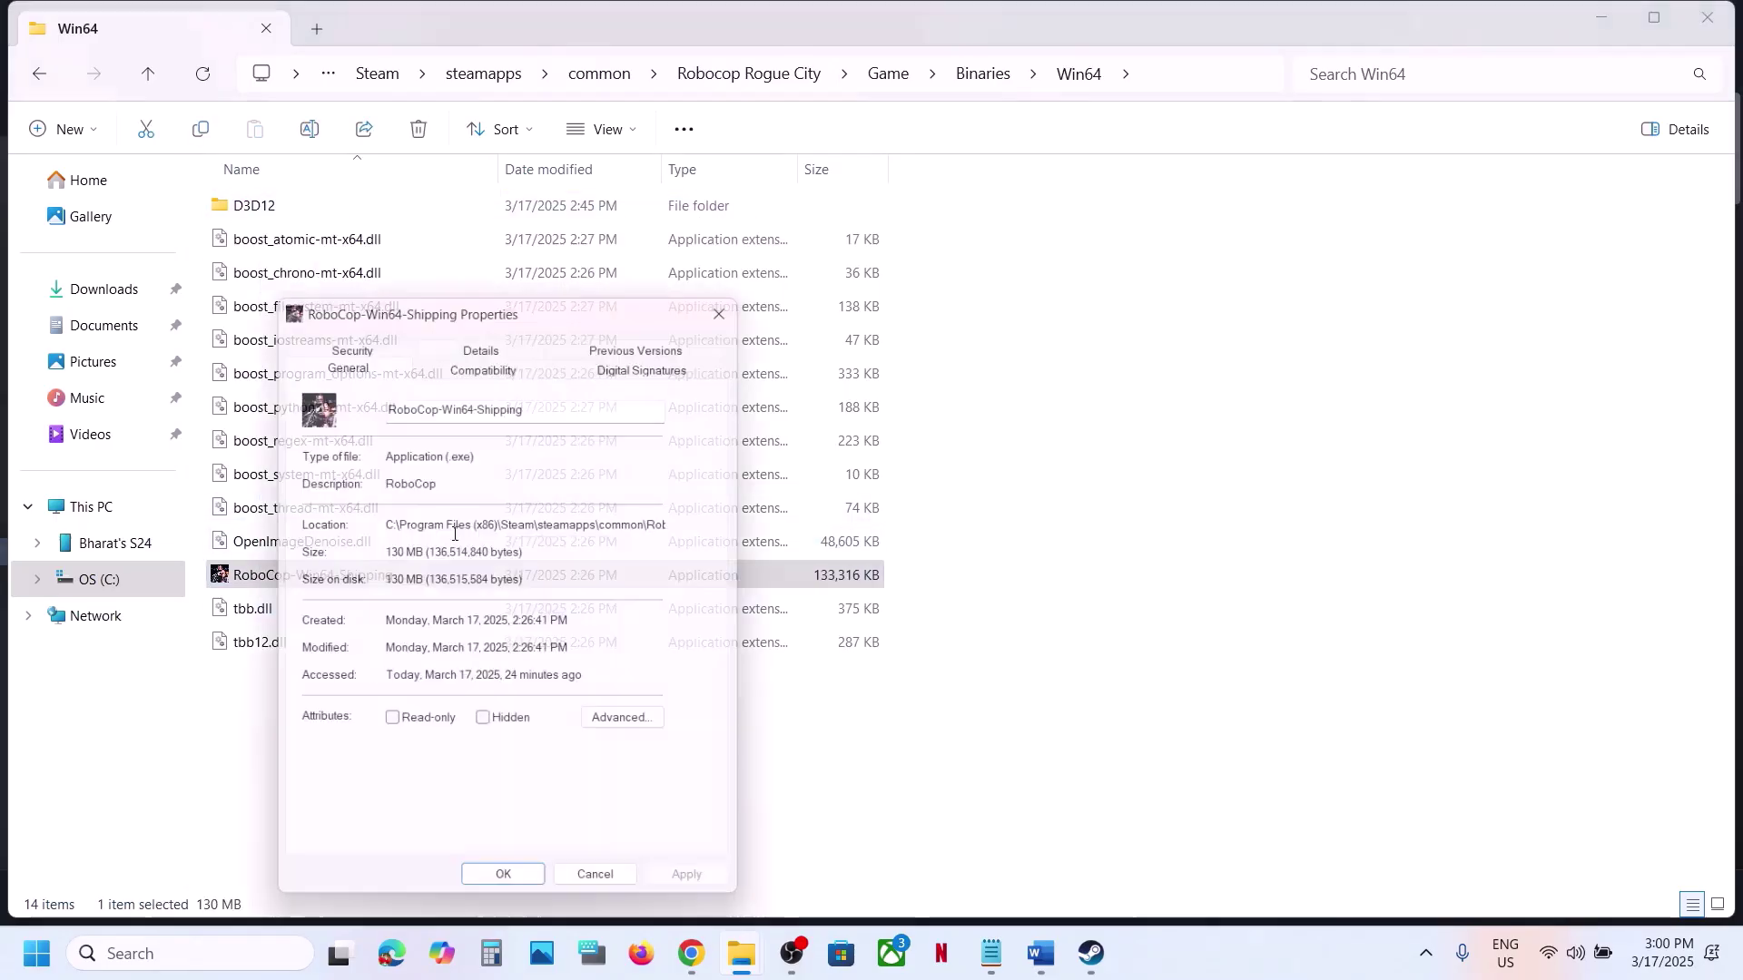
left_click(533, 359)
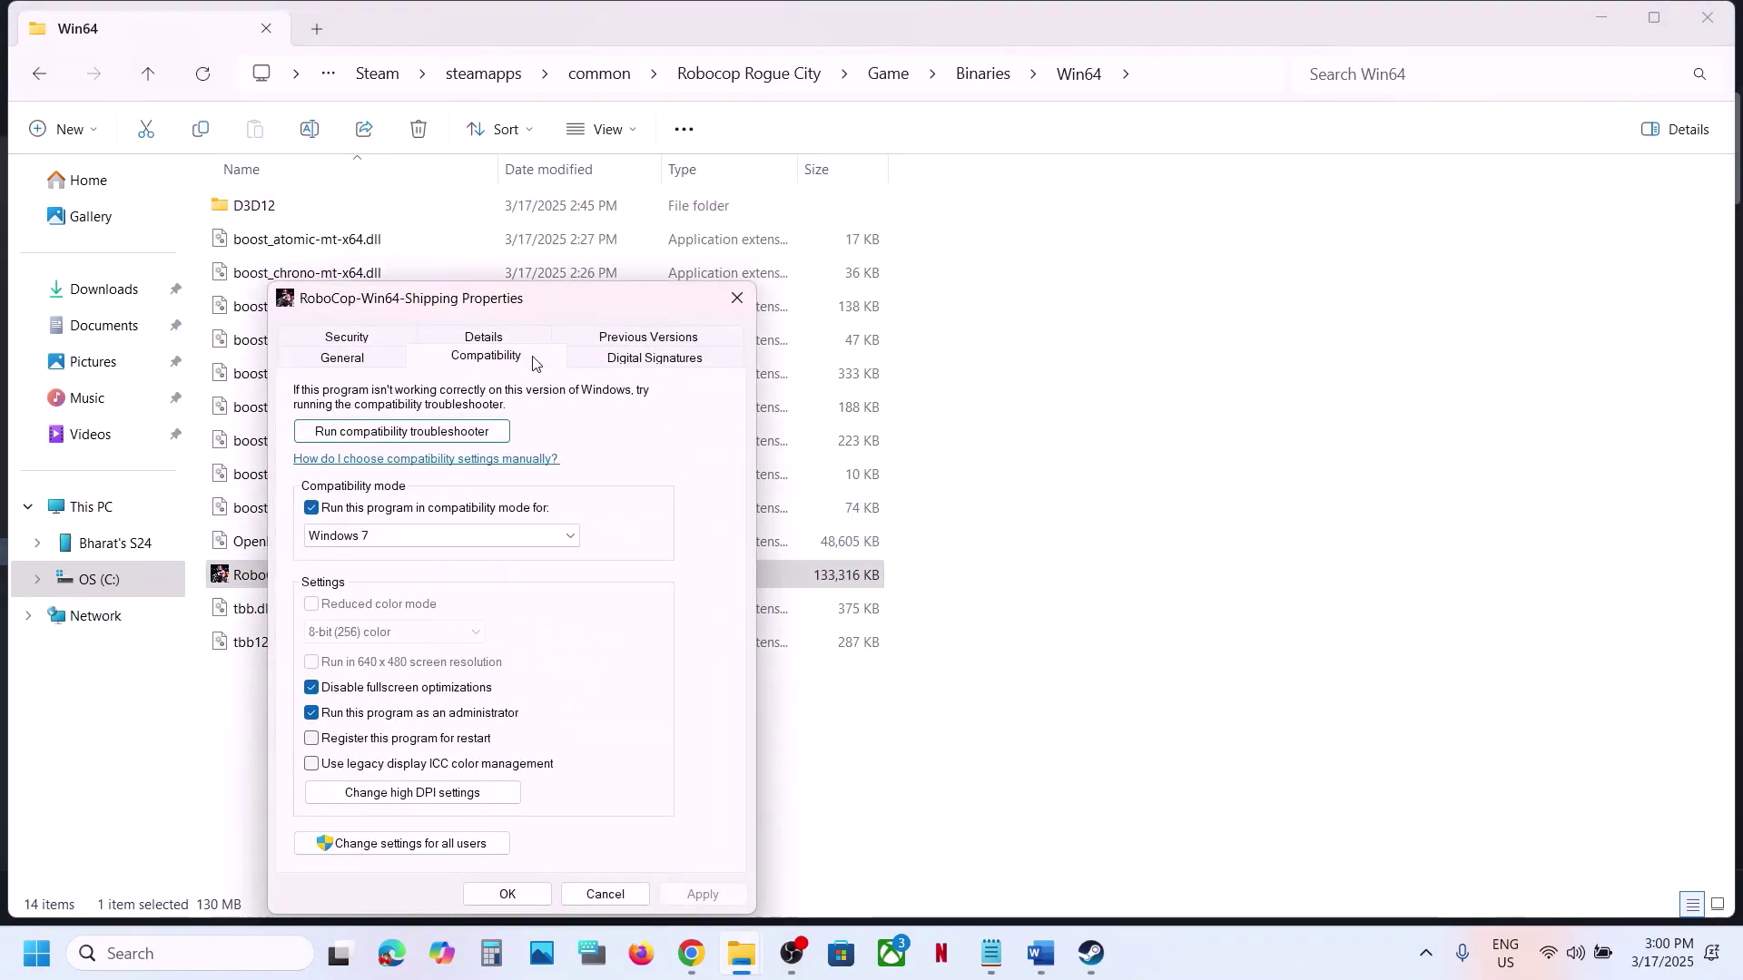
left_click(314, 510)
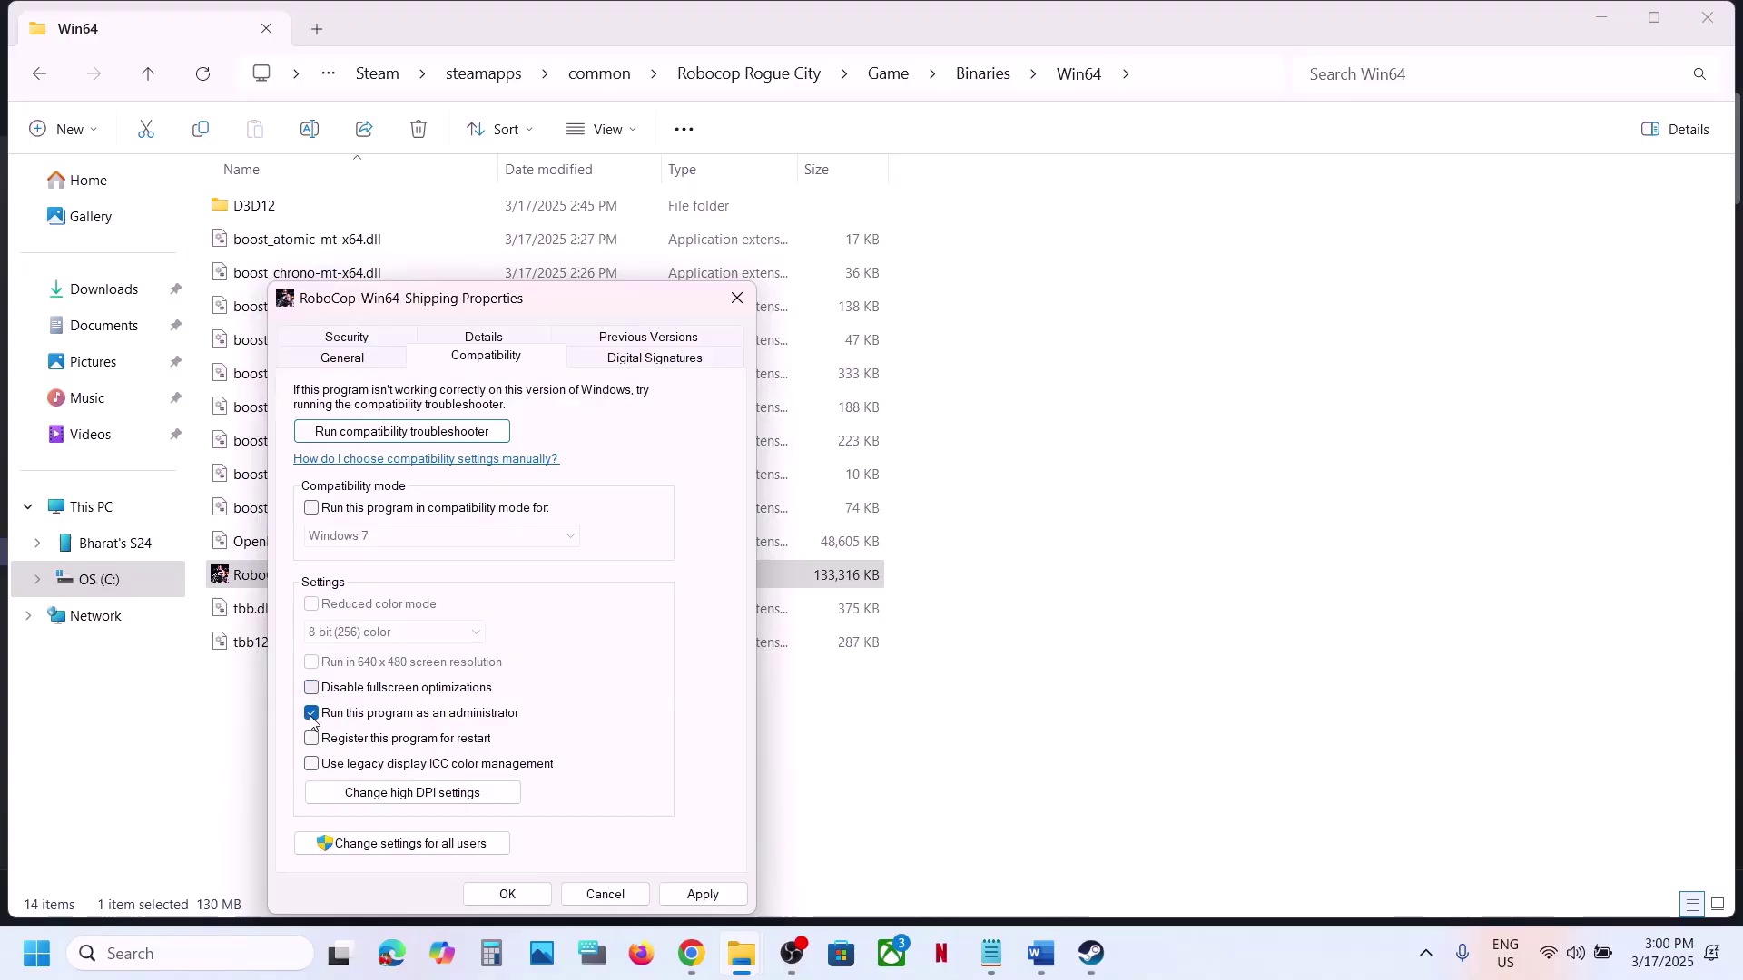
left_click(685, 897)
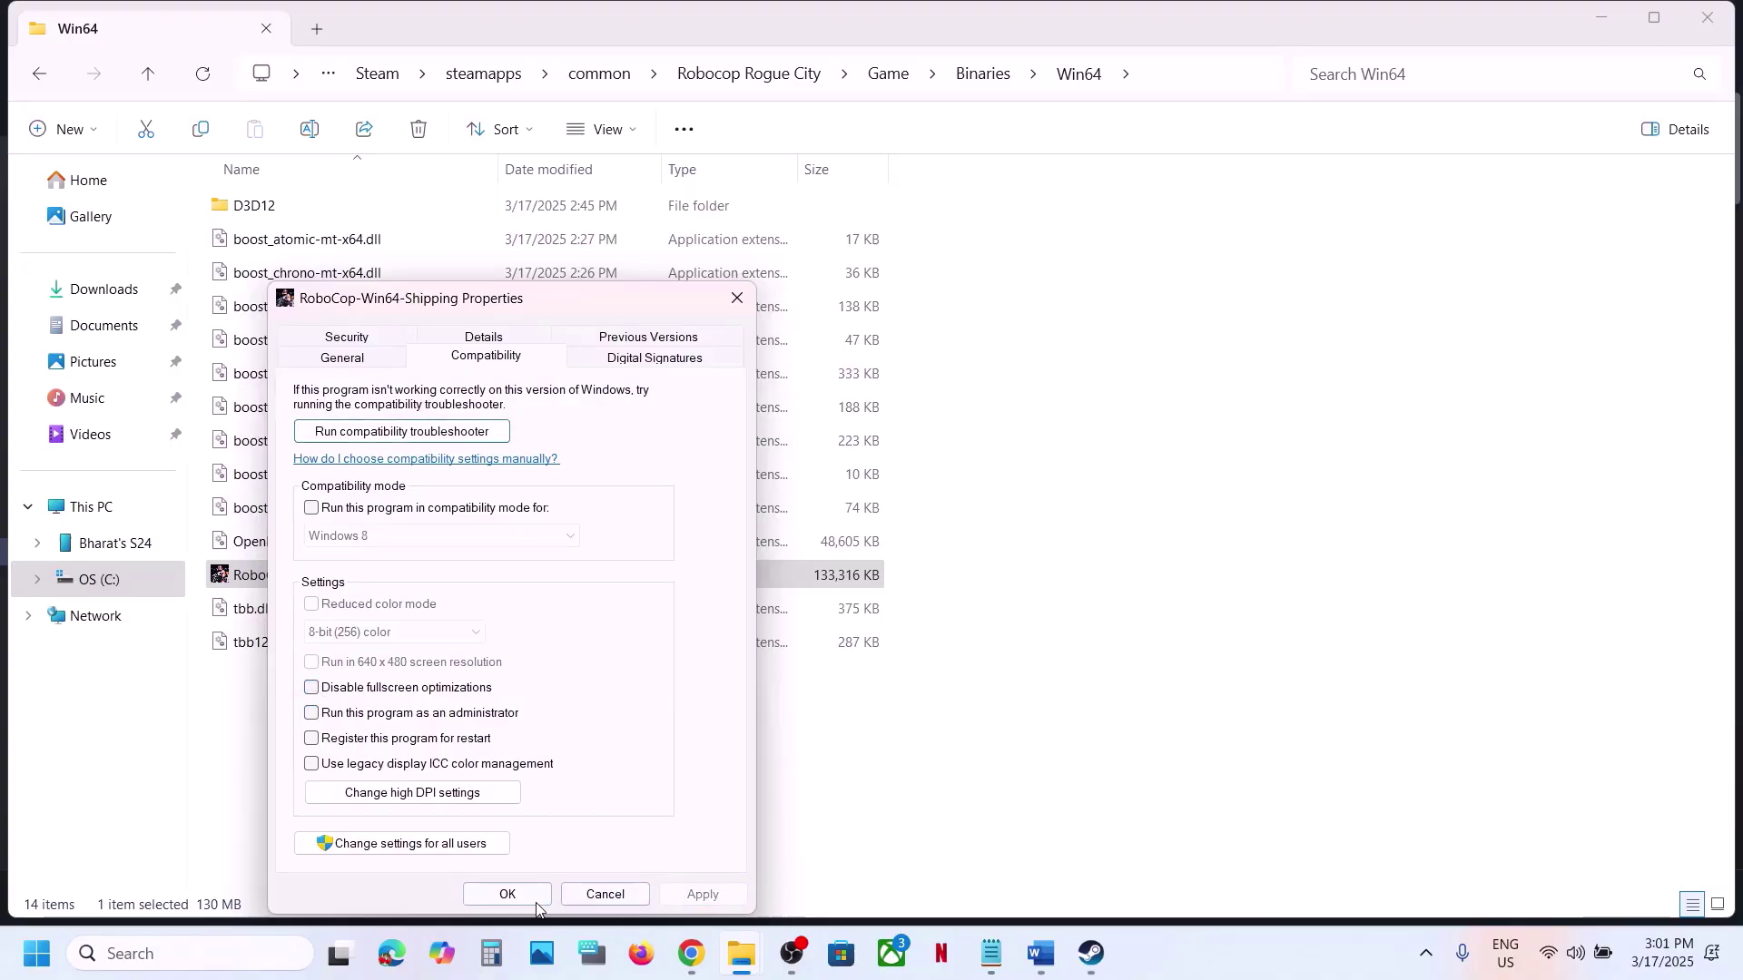
left_click(507, 894)
Switch to the Word document and read Step 3 on allowing the game exe through antivirus and firewall
left_click(1094, 961)
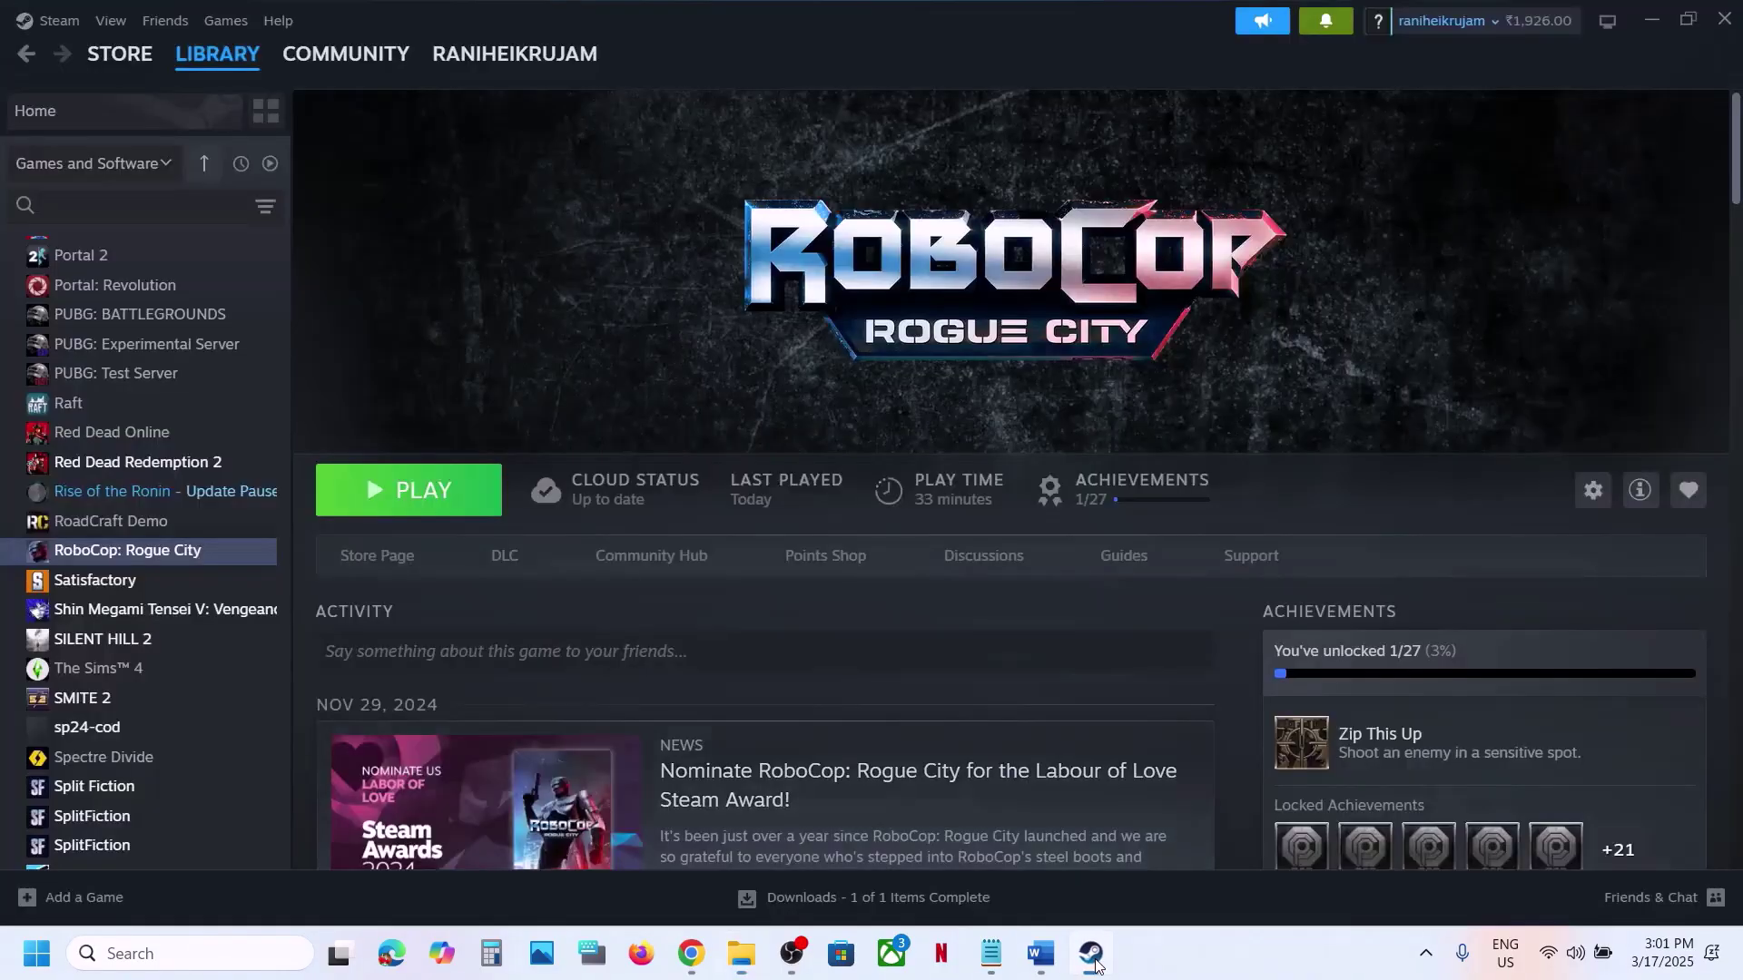
left_click(1040, 961)
scroll(707, 672, "down", 3)
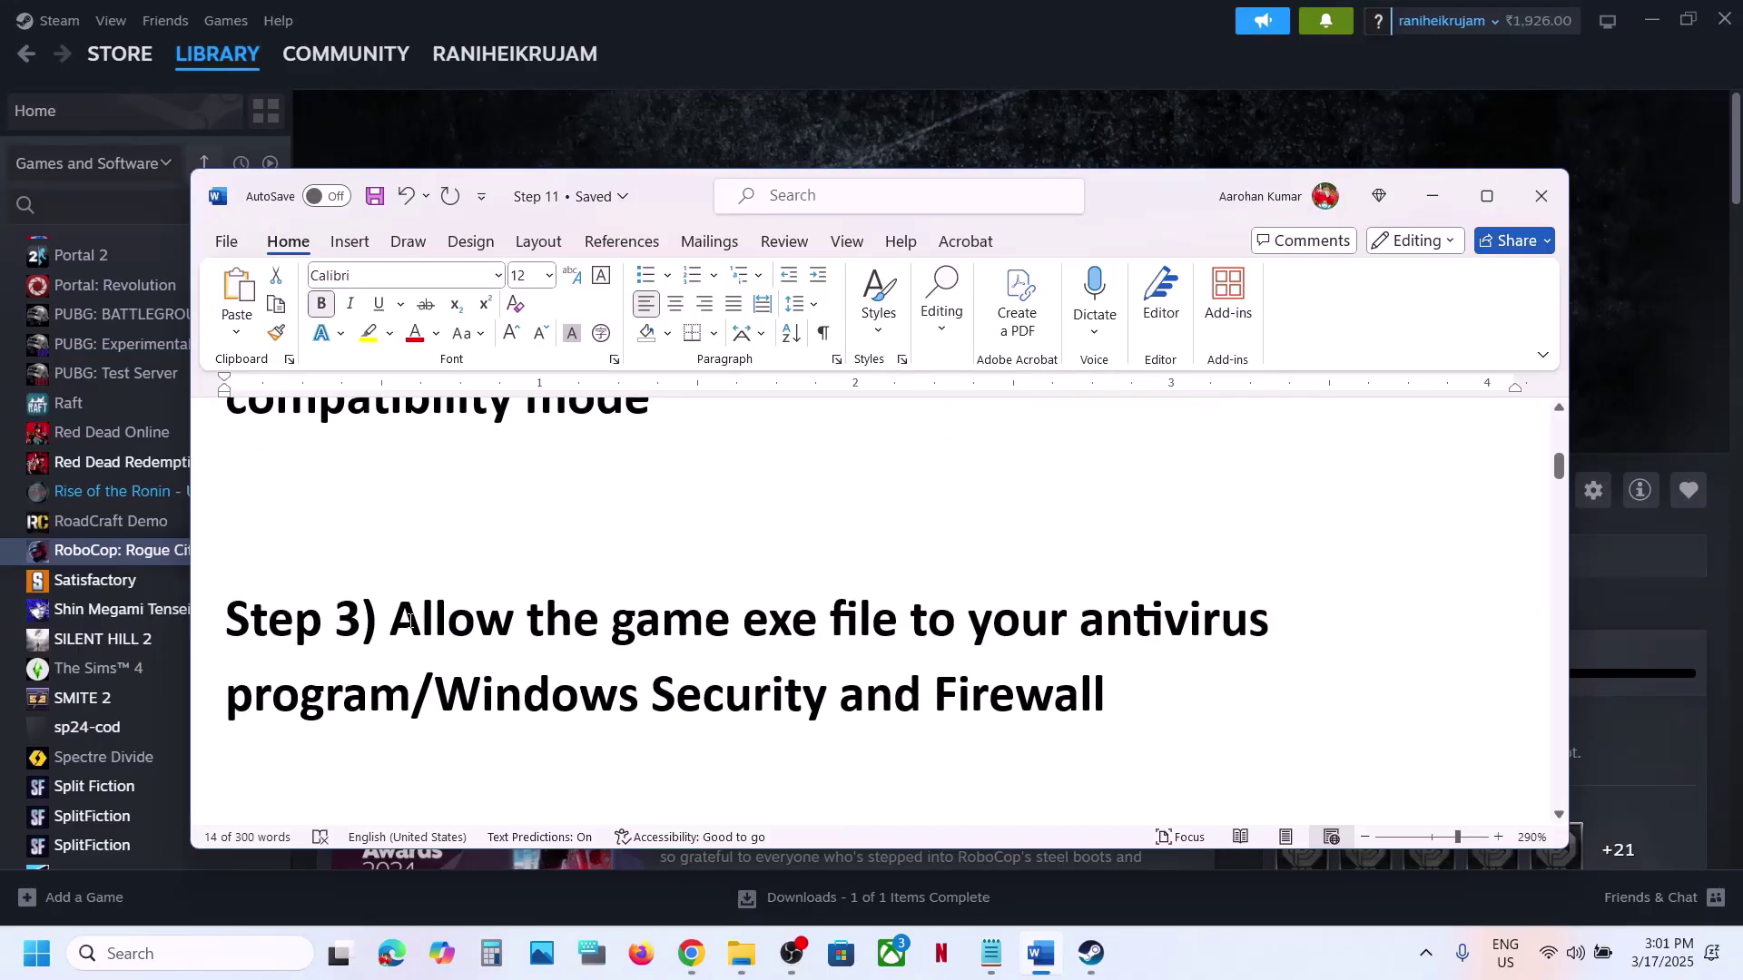
left_click_drag(409, 622, 909, 650)
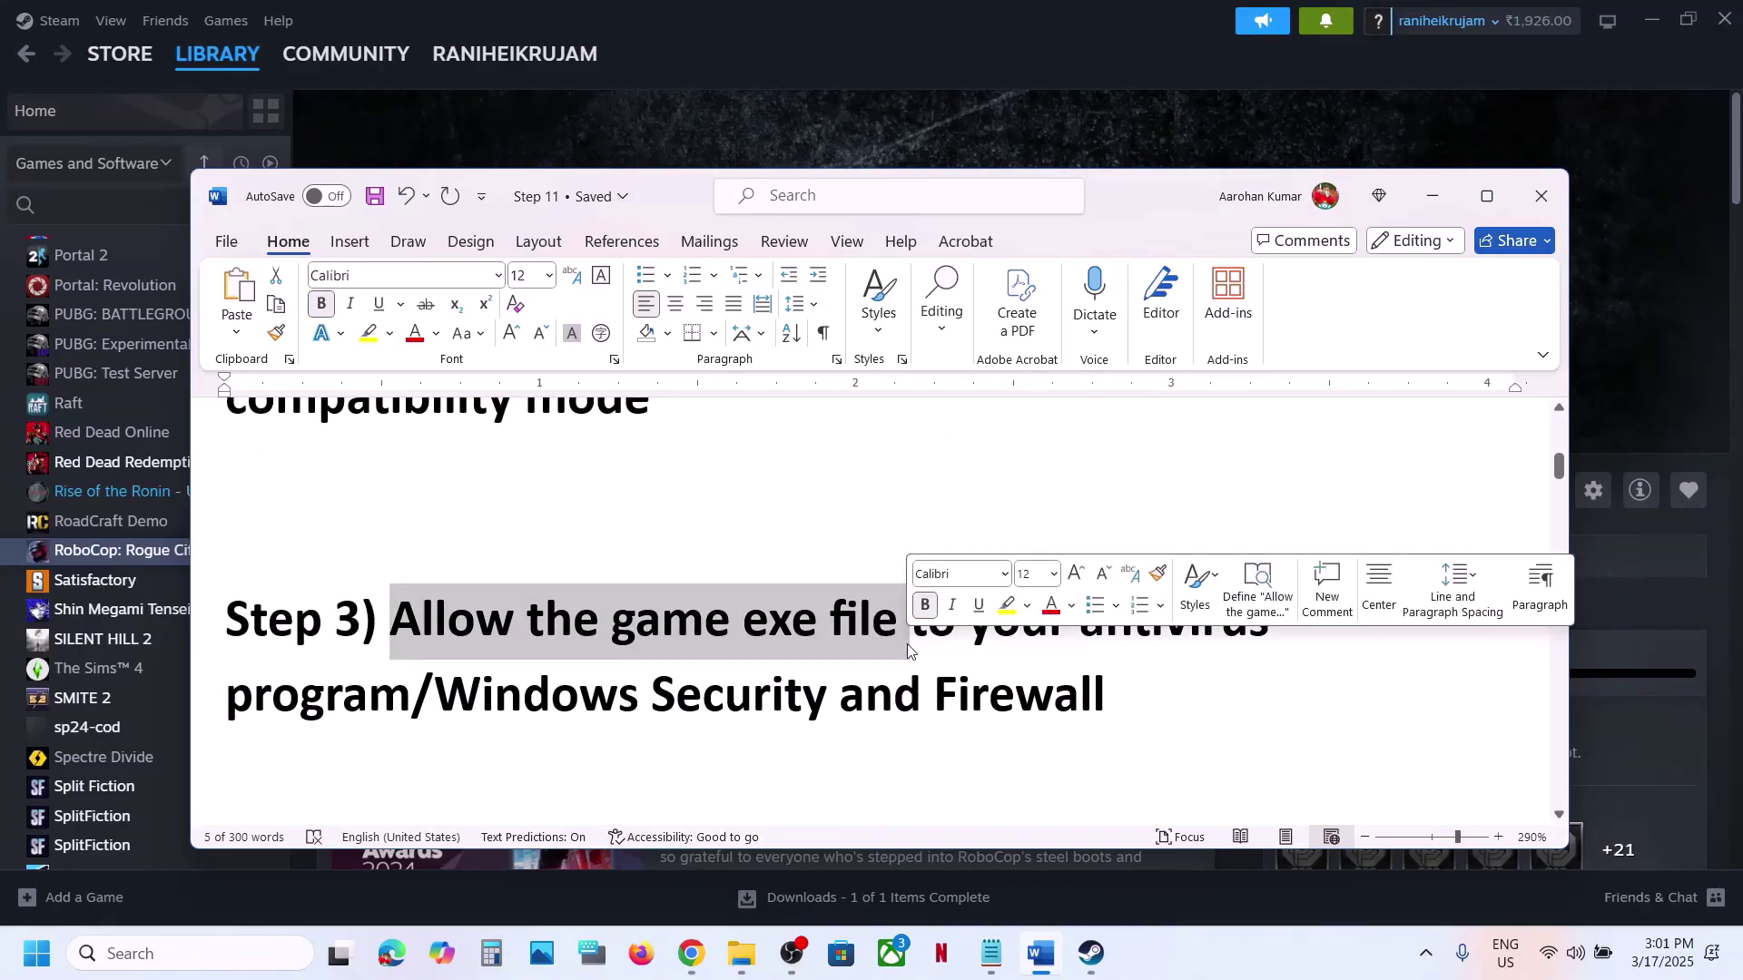
left_click(773, 641)
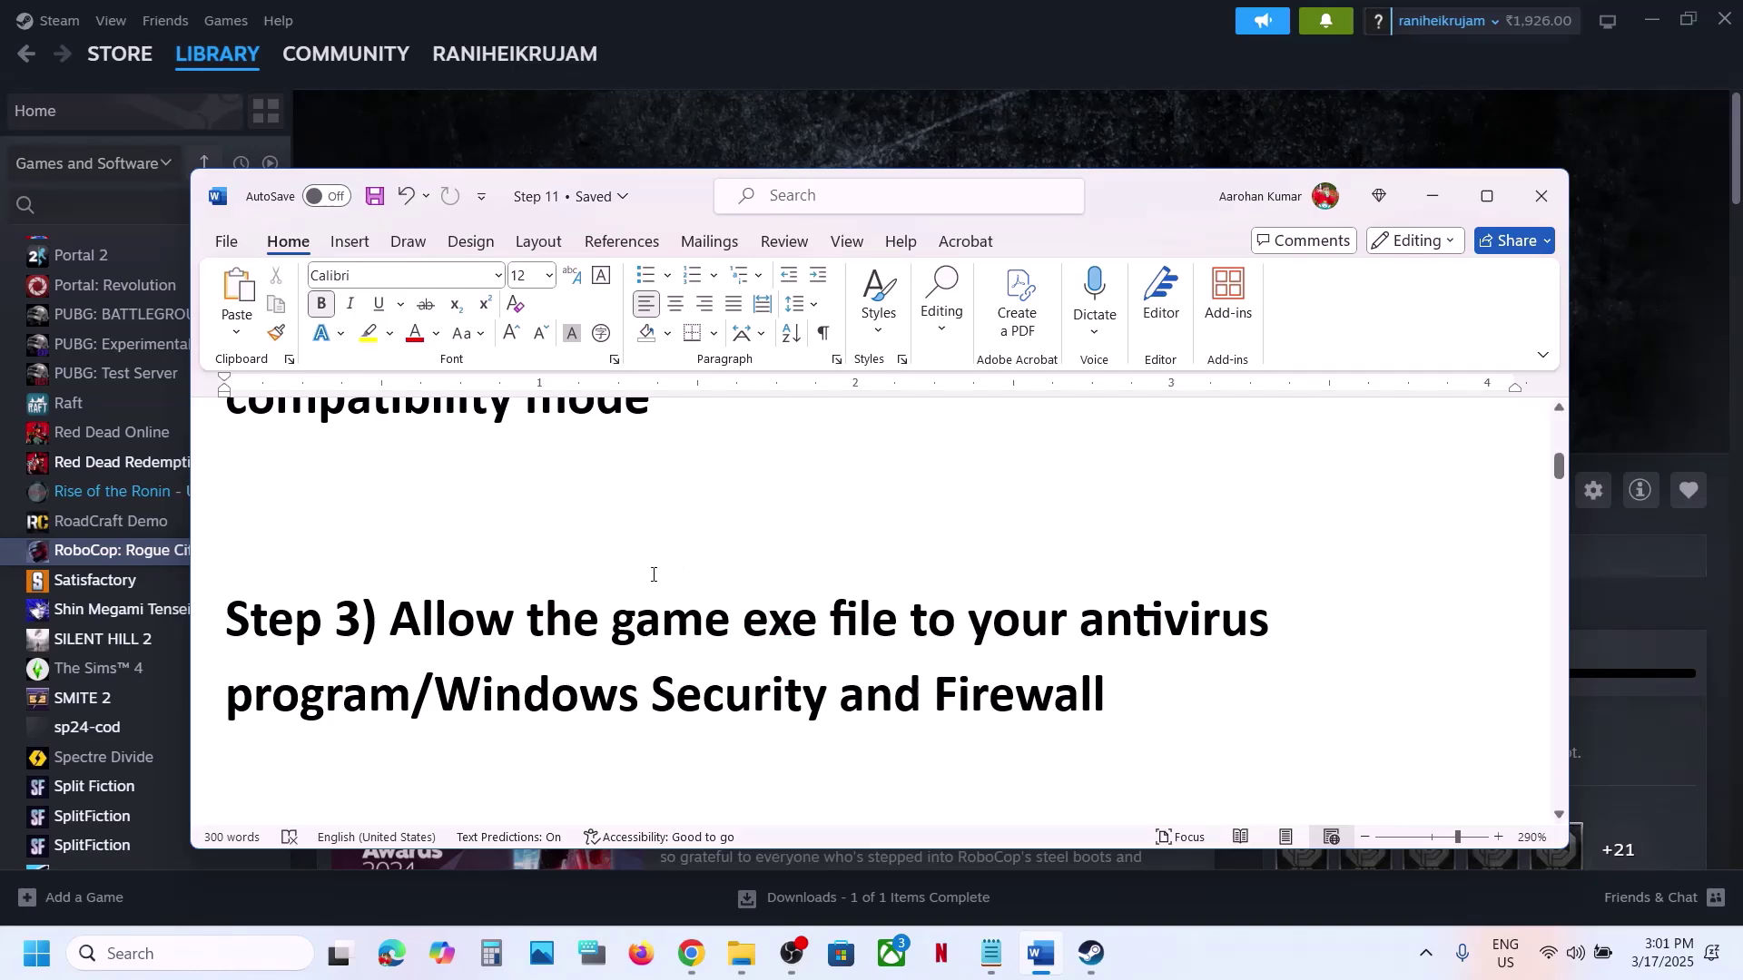
Open Windows Security from the Windows privacy settings and show the apps allowed through Controlled folder access under ransomware protection
key("super+i")
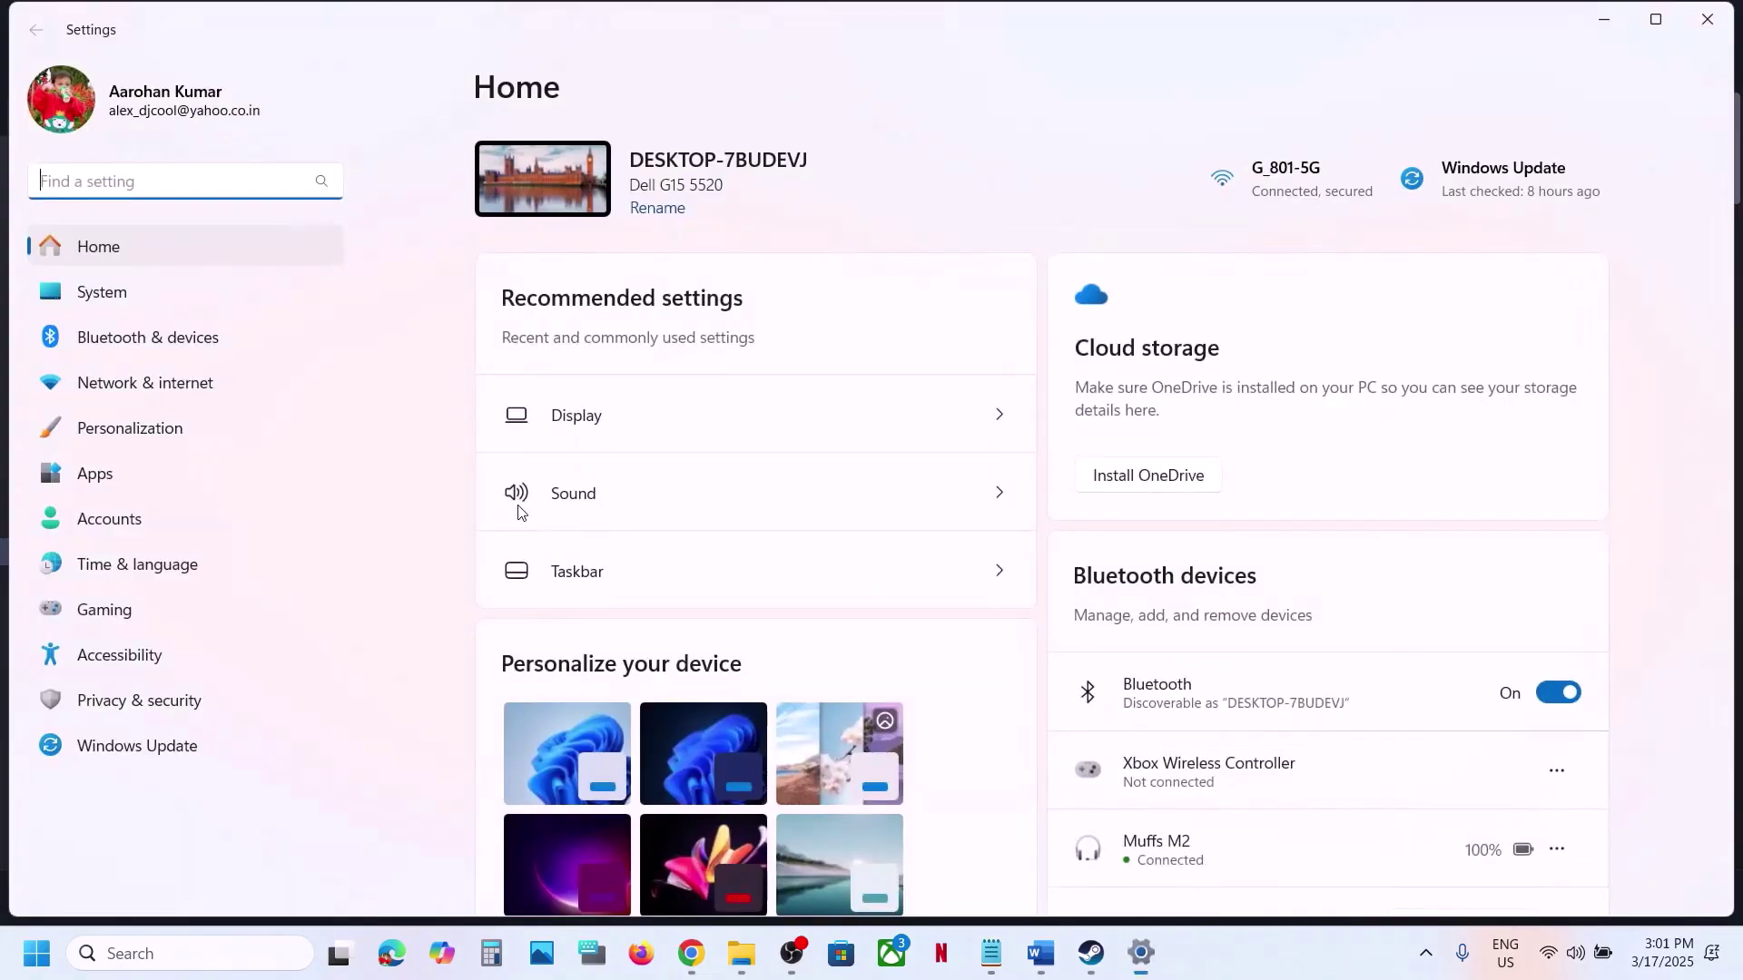
left_click(157, 709)
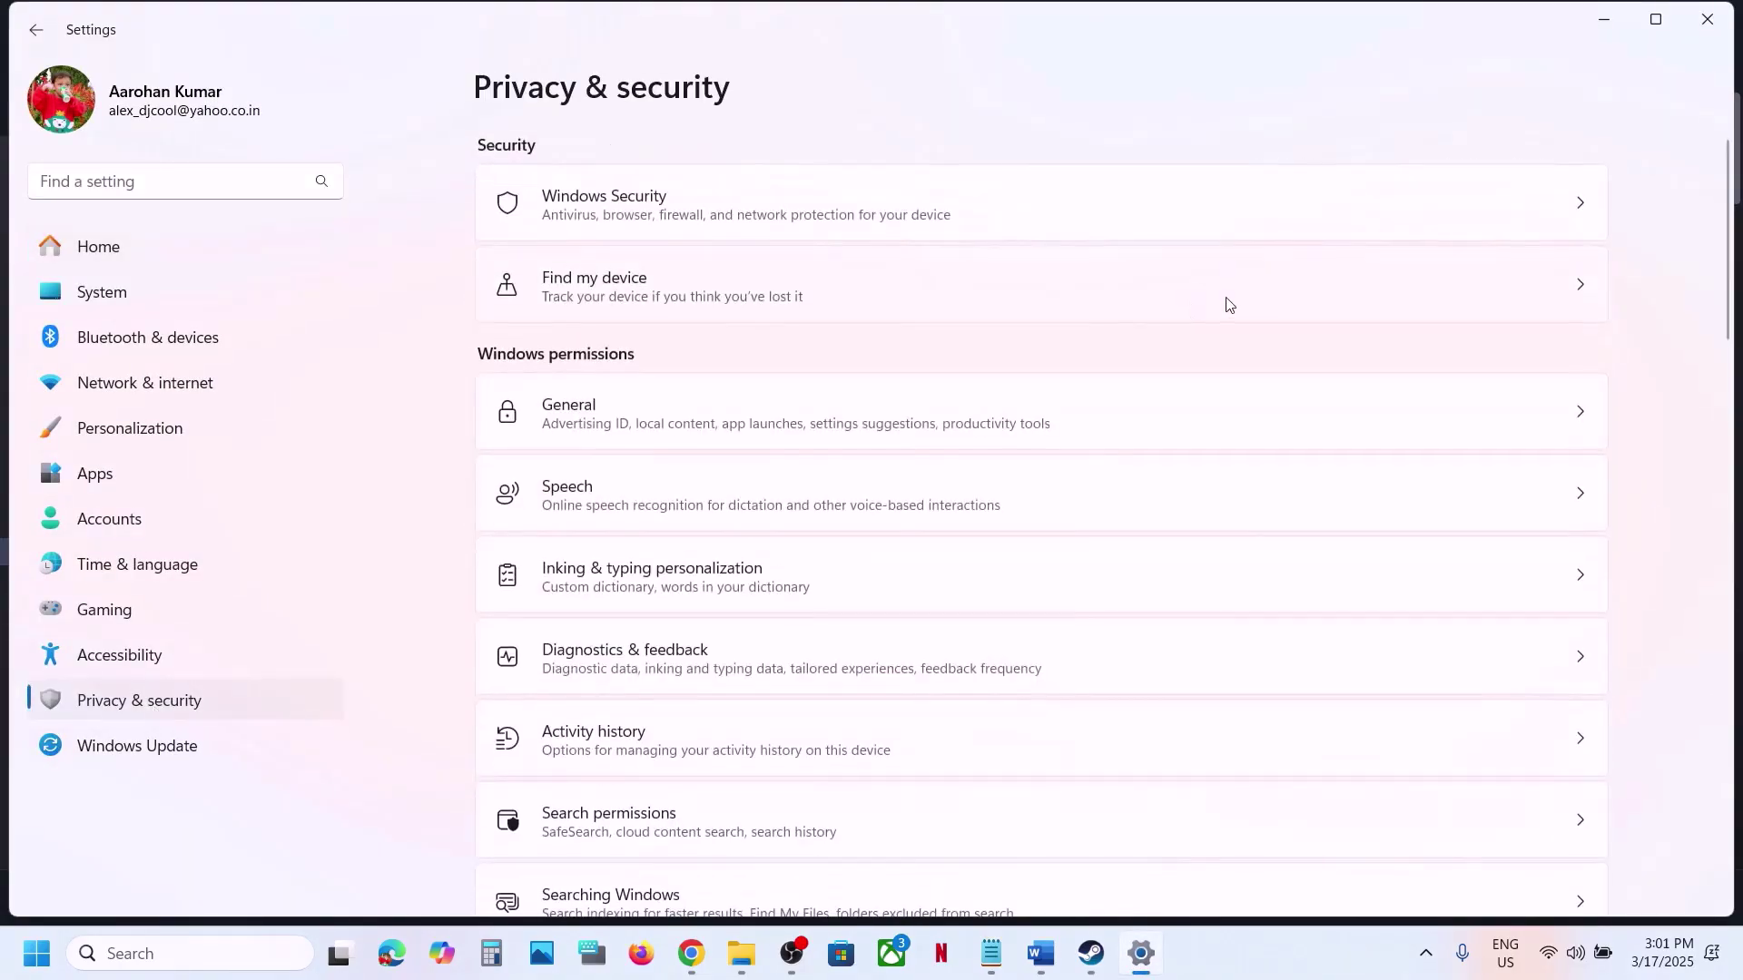
left_click(840, 225)
left_click(649, 359)
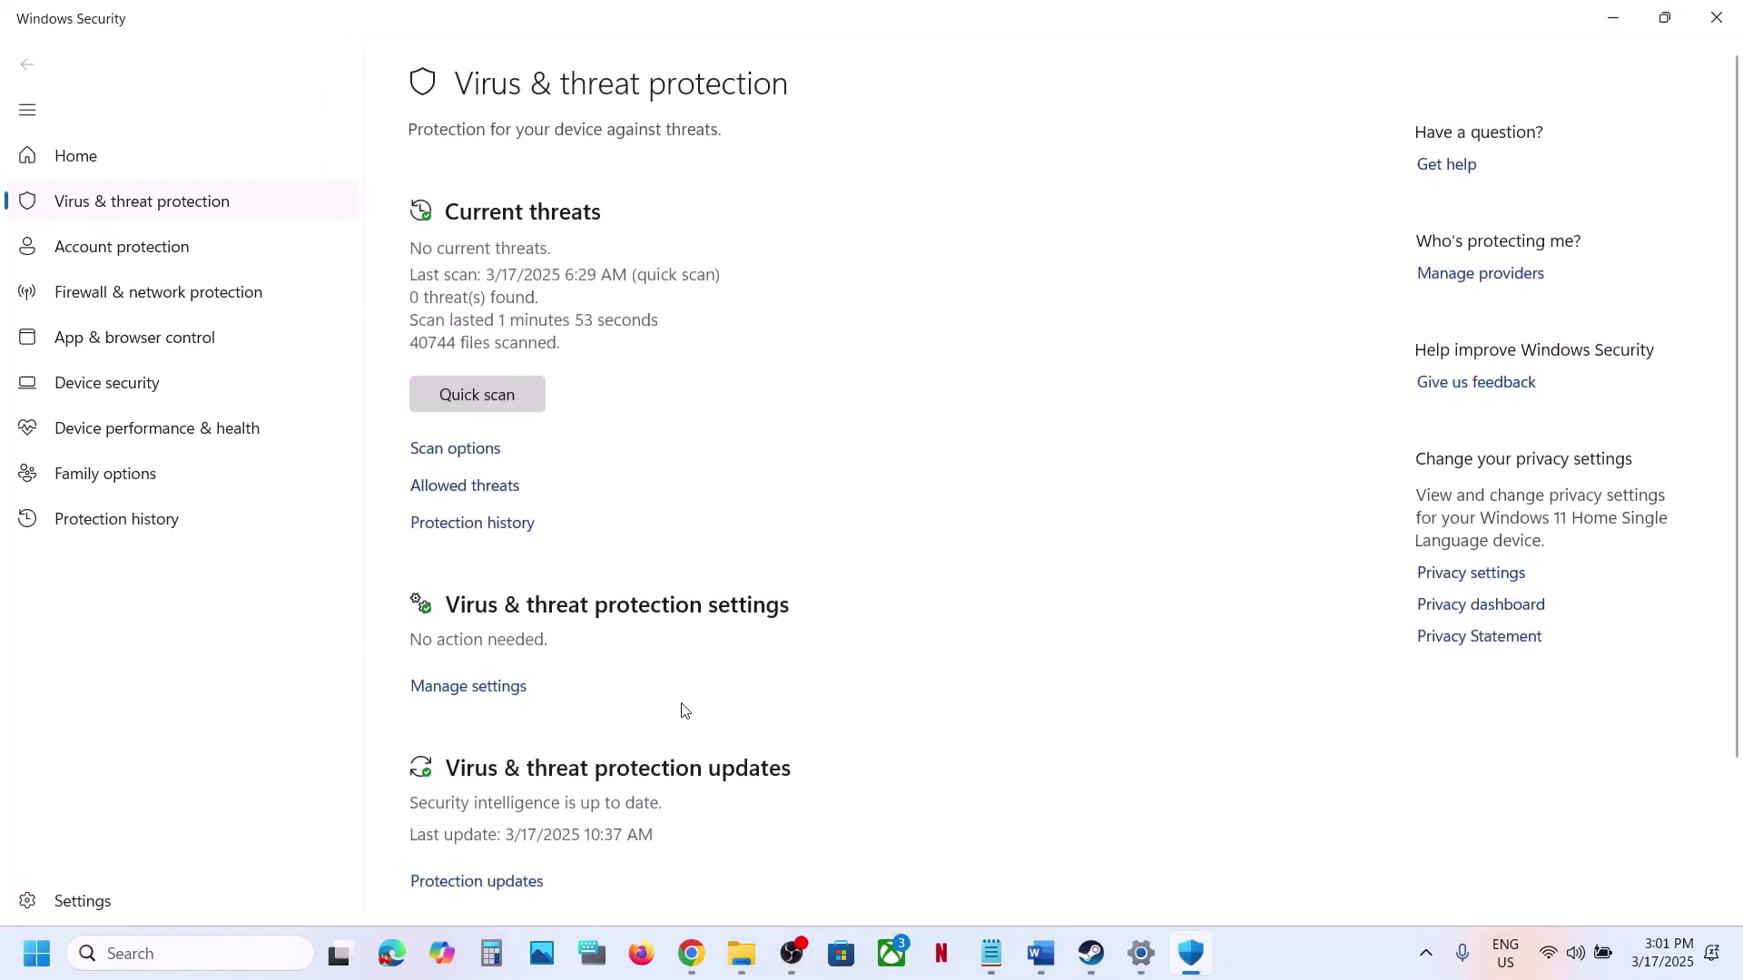
scroll(681, 708, "down", 3)
left_click(523, 856)
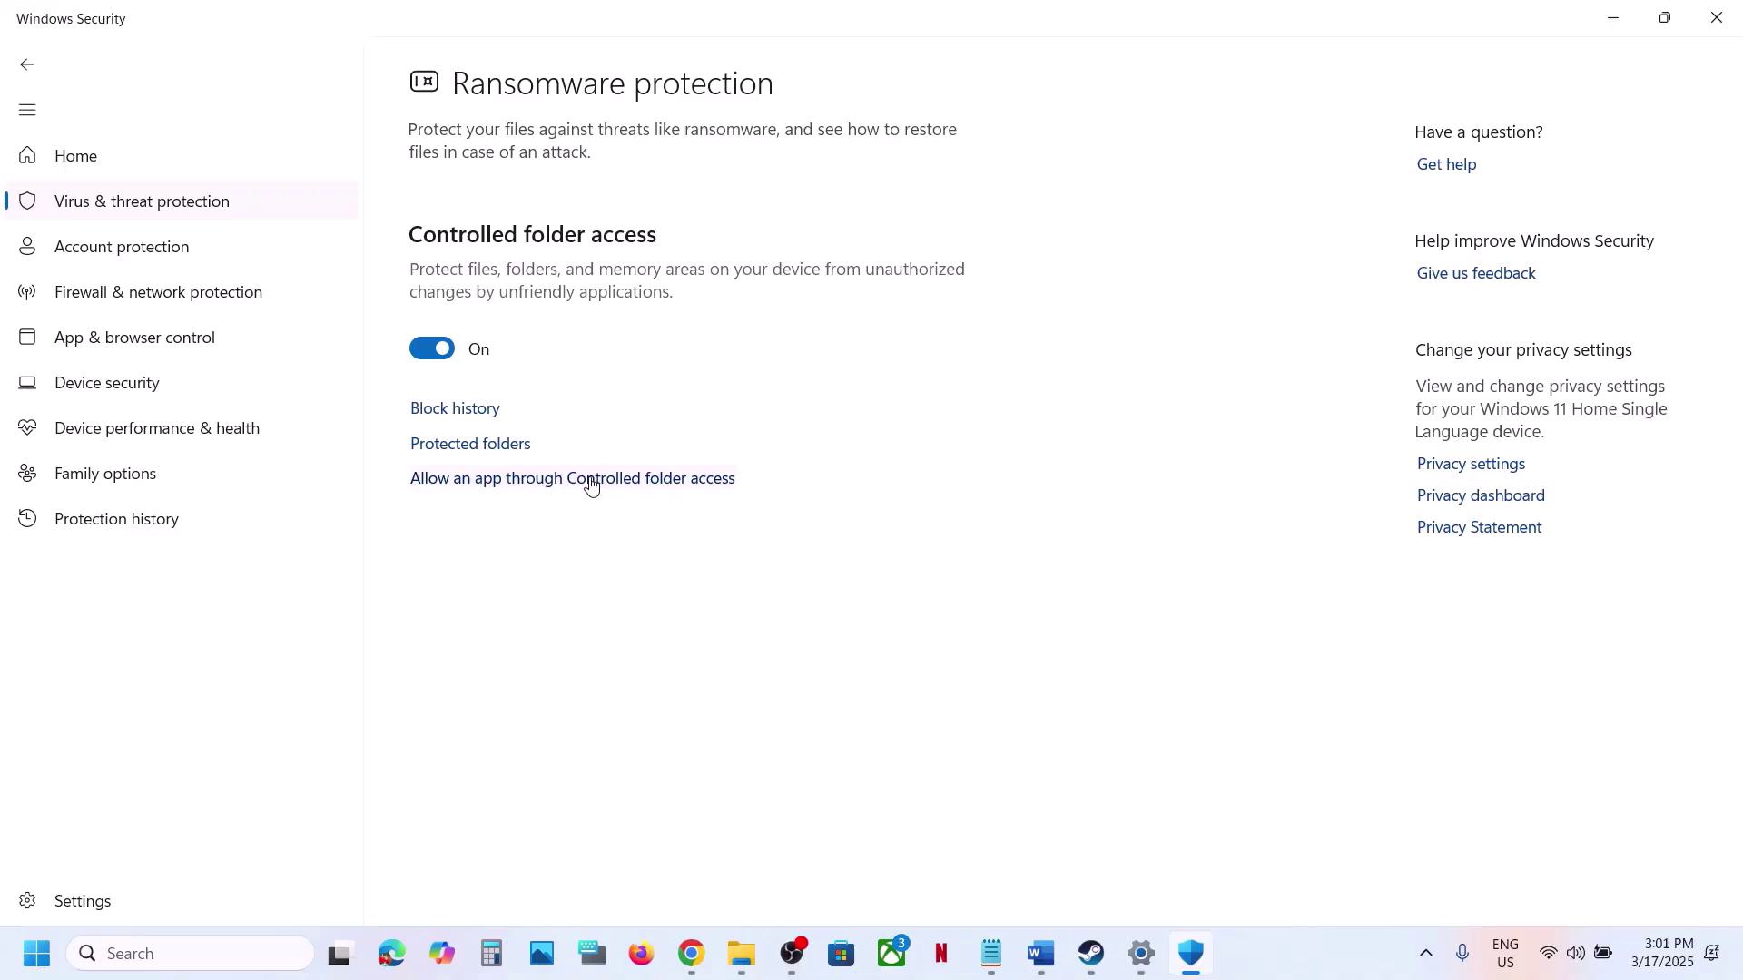
left_click(591, 481)
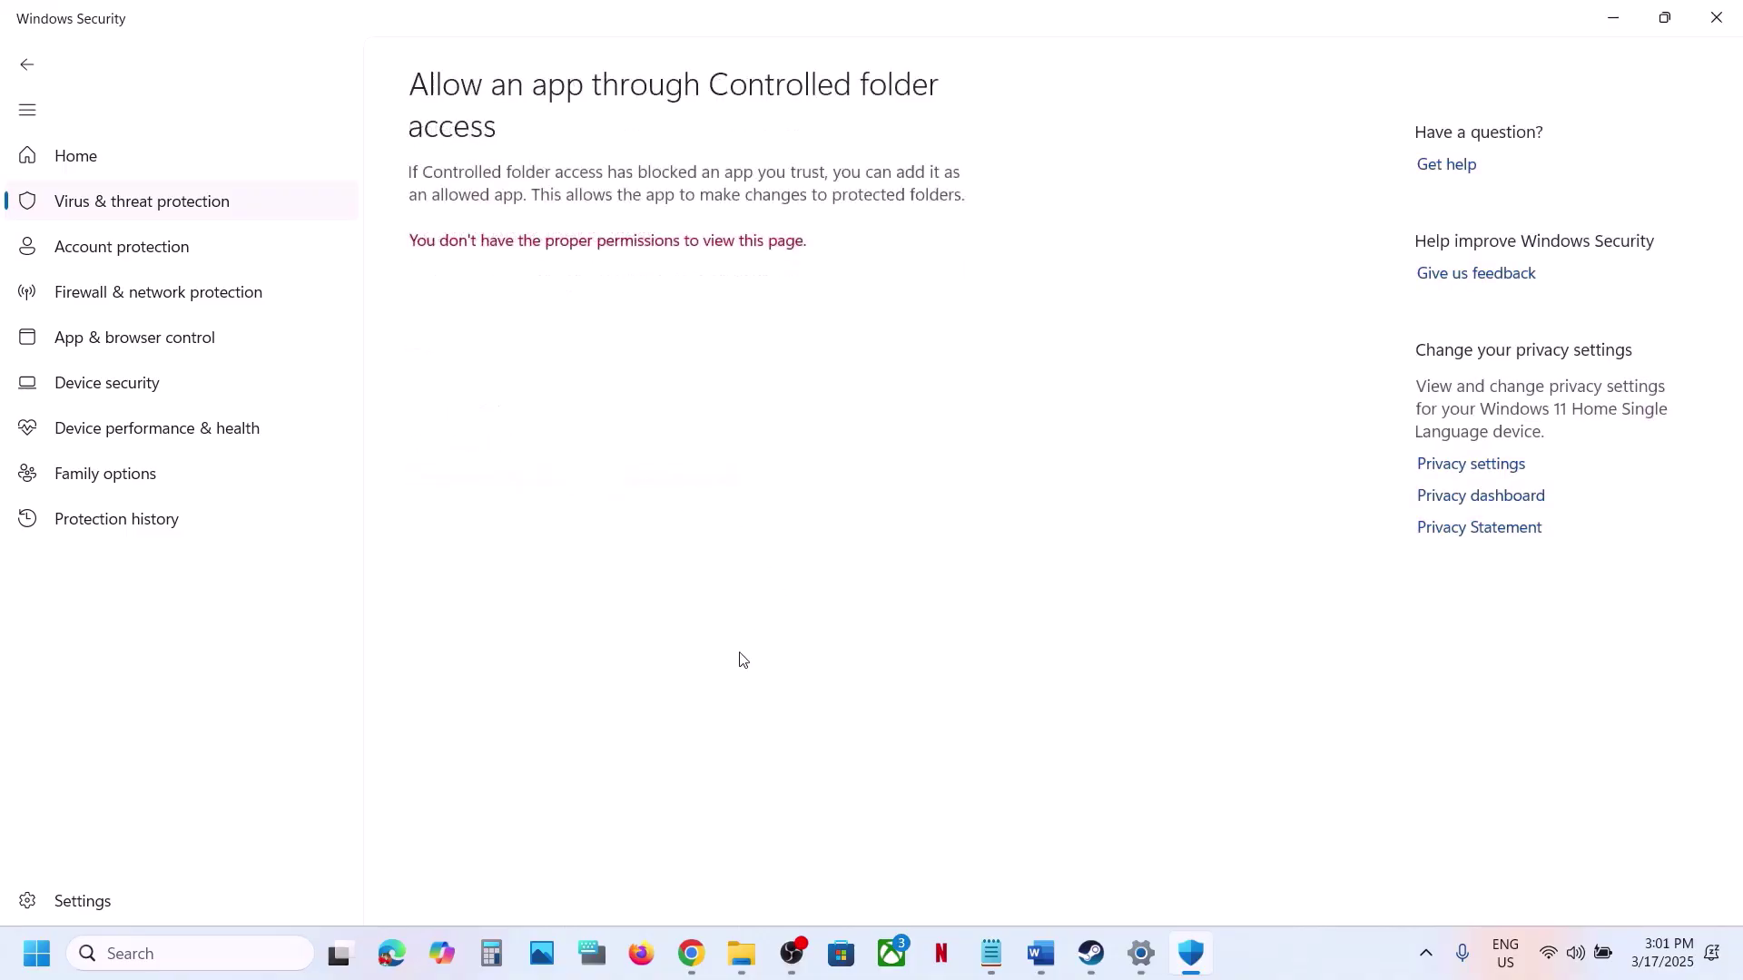
Add the RoboCop application from the steamapps\common\Robocop Rogue City folder as an app allowed through Controlled folder access
left_click(565, 91)
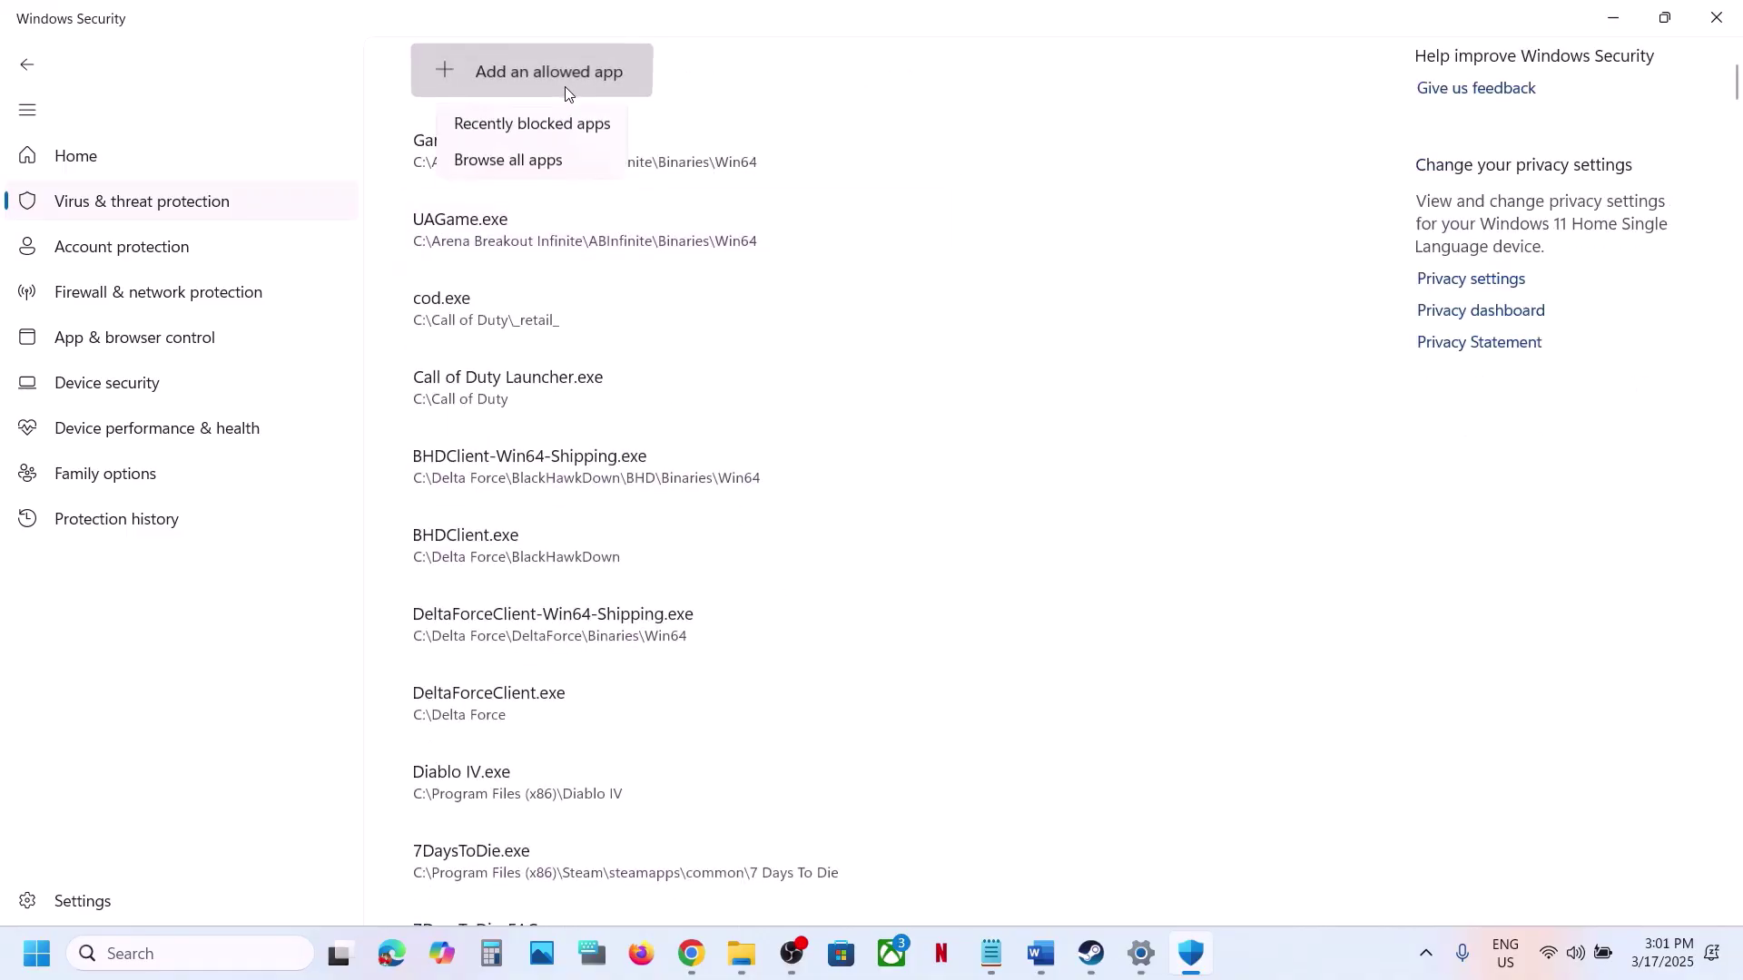
left_click(570, 164)
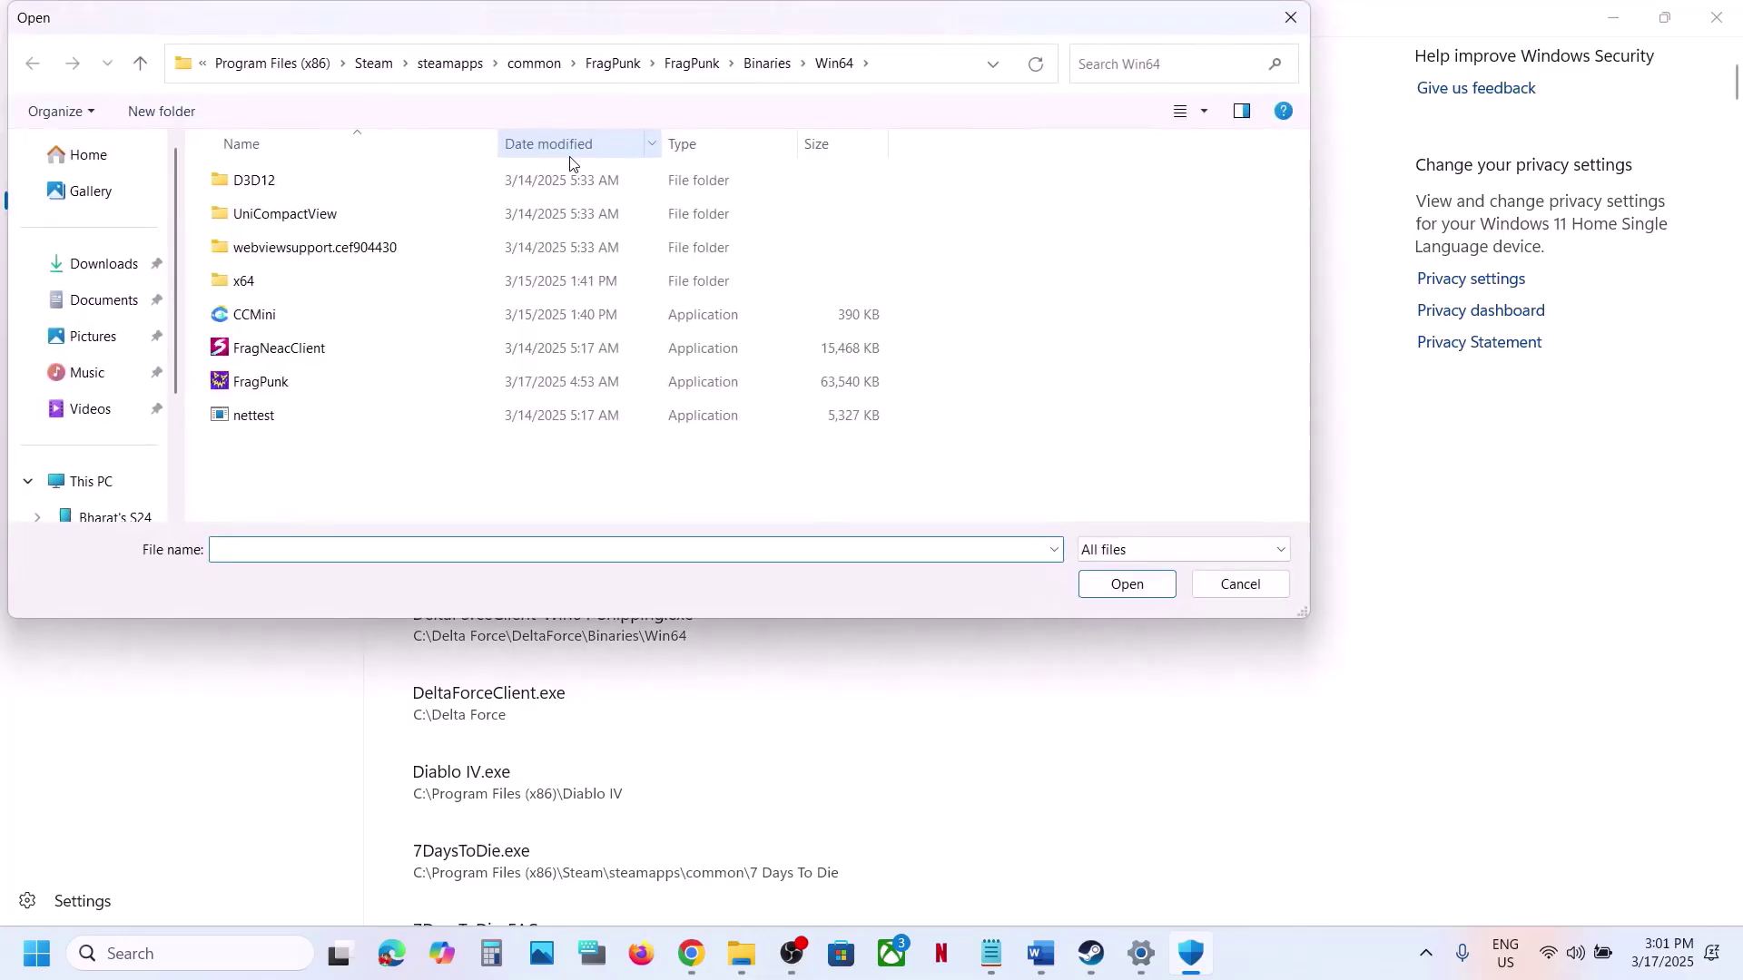
left_click(599, 65)
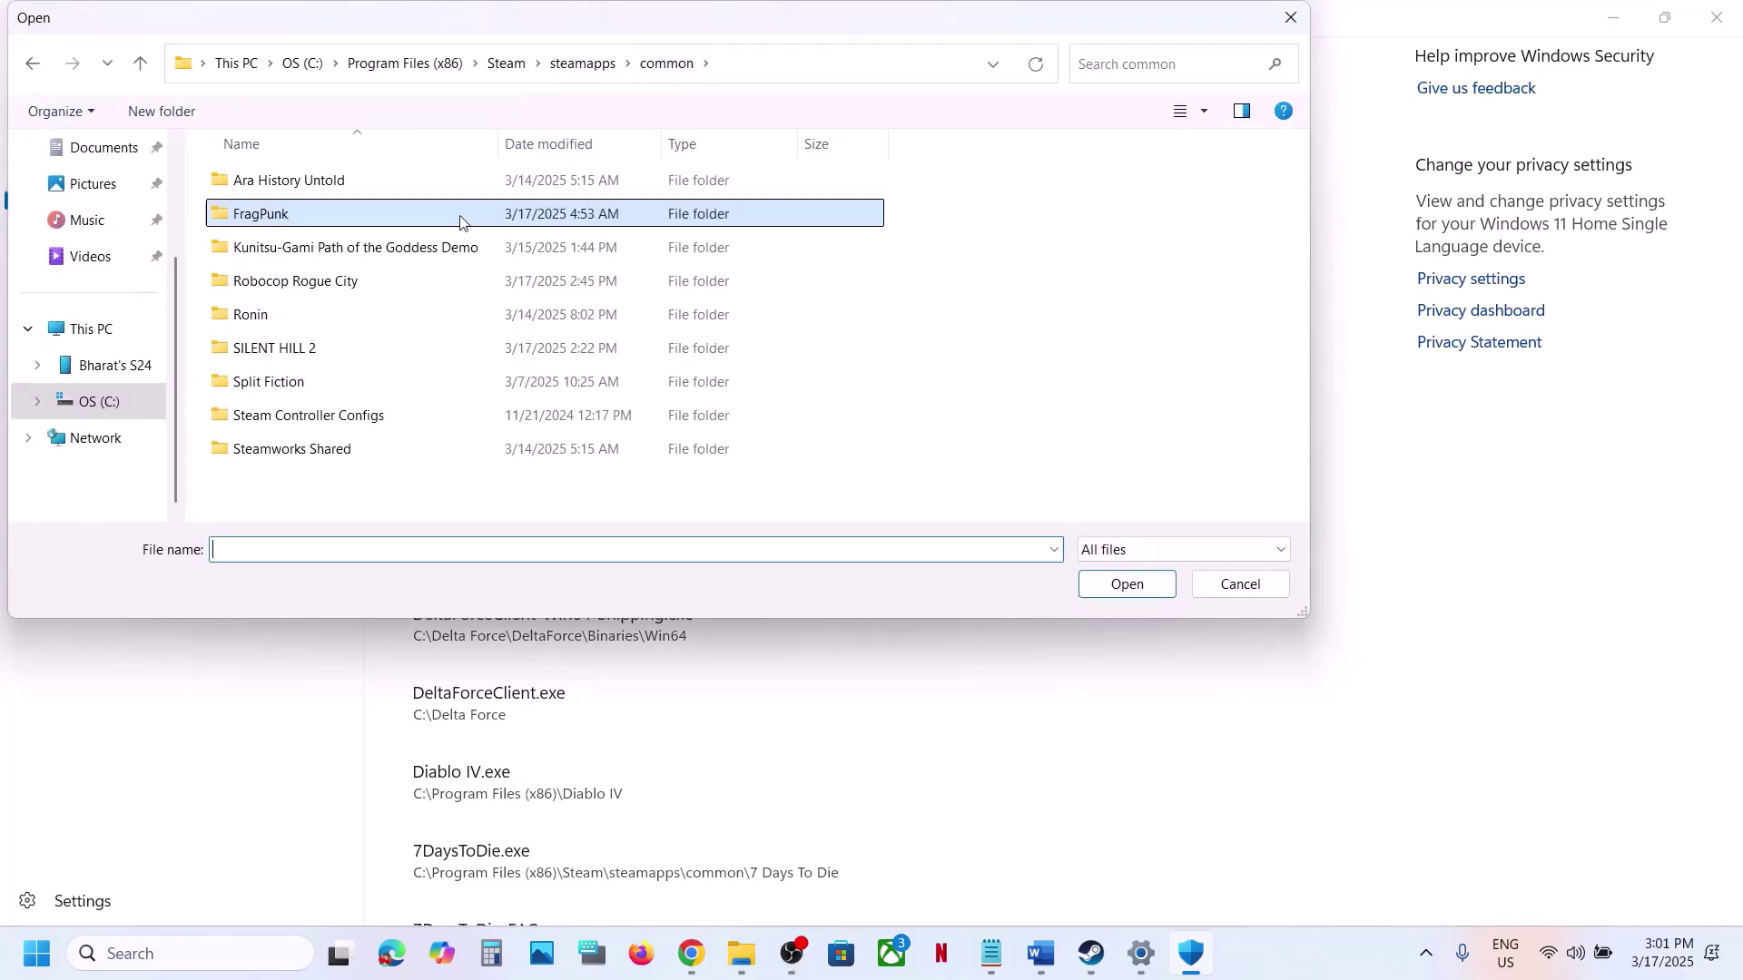
double_click(367, 281)
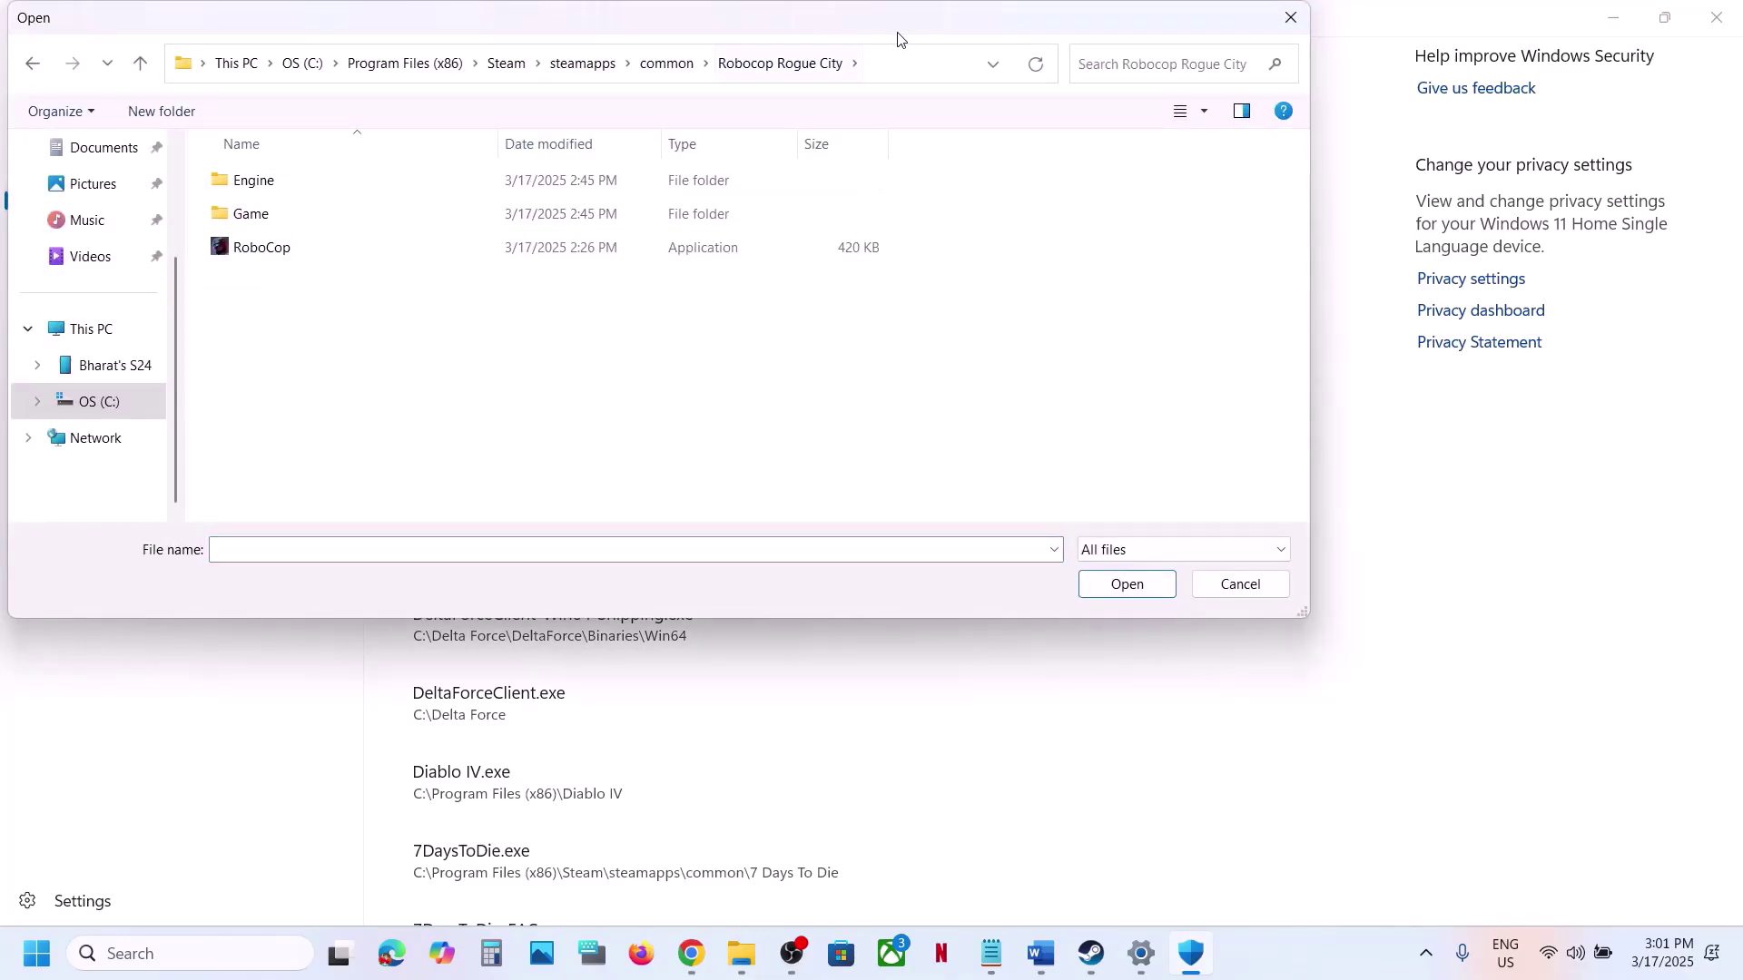
left_click(904, 66)
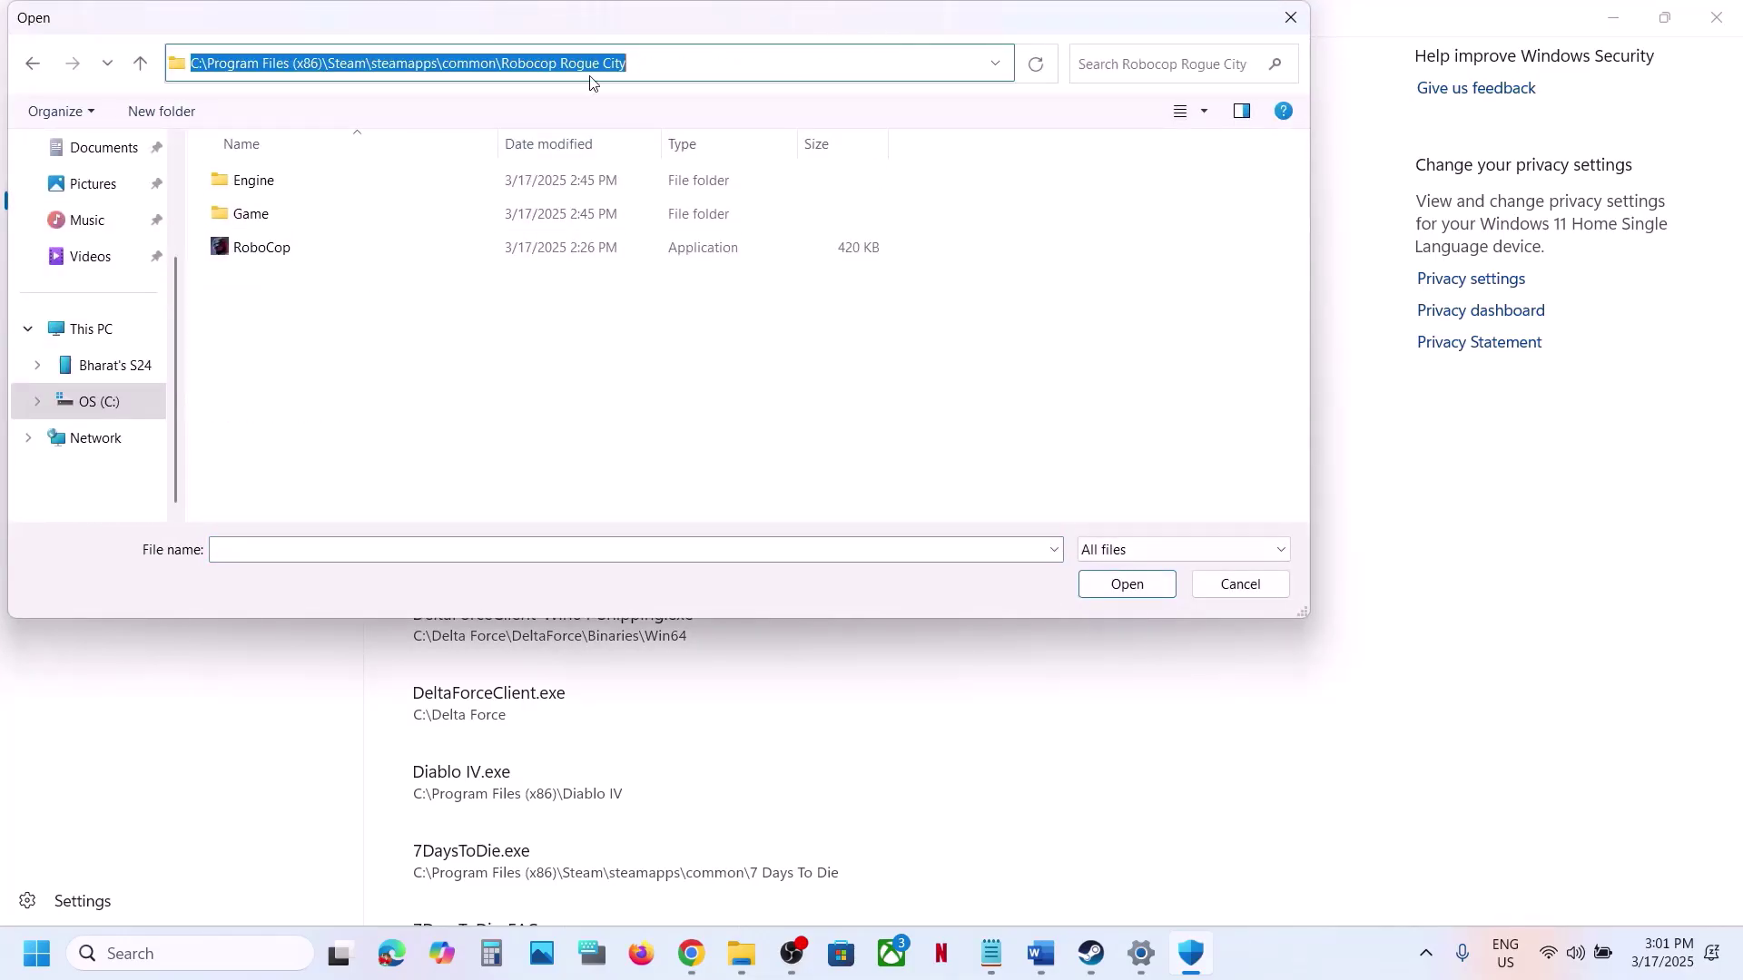
left_click(296, 263)
left_click(1162, 593)
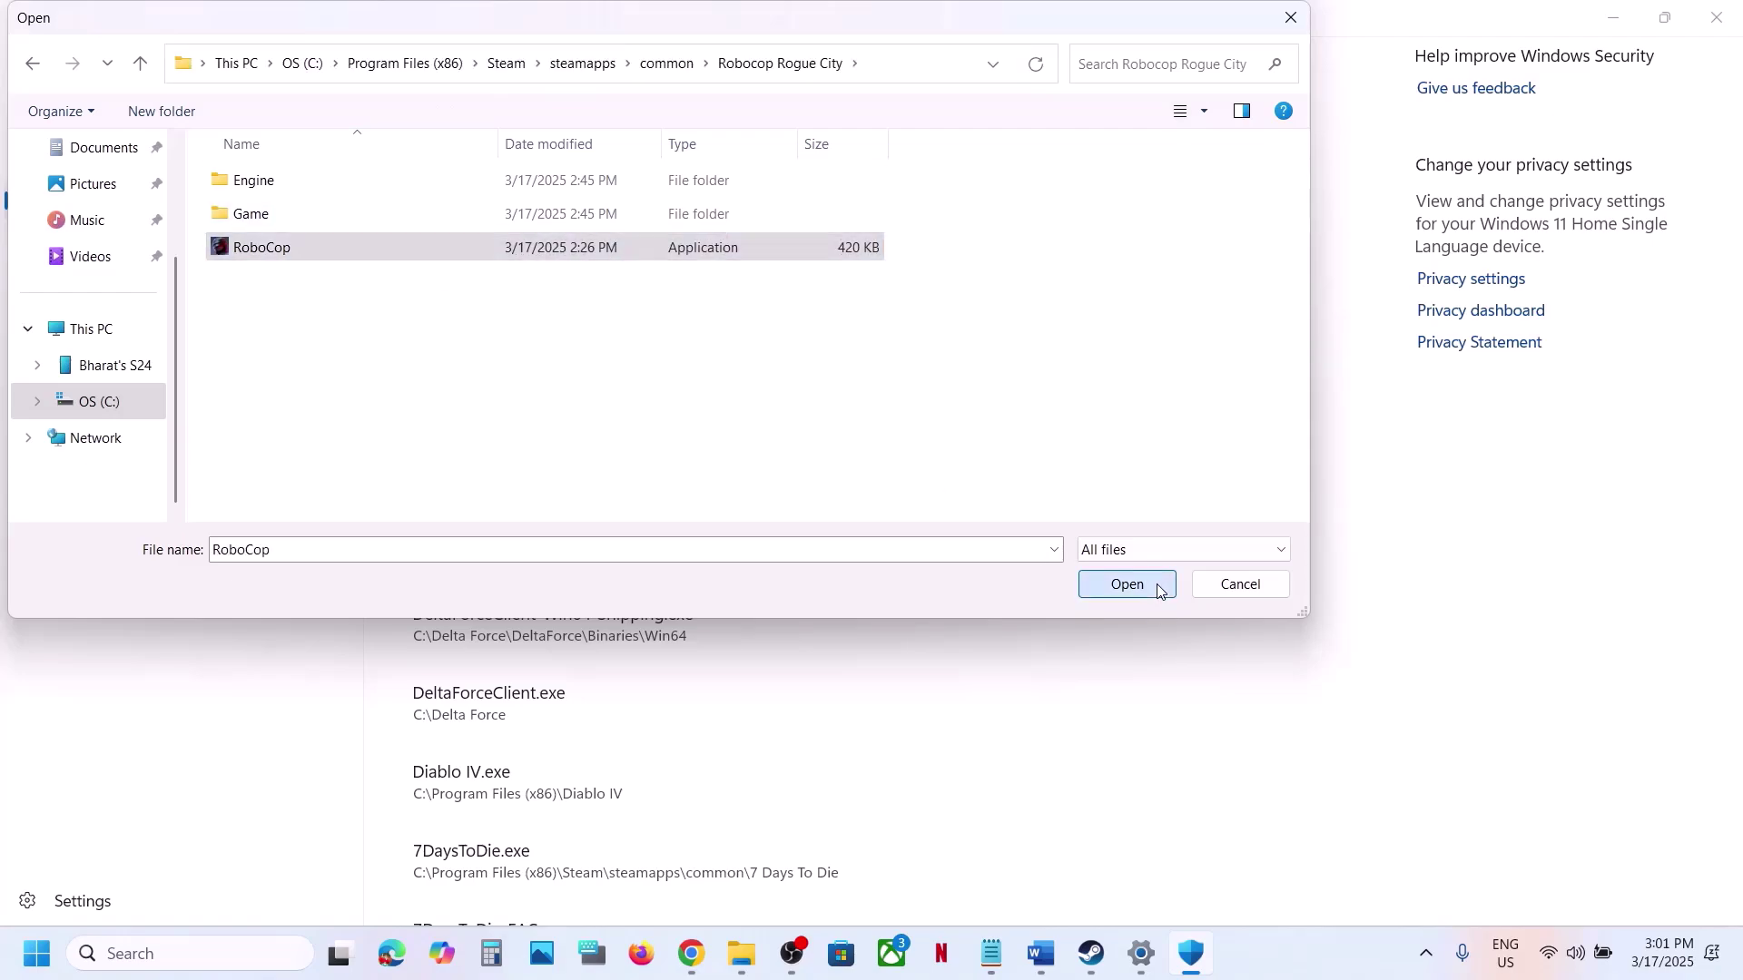
Add RoboCop-Win64-Shipping from the Game\Binaries\Win64 folder as another app allowed through Controlled folder access
left_click(545, 78)
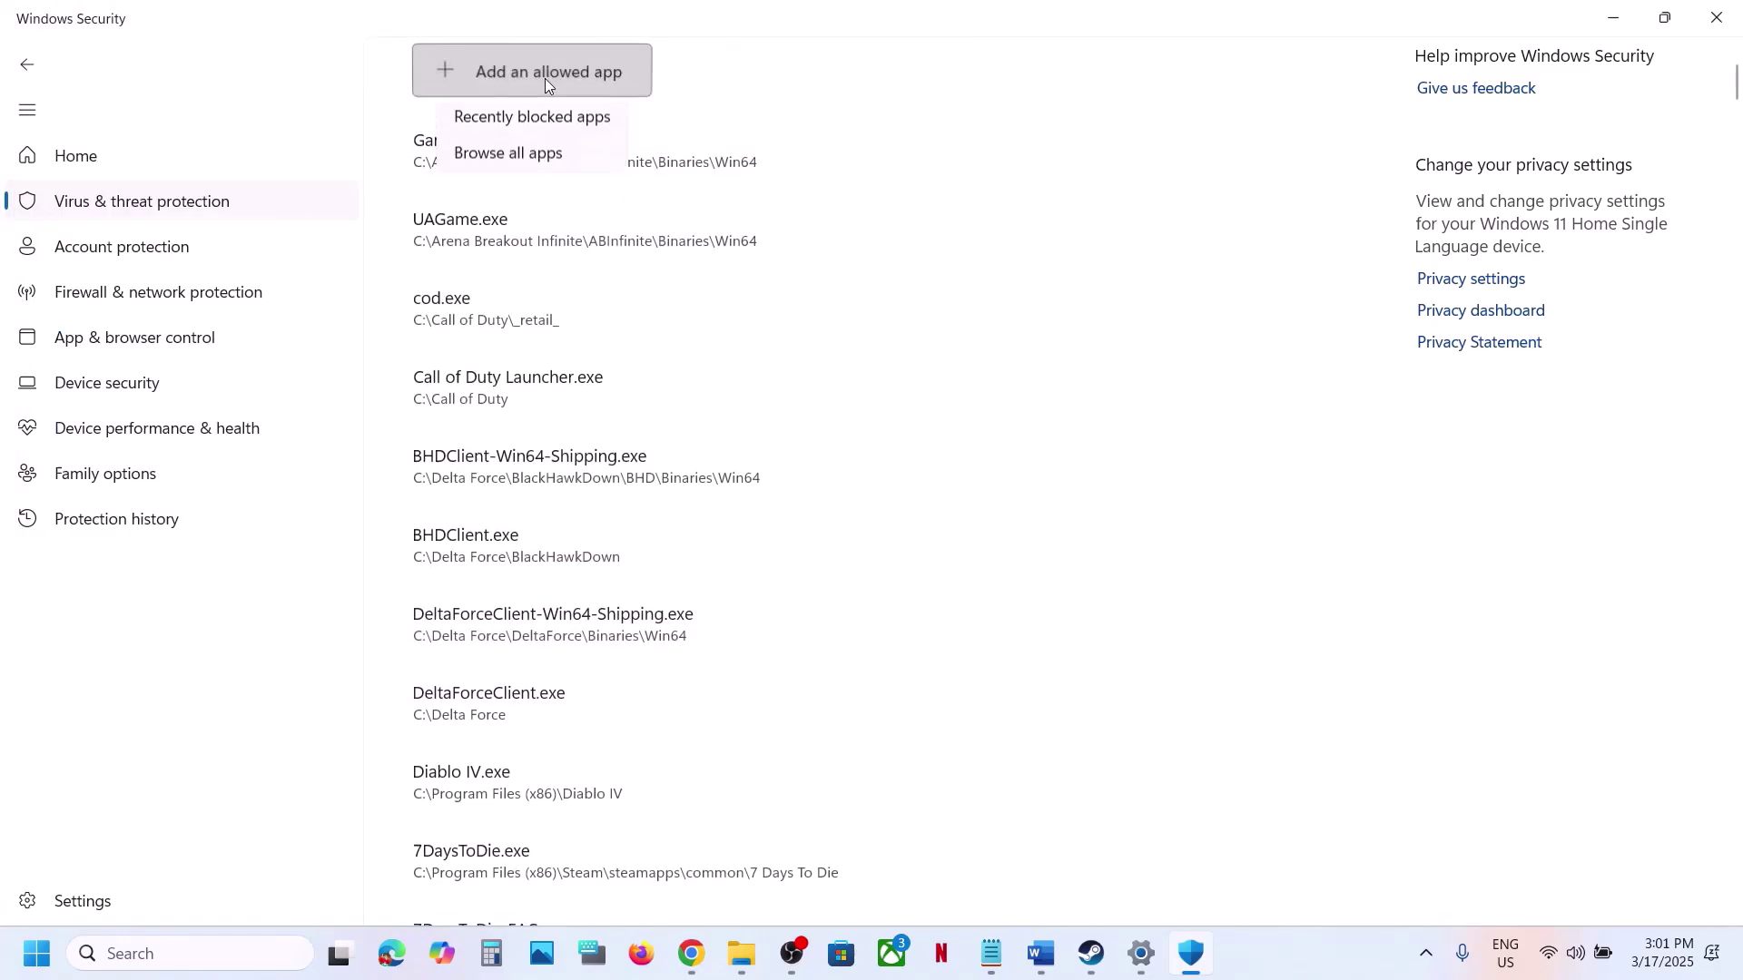
left_click(565, 161)
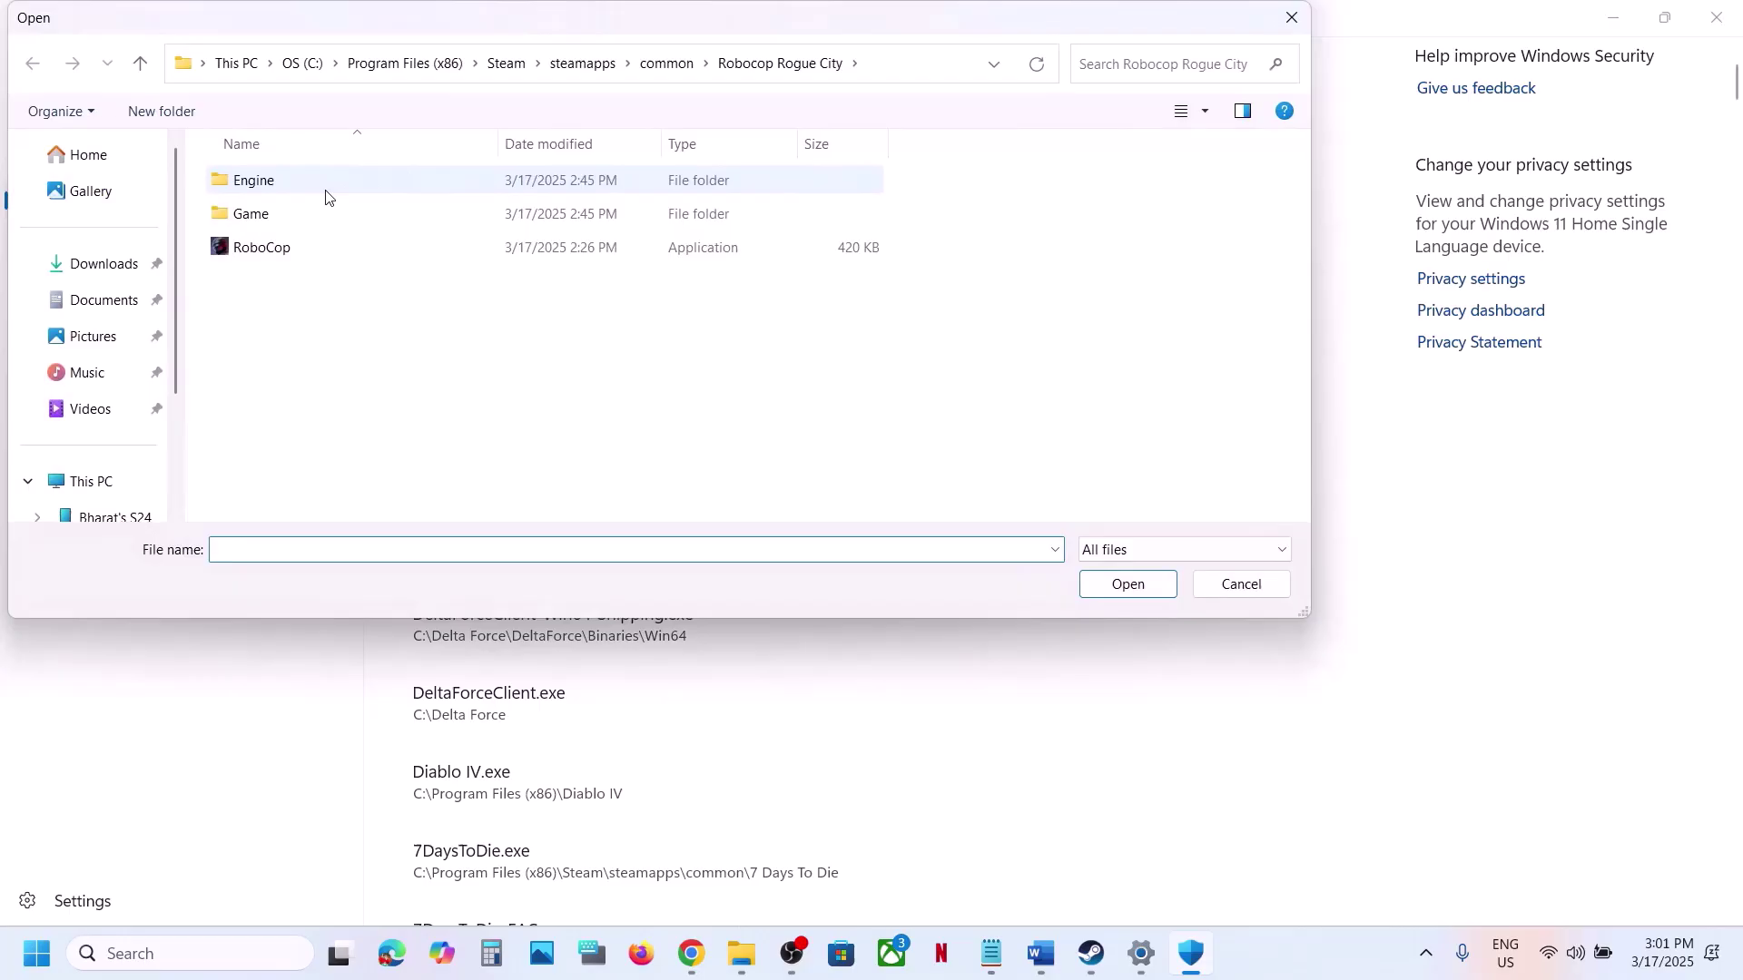
double_click(272, 216)
double_click(272, 186)
double_click(271, 191)
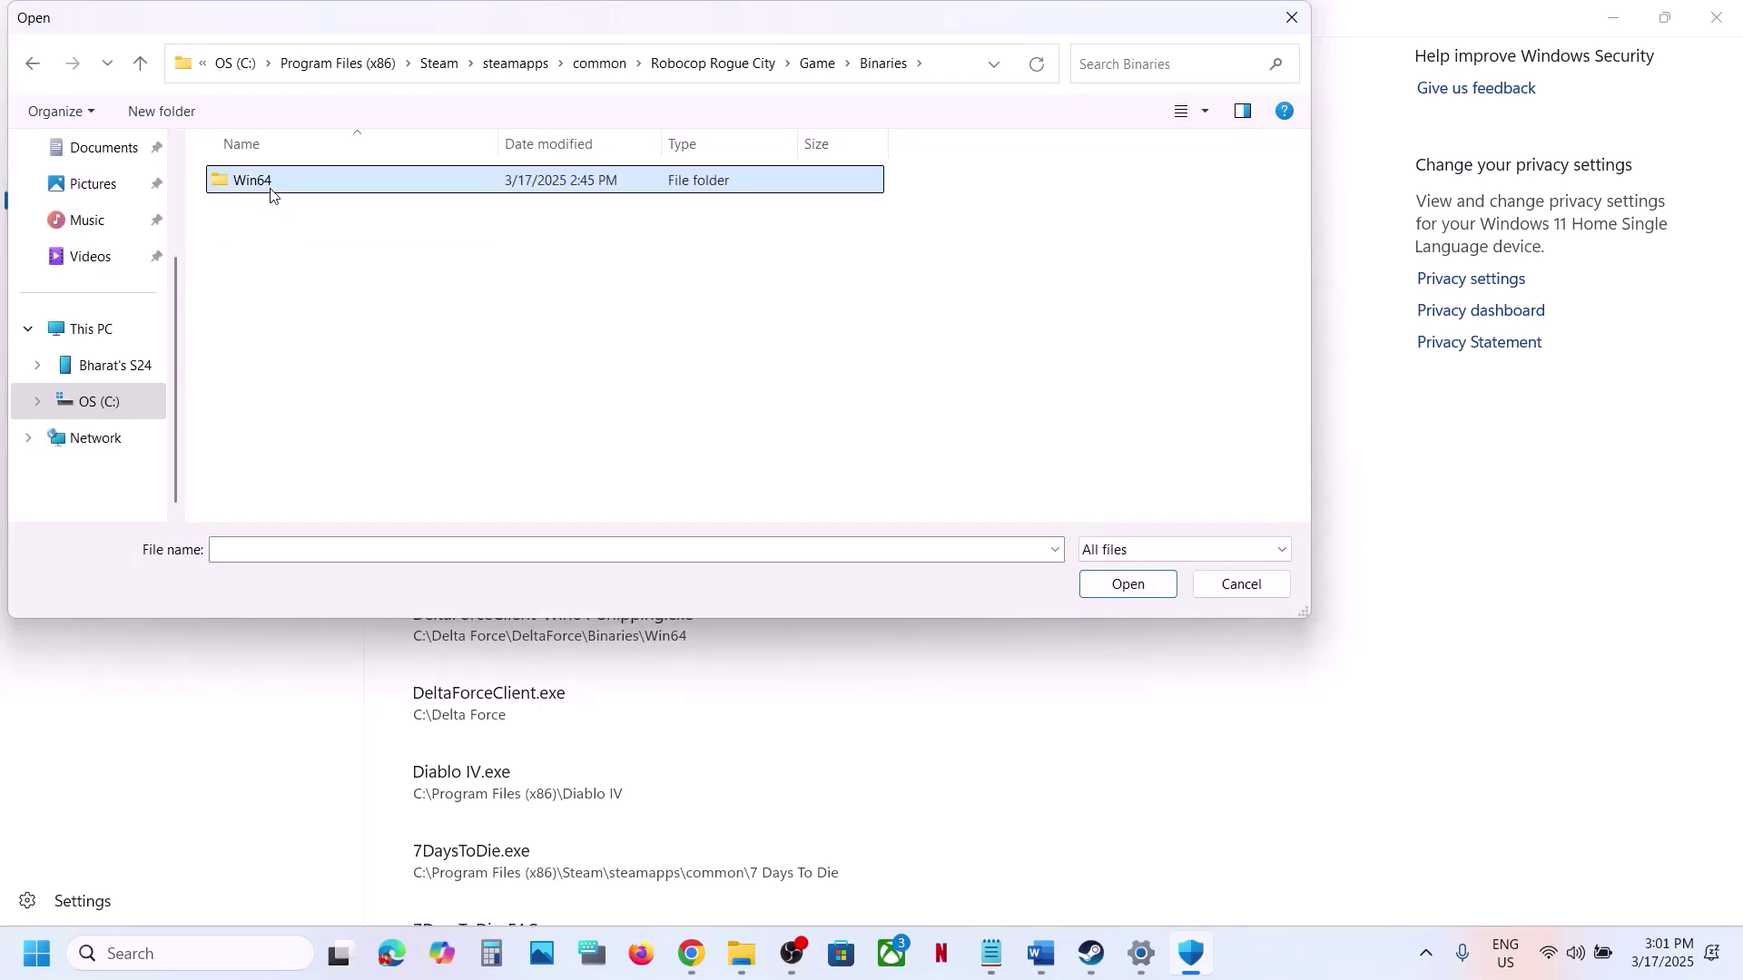
left_click(361, 215)
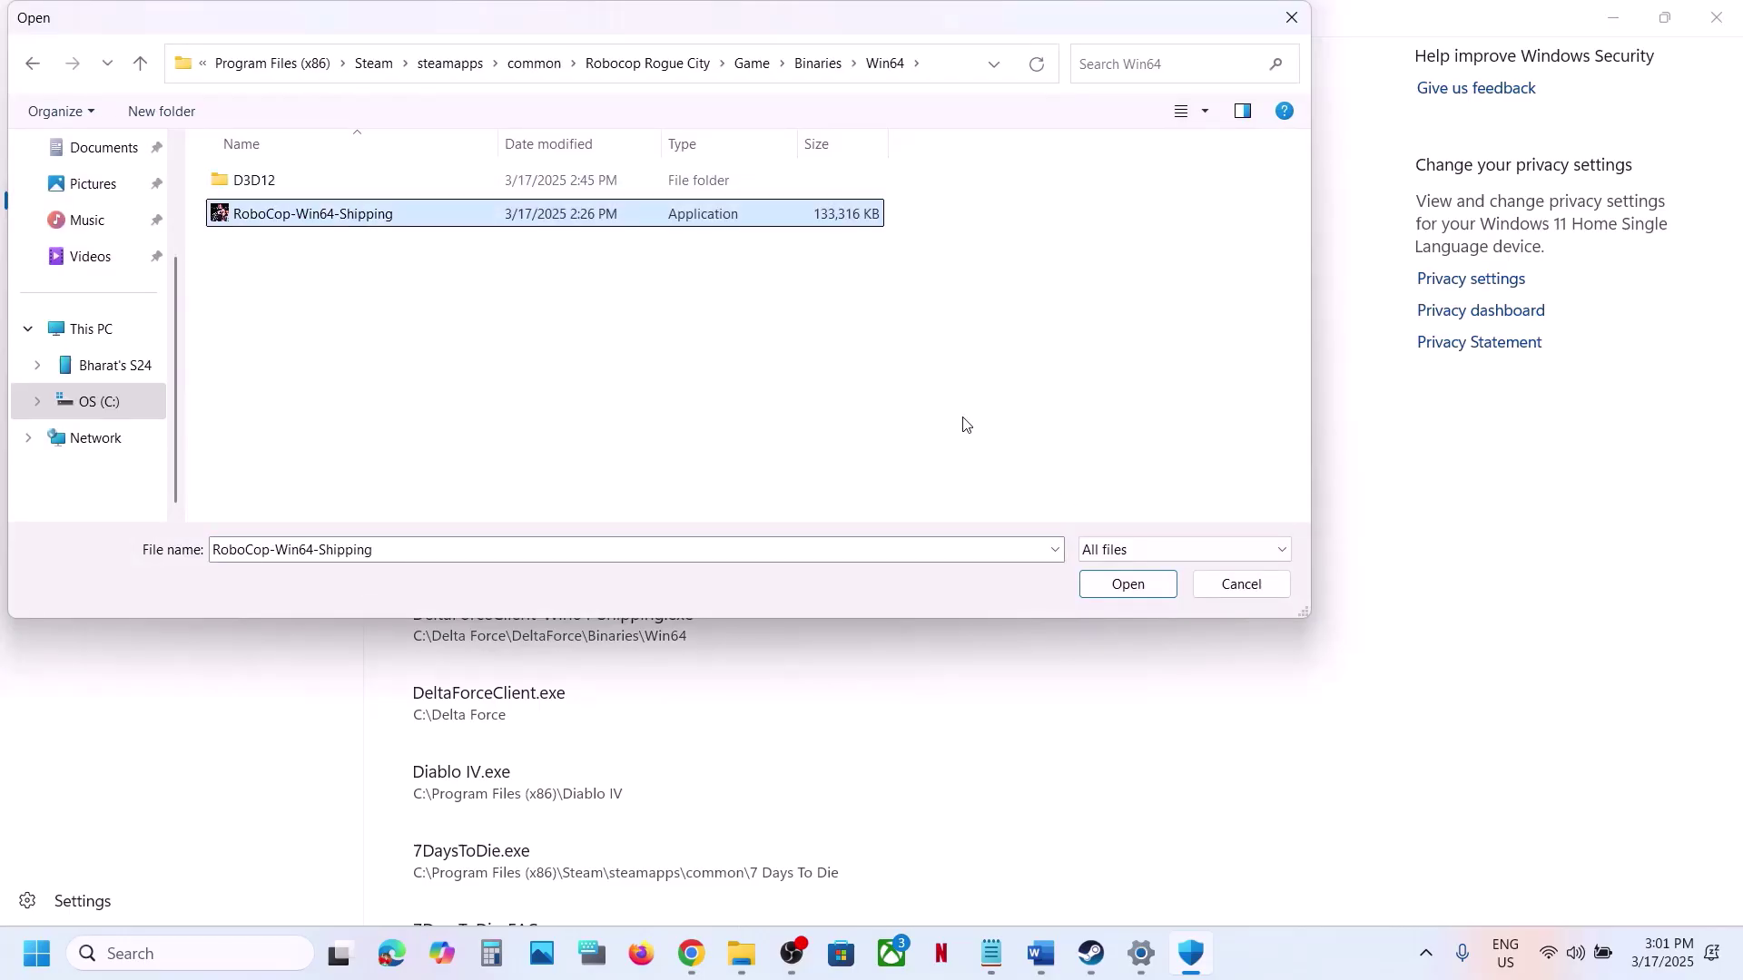
left_click(1134, 592)
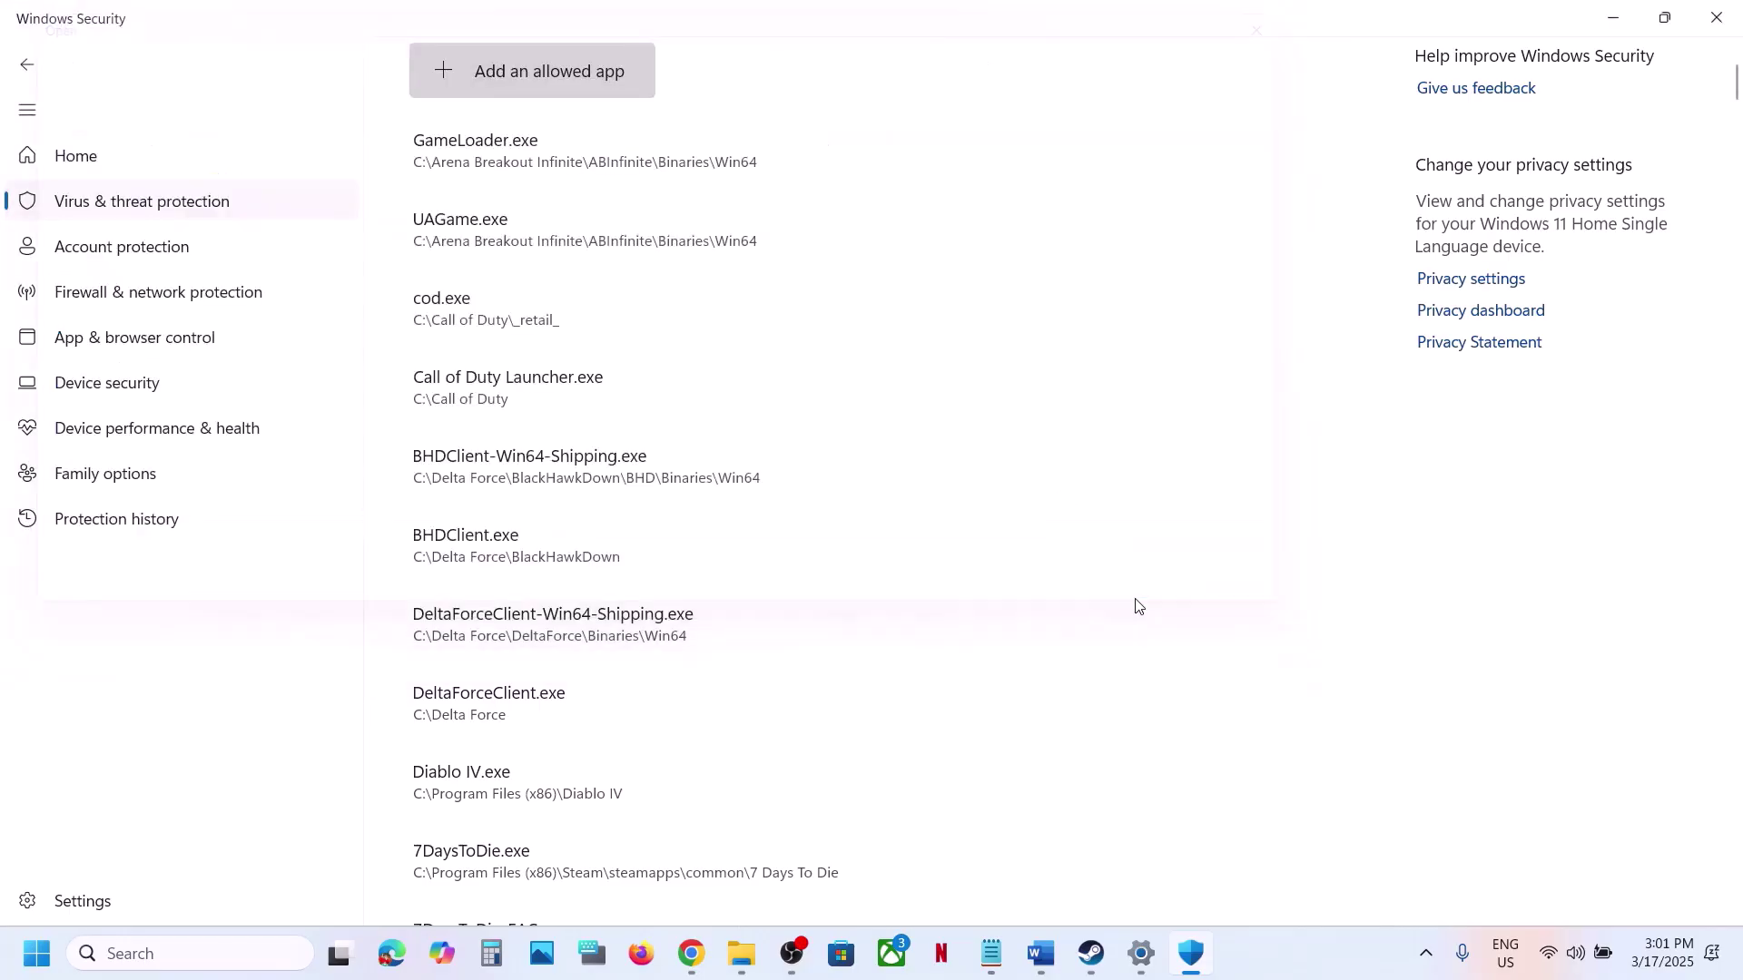
Search Windows for "control" and open the Control Panel
left_click(253, 968)
type("control")
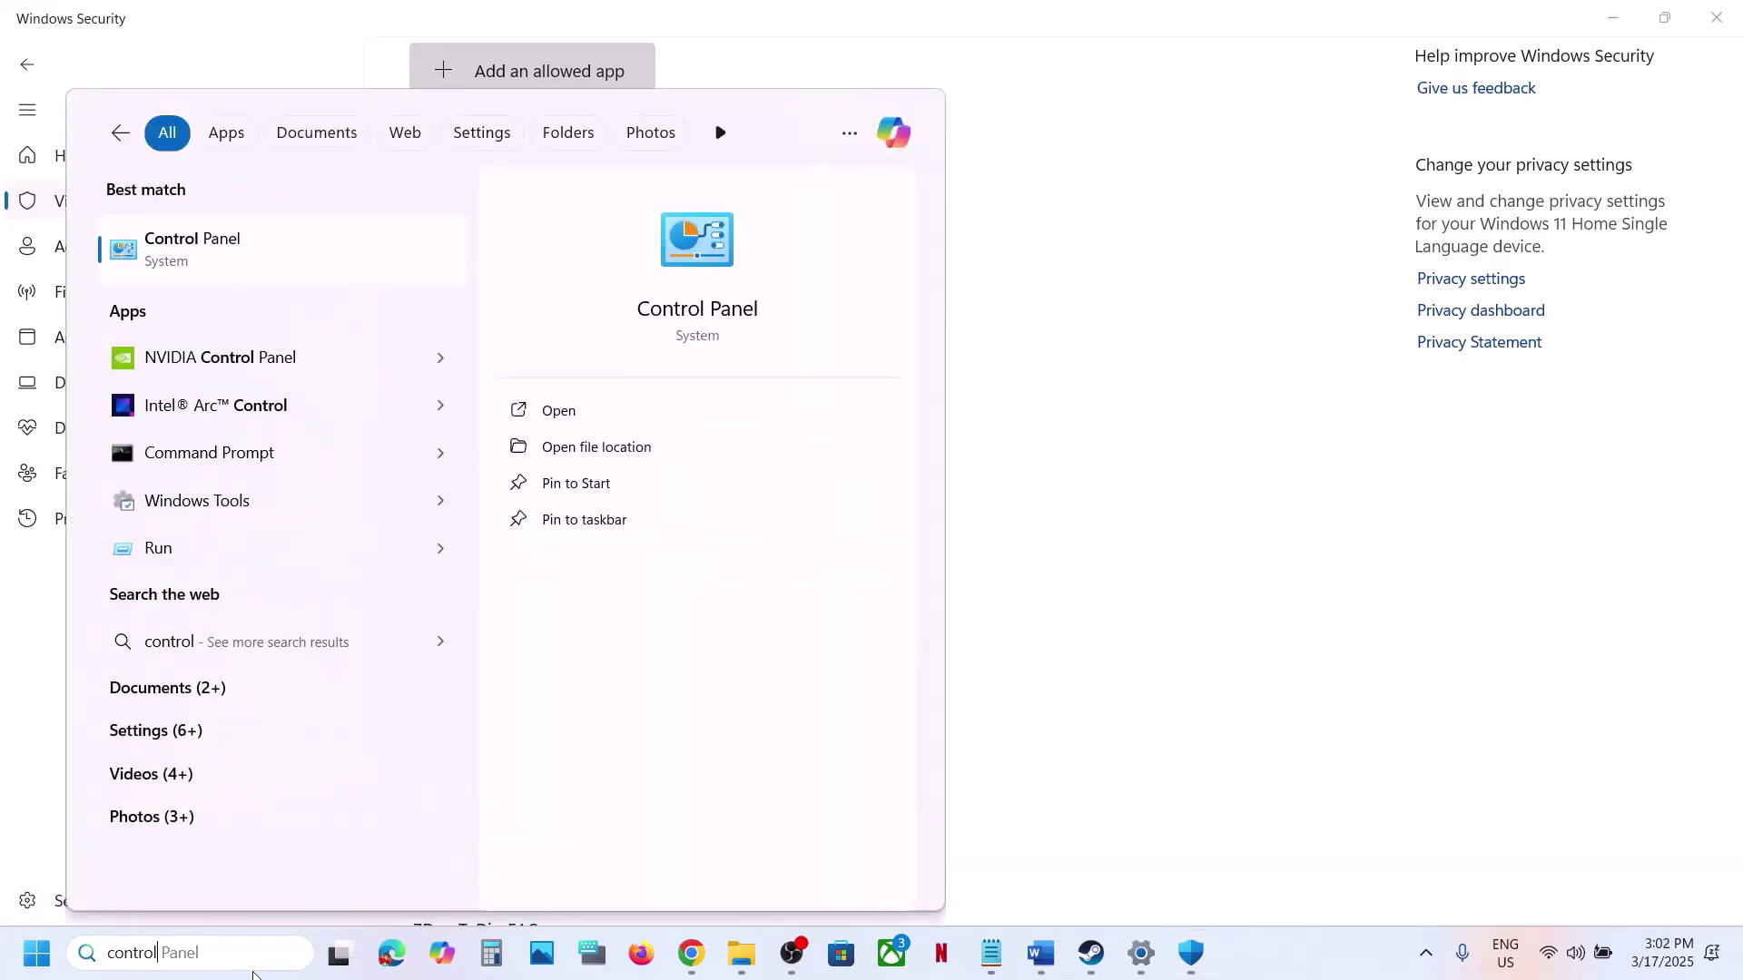
left_click(674, 315)
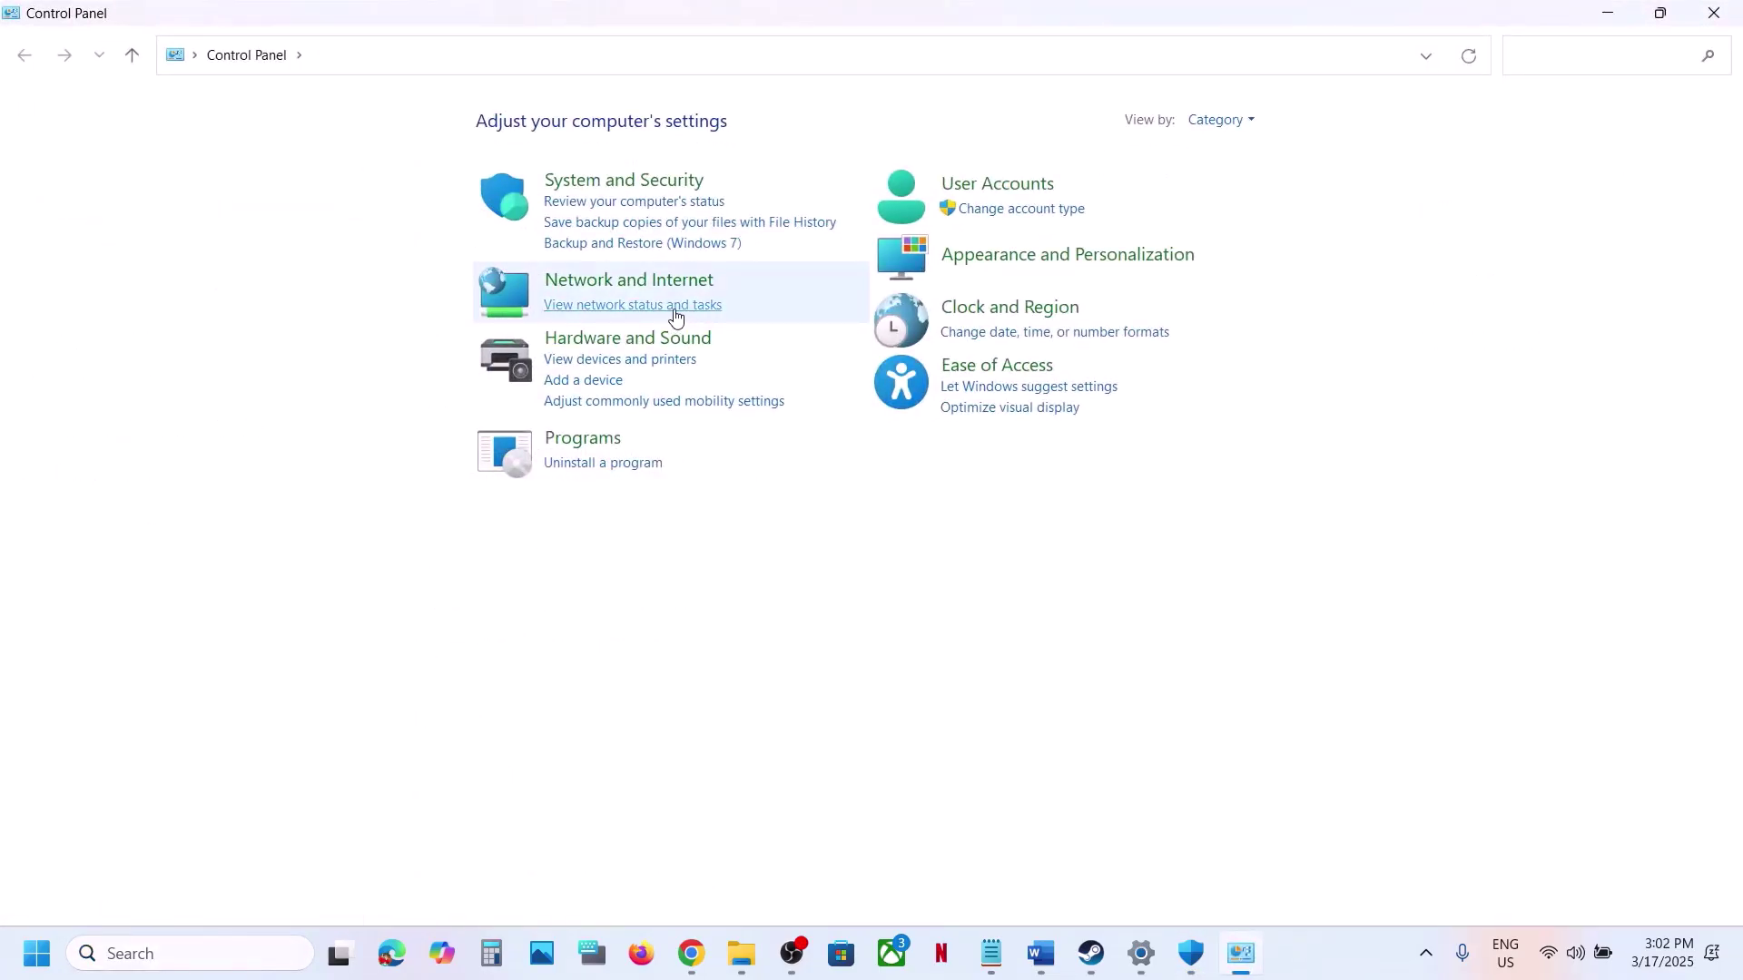
Open the apps allowed through Windows Defender Firewall from System and Security and unlock the list for changes
left_click(613, 180)
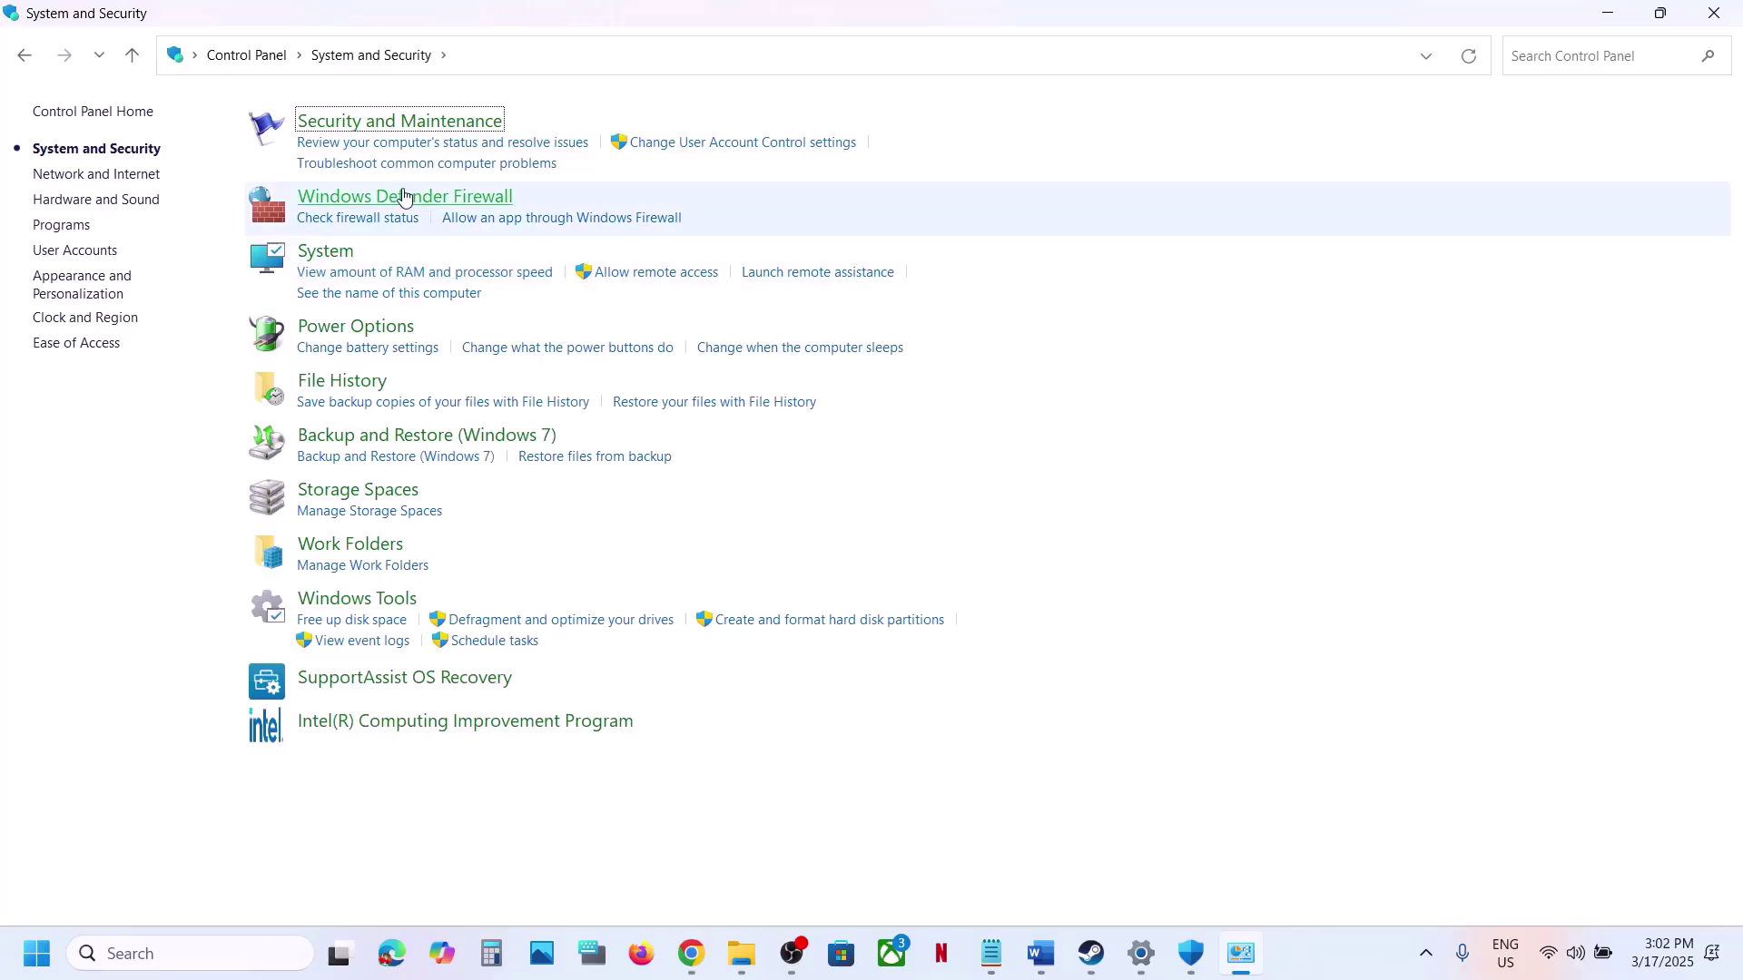
left_click(404, 197)
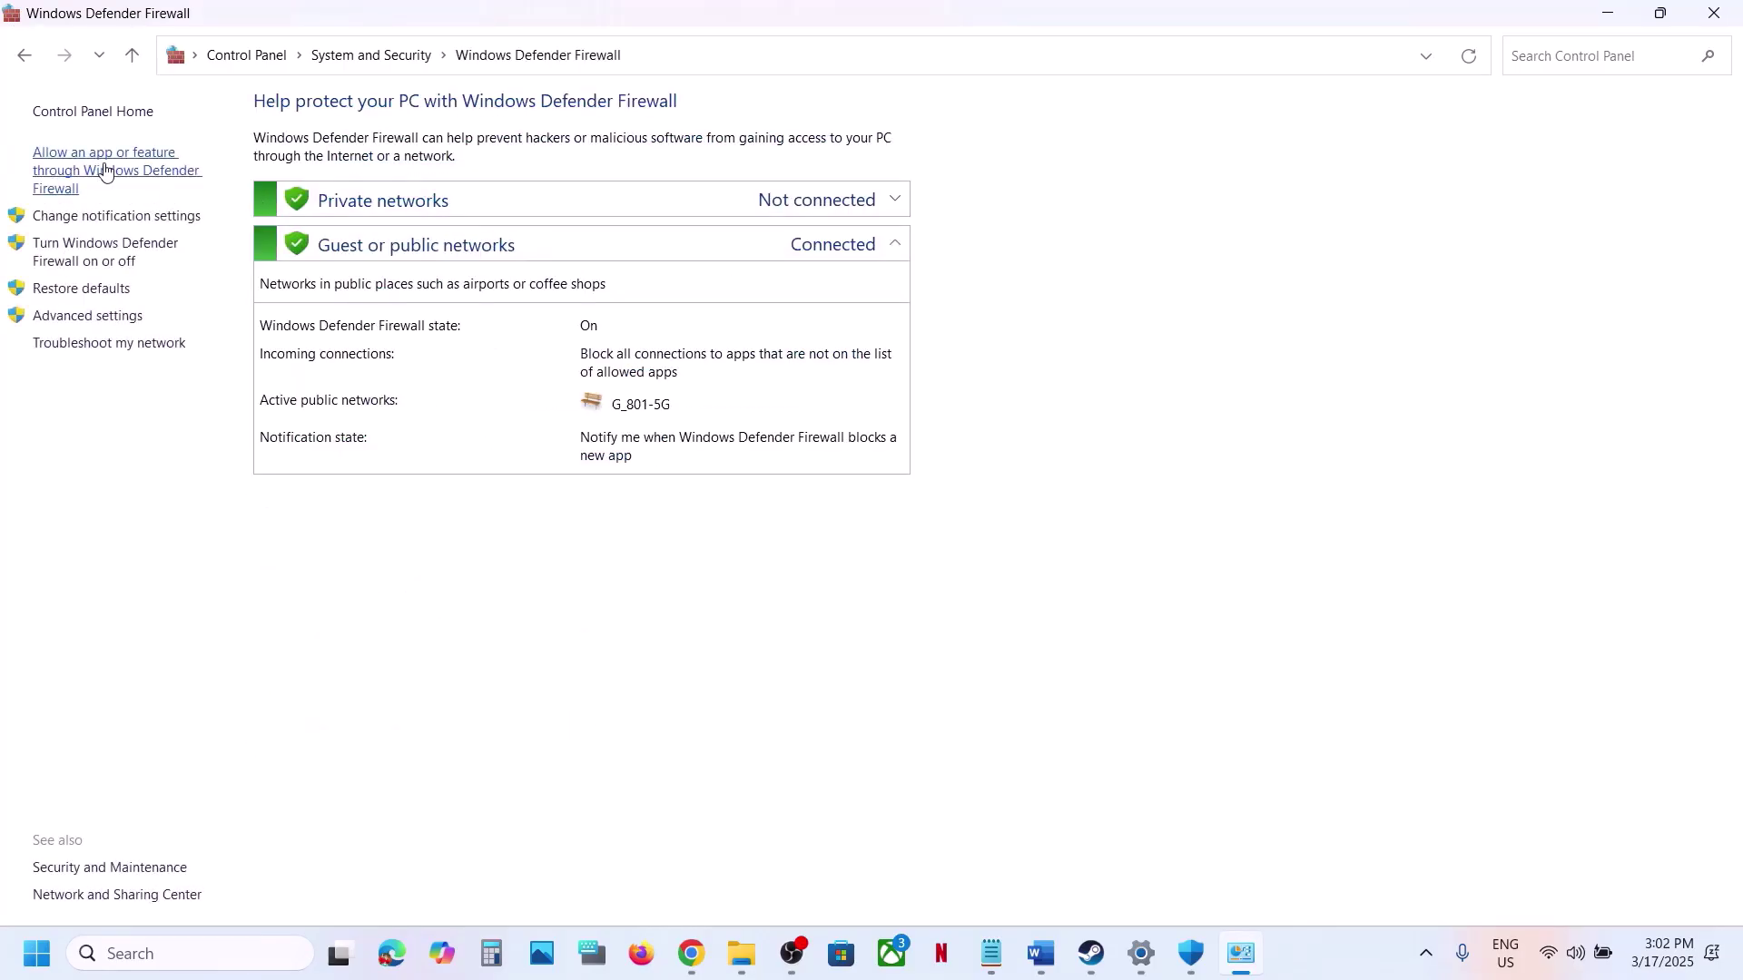
left_click(144, 170)
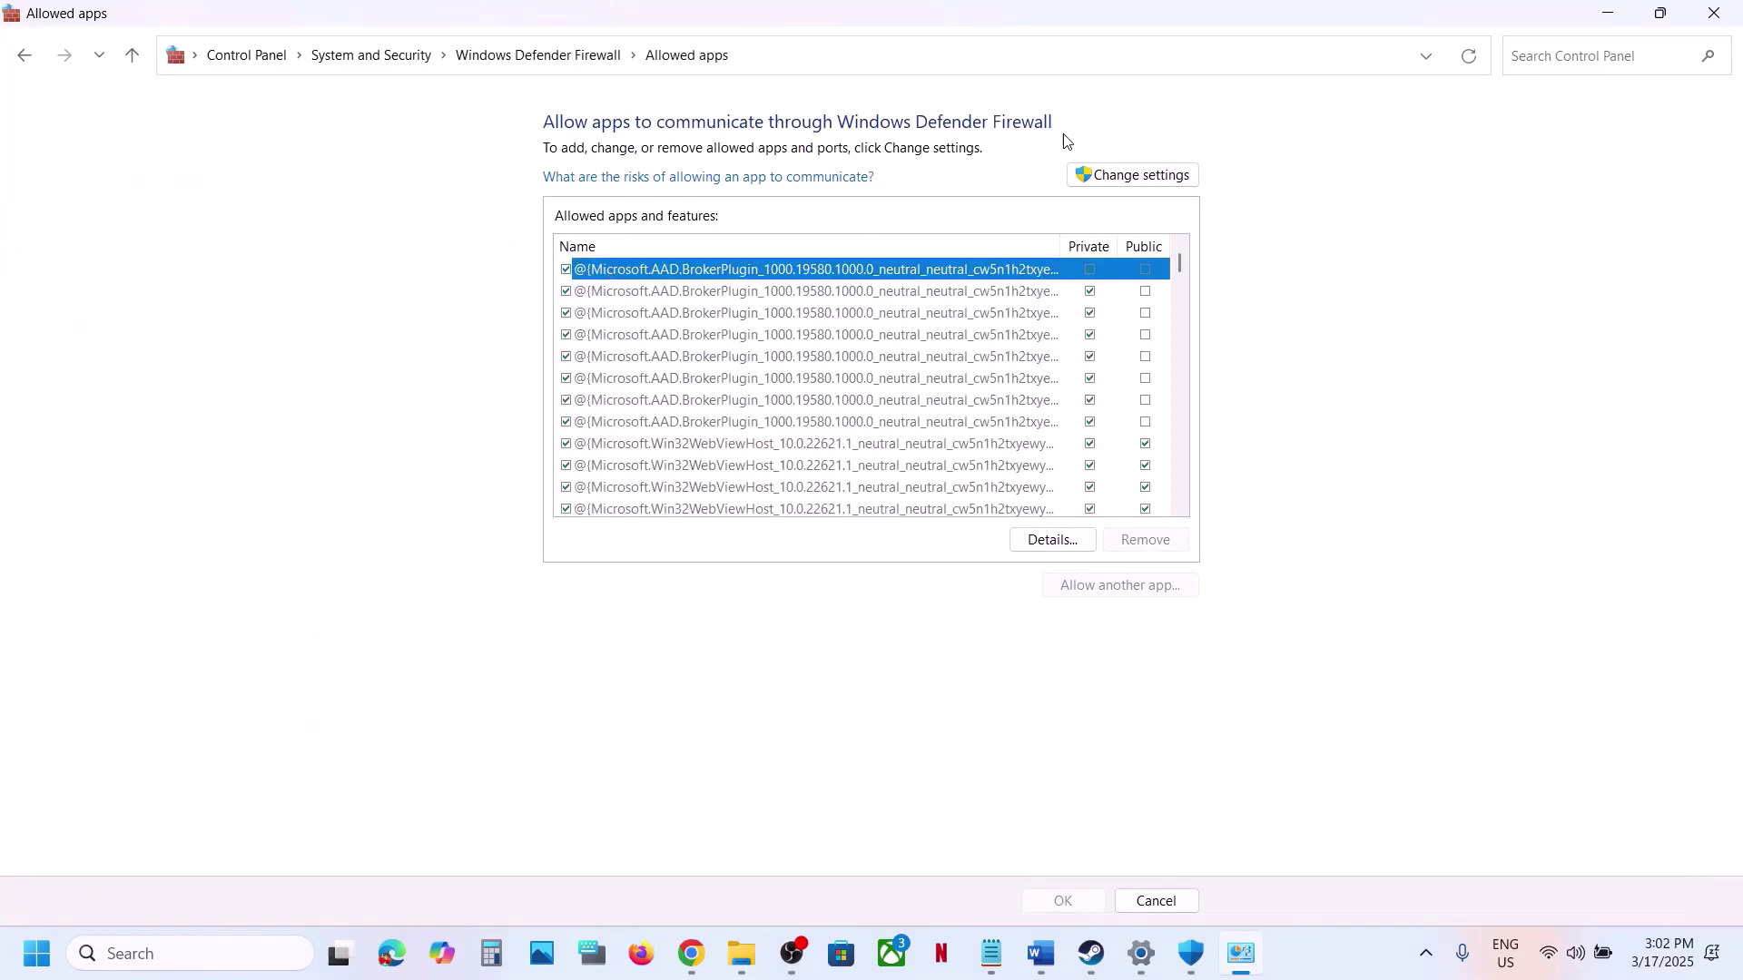
left_click(1134, 175)
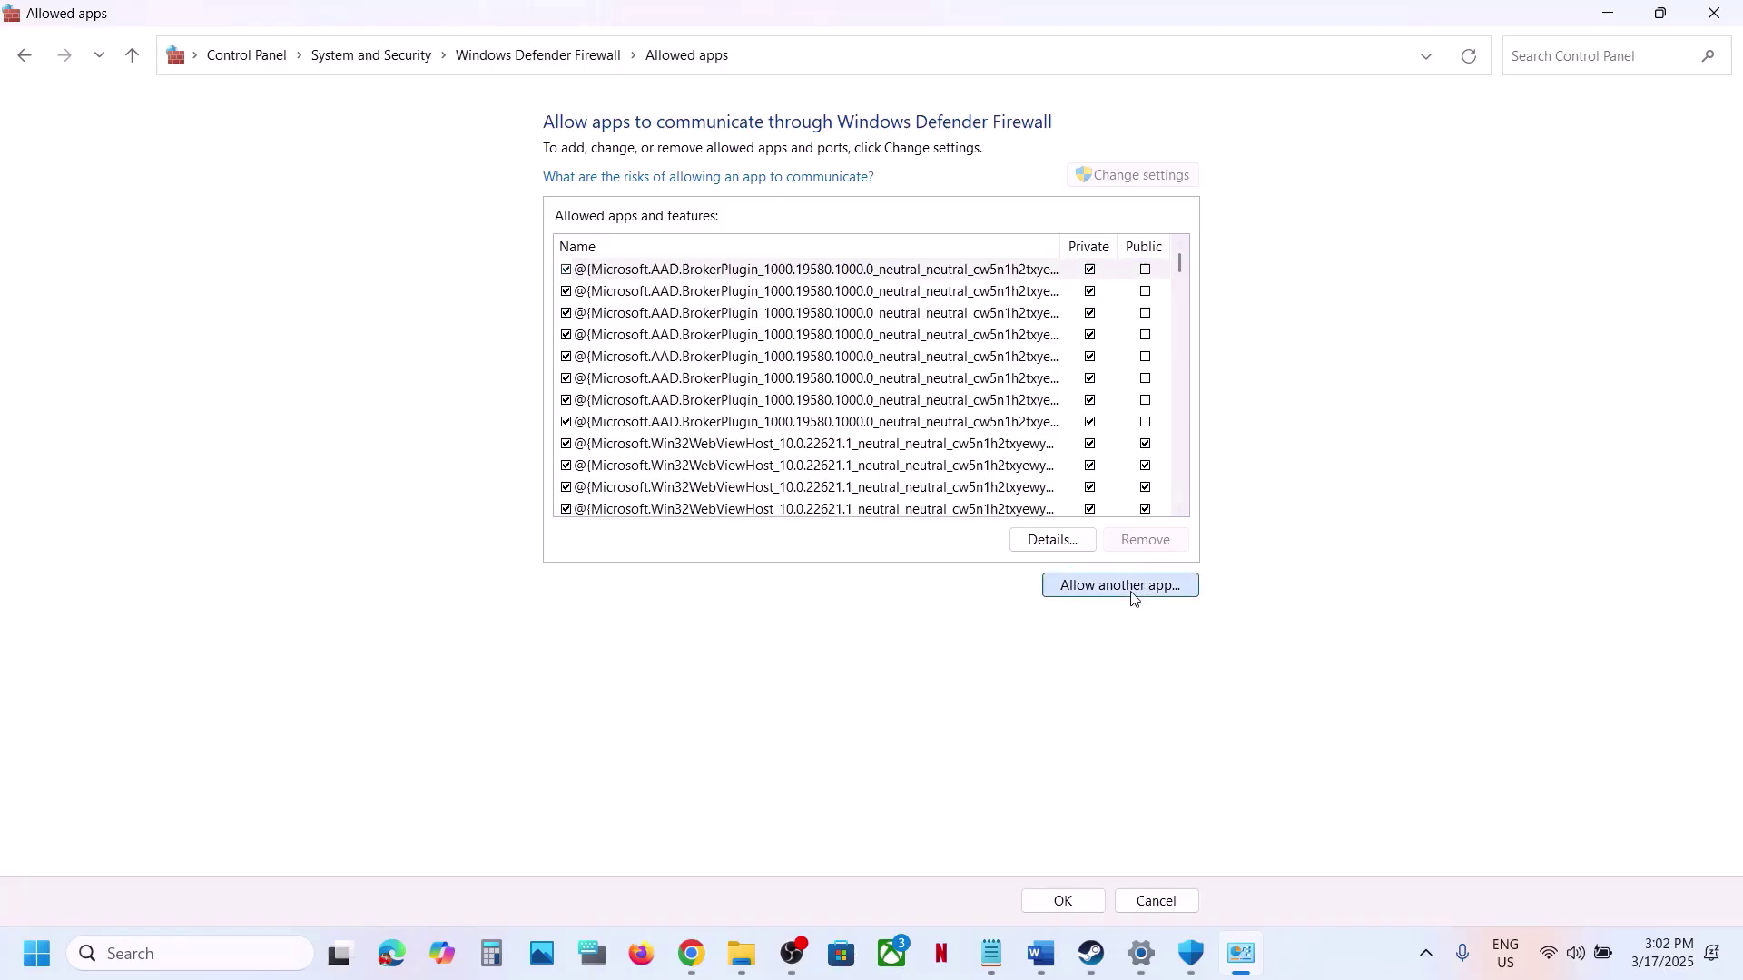
Try to add the RoboCop application from steamapps\common\Robocop Rogue City to the apps allowed through the firewall
left_click(1133, 595)
left_click(1037, 588)
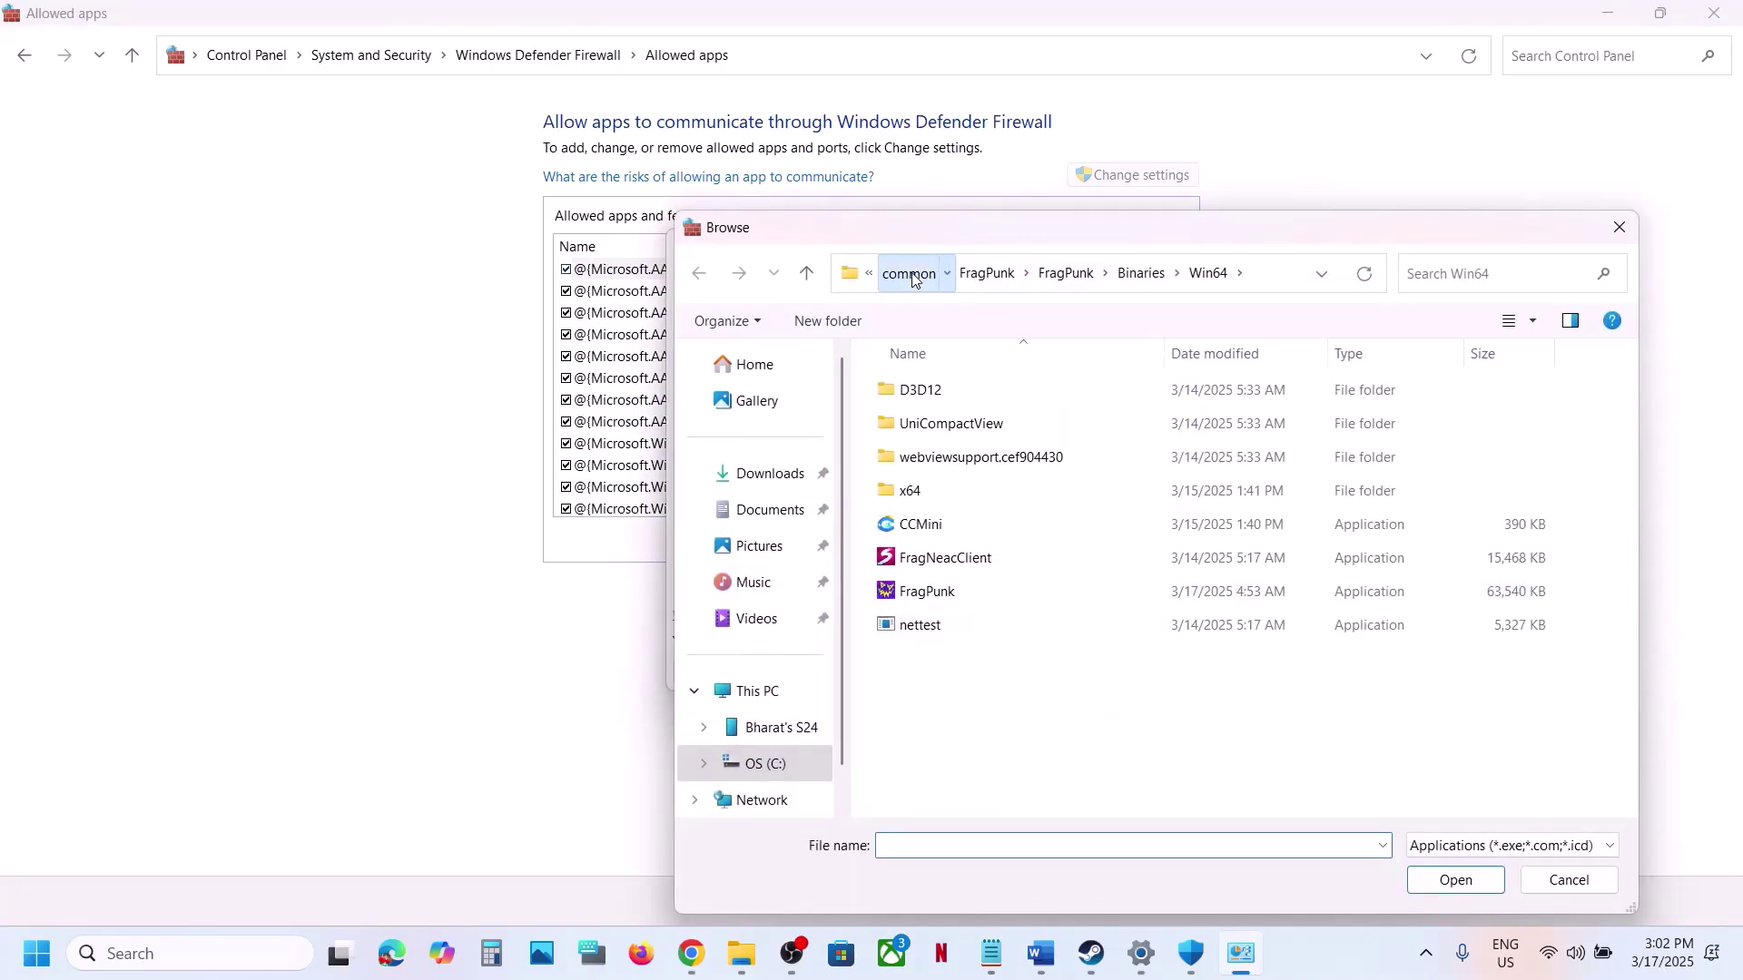
left_click(908, 273)
double_click(1023, 491)
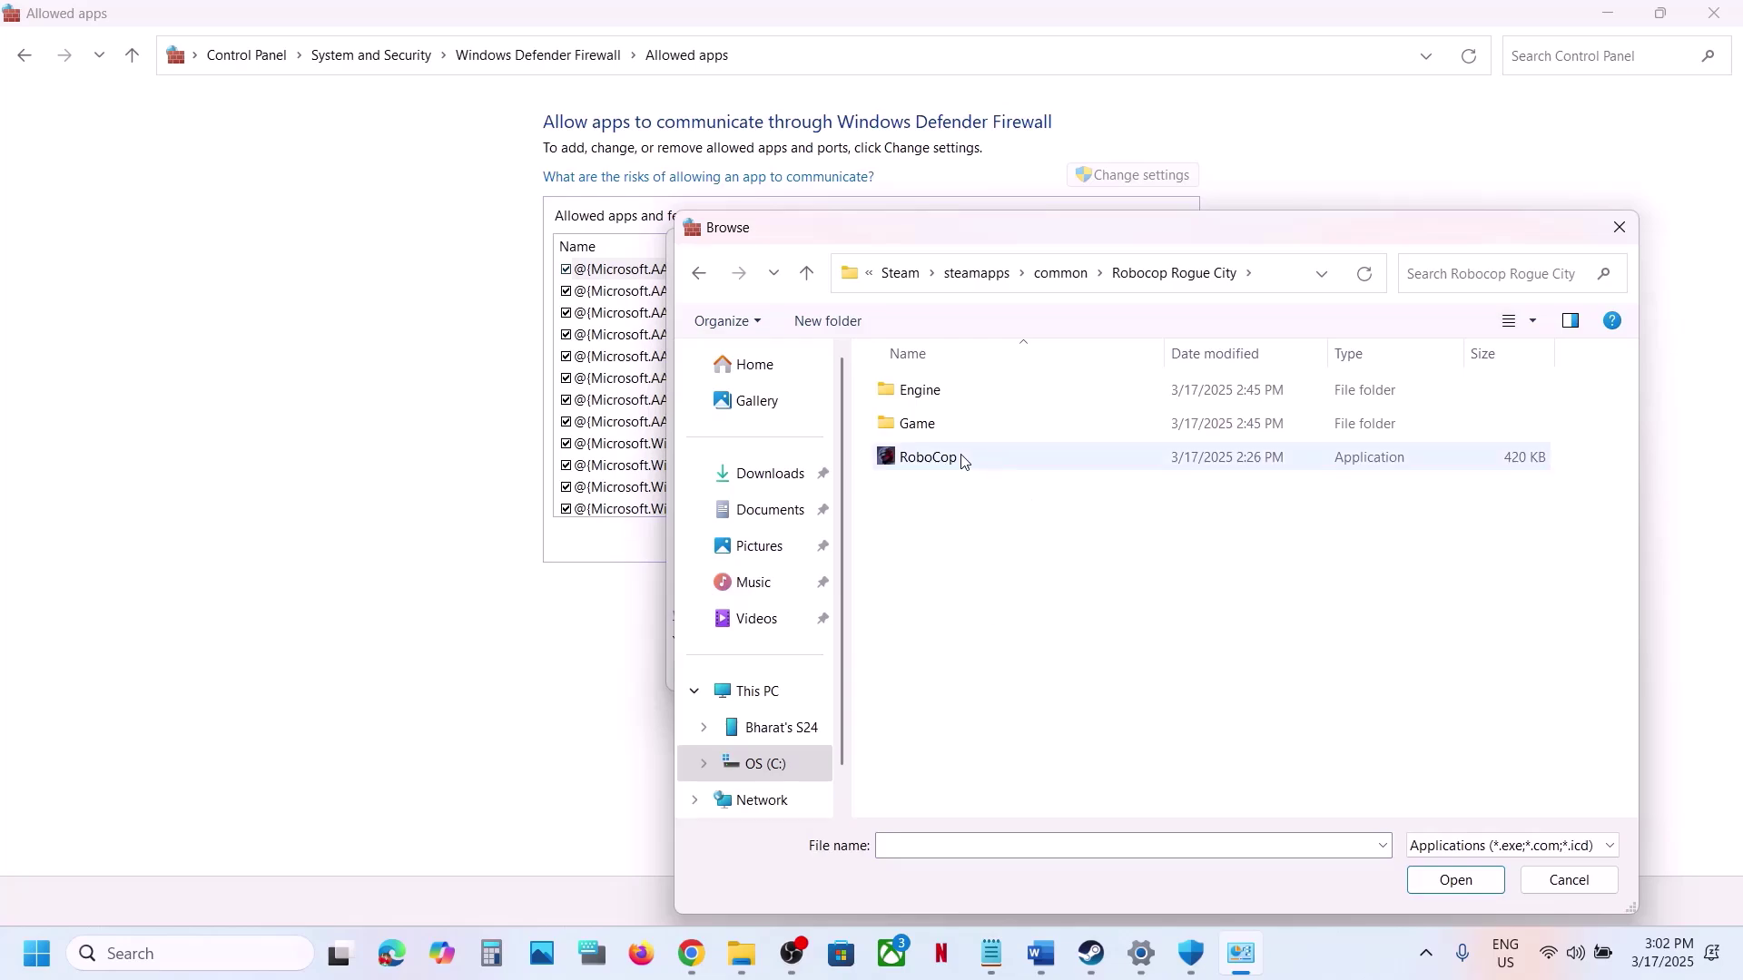
left_click(962, 459)
left_click(1454, 879)
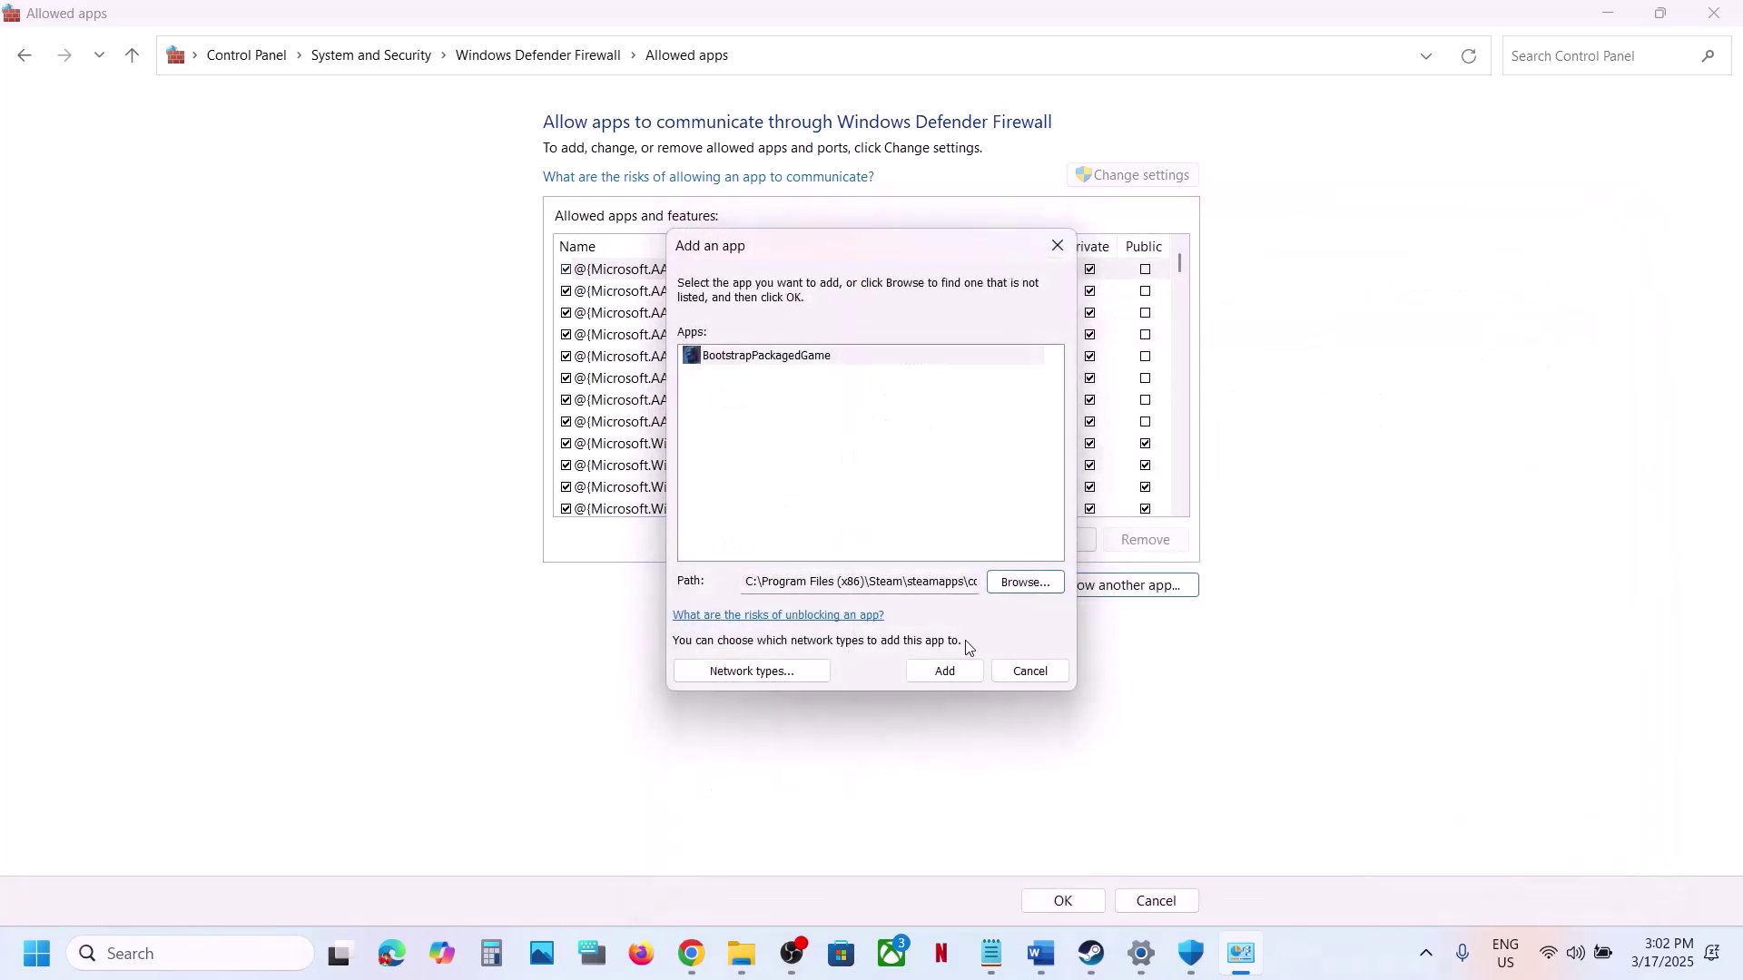
left_click(946, 671)
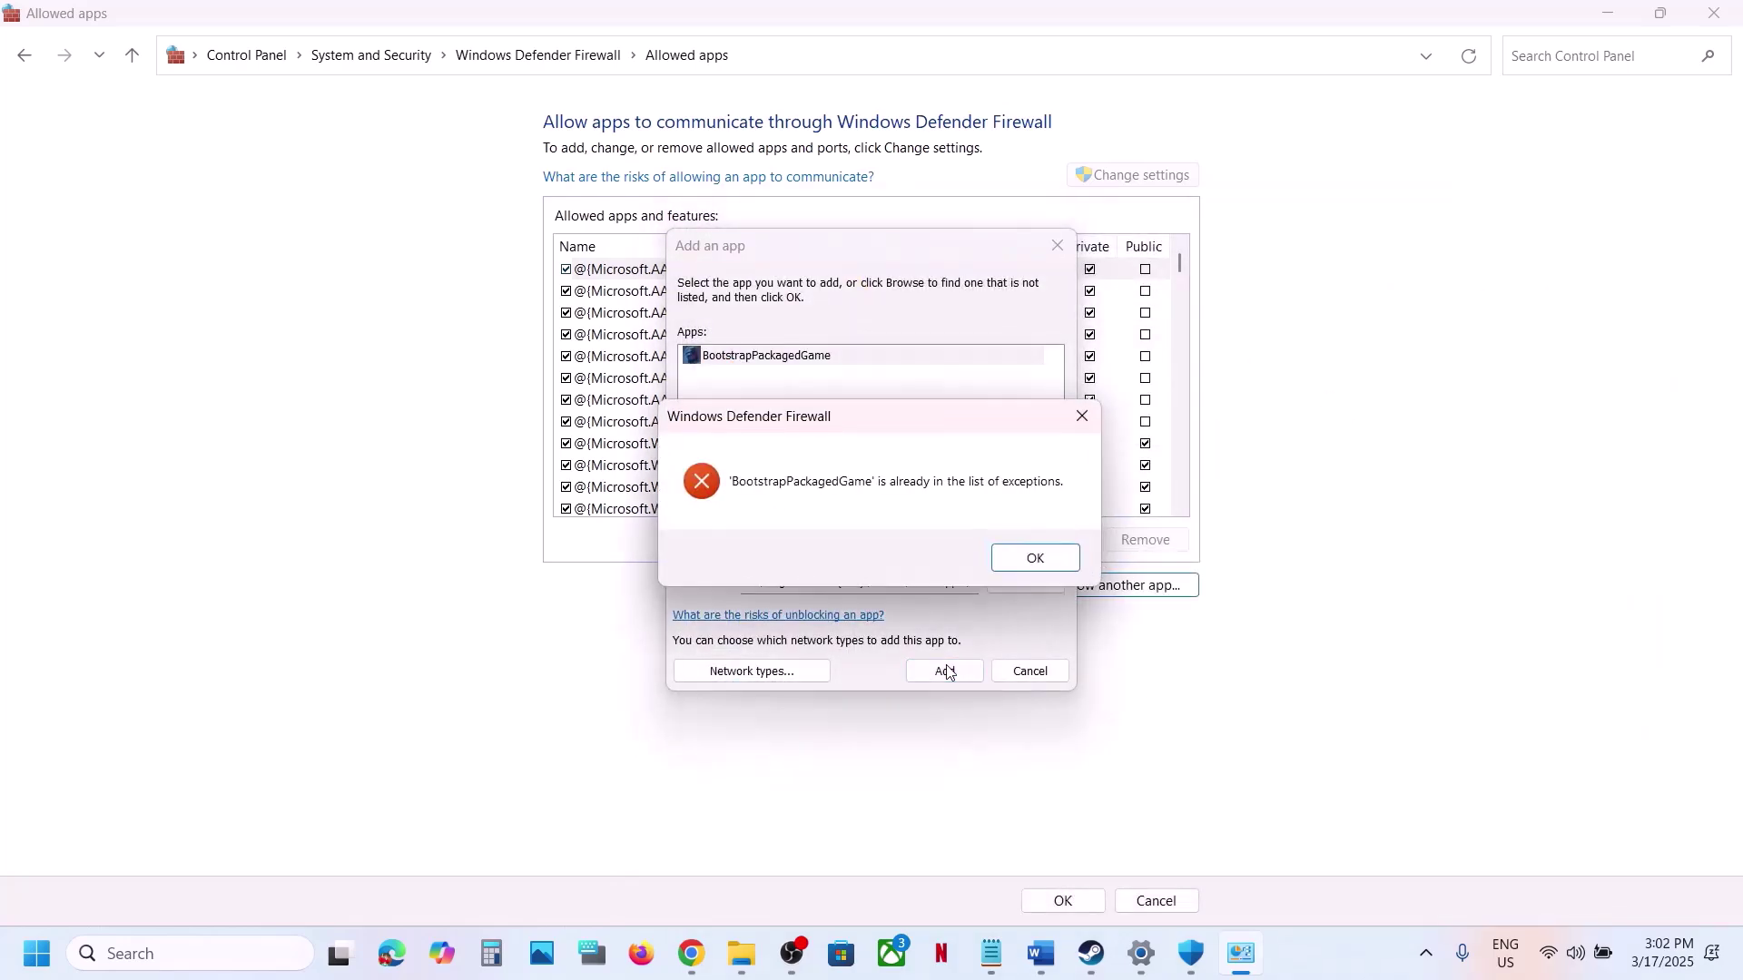
left_click(1035, 561)
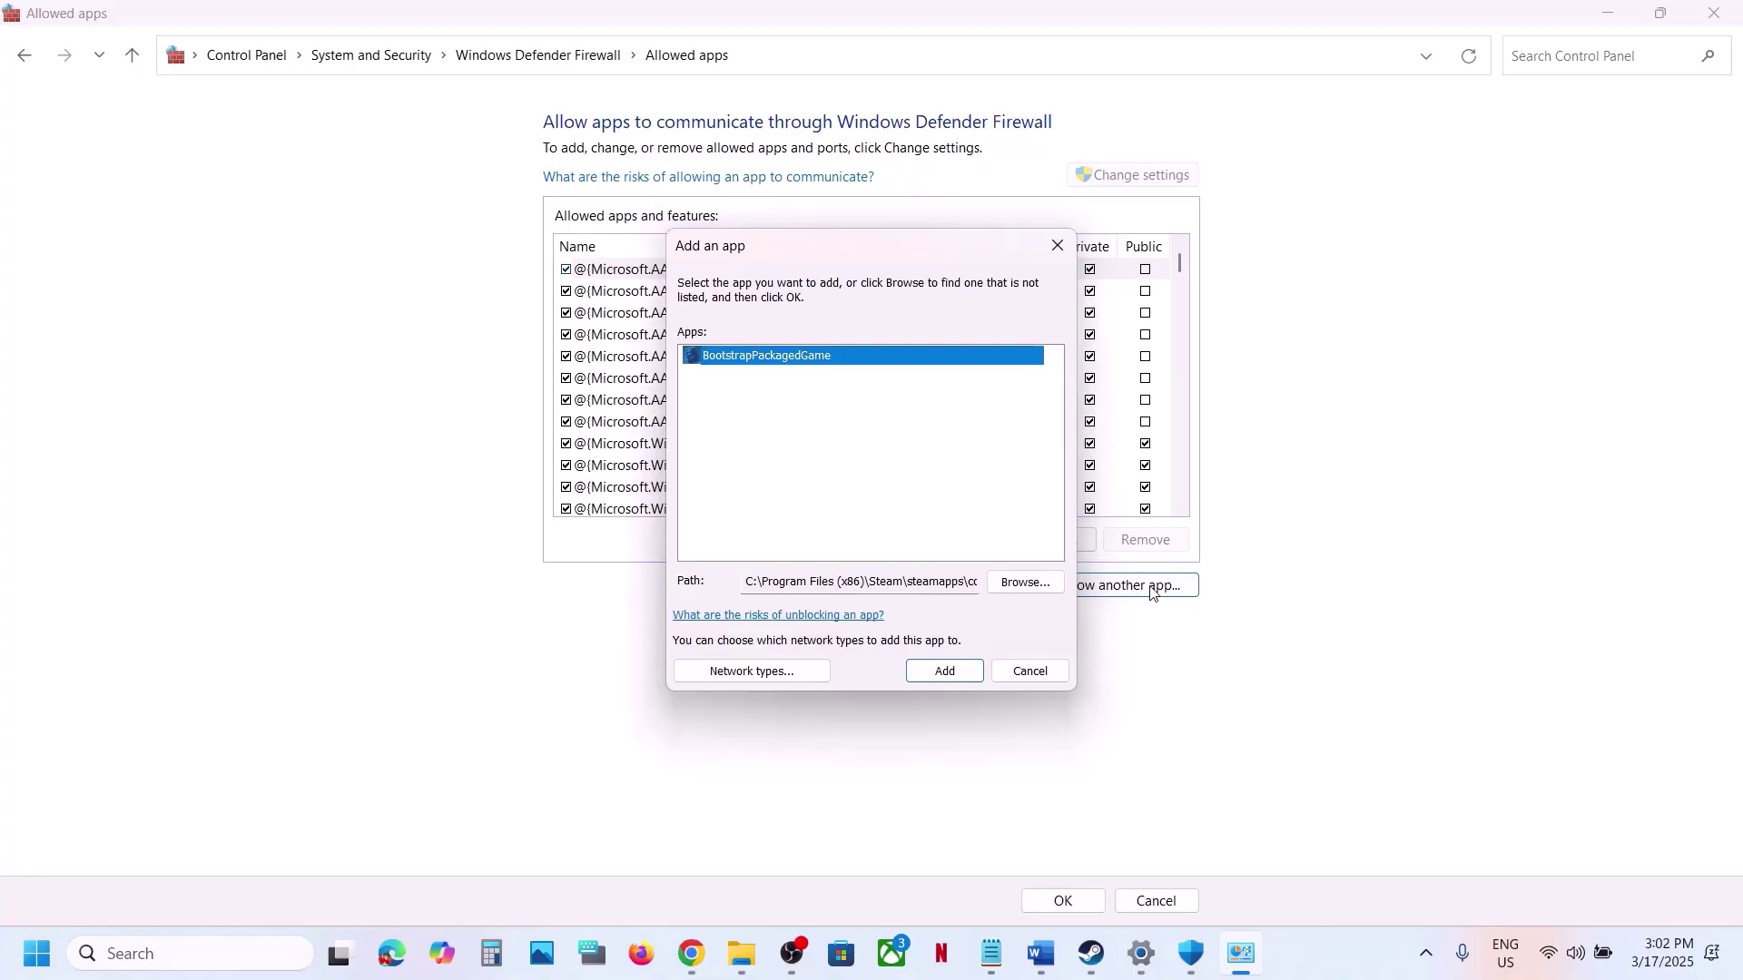
Add RoboCop-Win64-Shipping from the Game\Binaries\Win64 folder to the apps allowed through the firewall
left_click(1025, 582)
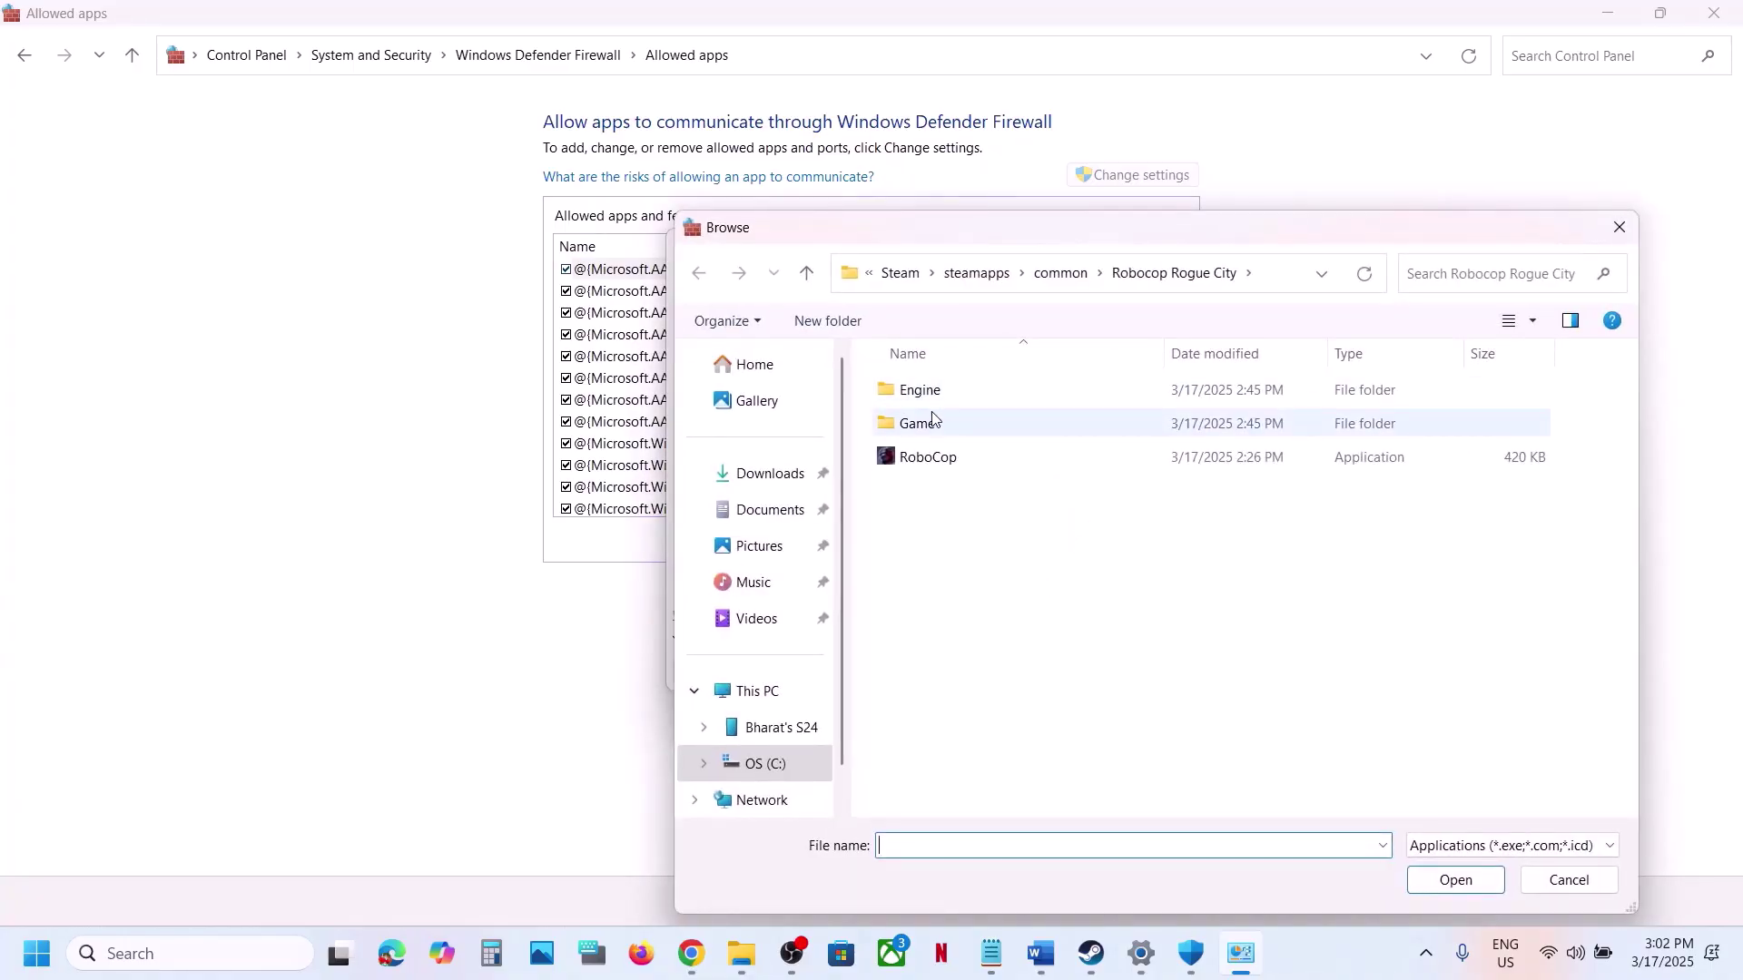
double_click(932, 418)
double_click(933, 393)
left_click(934, 400)
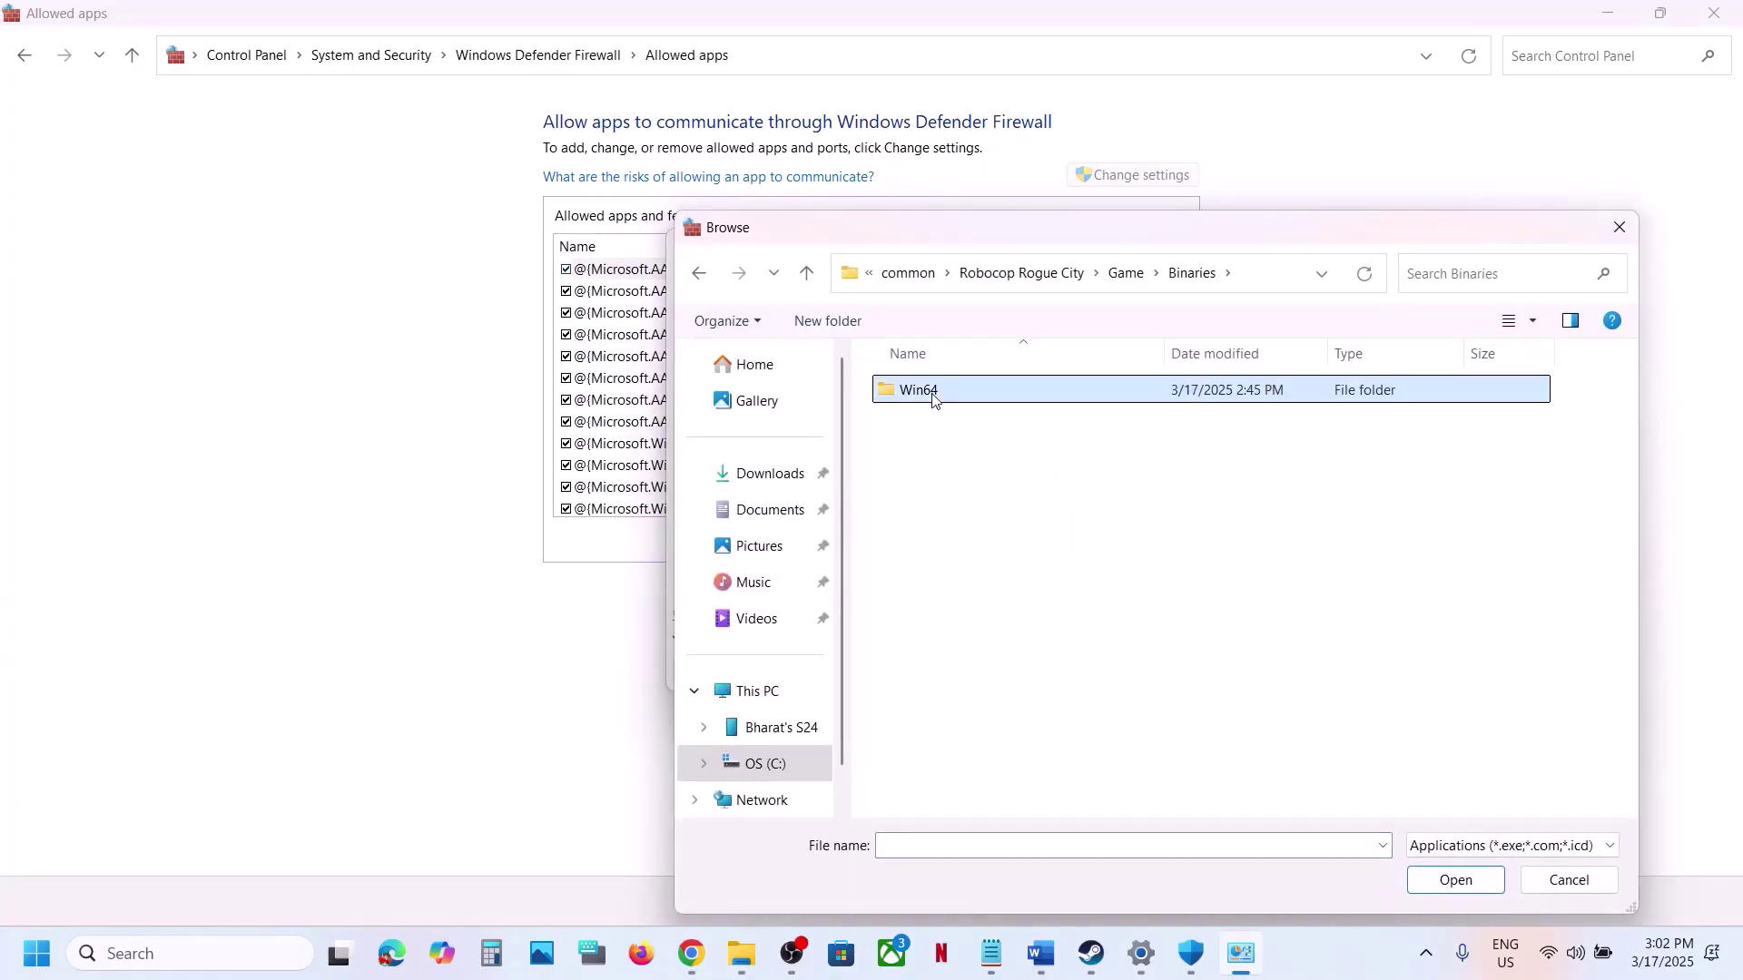
double_click(933, 398)
left_click(963, 424)
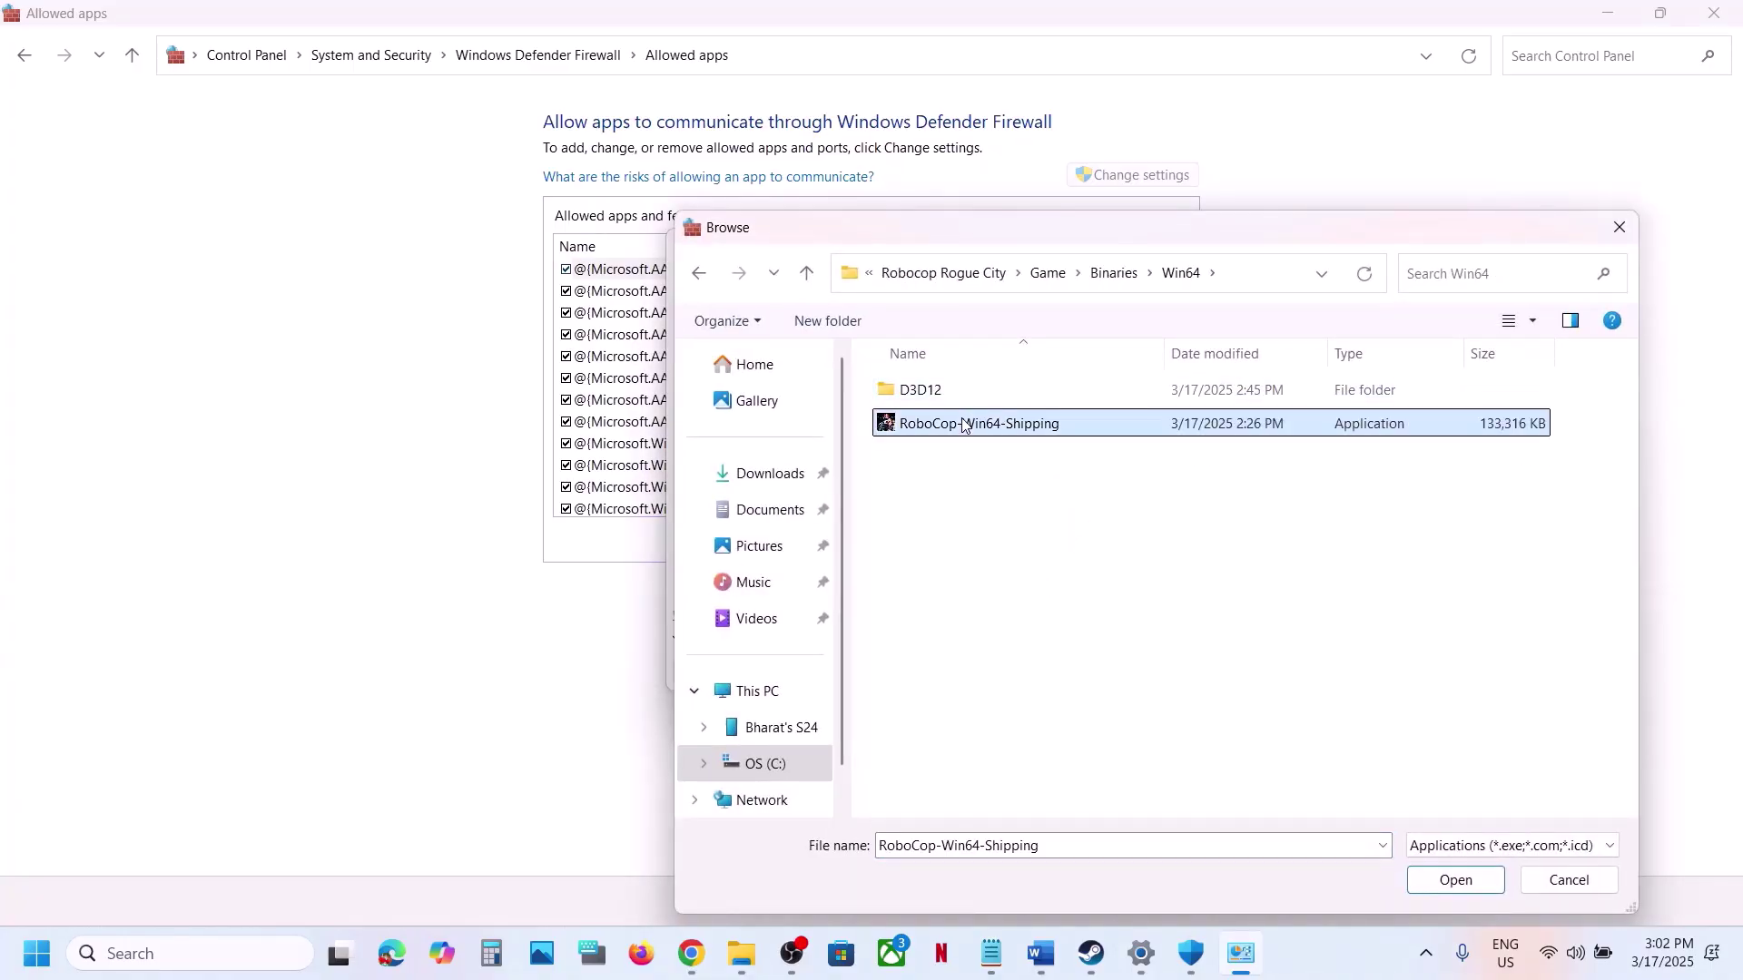
left_click(1478, 880)
left_click(943, 671)
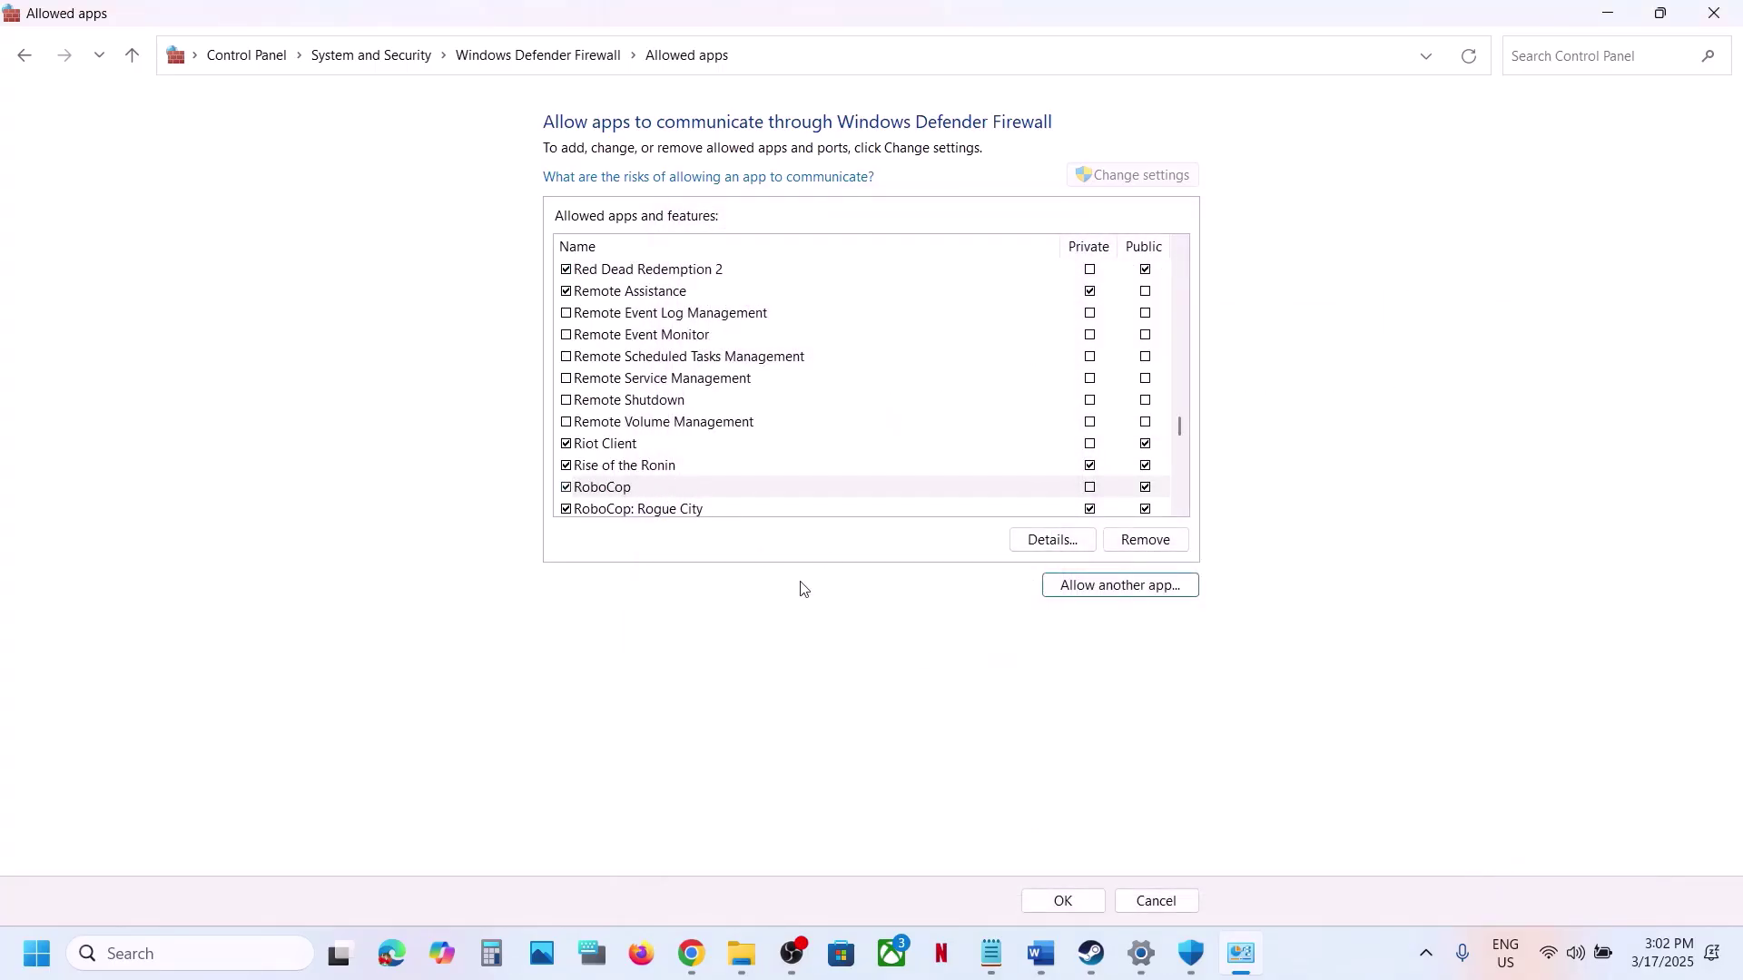
Close the Control Panel, Windows Security and Settings windows and select "Power Saver" in Step 4 of the Word document
left_click(1724, 20)
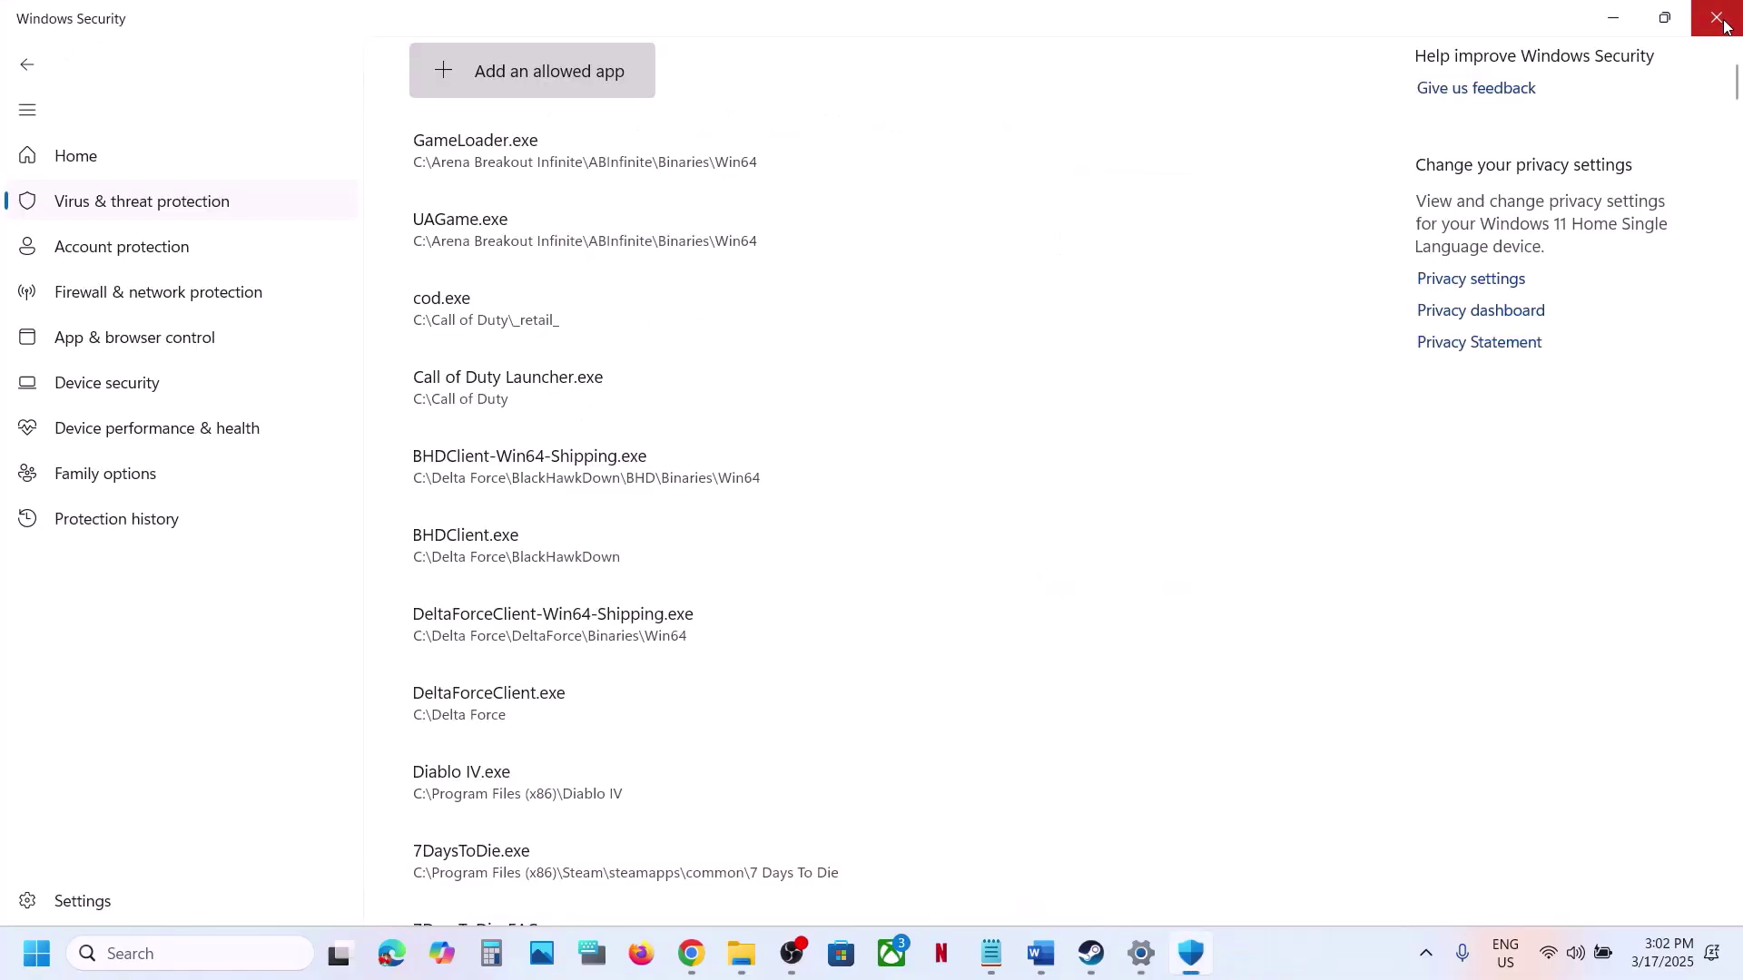
left_click(1724, 20)
left_click(1723, 15)
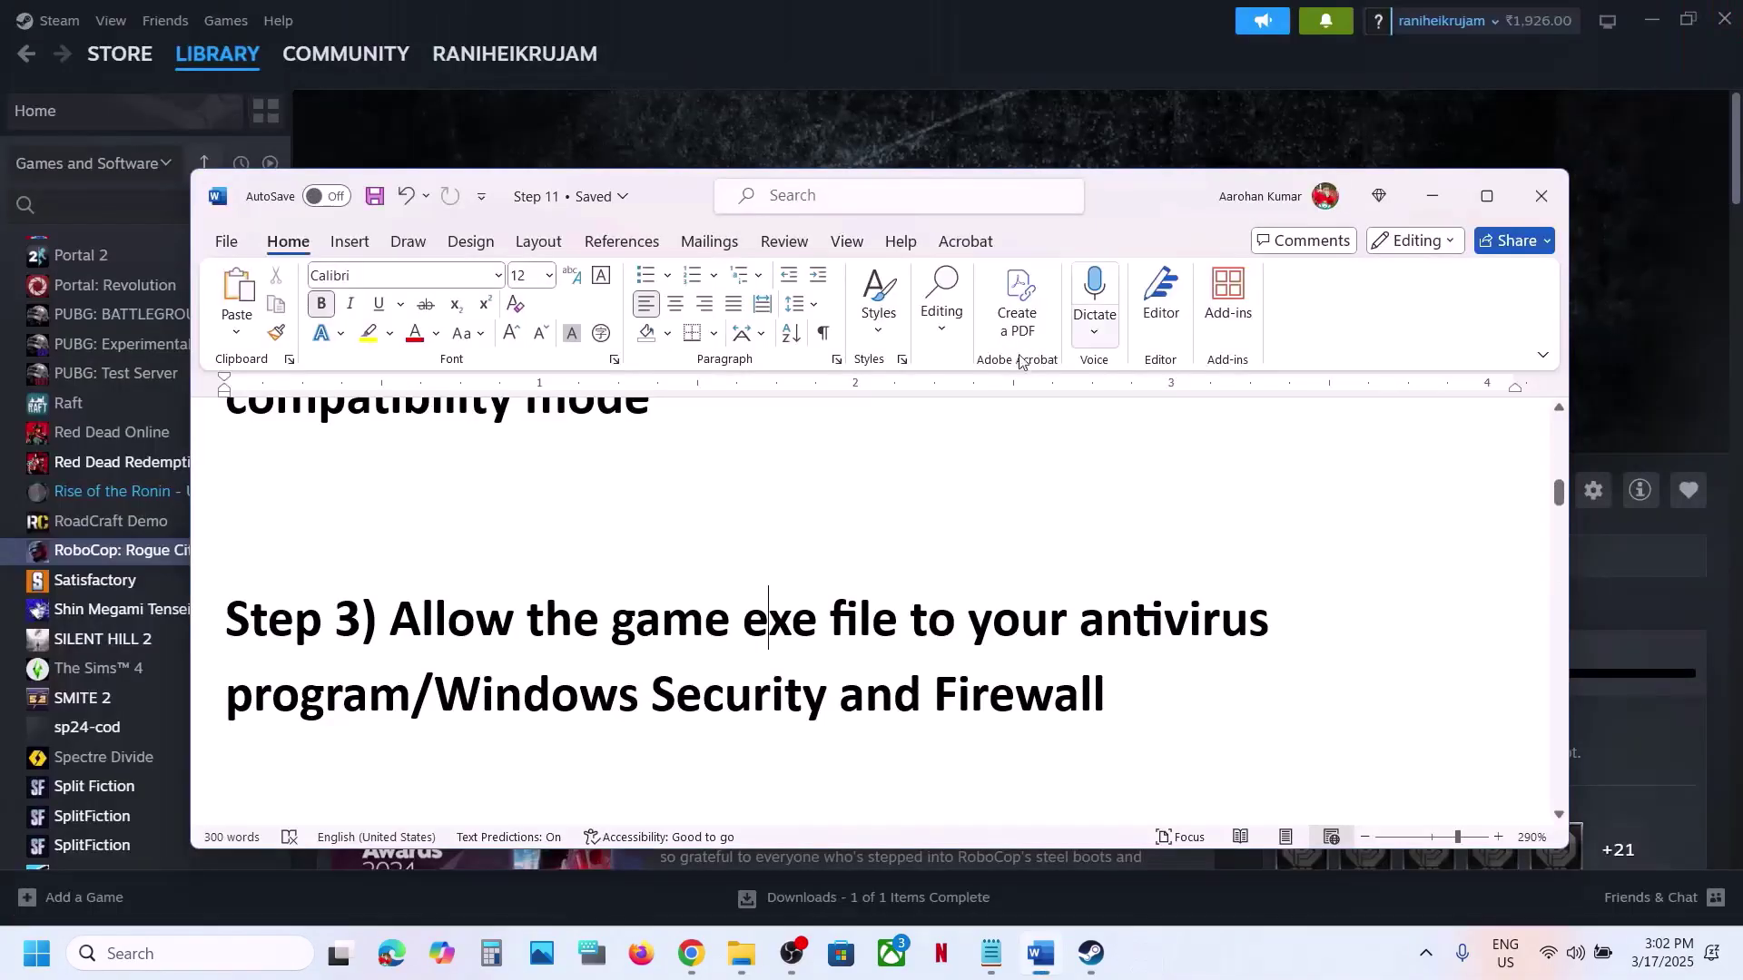
scroll(812, 592, "down", 5)
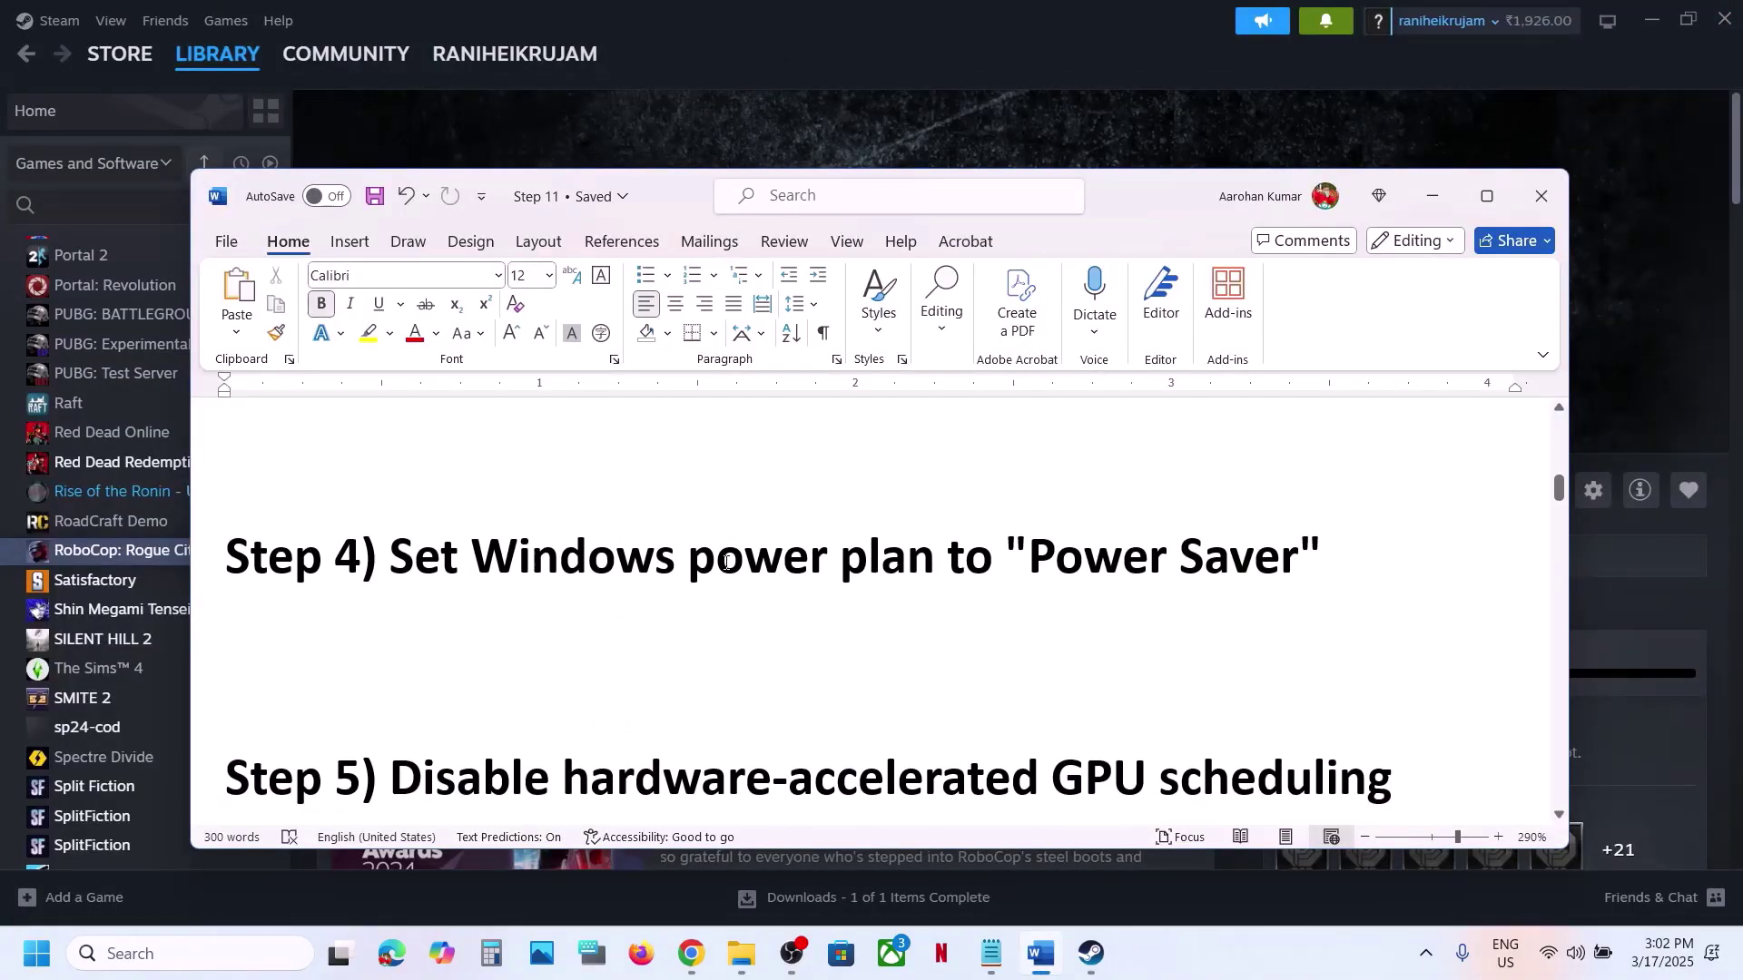
left_click_drag(1046, 564, 1299, 576)
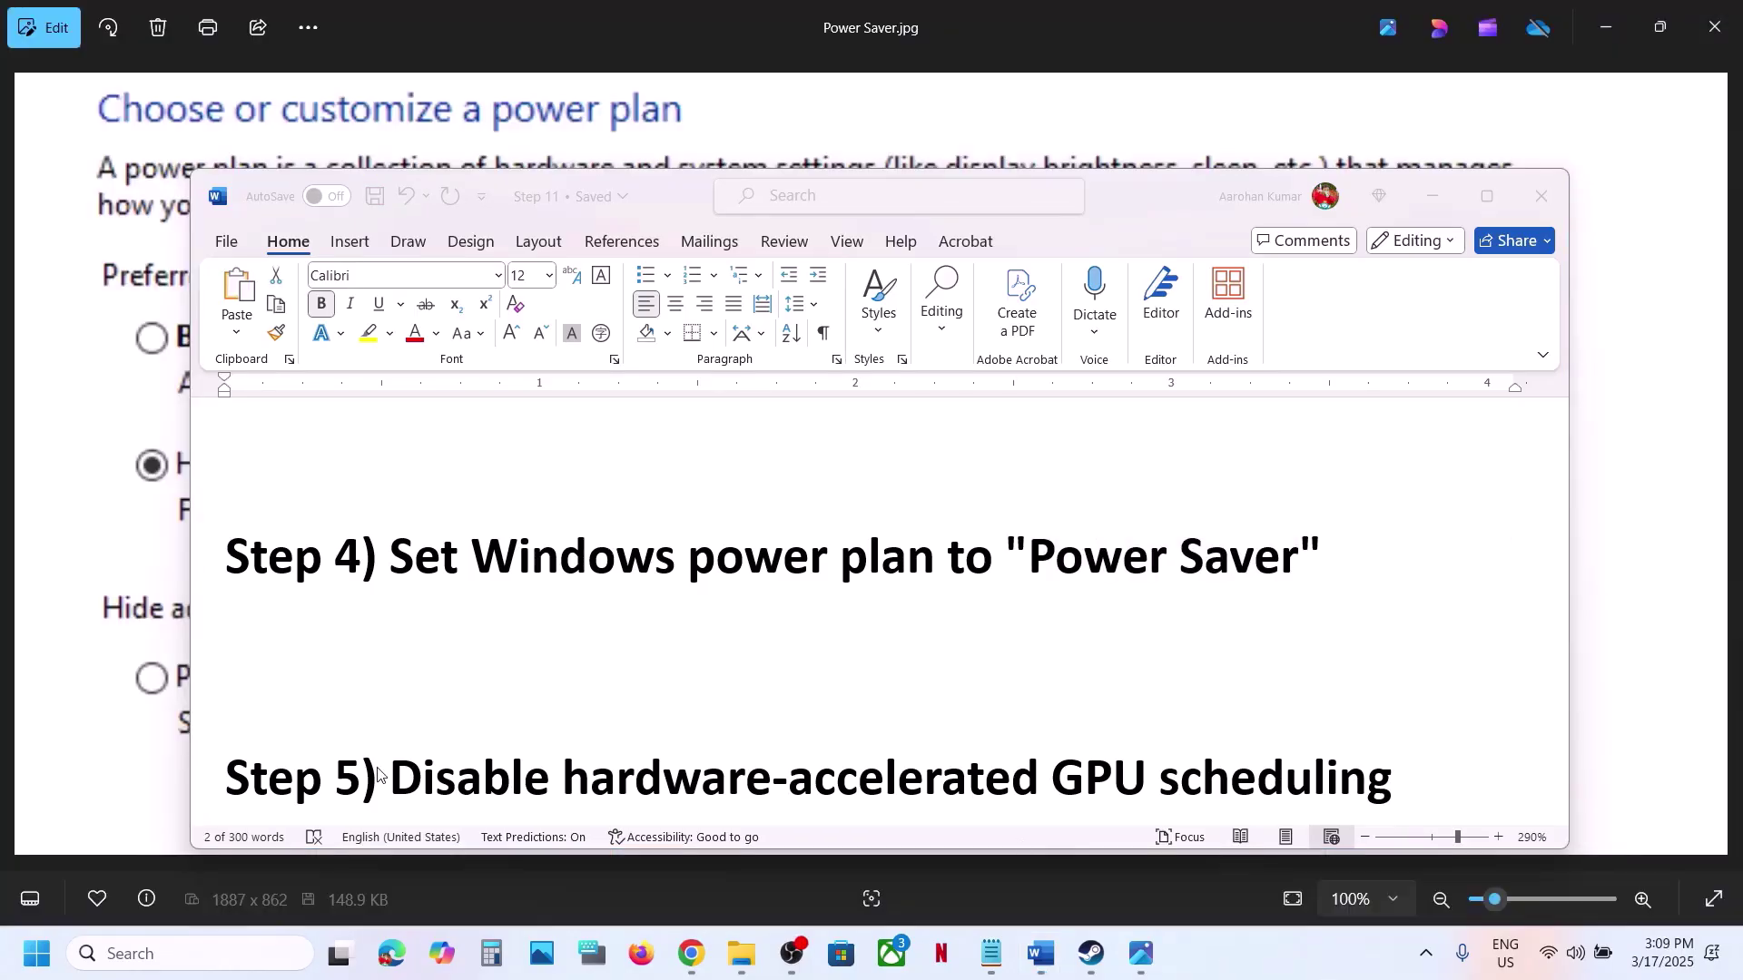
Search Windows for "control", open the Control Panel and show the Power Options under Hardware and Sound
left_click(193, 949)
type("control")
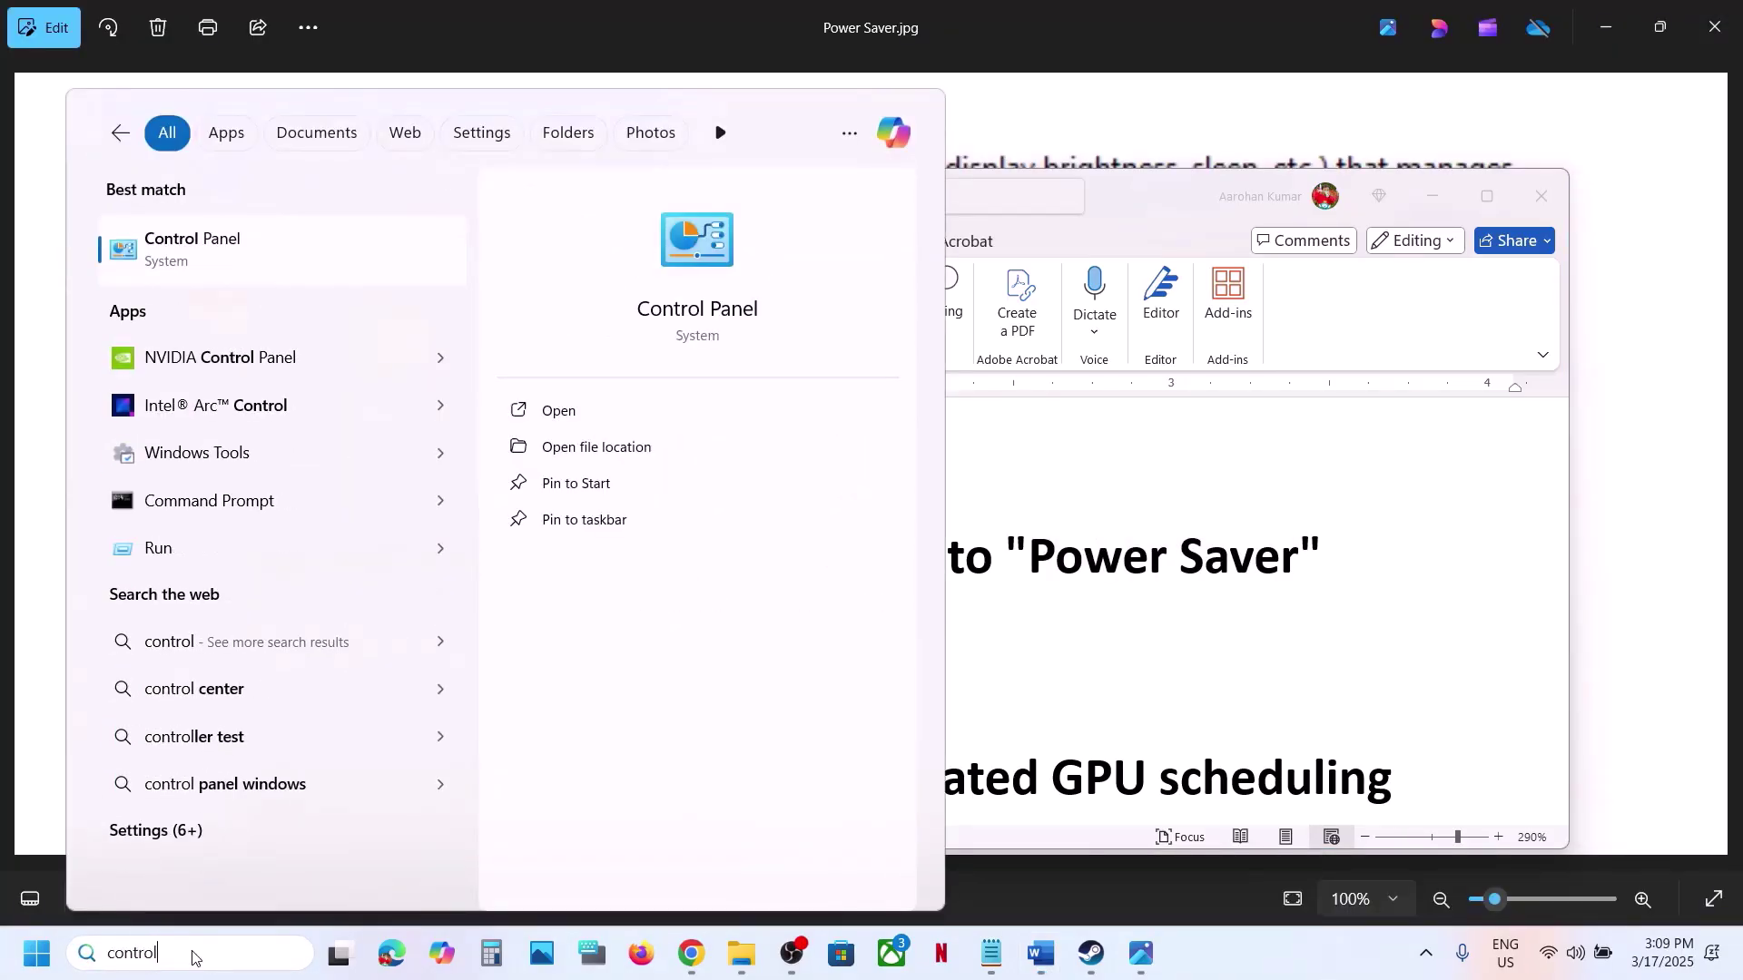
key("Return")
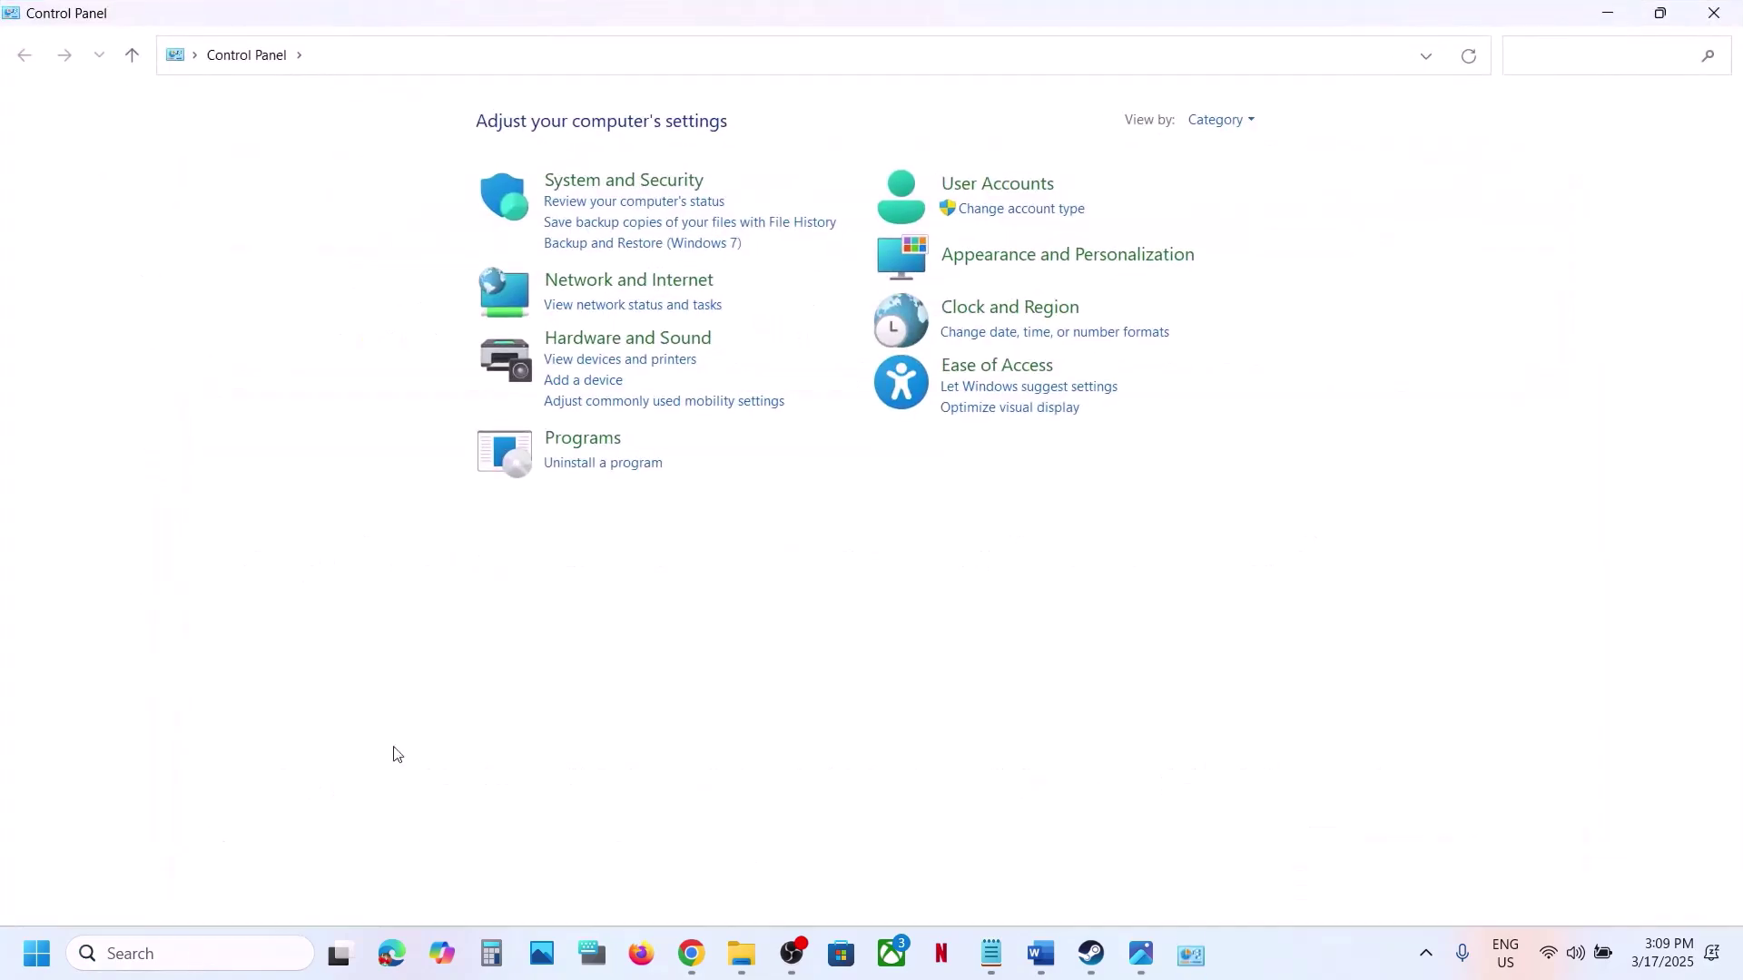
left_click(627, 339)
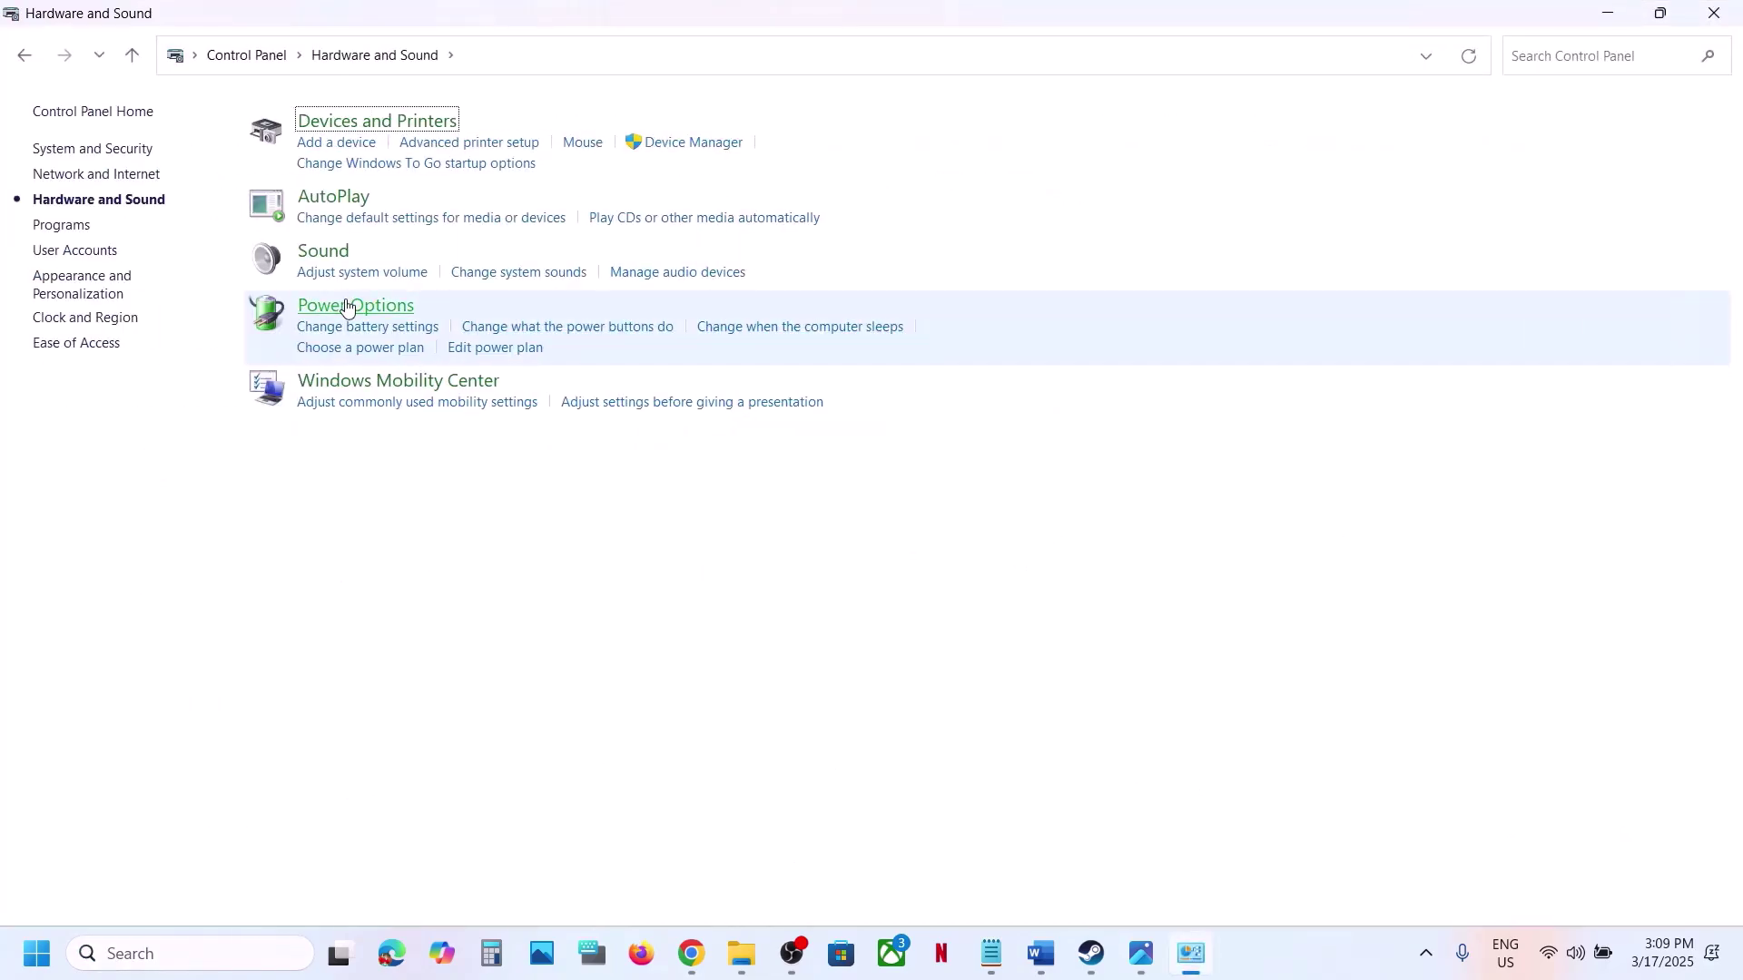
left_click(346, 307)
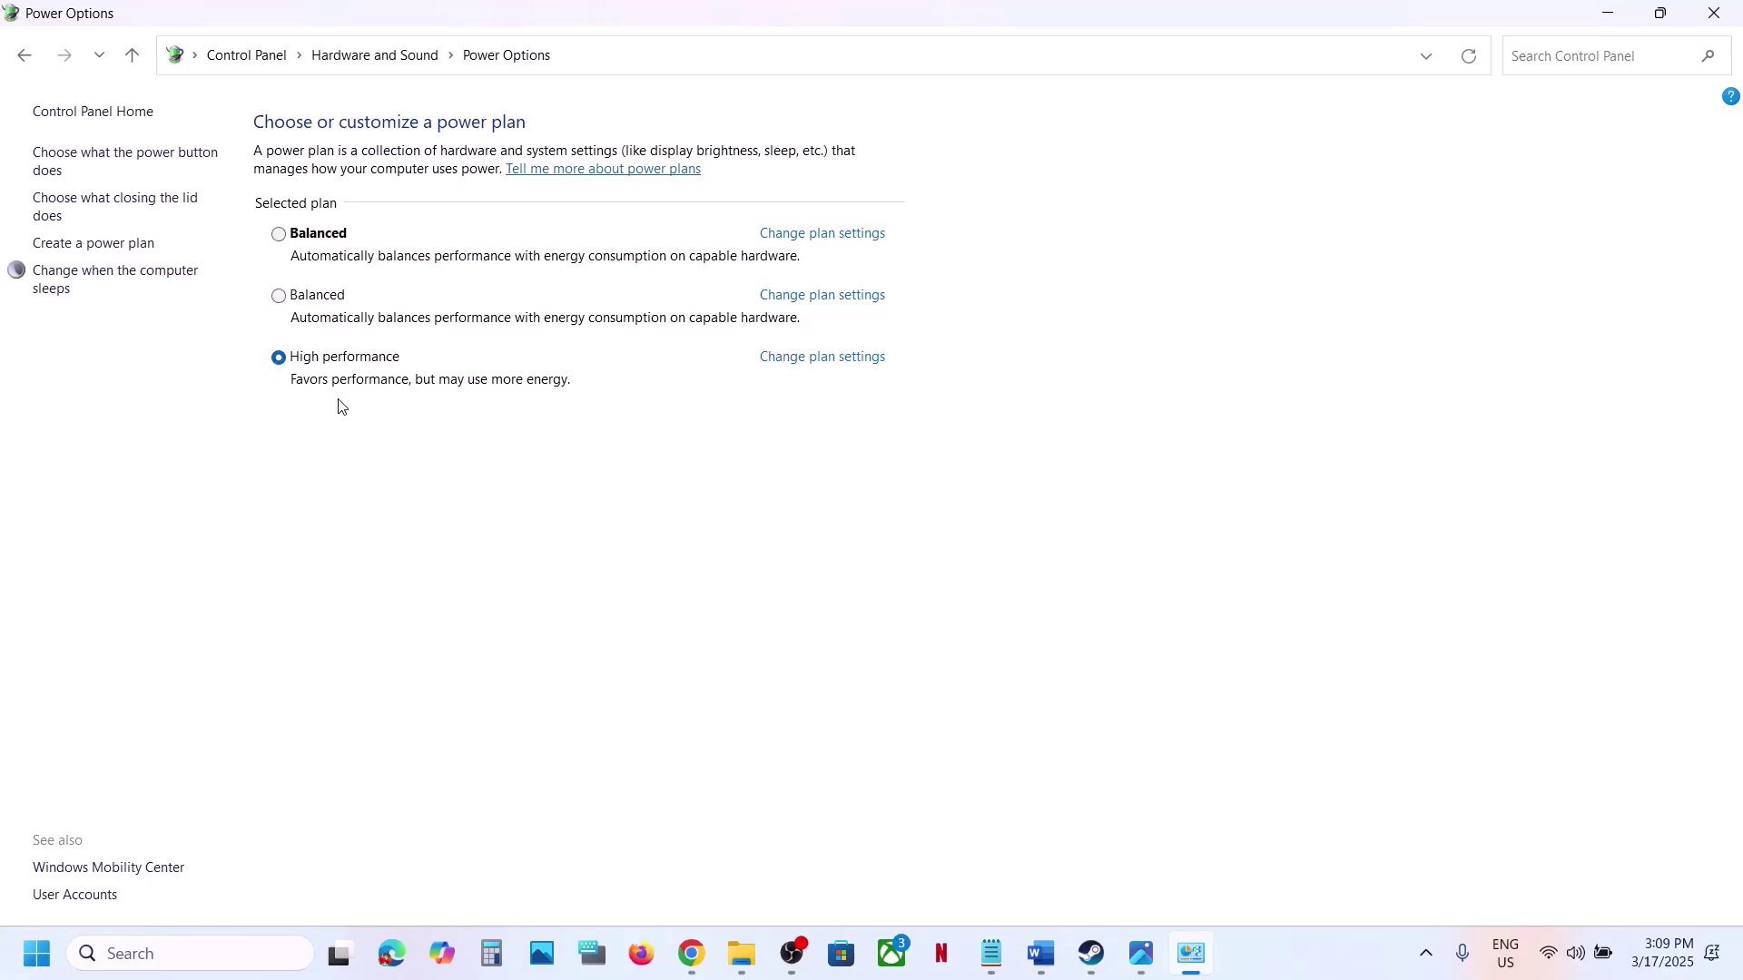
Examine the available power plans in the Power Saver.jpg image and return to Power Options
mouse_move(1141, 951)
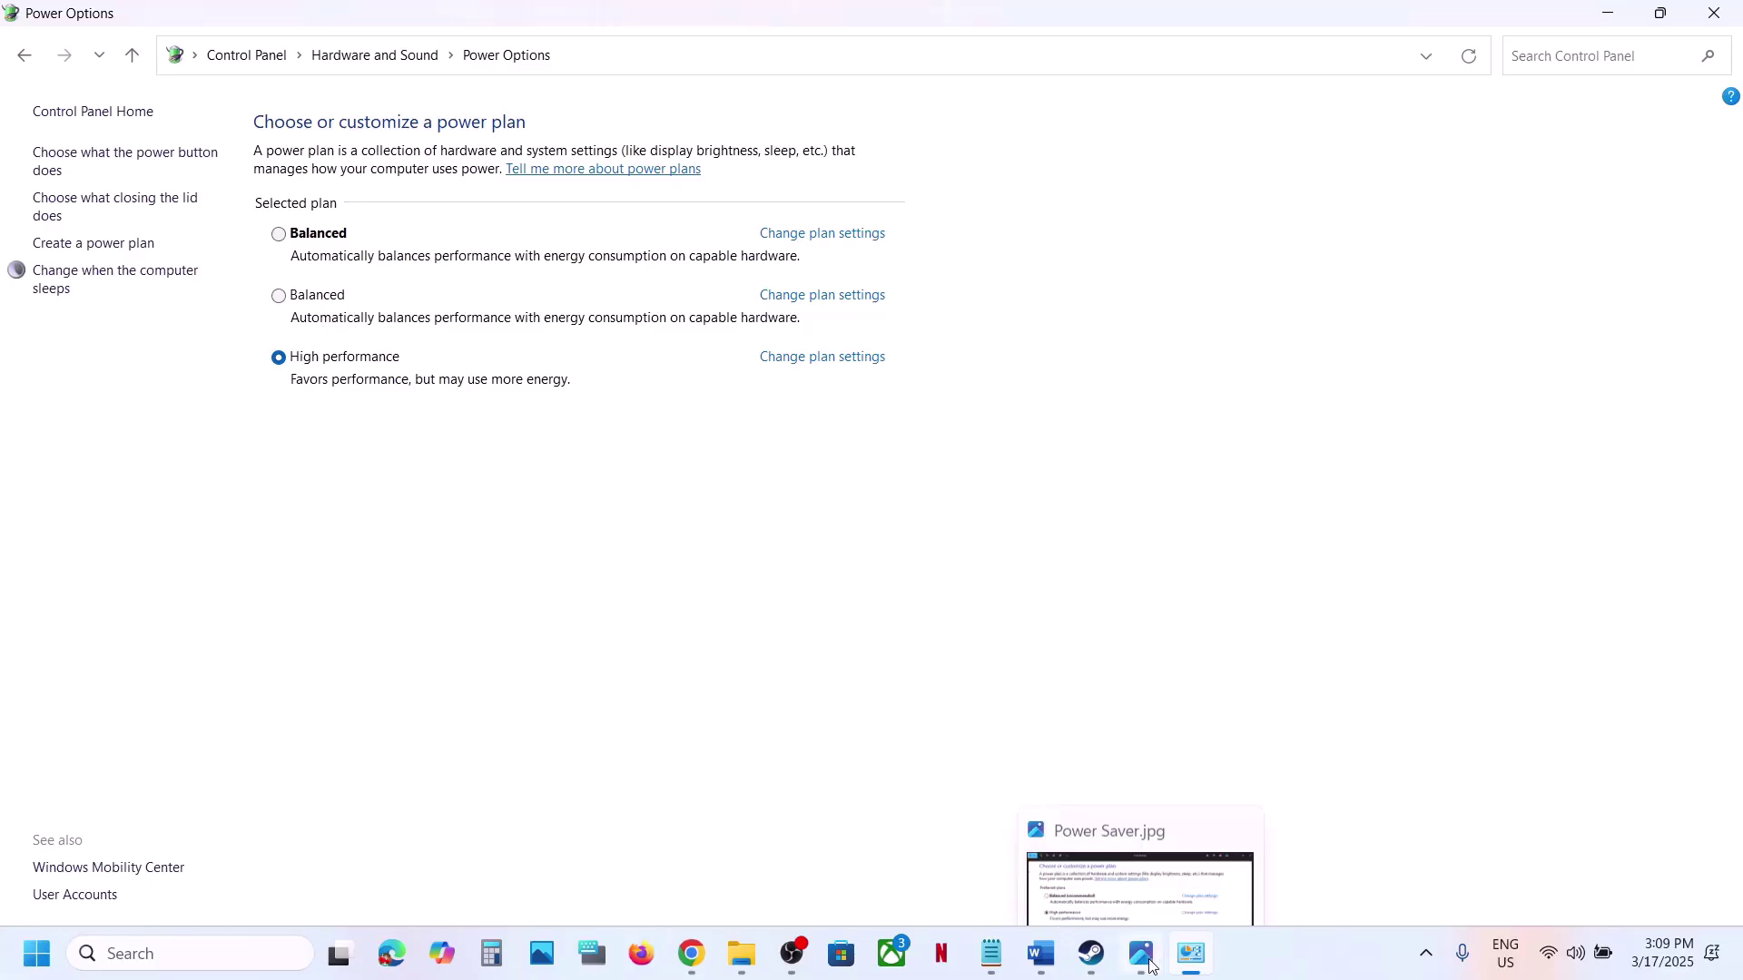
left_click(1141, 863)
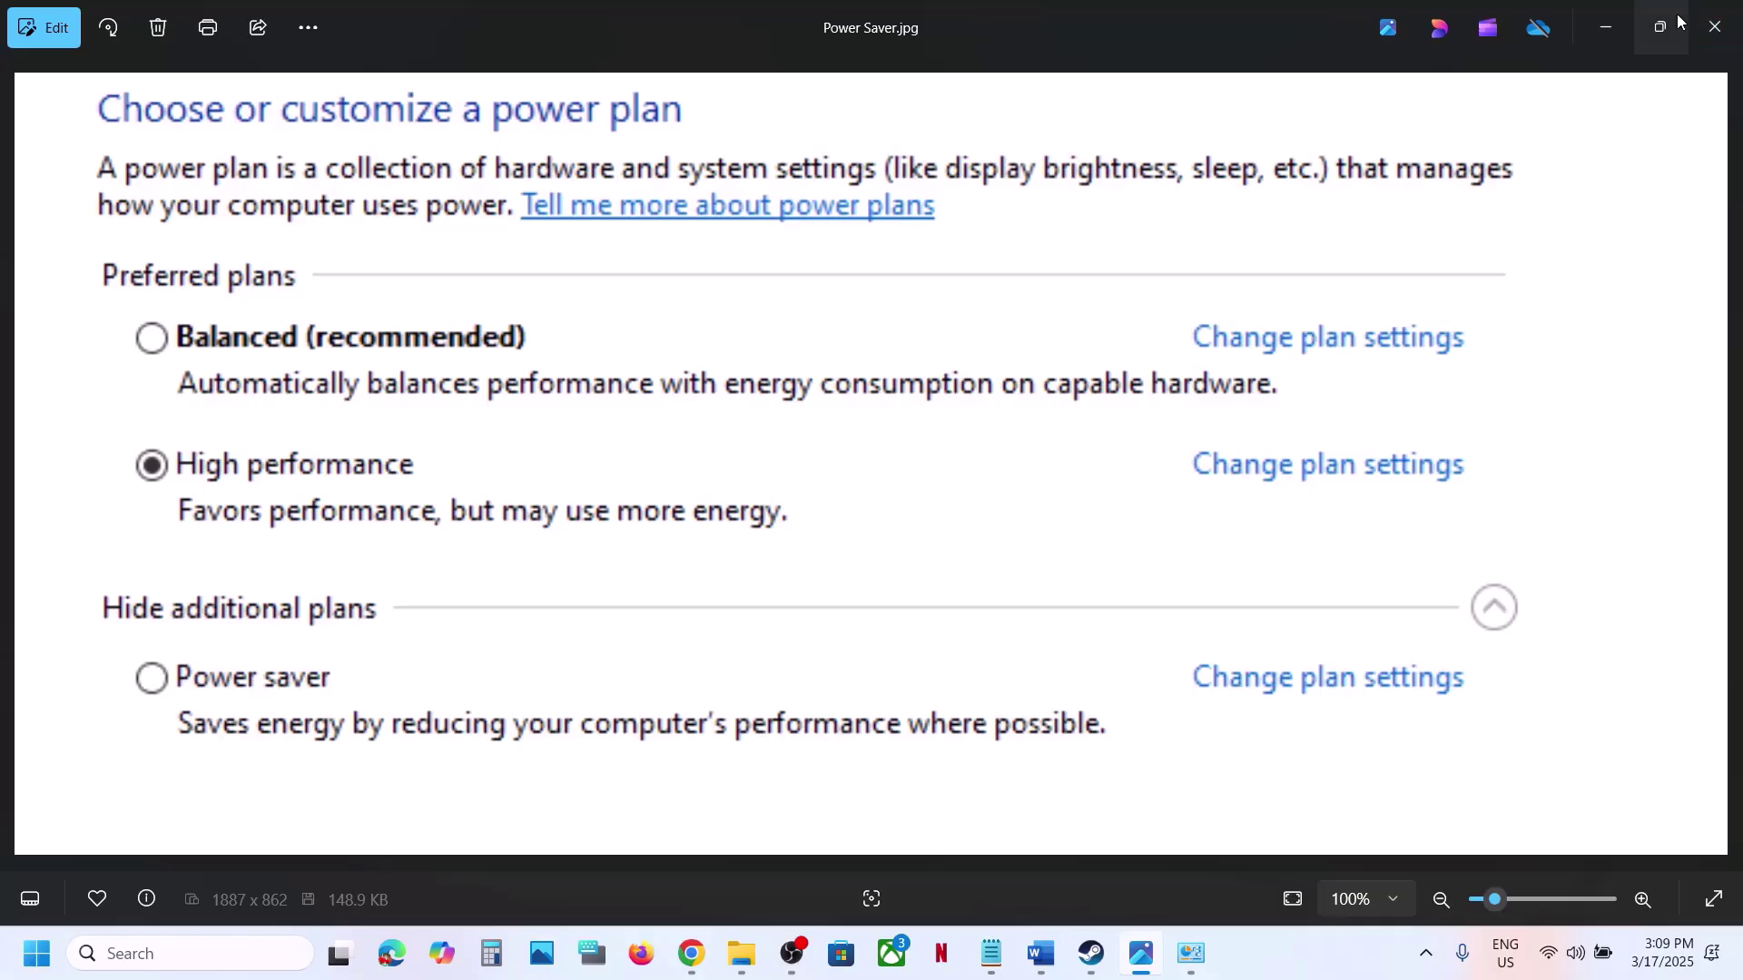
left_click(1607, 27)
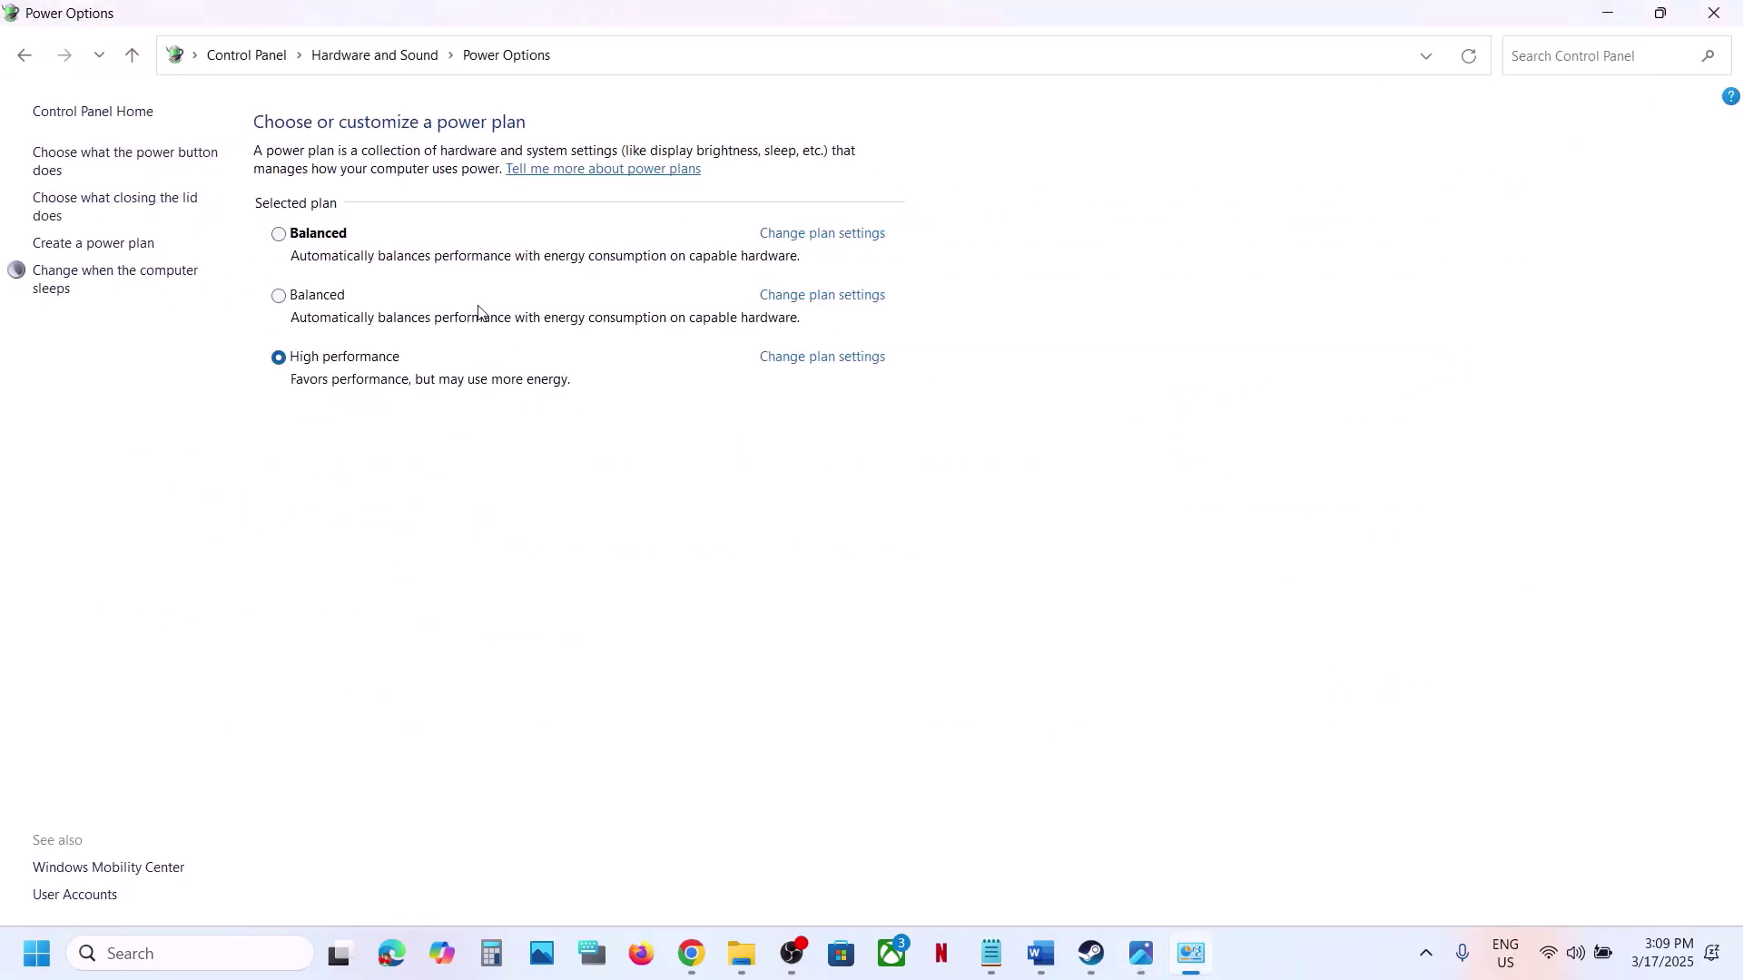
Switch to the Word document and select "hardware-accelerated GPU scheduling" in Step 5
left_click(1092, 953)
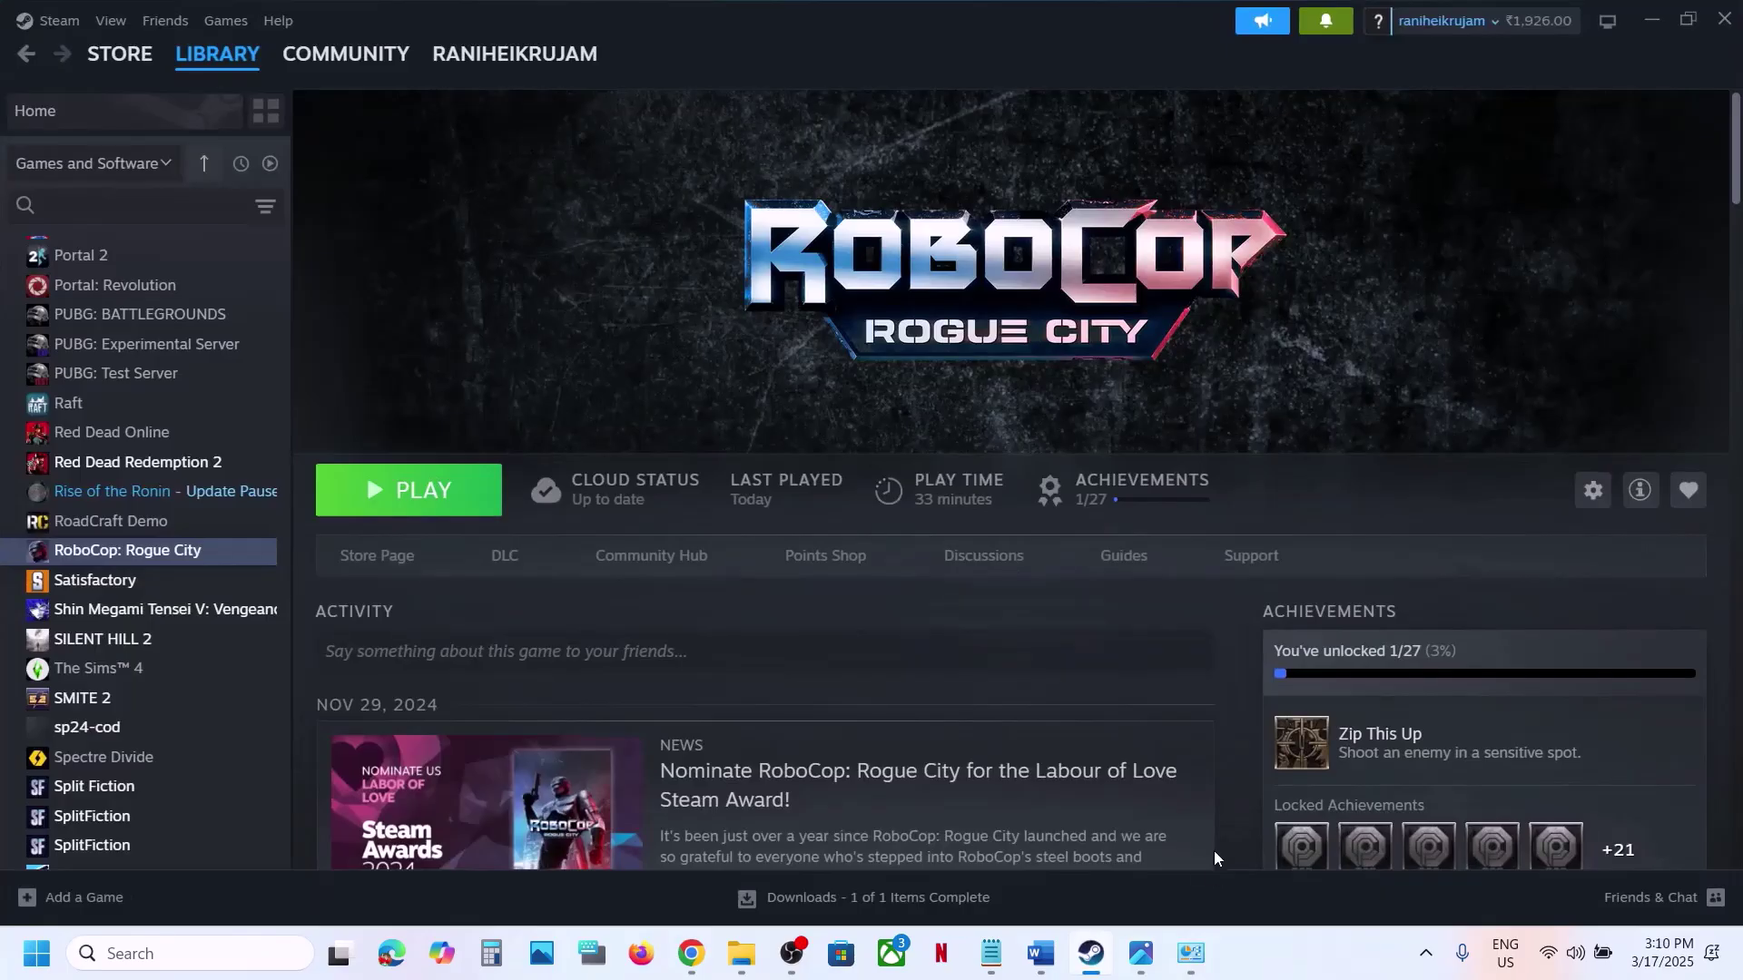
left_click(1037, 953)
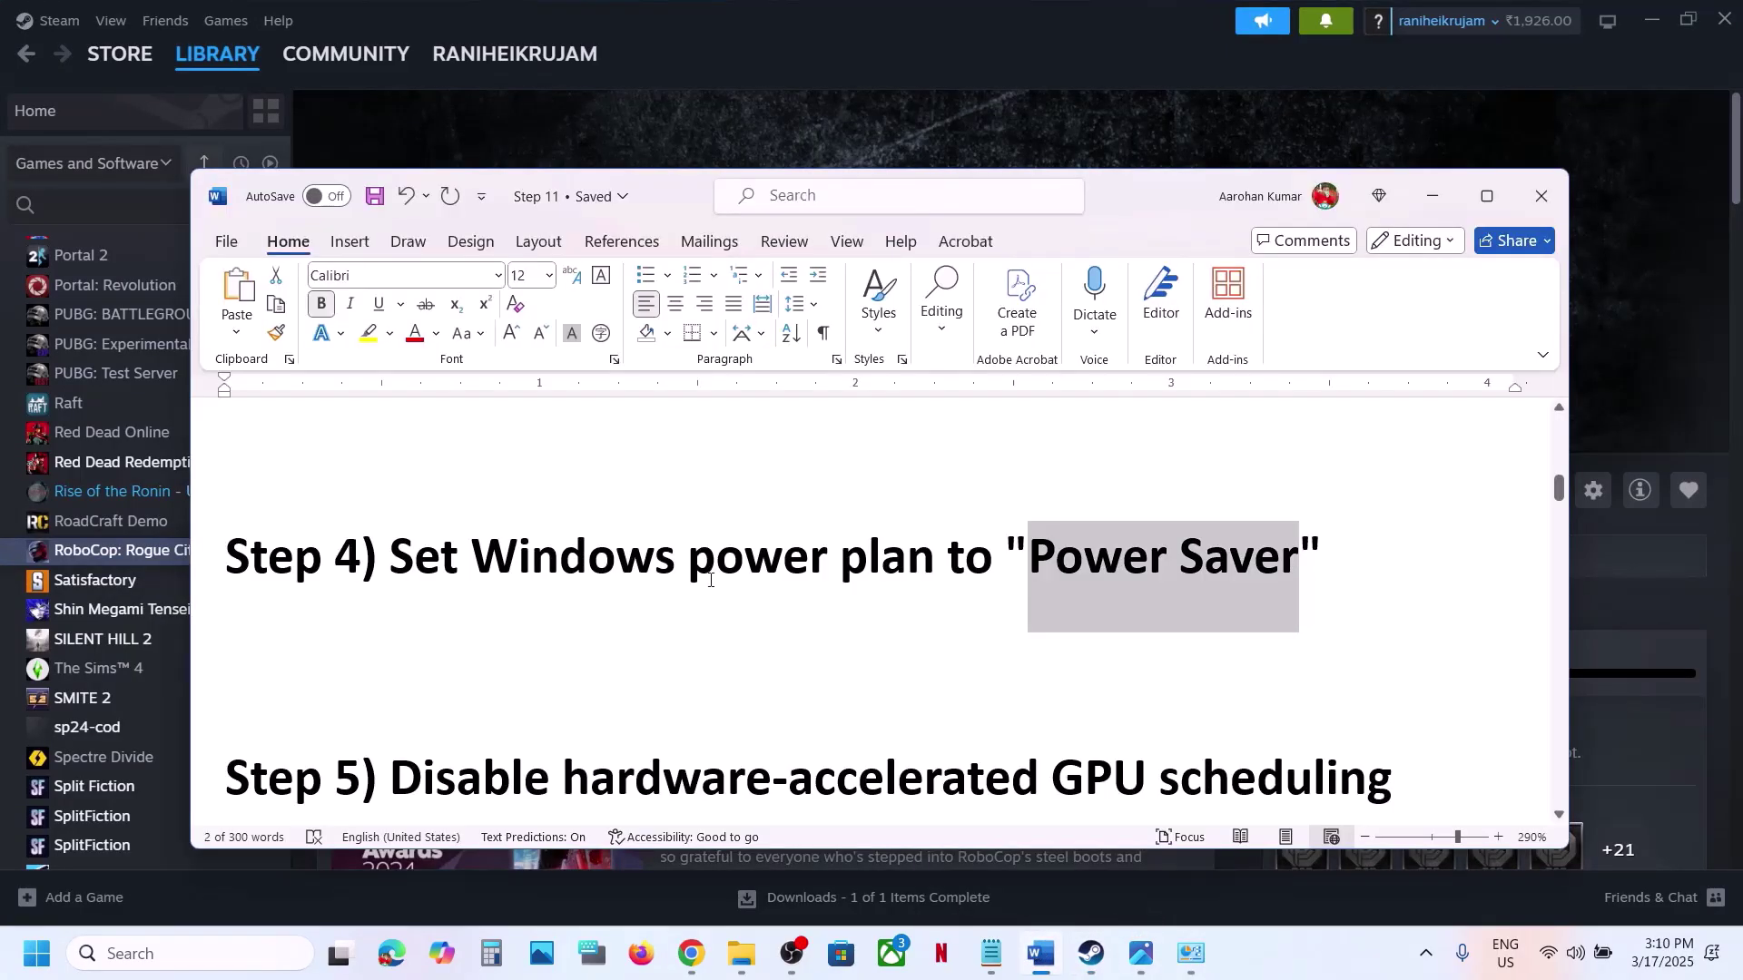
scroll(711, 581, "down", 2)
left_click_drag(592, 572, 1359, 558)
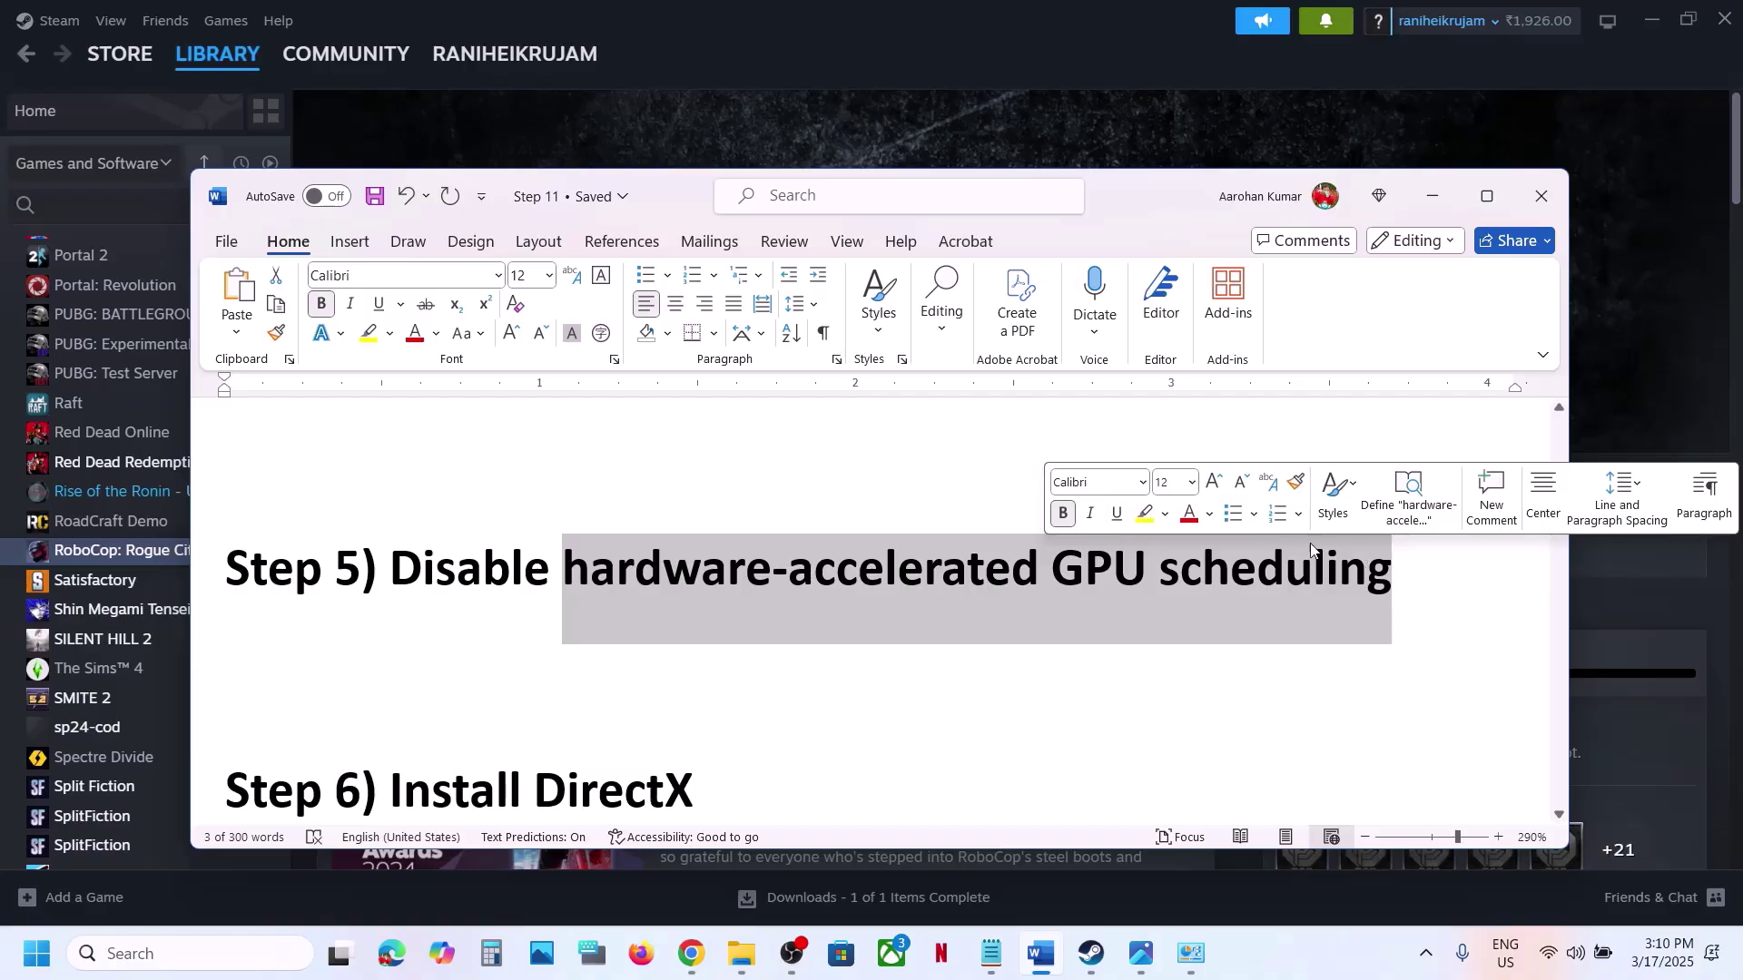
Open the advanced graphics settings for the display in Windows Settings and set Hardware-accelerated GPU scheduling to Off
key("super+i")
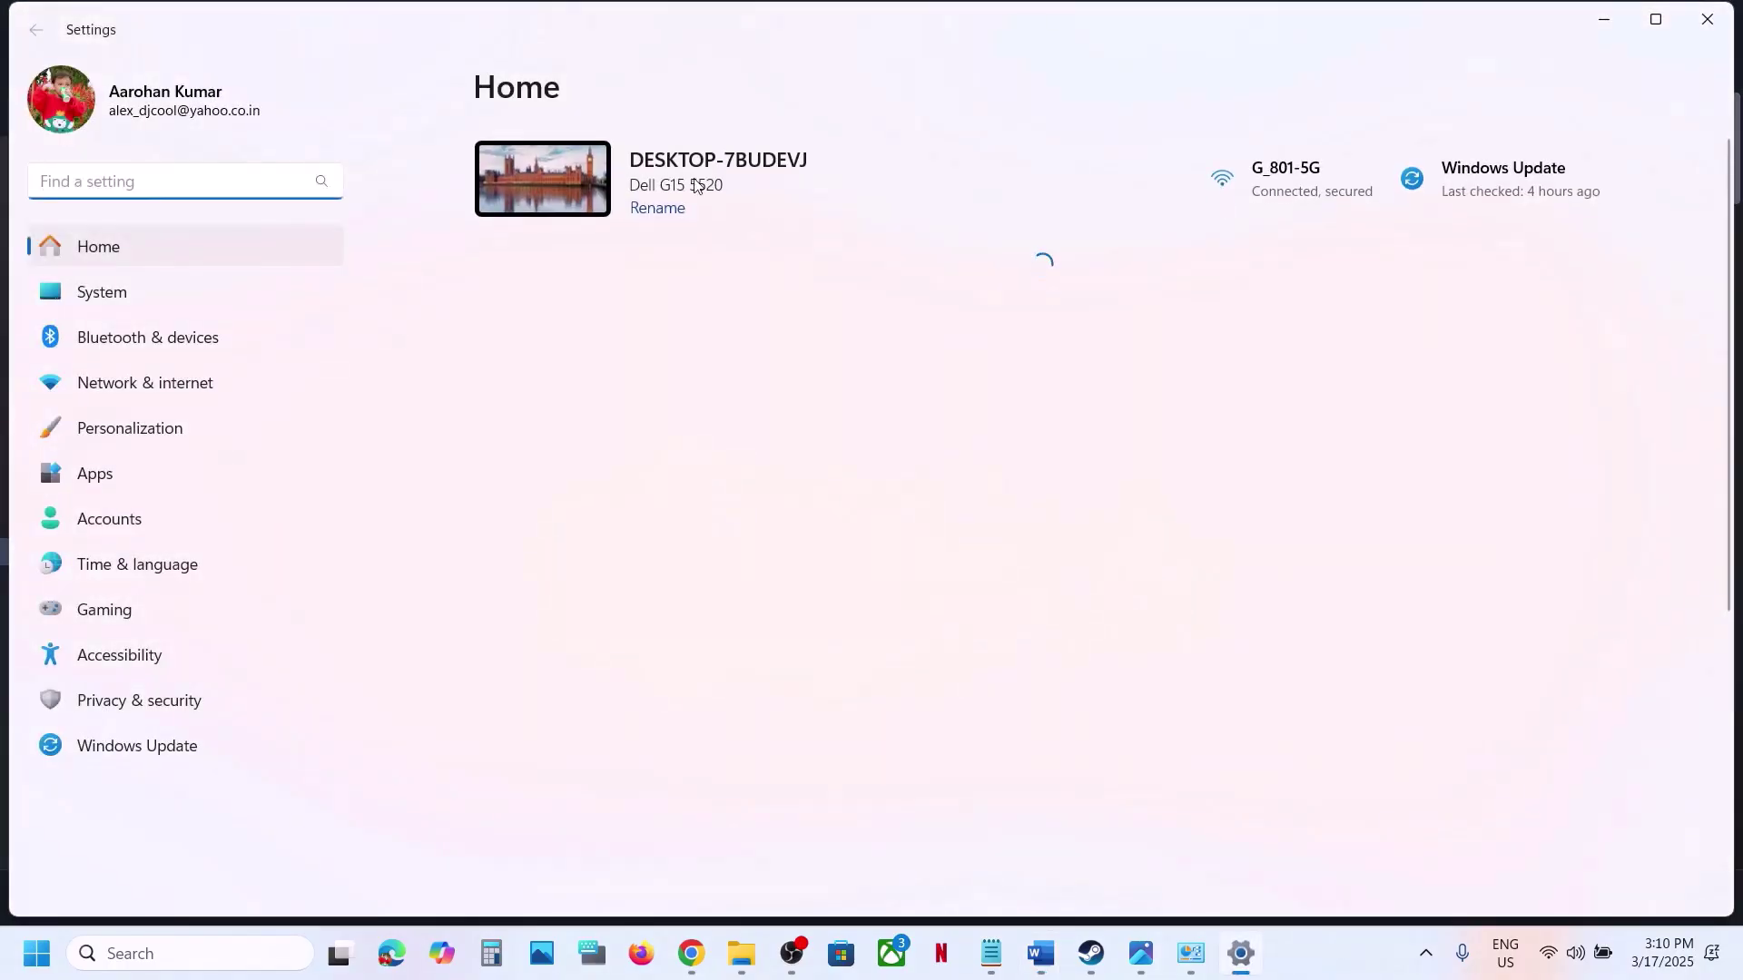
left_click(206, 284)
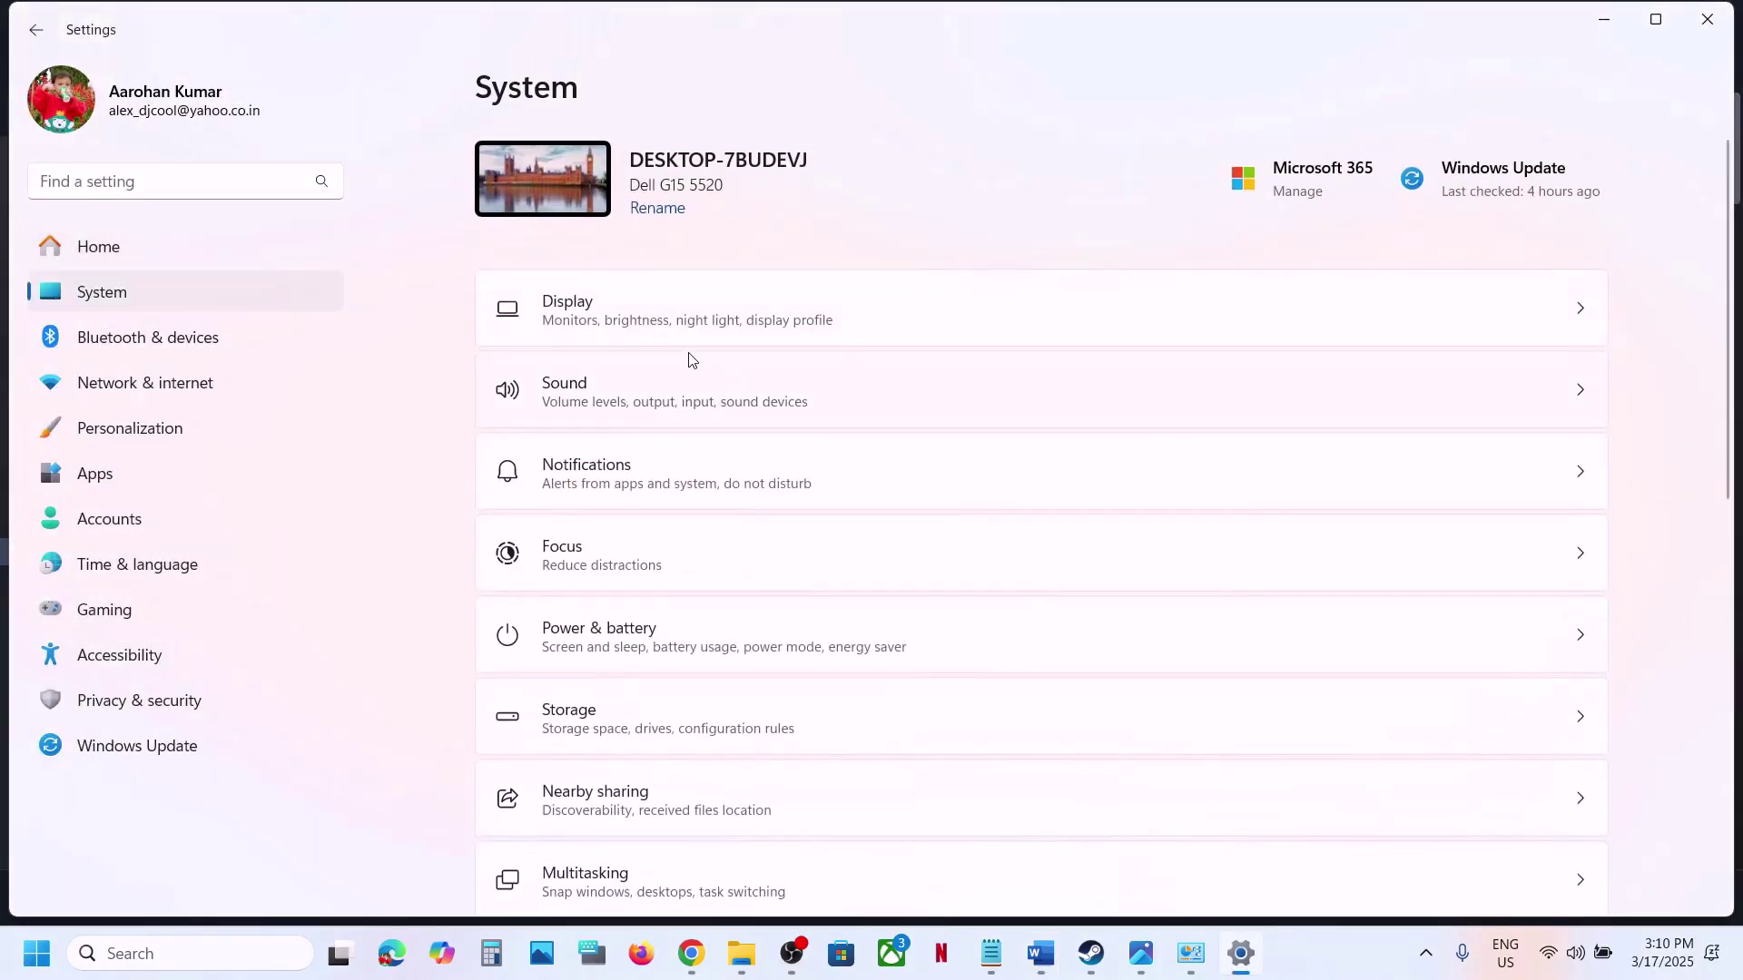
left_click(665, 327)
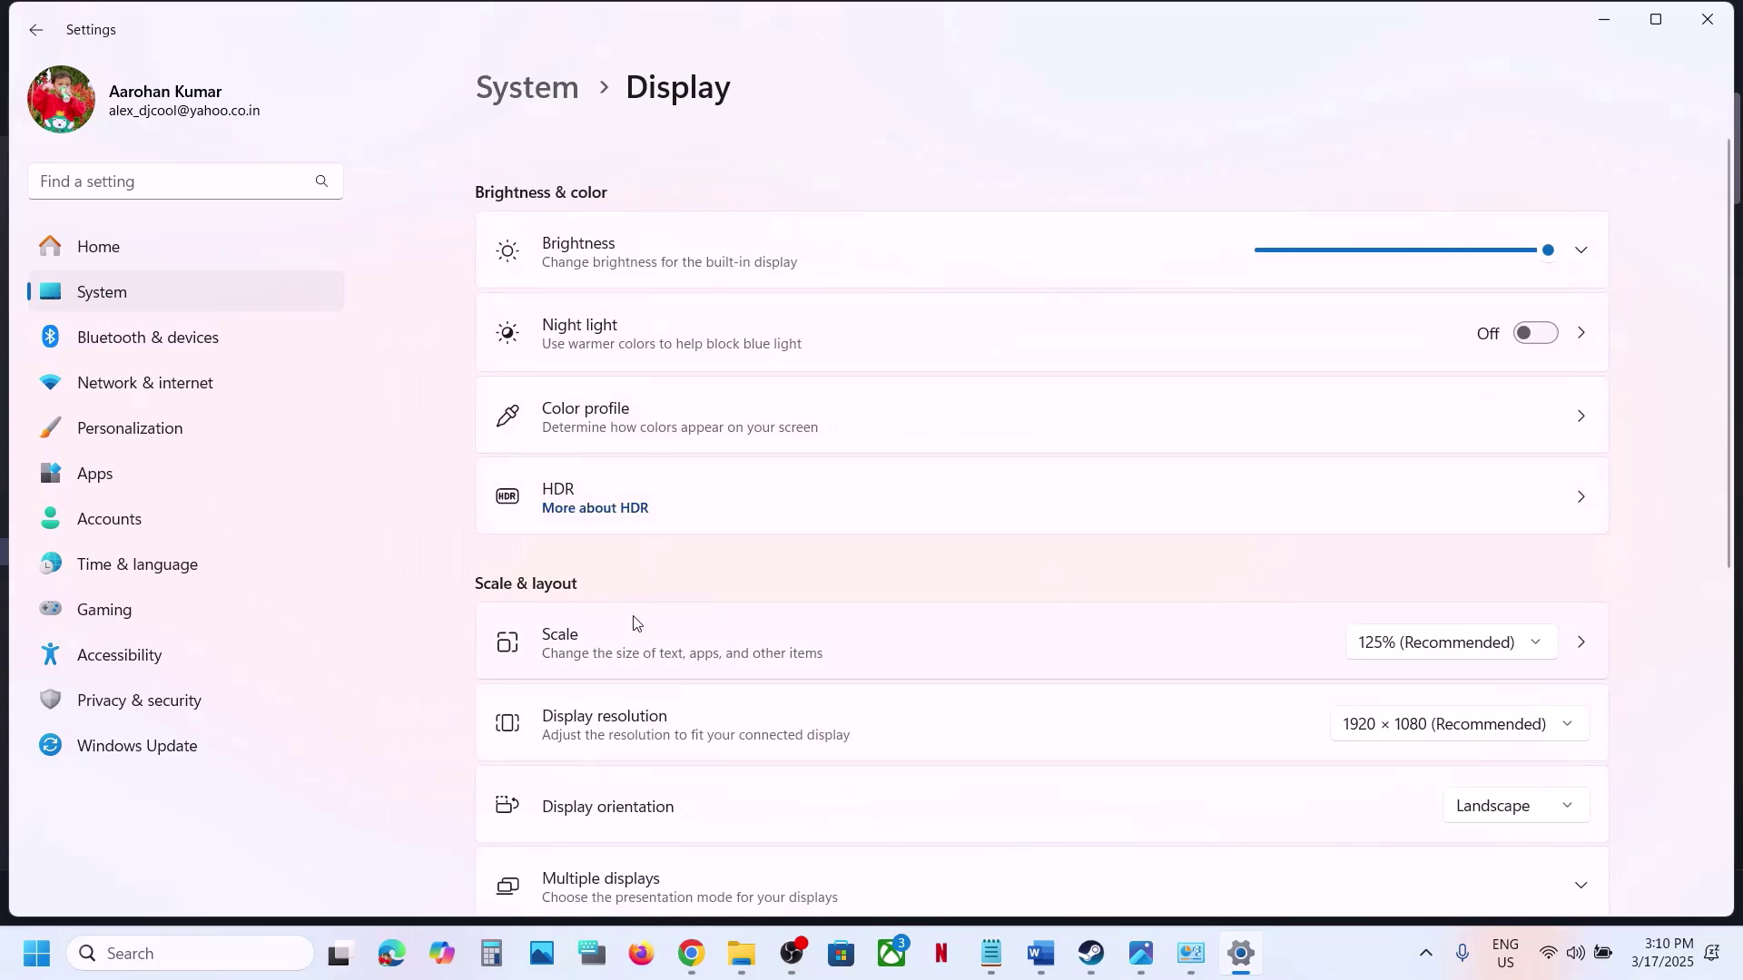
scroll(670, 604, "down", 5)
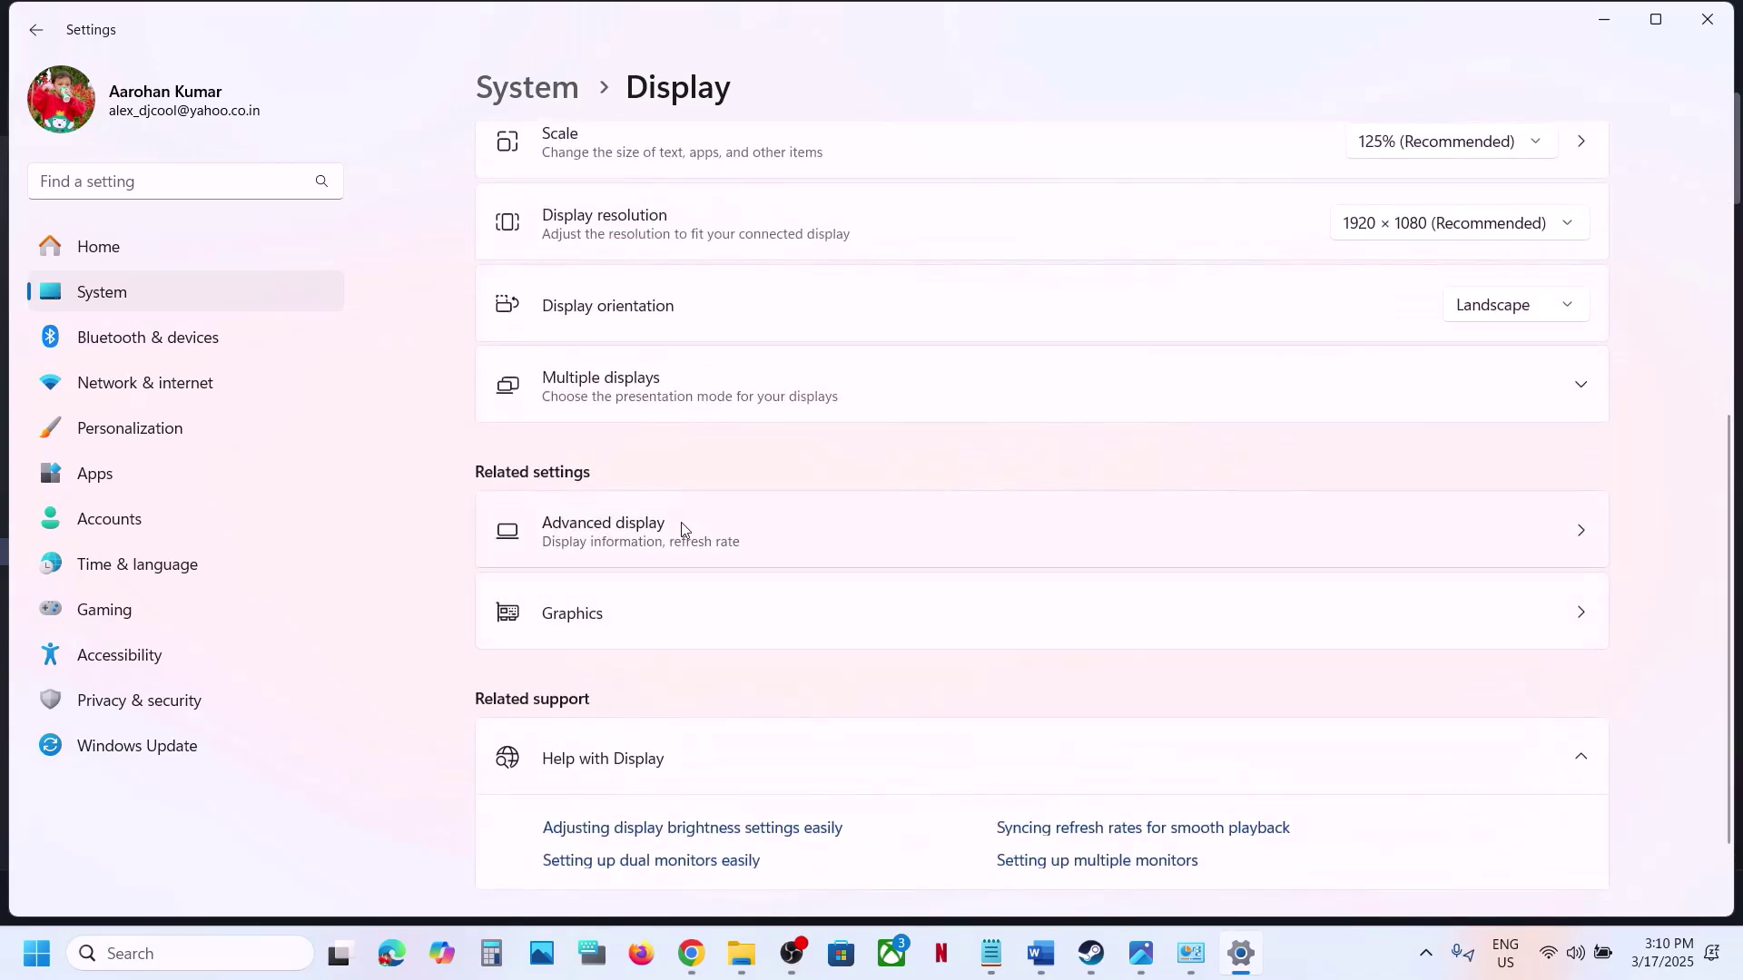
left_click(627, 614)
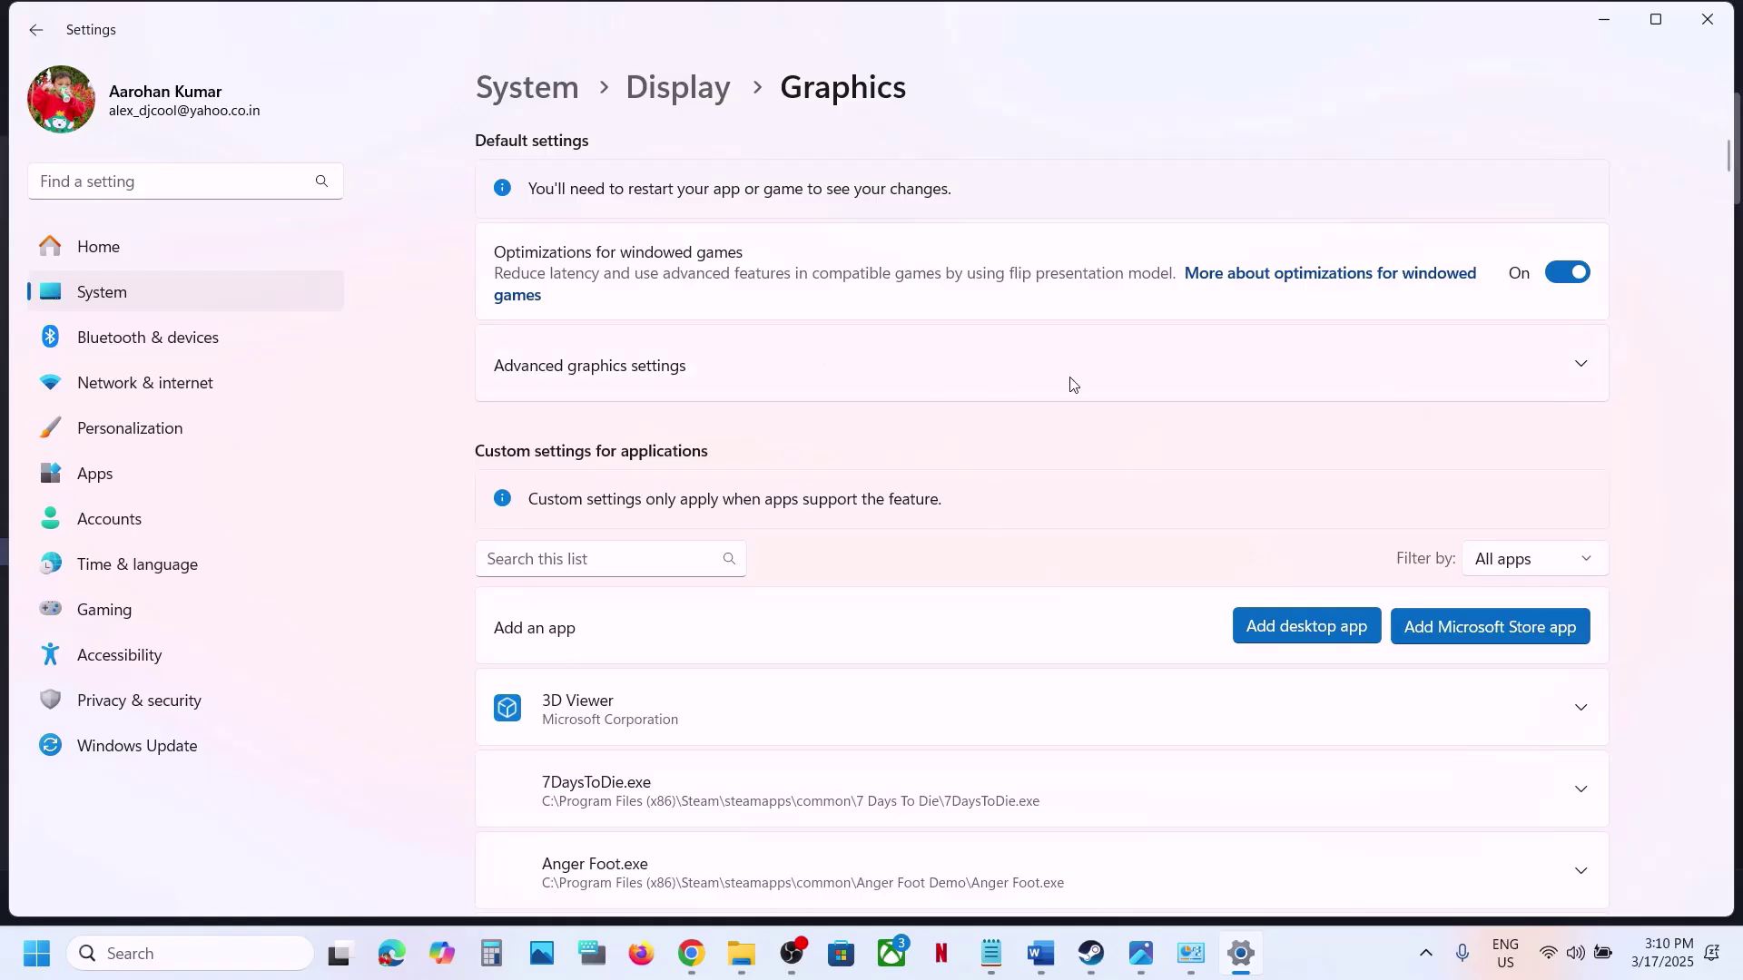
left_click(647, 372)
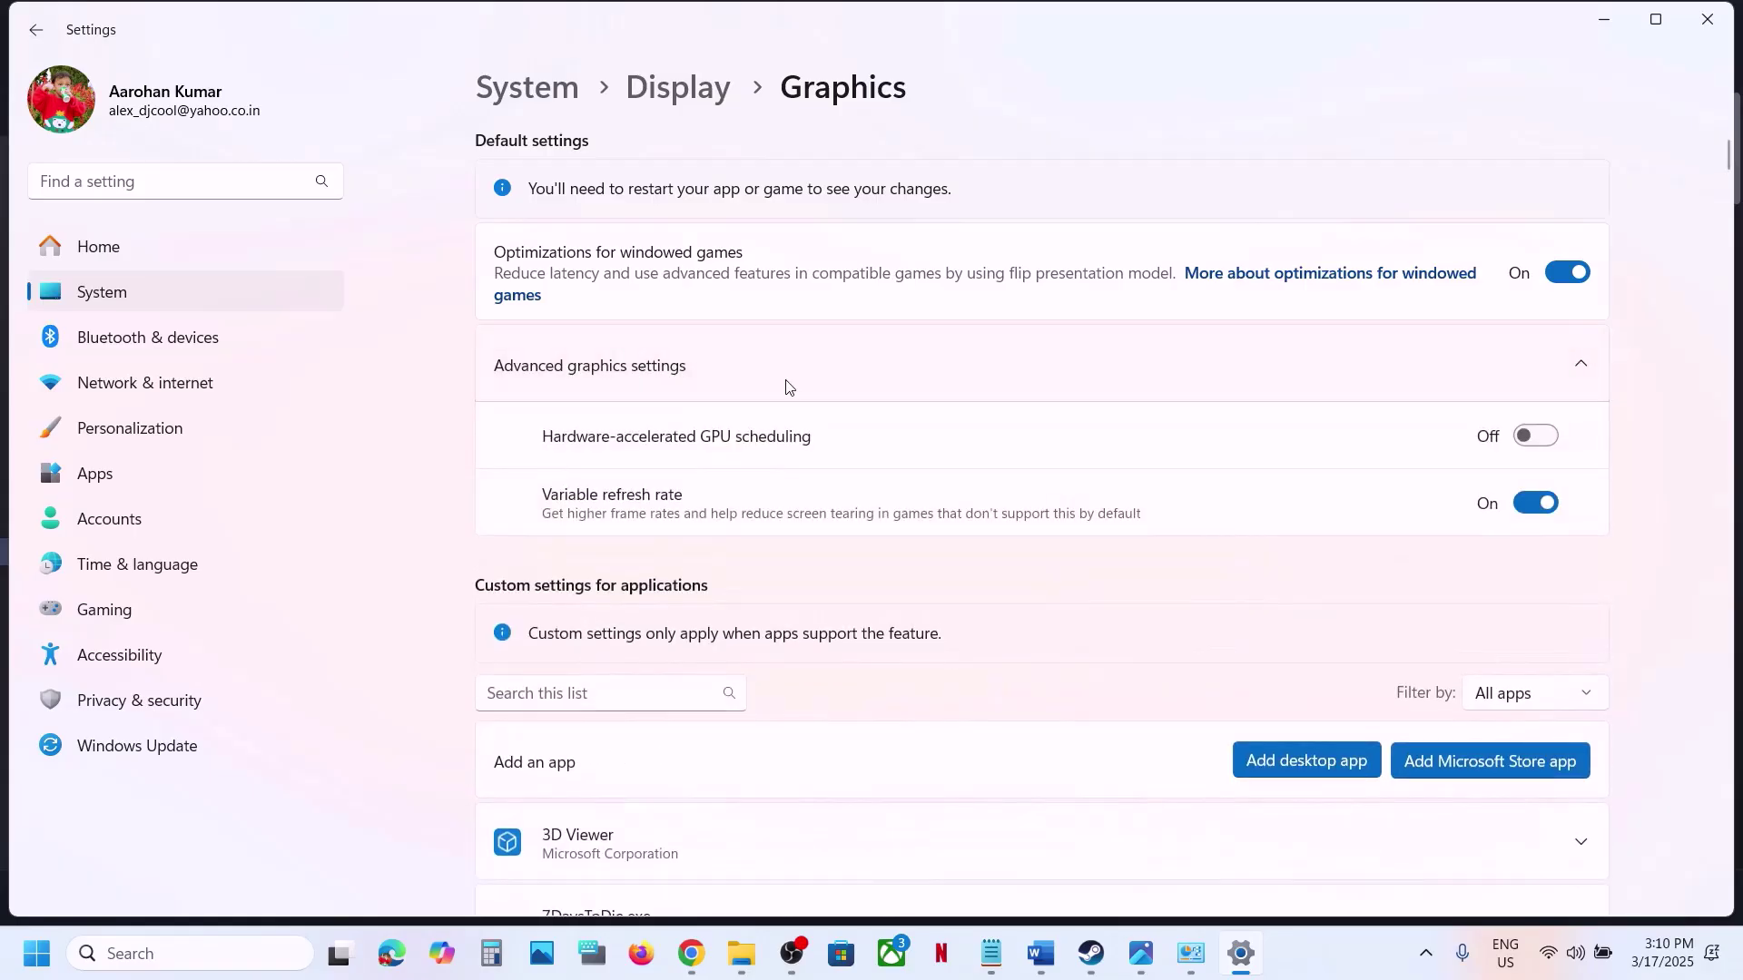
left_click(1537, 437)
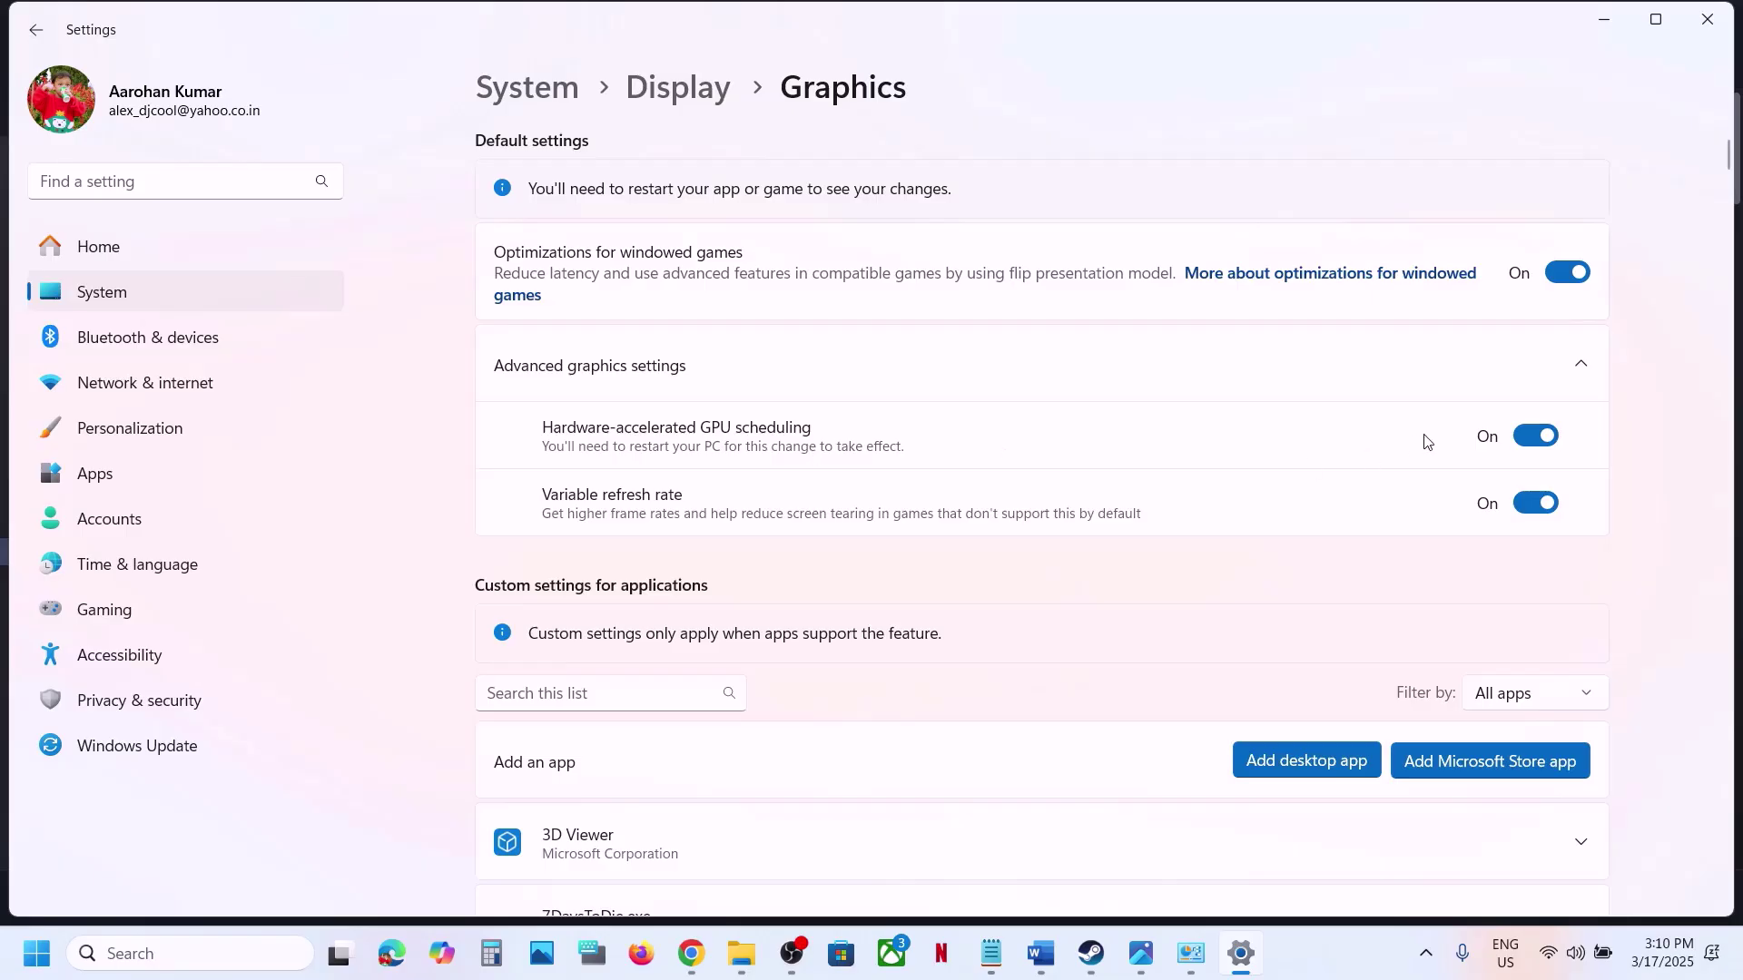
left_click(1534, 440)
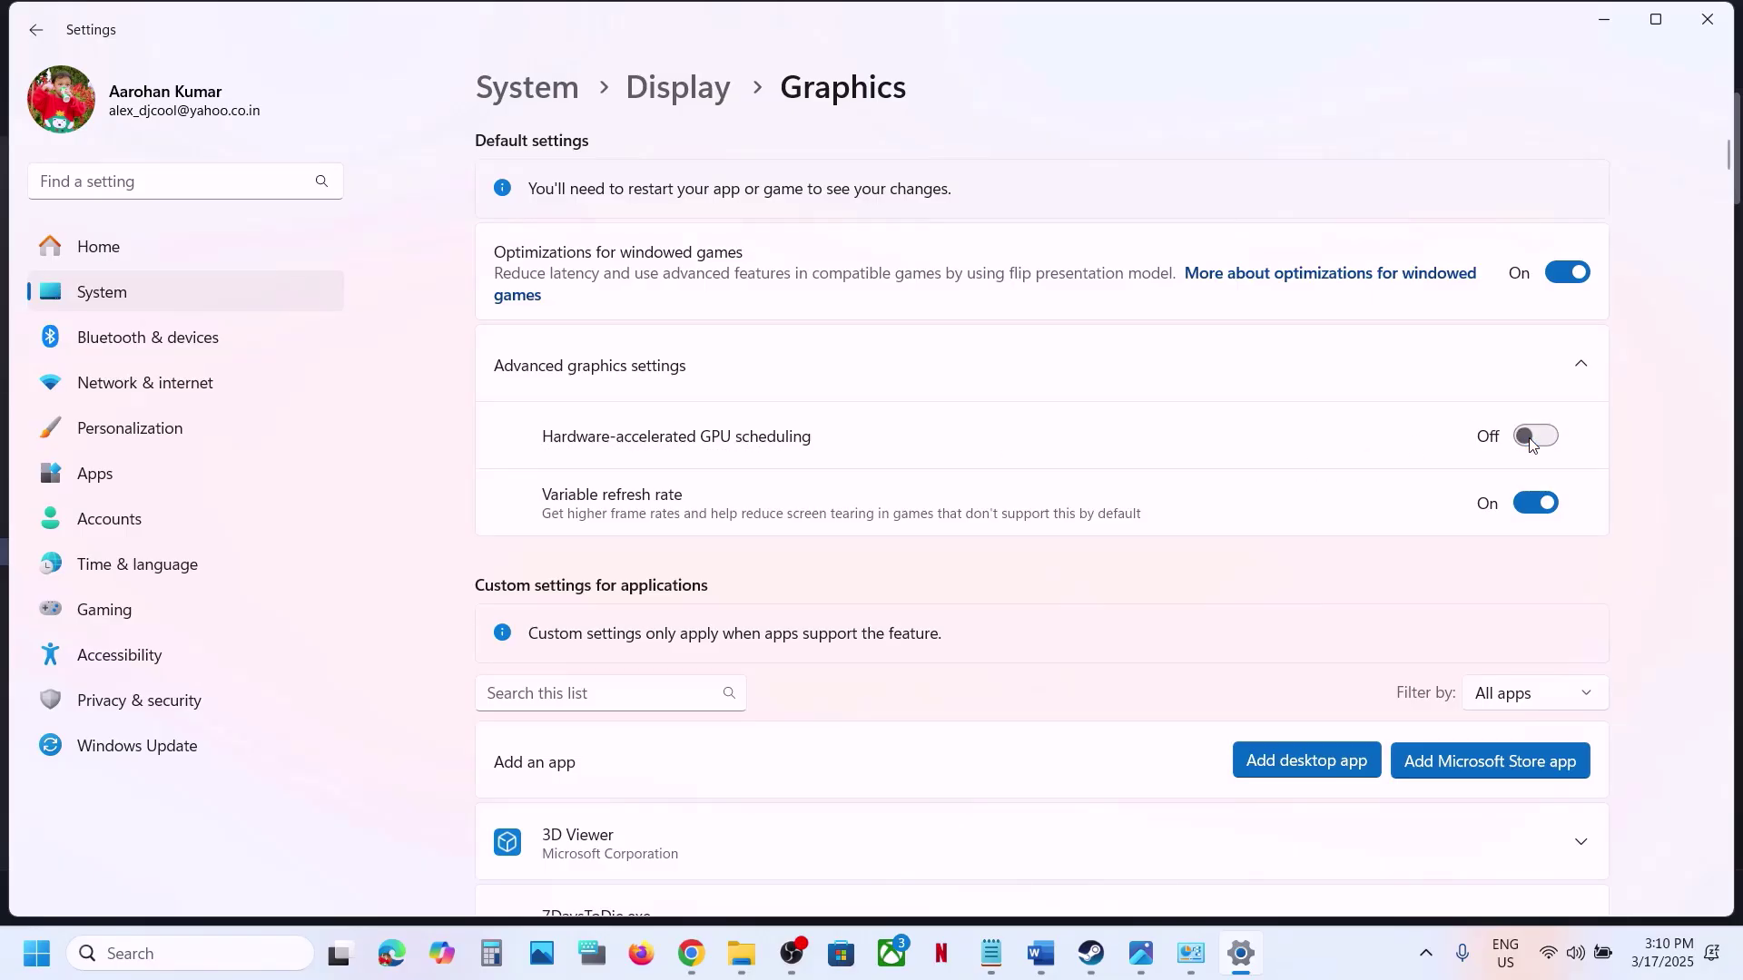
Close Windows Settings and copy the DirectX download link under Step 6 in the Word document
left_click(1715, 24)
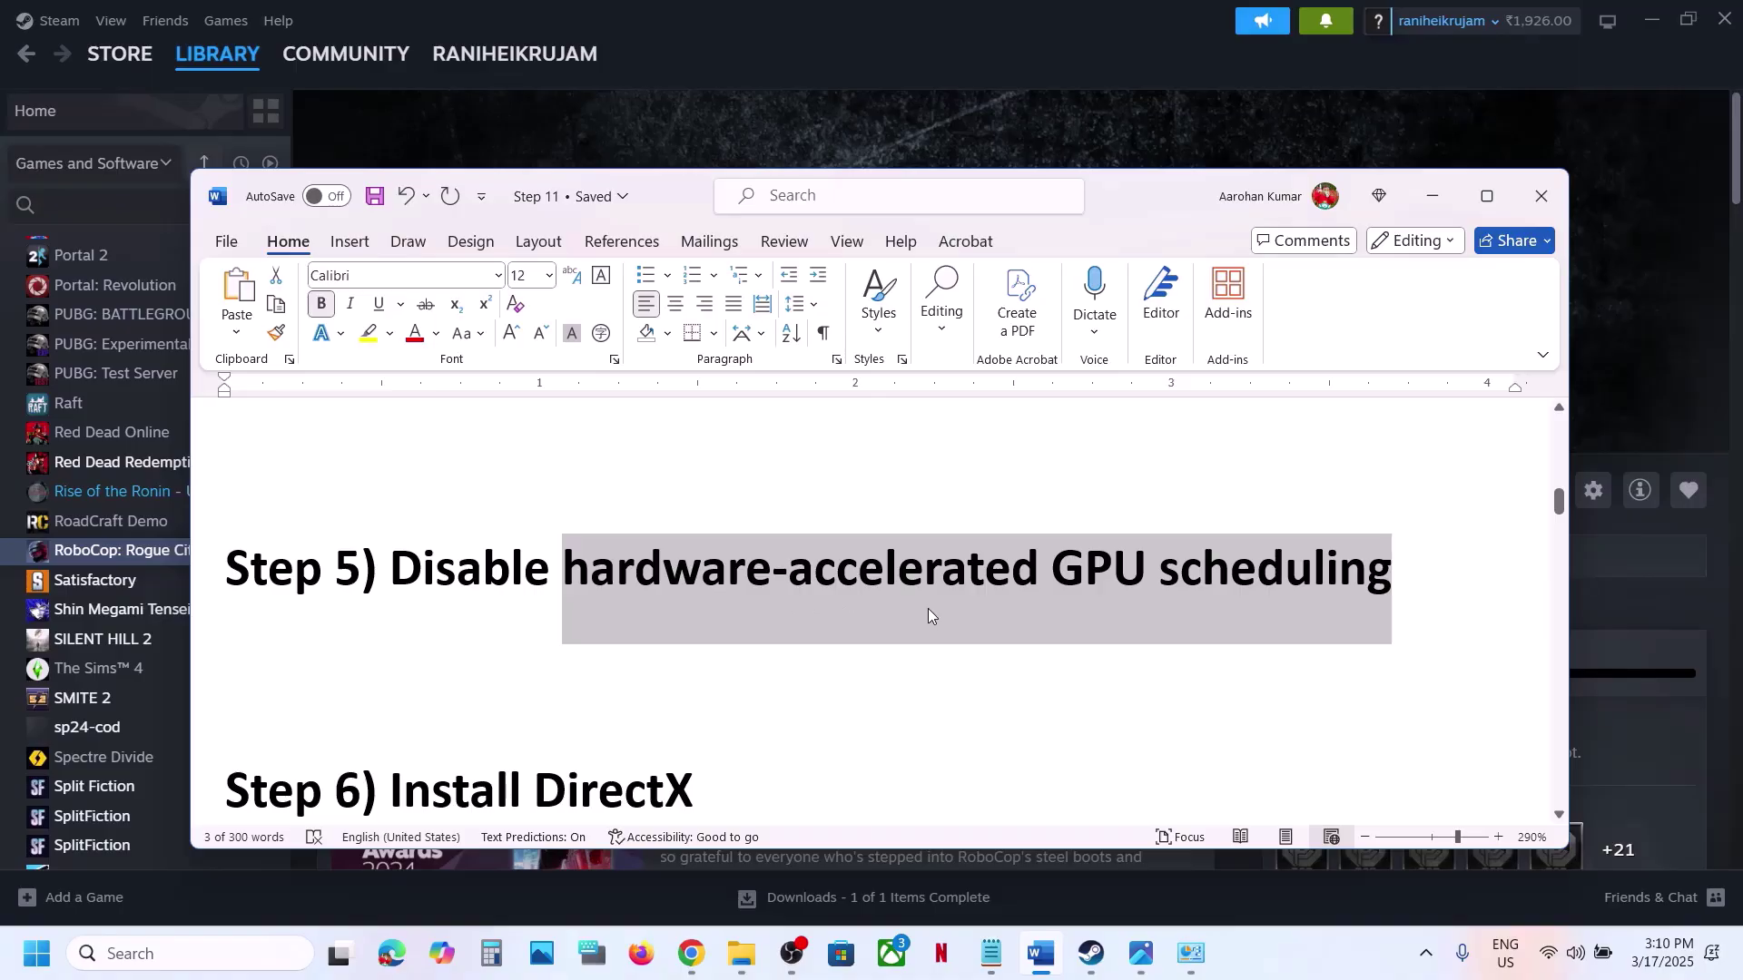
scroll(622, 659, "down", 3)
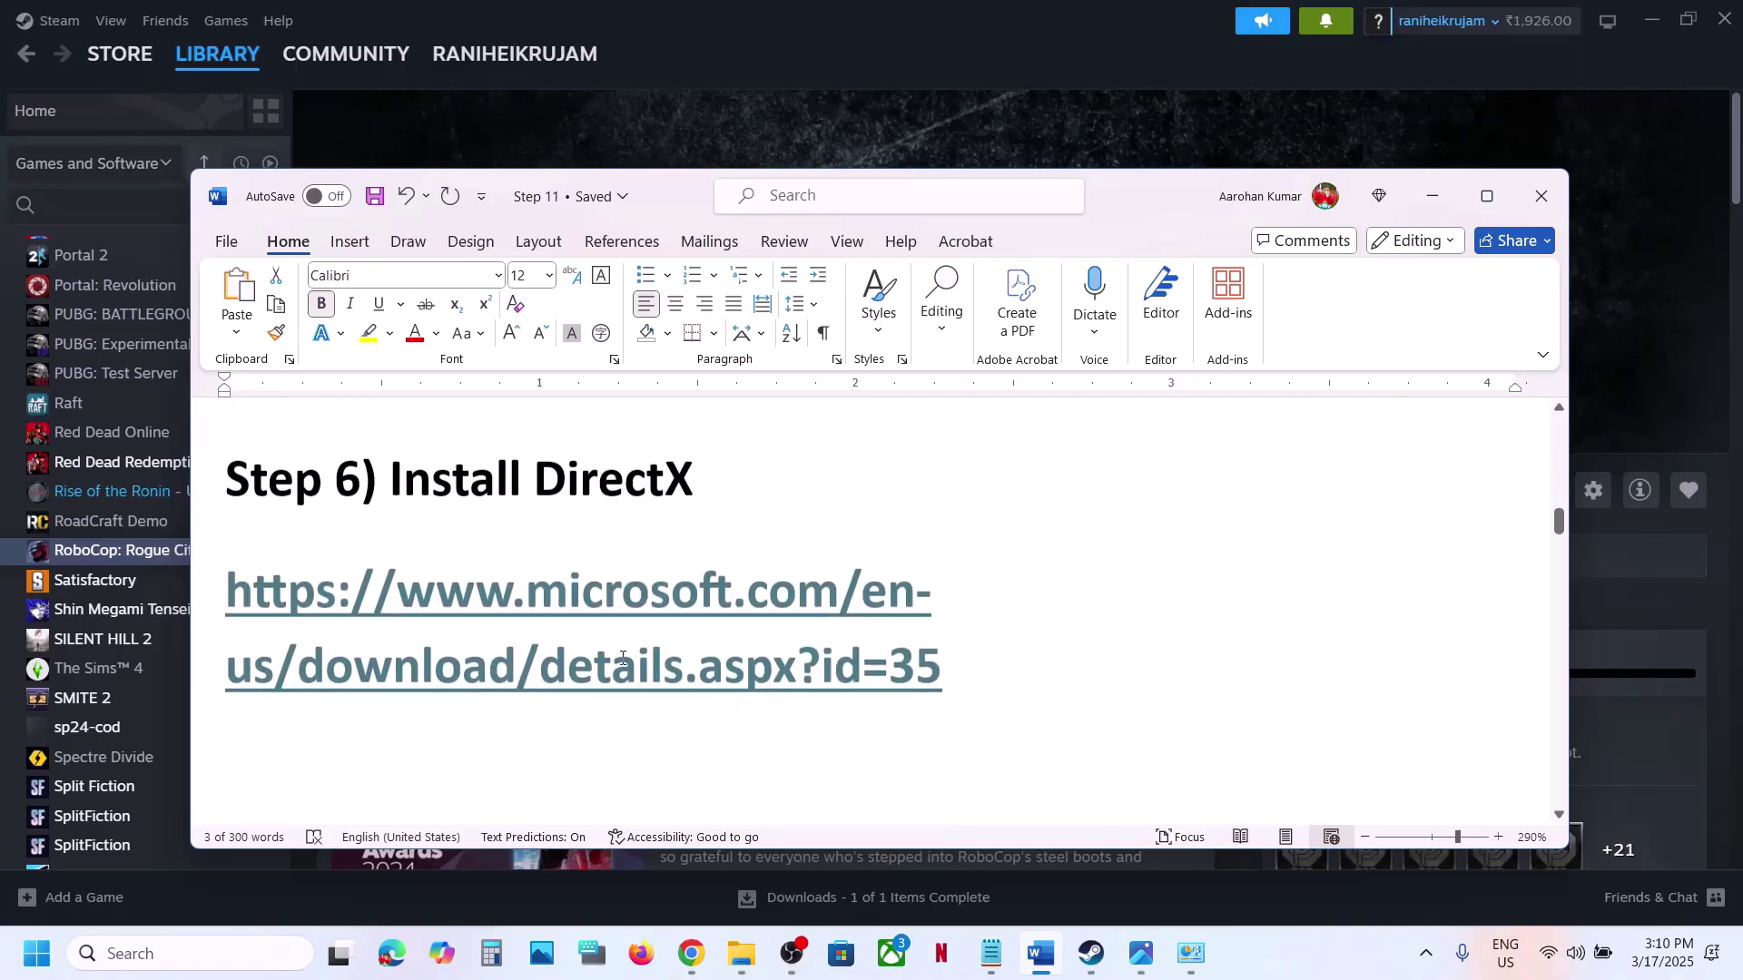
left_click_drag(989, 659, 221, 592)
key("ctrl+c")
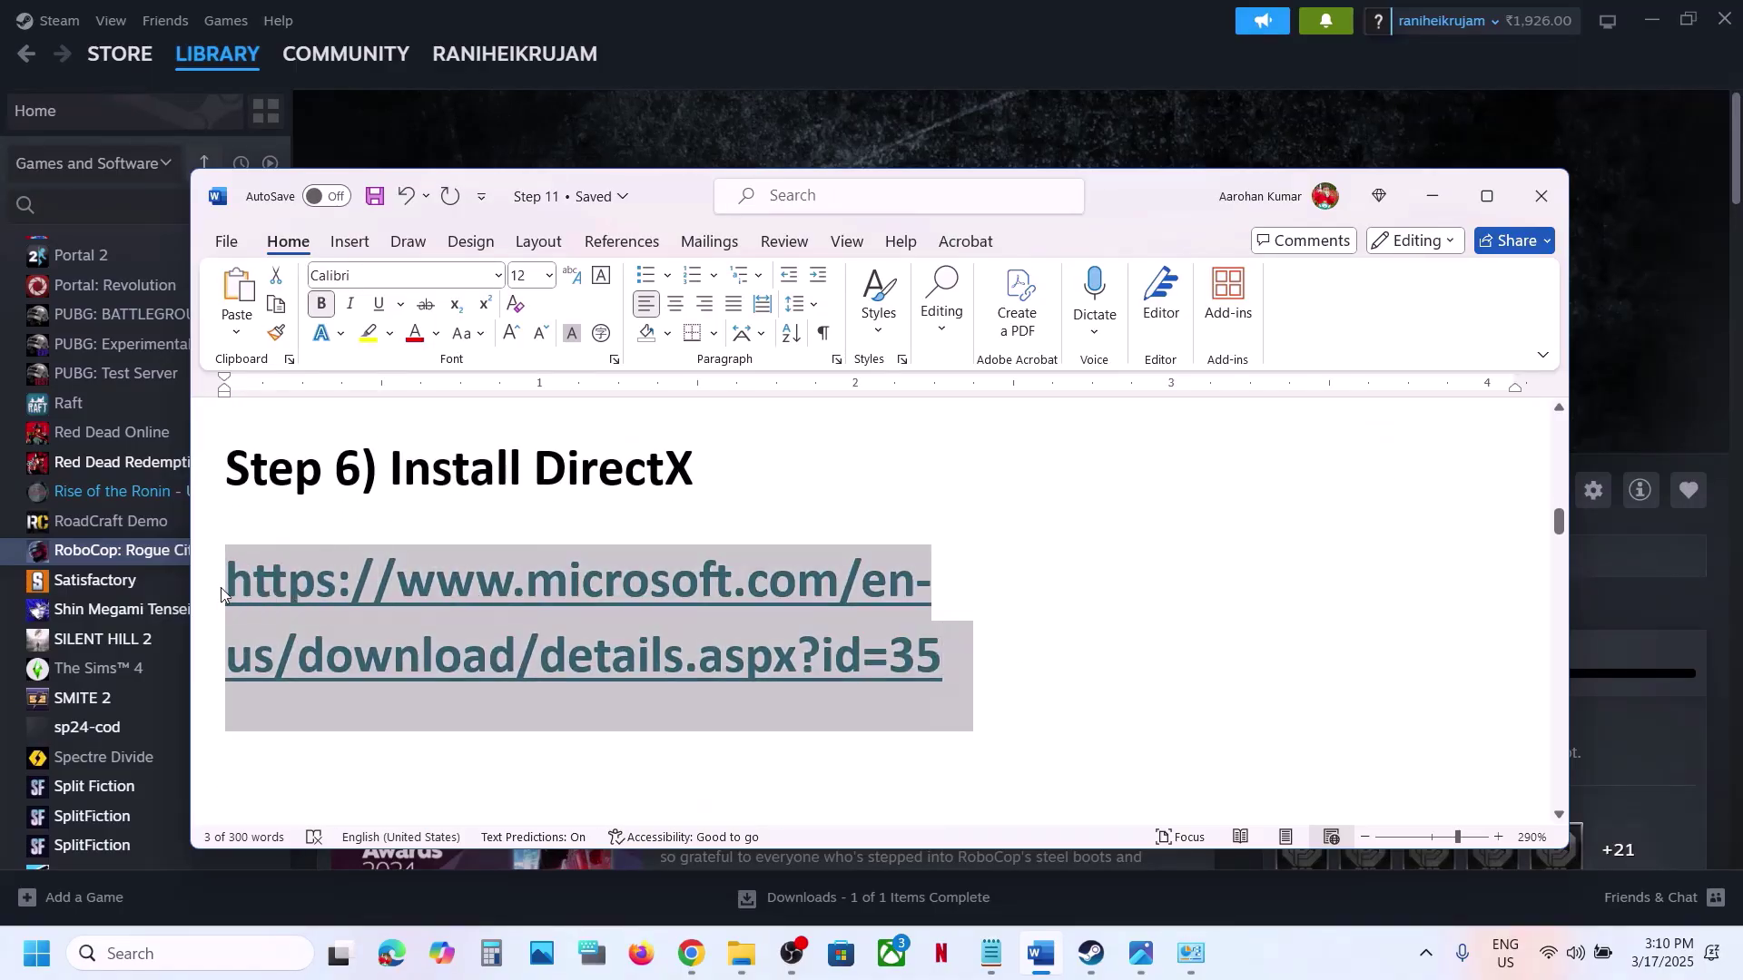
Switch to Chrome and load the copied Microsoft DirectX download link in the New Tab page
left_click(692, 953)
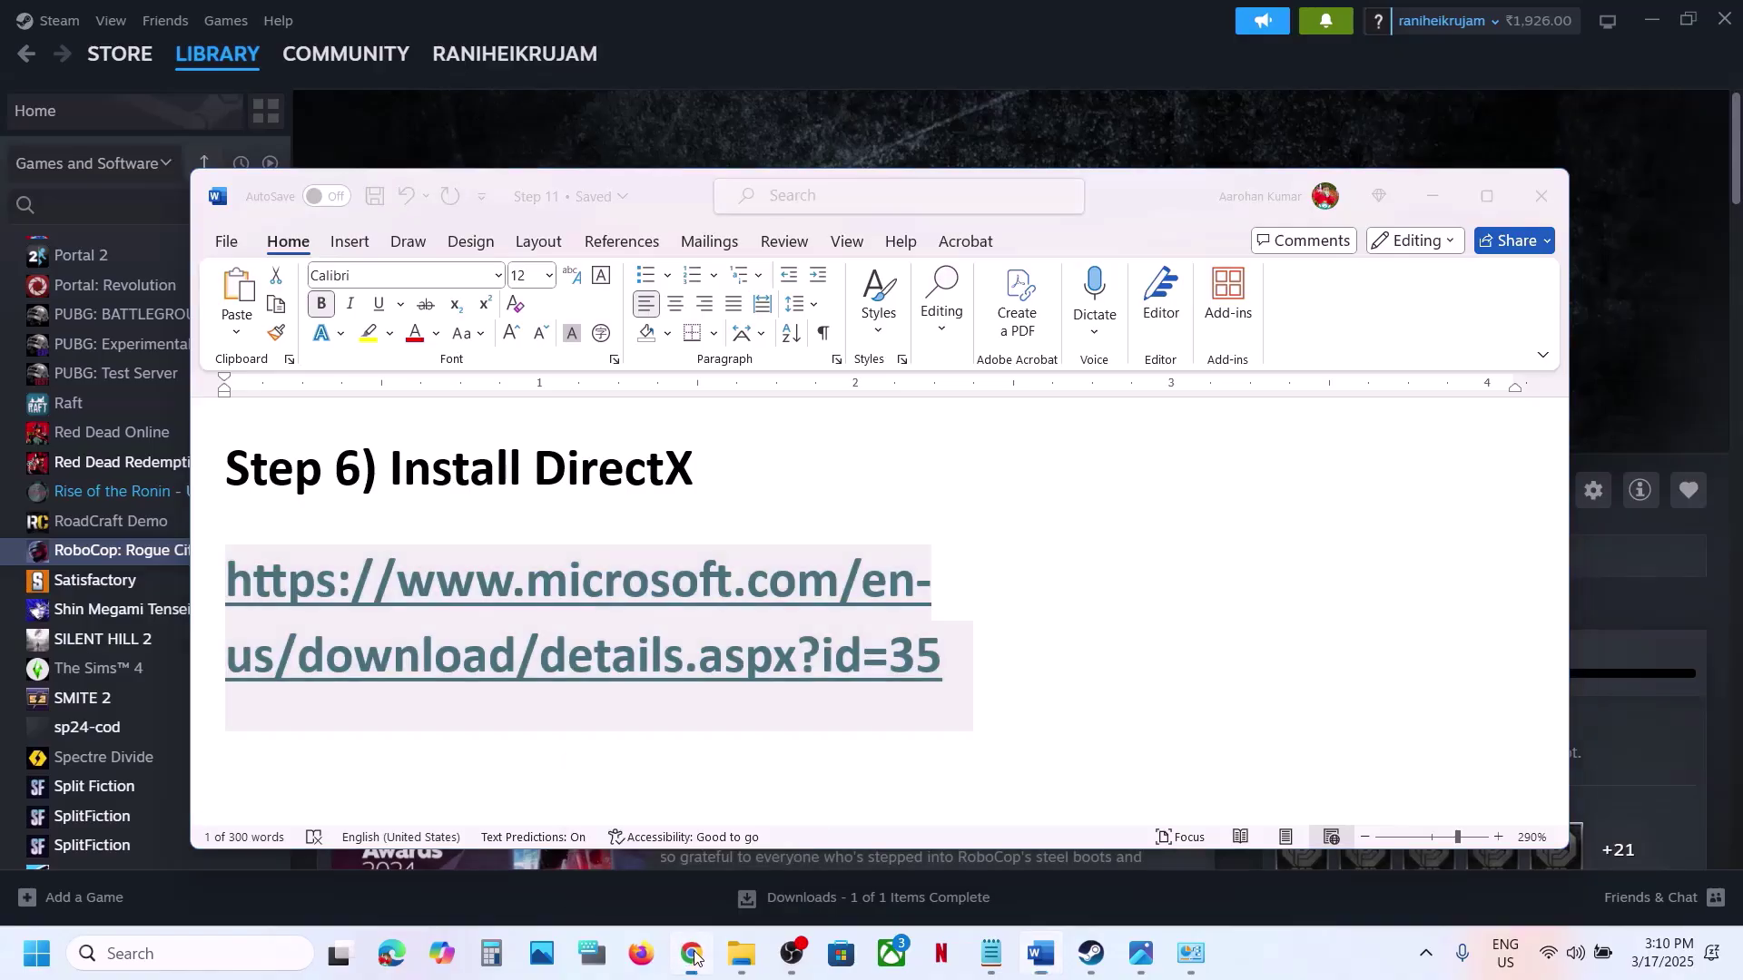
left_click(332, 23)
key("ctrl+v")
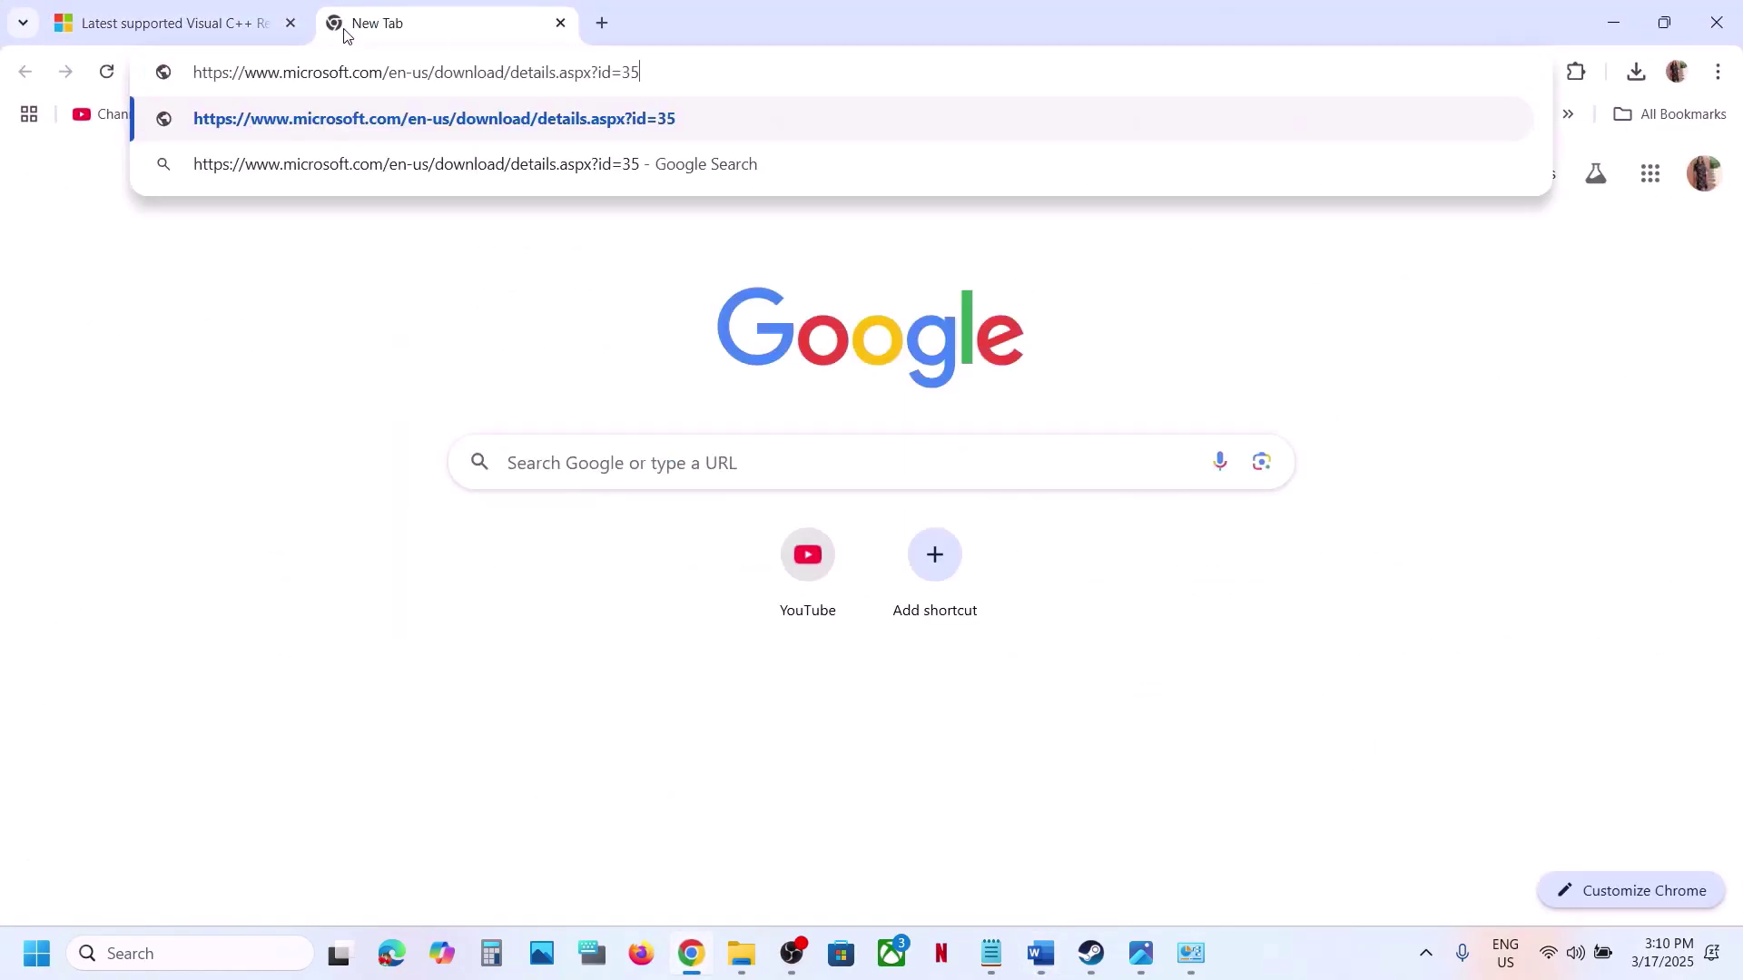
key("Return")
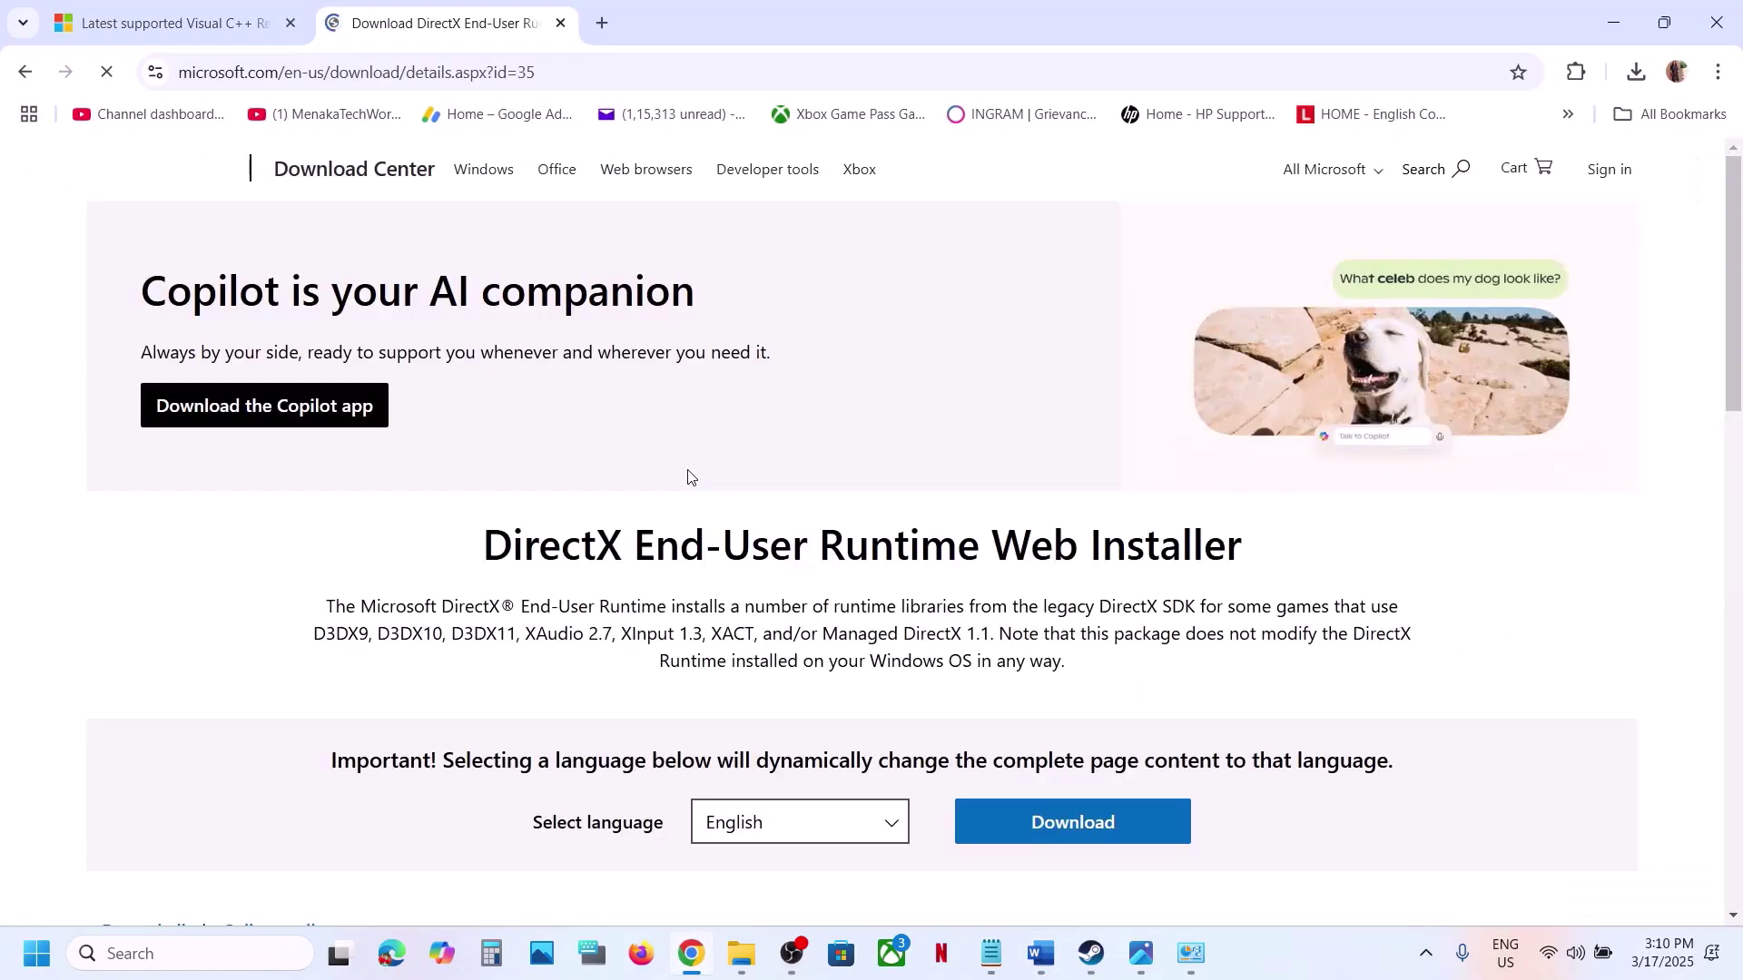
Download the DirectX End-User Runtime Web Installer and complete its setup, accepting the agreement and leaving out the Bing Bar
scroll(530, 661, "down", 2)
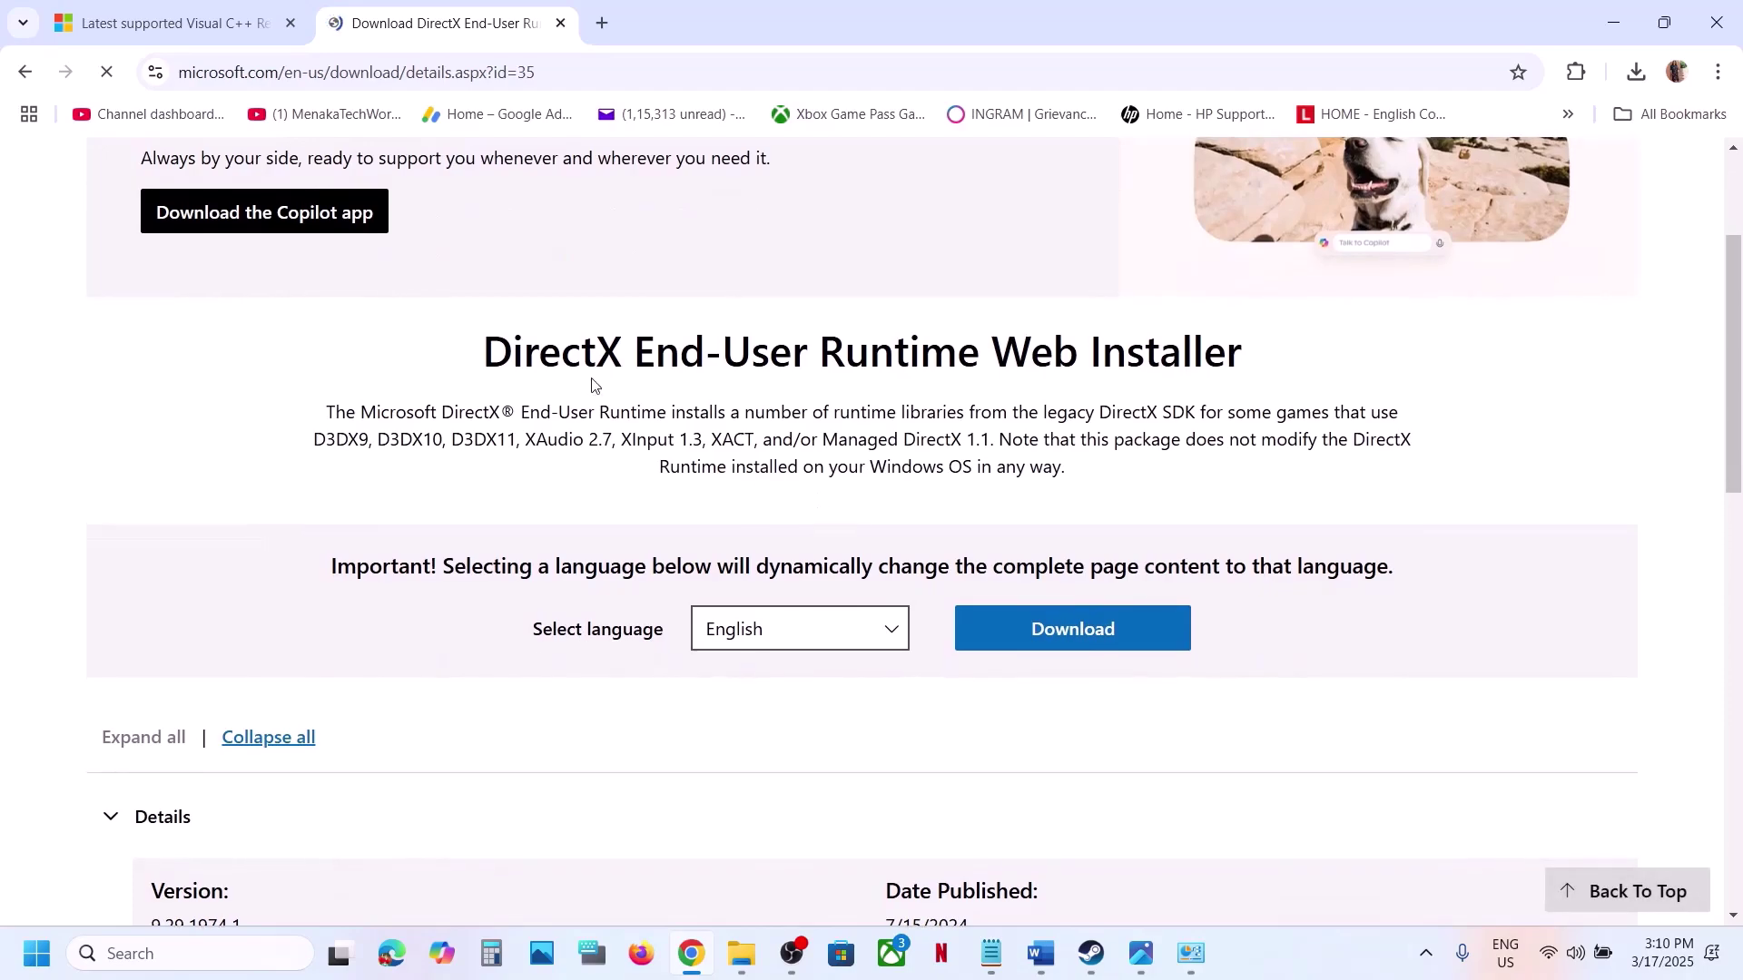
left_click(1083, 629)
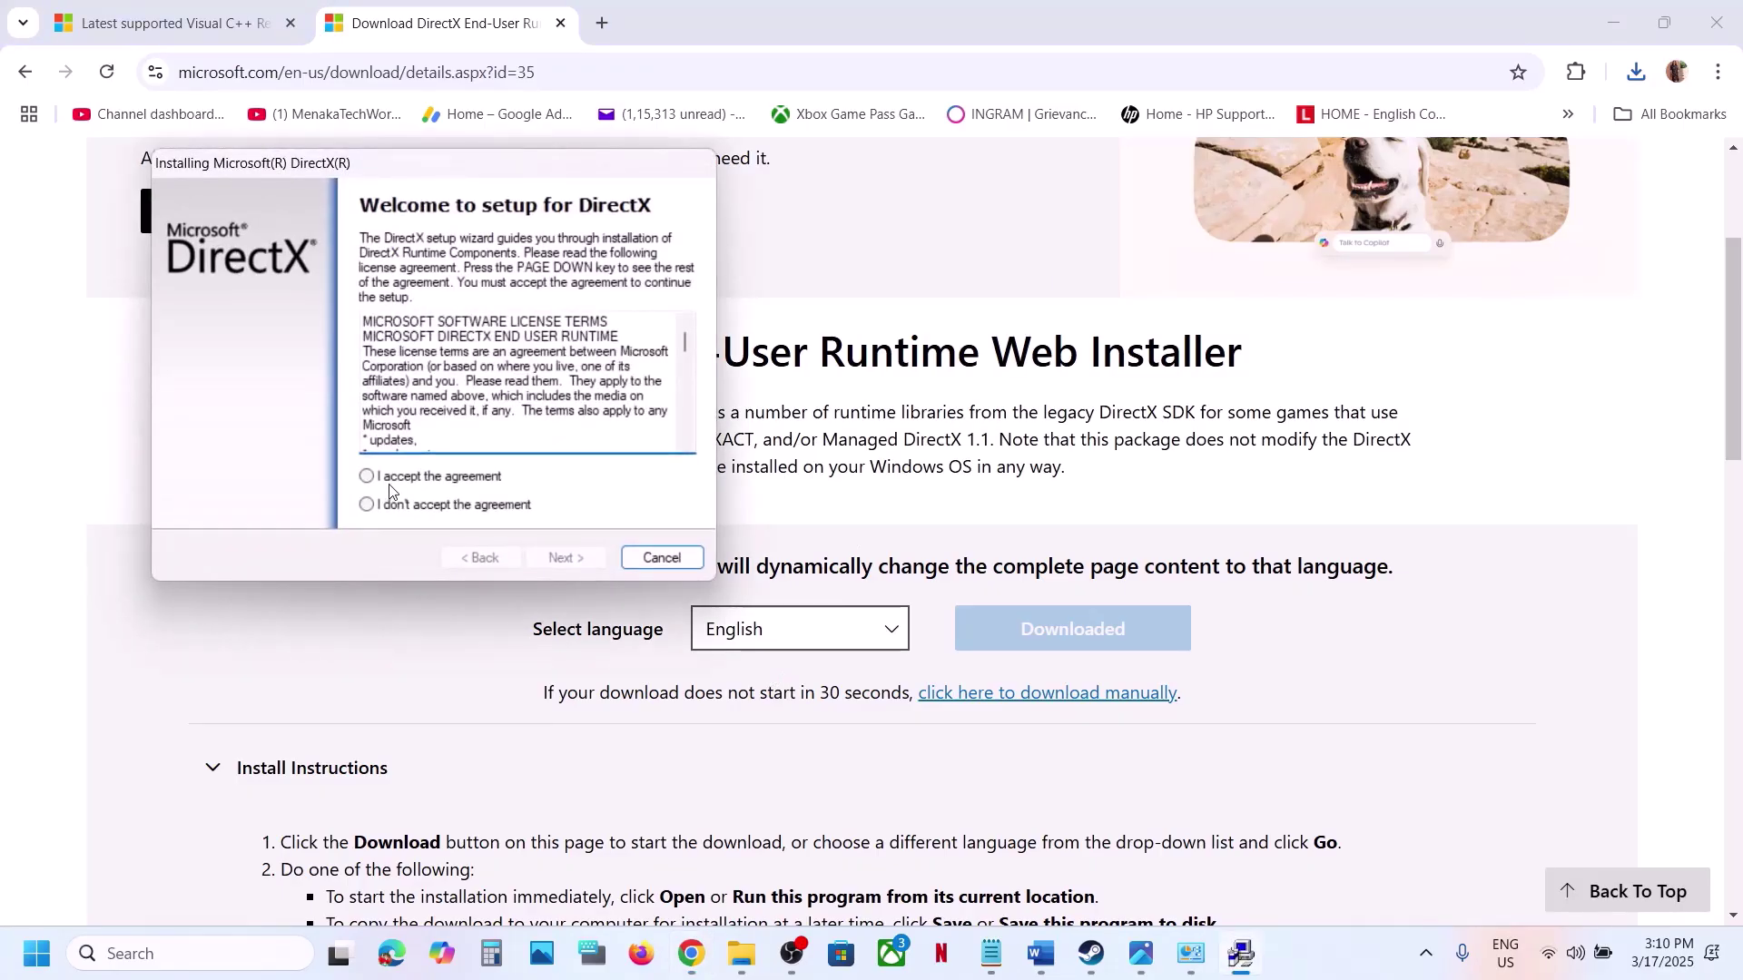
left_click(390, 479)
left_click(579, 558)
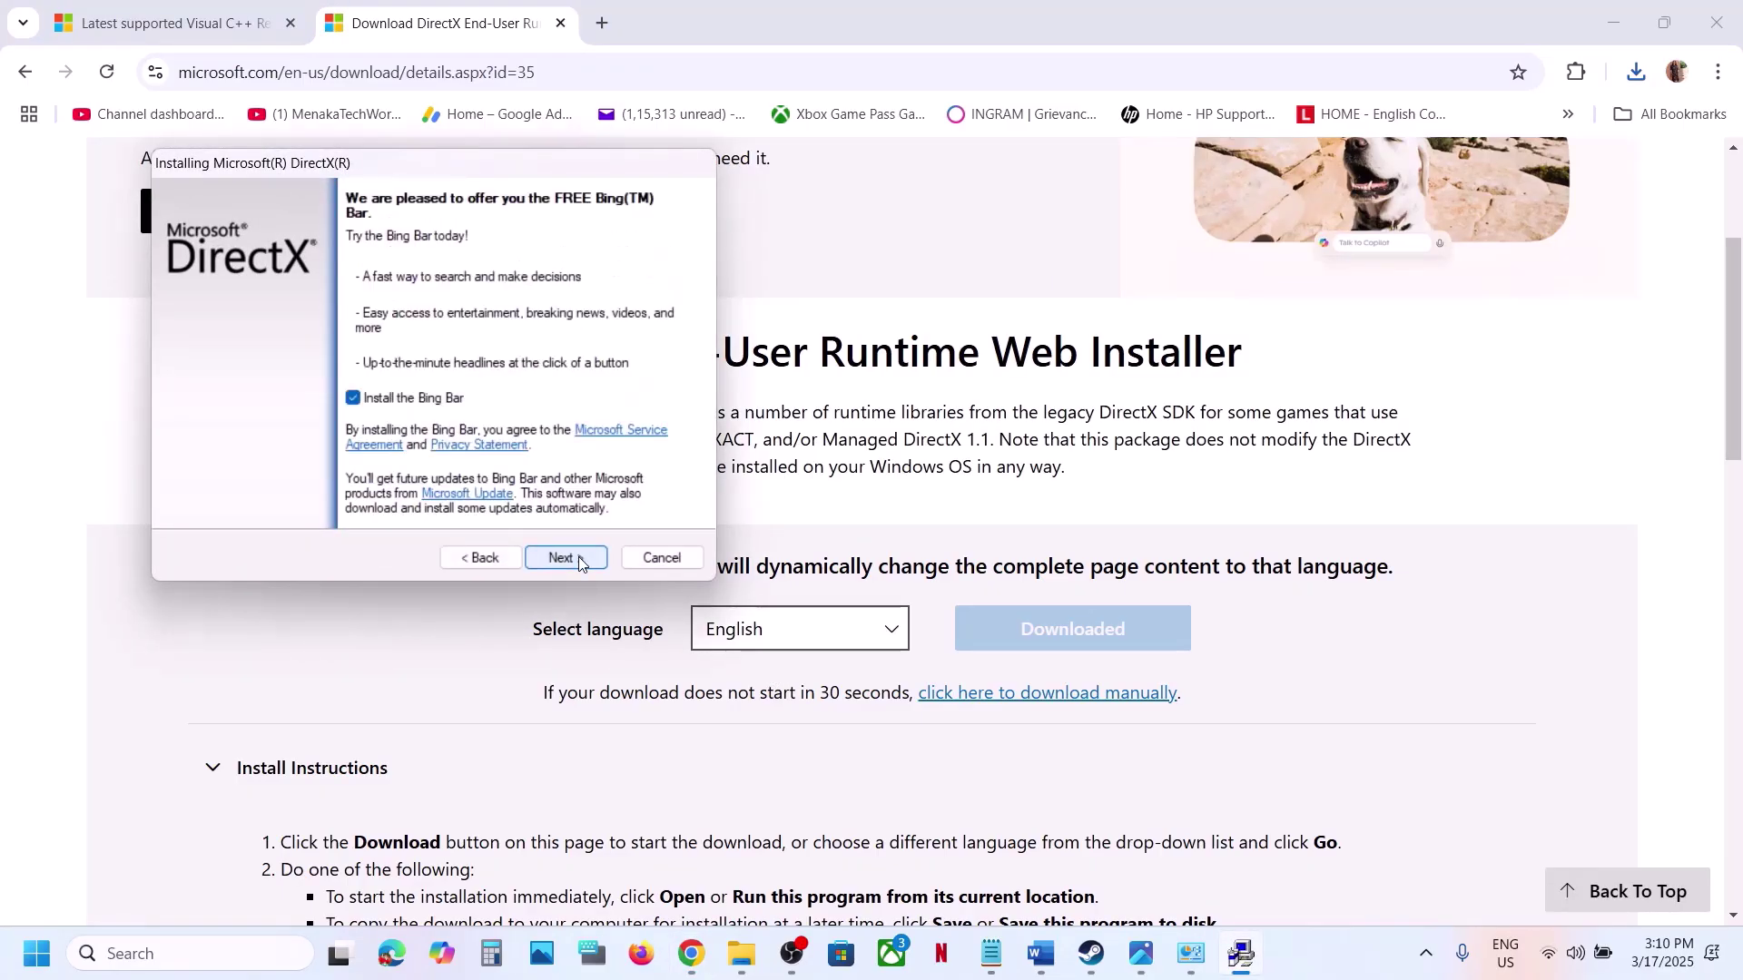
left_click(354, 399)
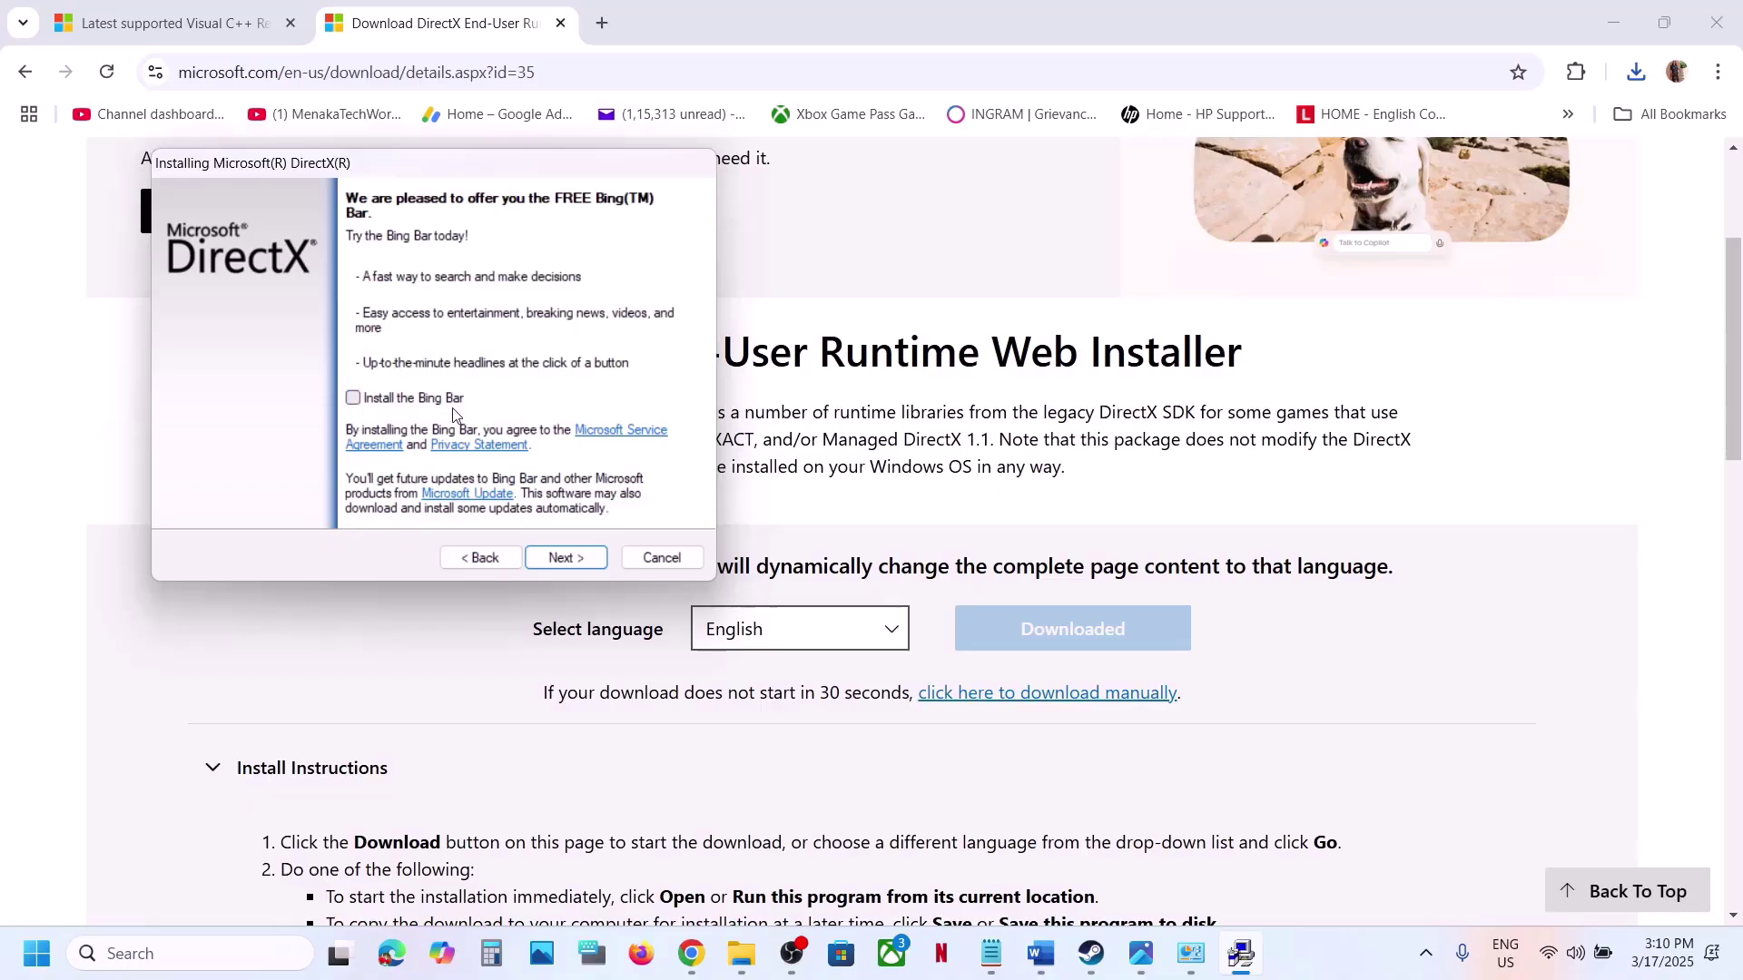
left_click(572, 561)
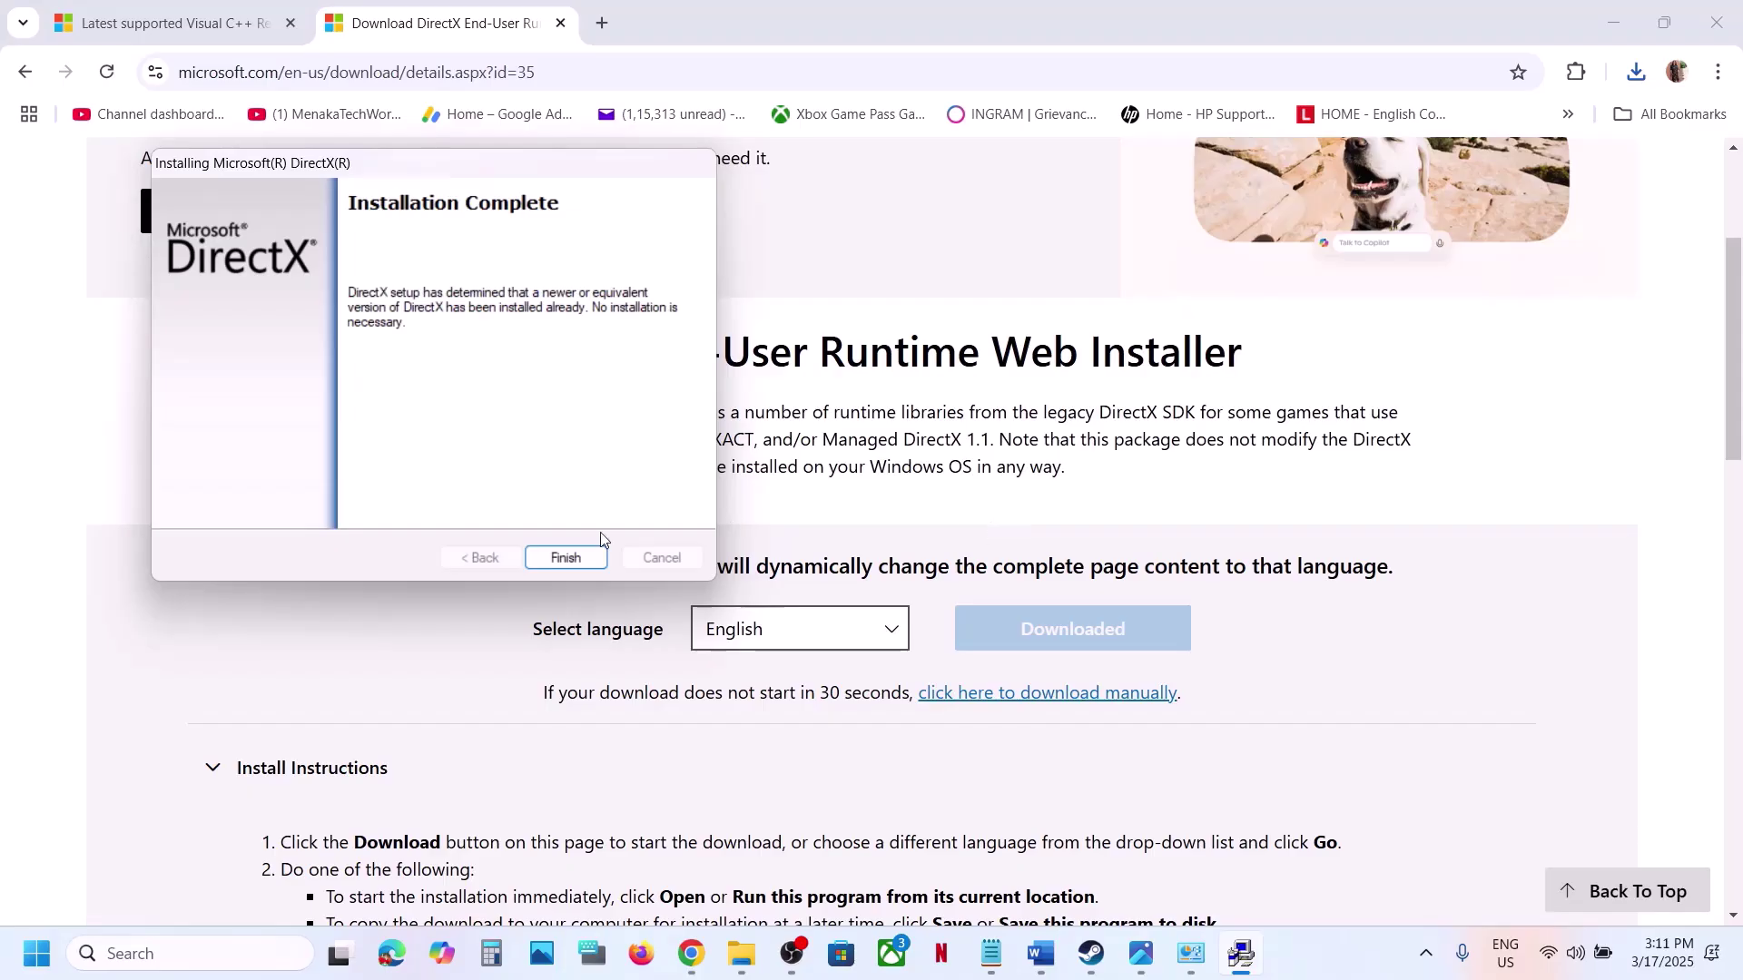
left_click(565, 558)
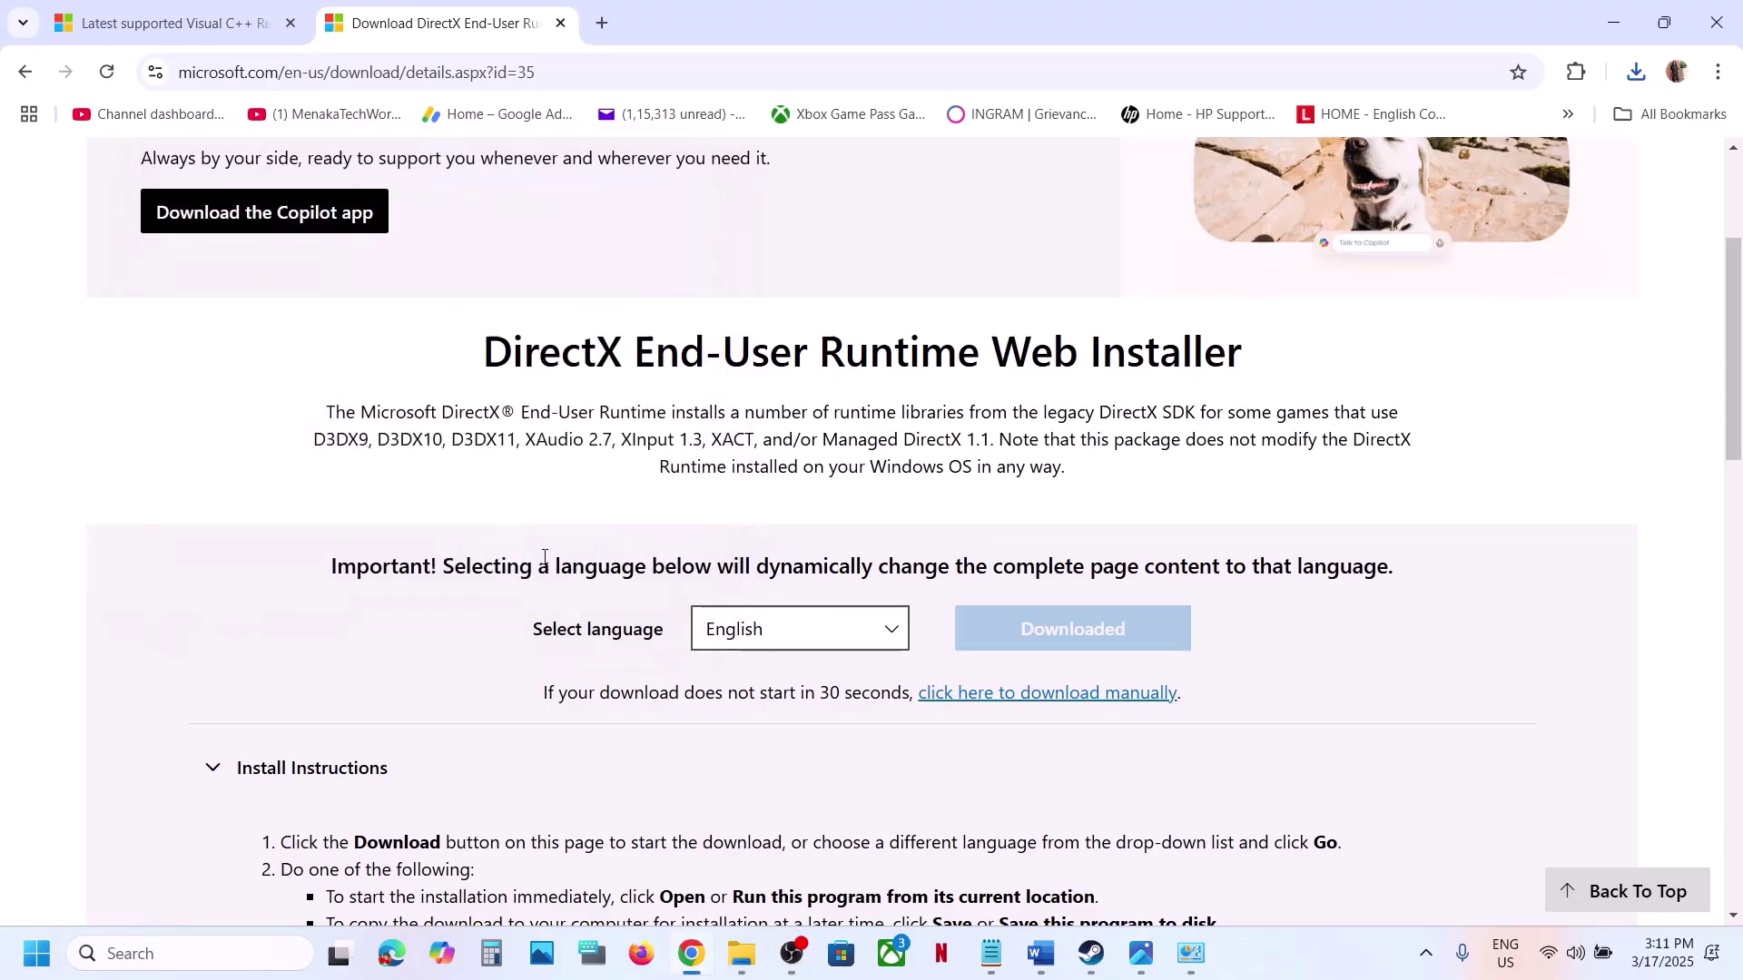
Check Step 7 in the Word document and view the Installed Files properties of RoboCop: Rogue City in Steam
left_click(1098, 958)
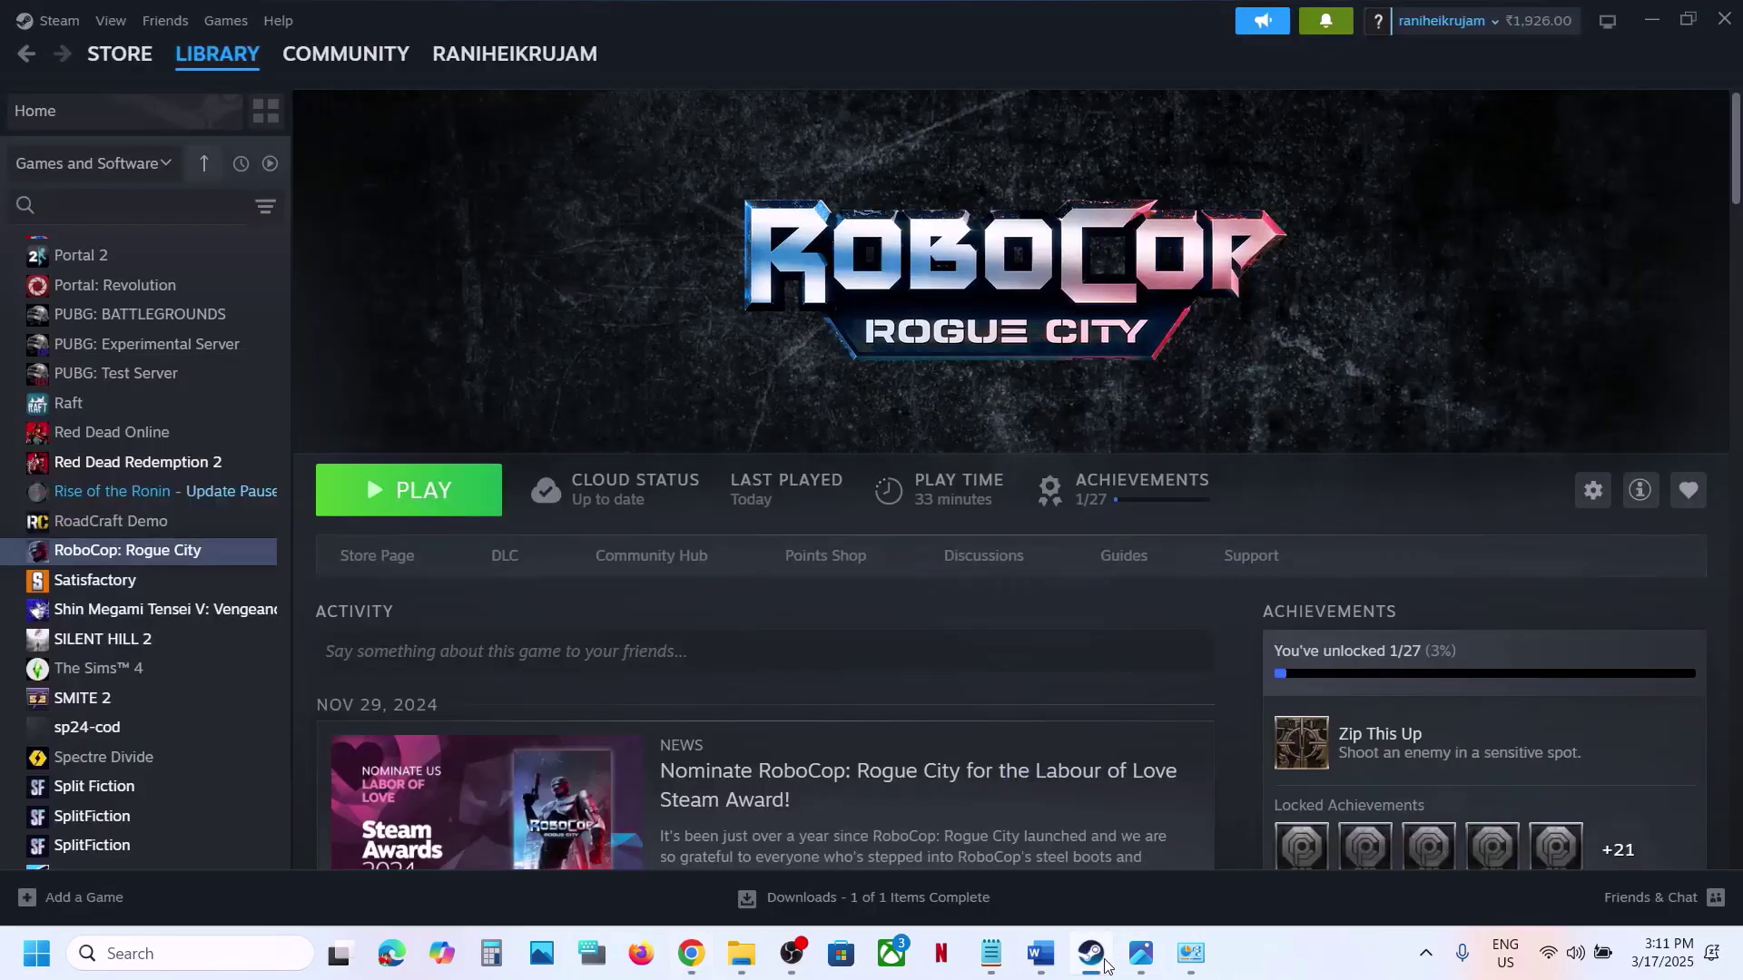
left_click(1041, 955)
scroll(735, 585, "down", 3)
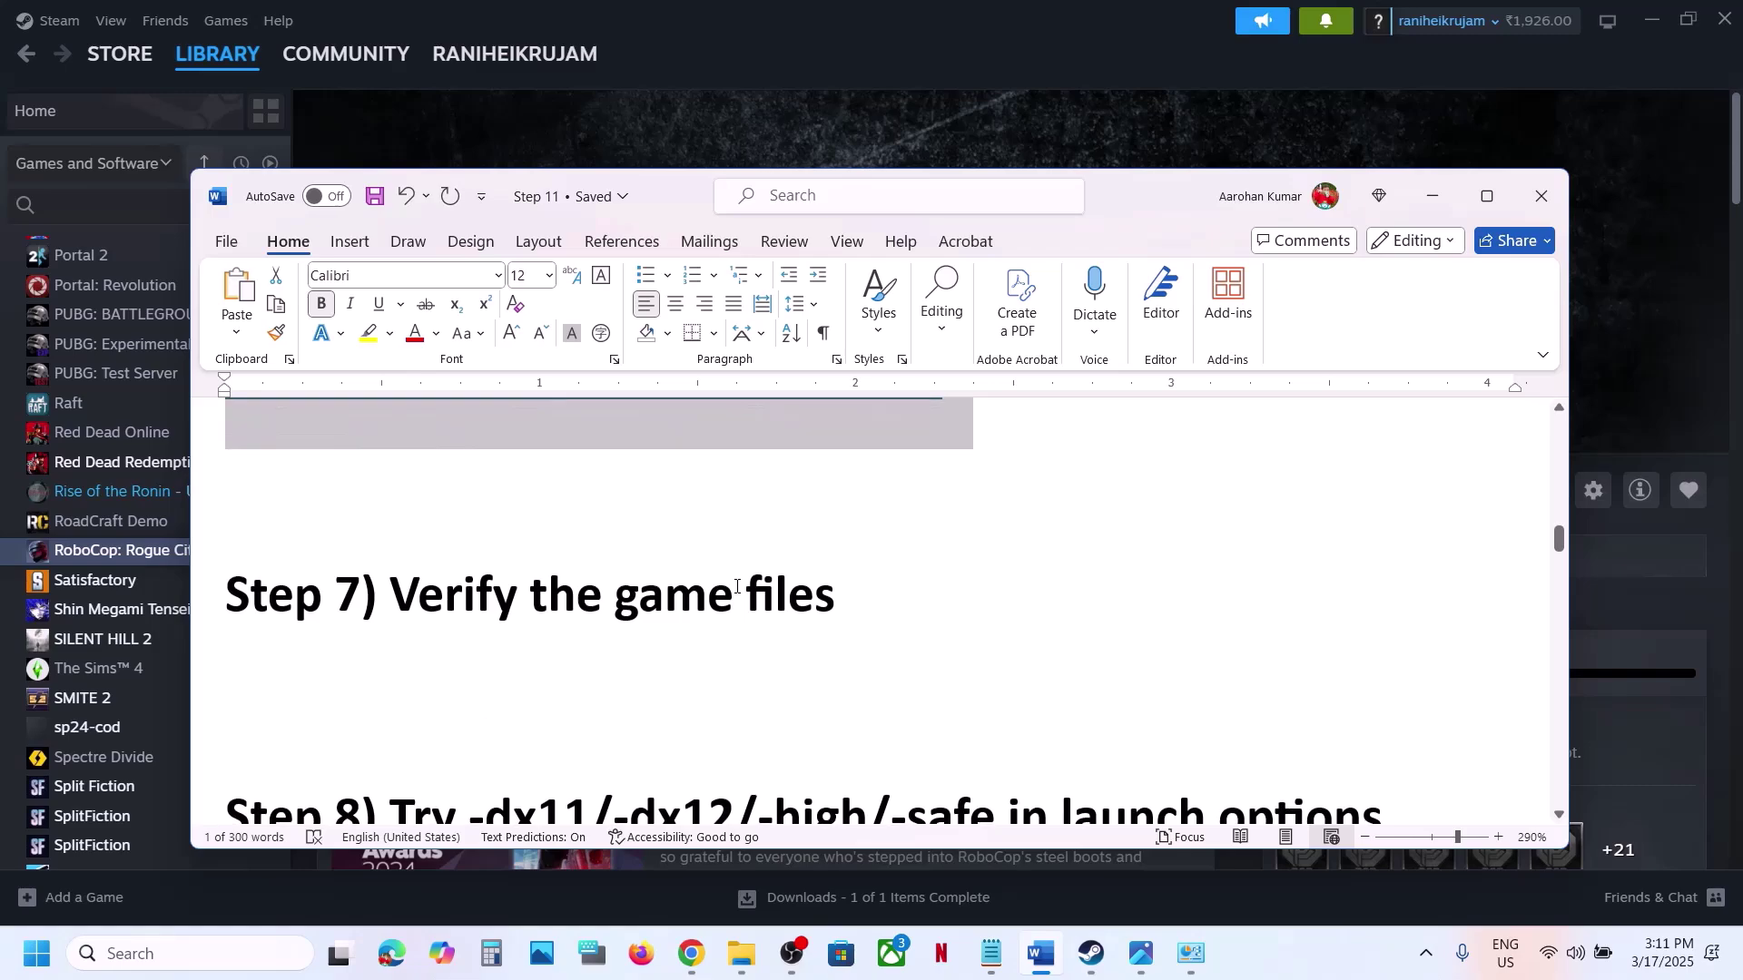
left_click(645, 116)
right_click(179, 547)
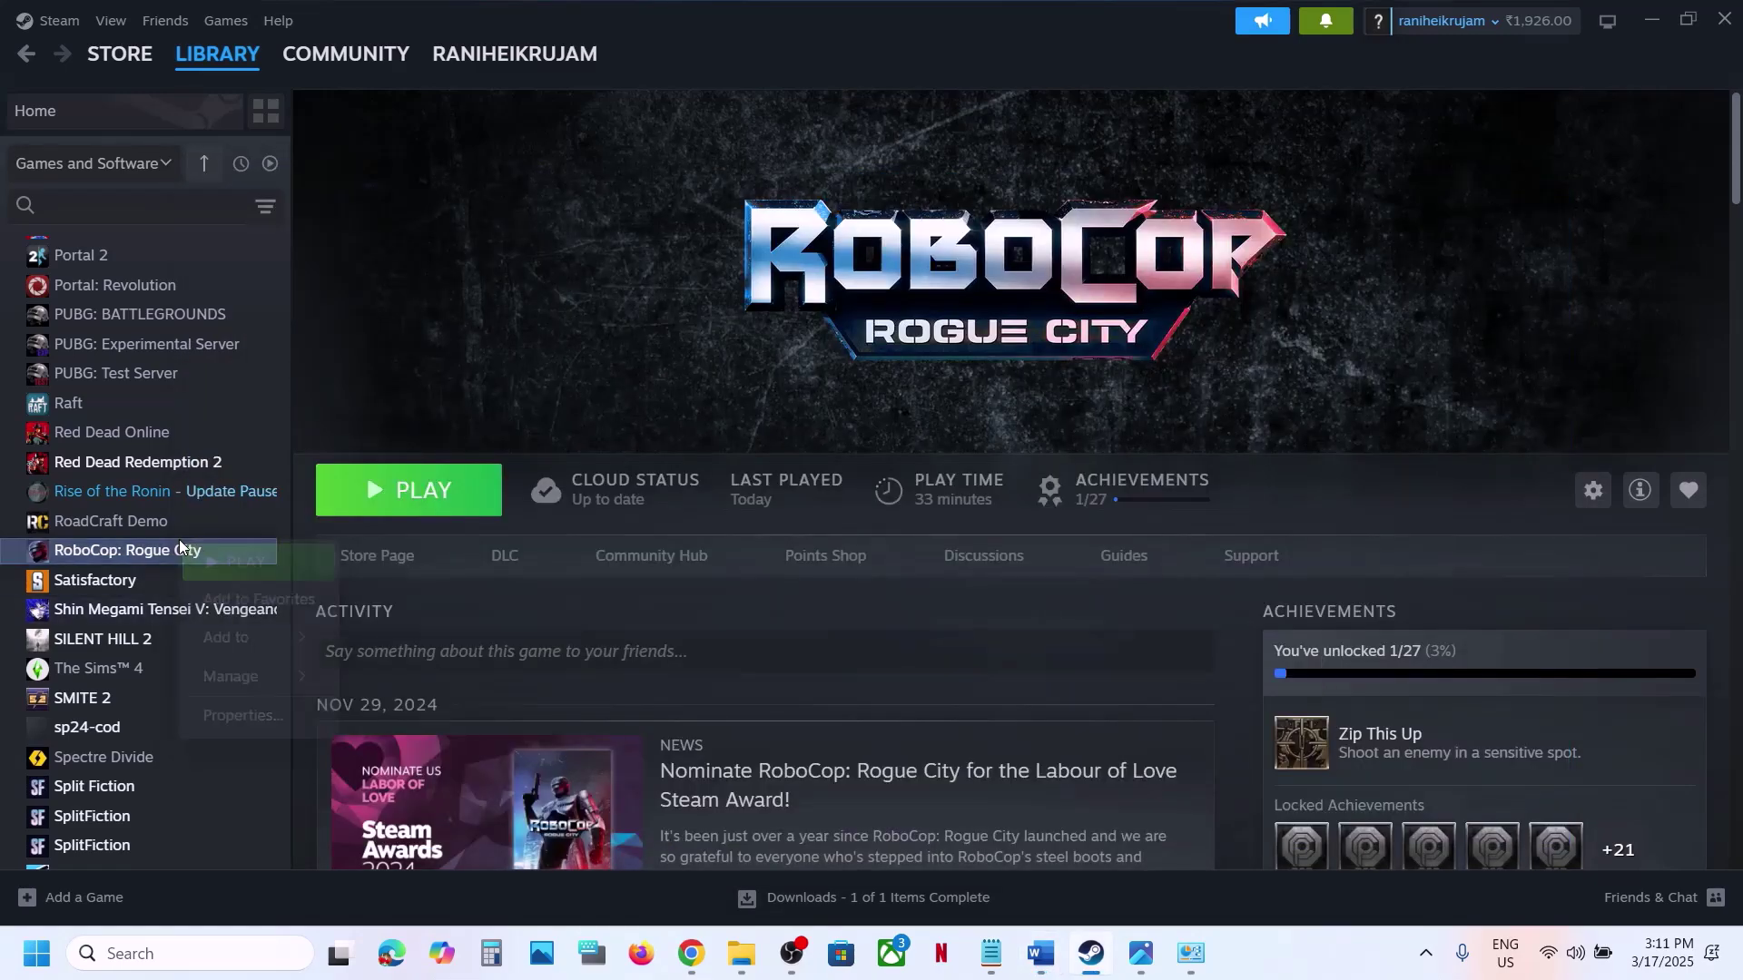
left_click(254, 717)
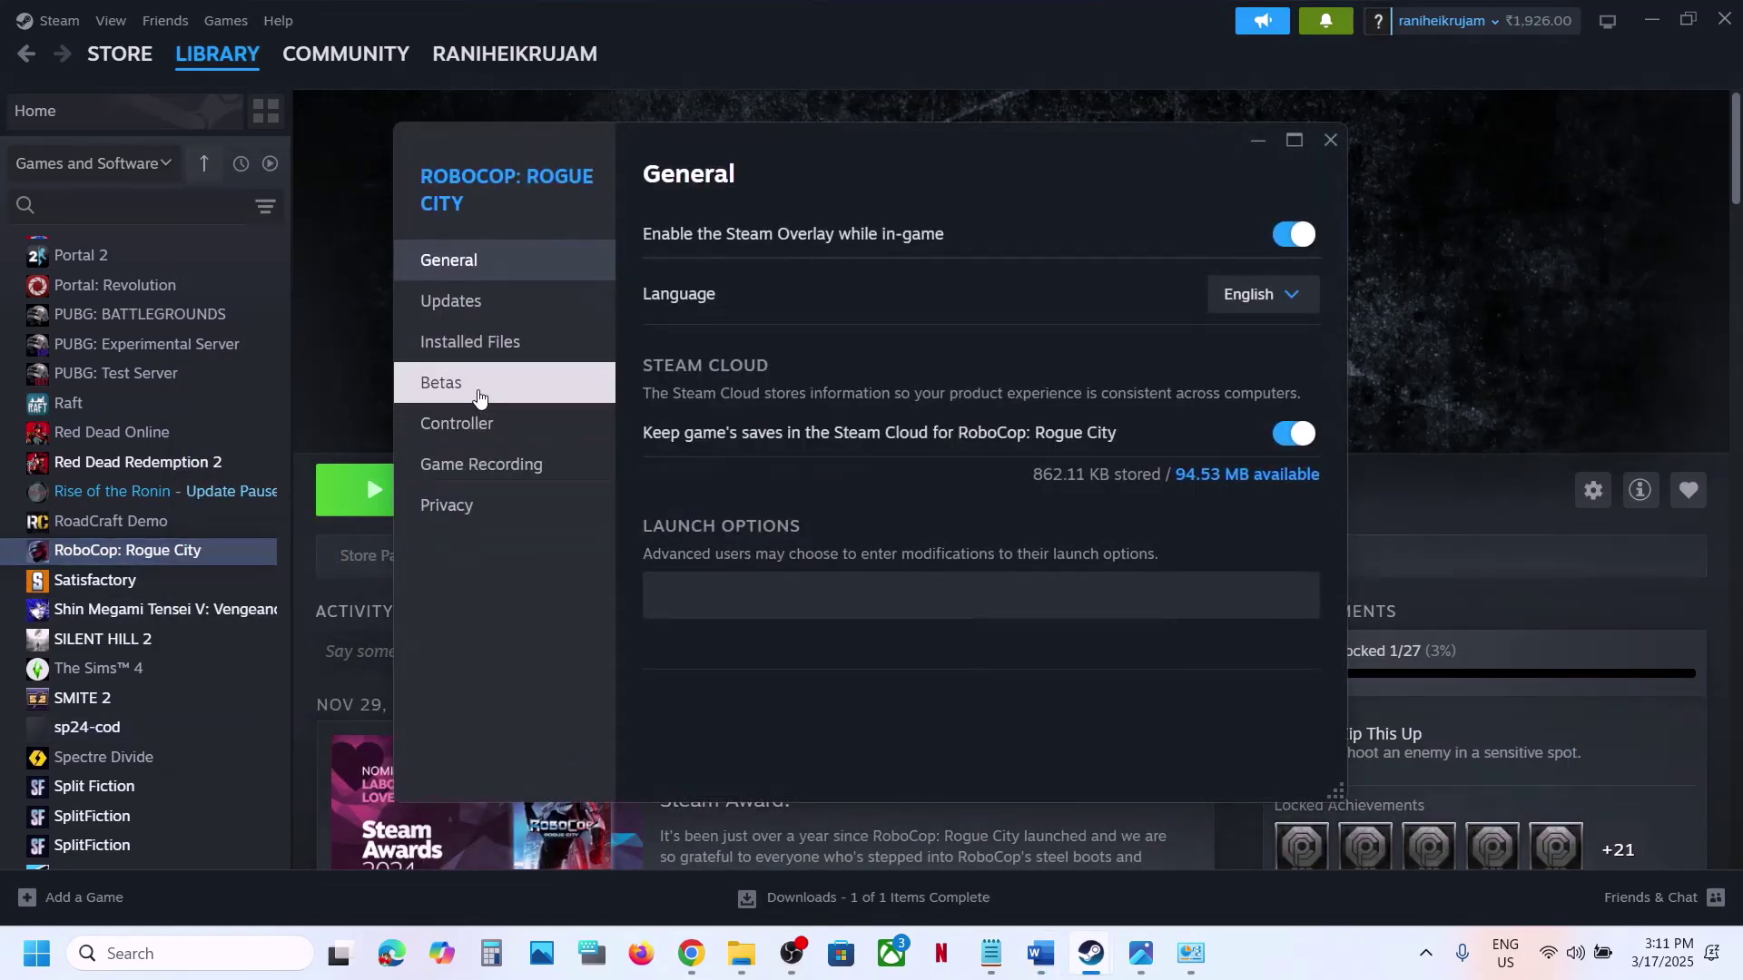
left_click(494, 349)
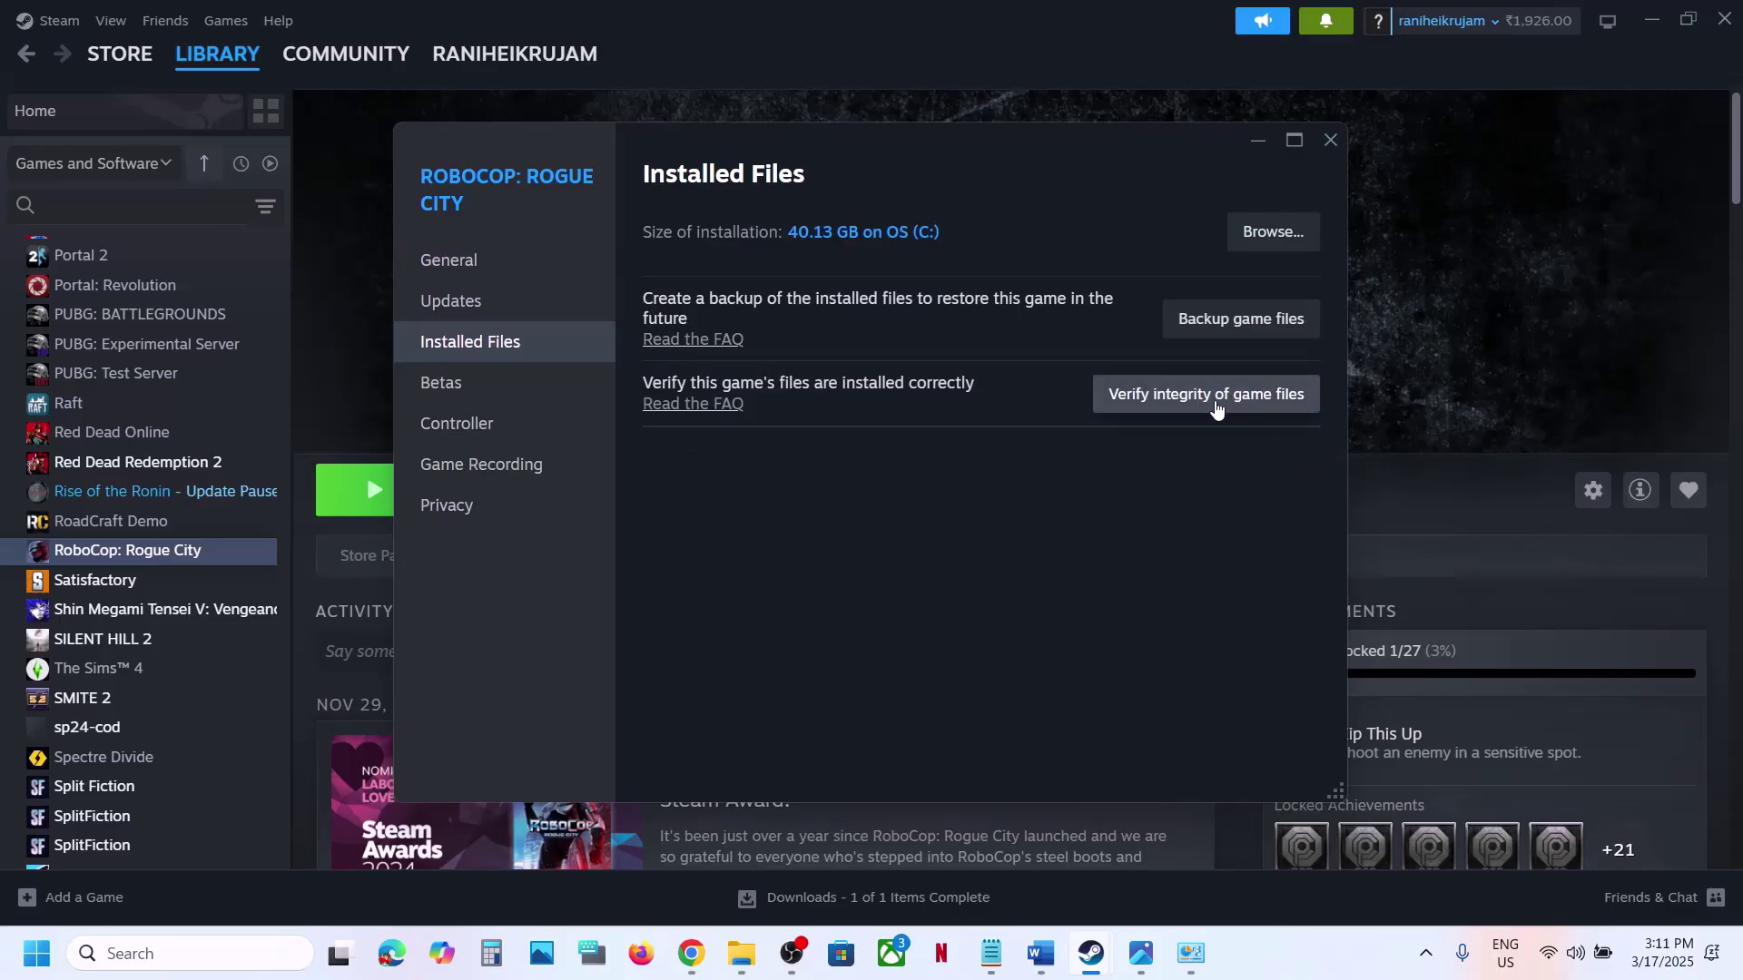
left_click(1332, 141)
Check Step 8 in Word and try -dx11 and -dx12 as launch options in RoboCop: Rogue City's Steam properties
left_click(1040, 953)
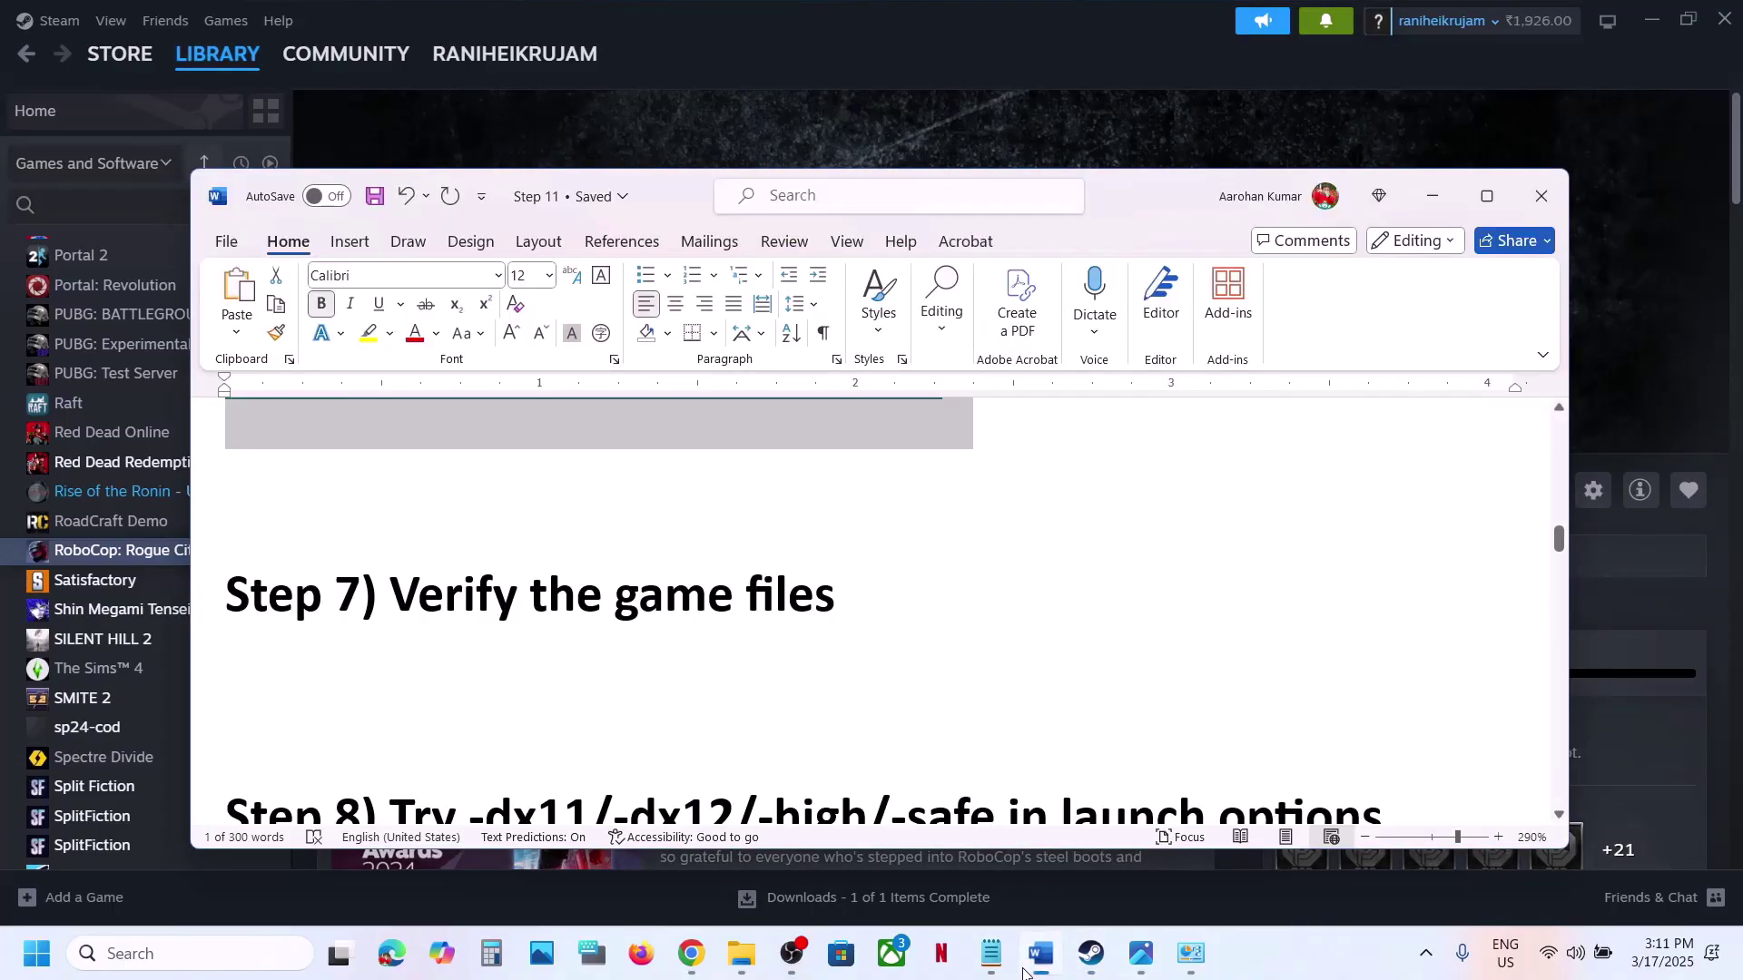
scroll(779, 715, "down", 3)
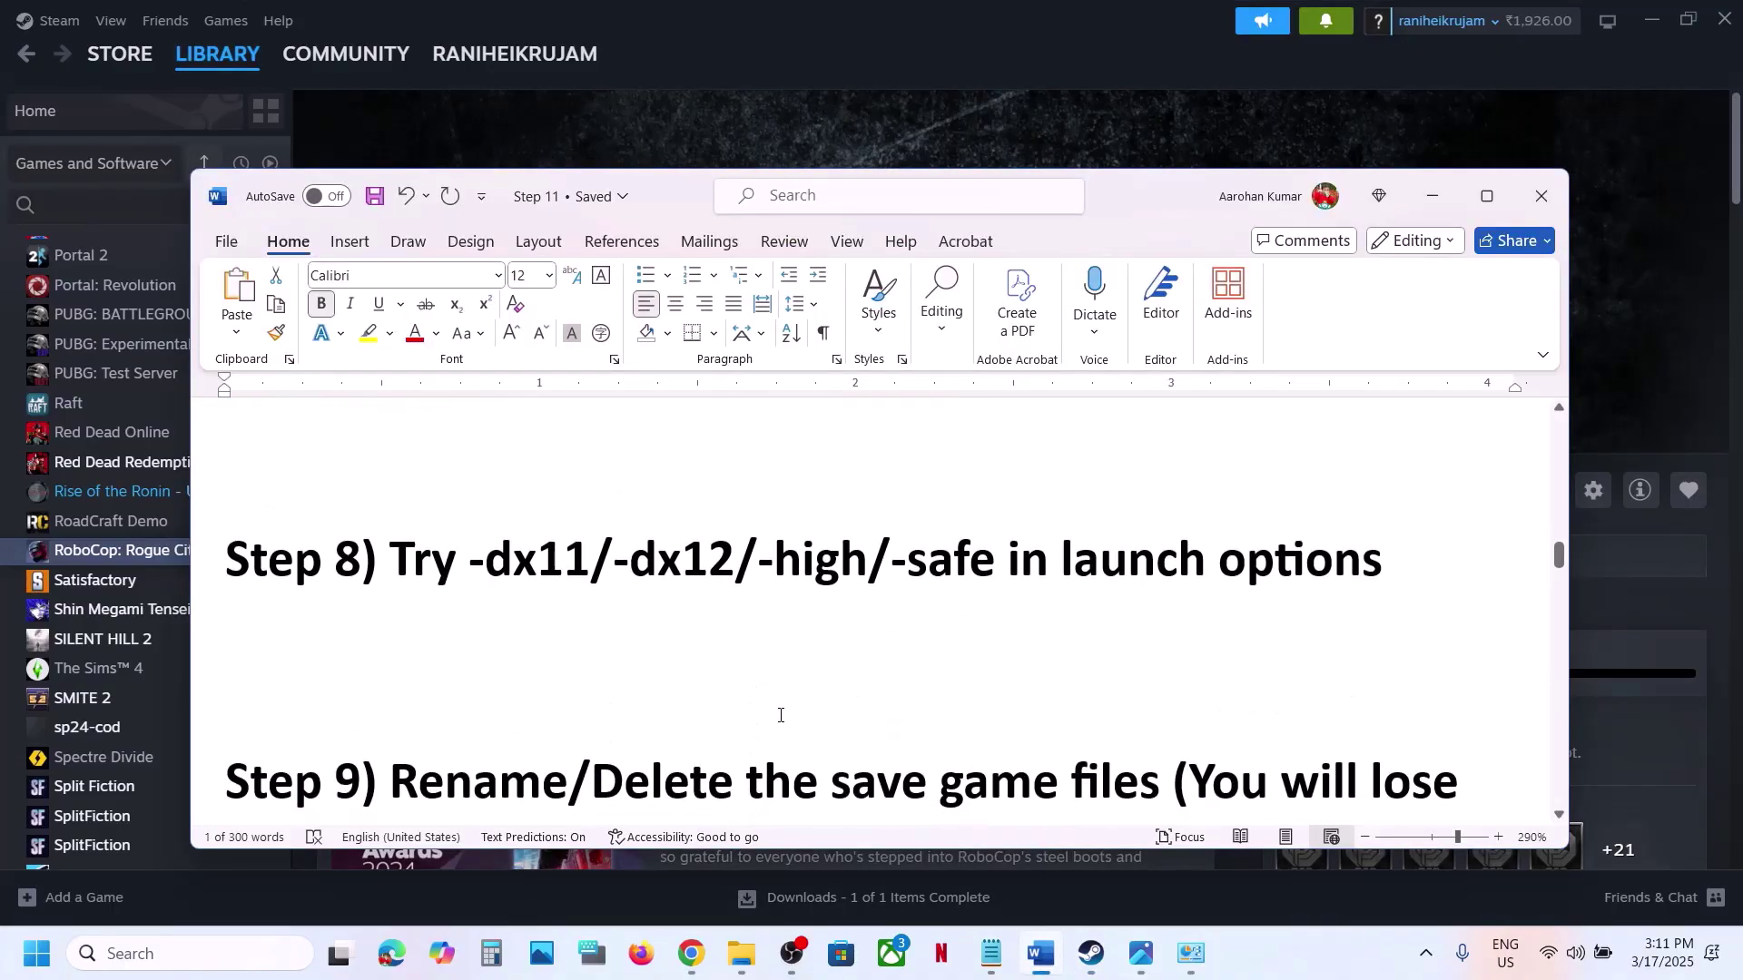
left_click(1433, 196)
right_click(189, 552)
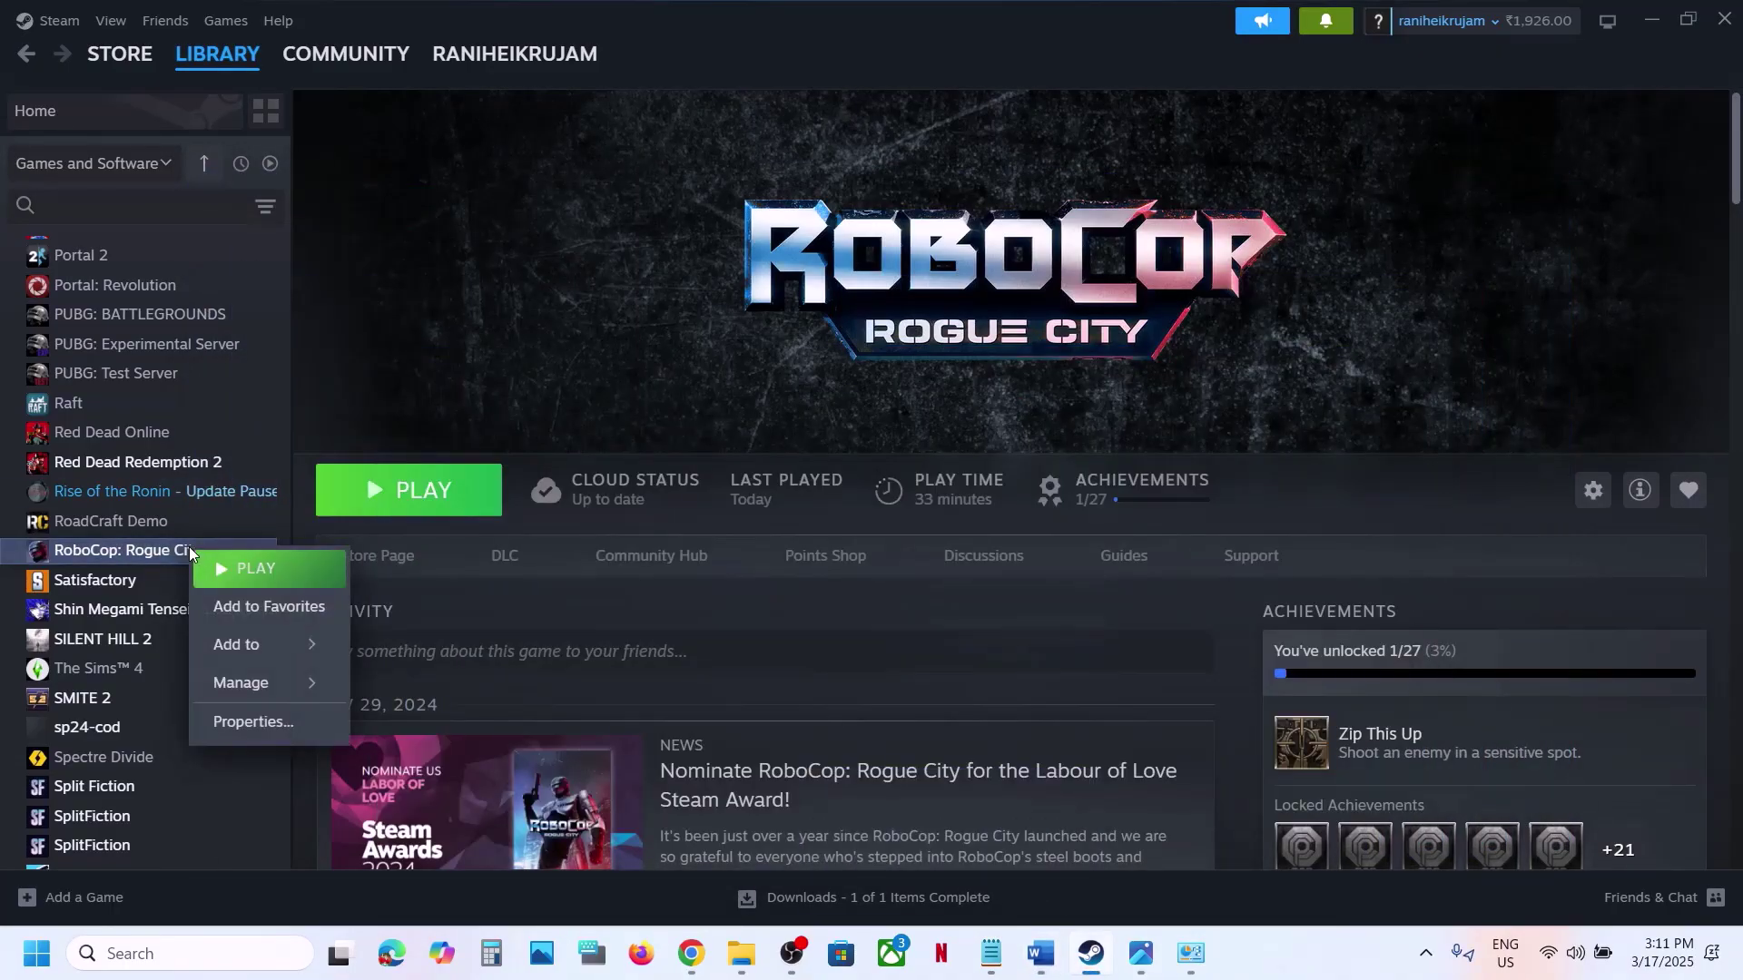
left_click(314, 722)
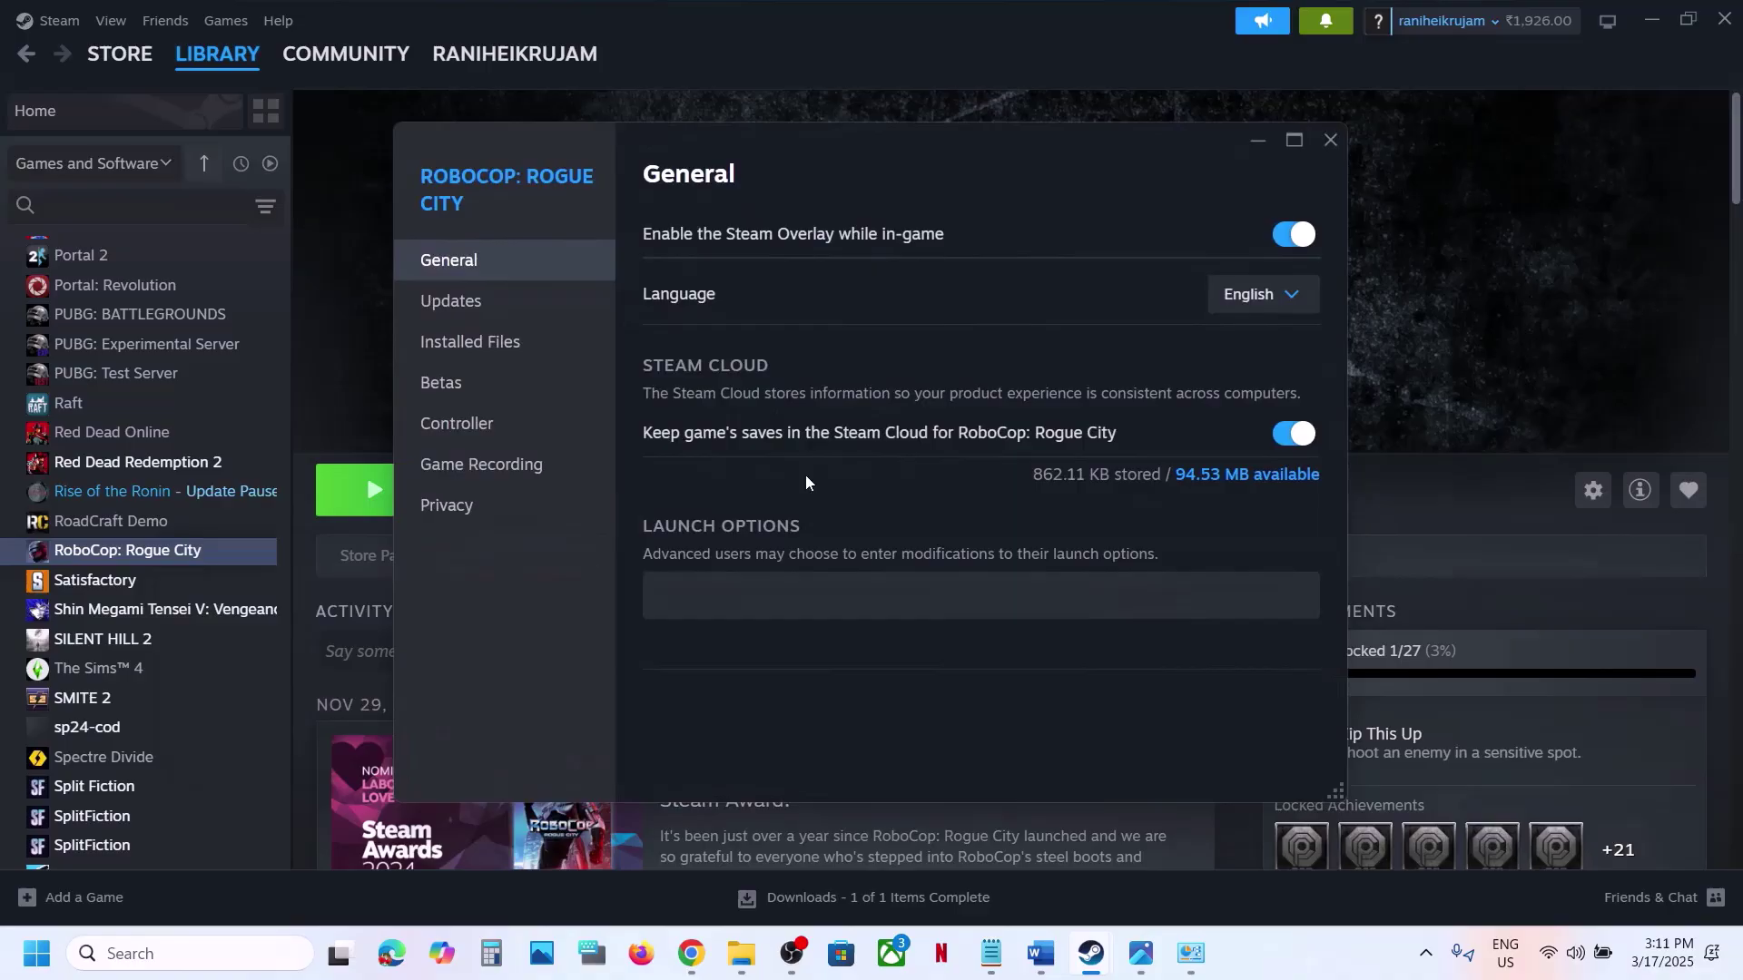
left_click(710, 602)
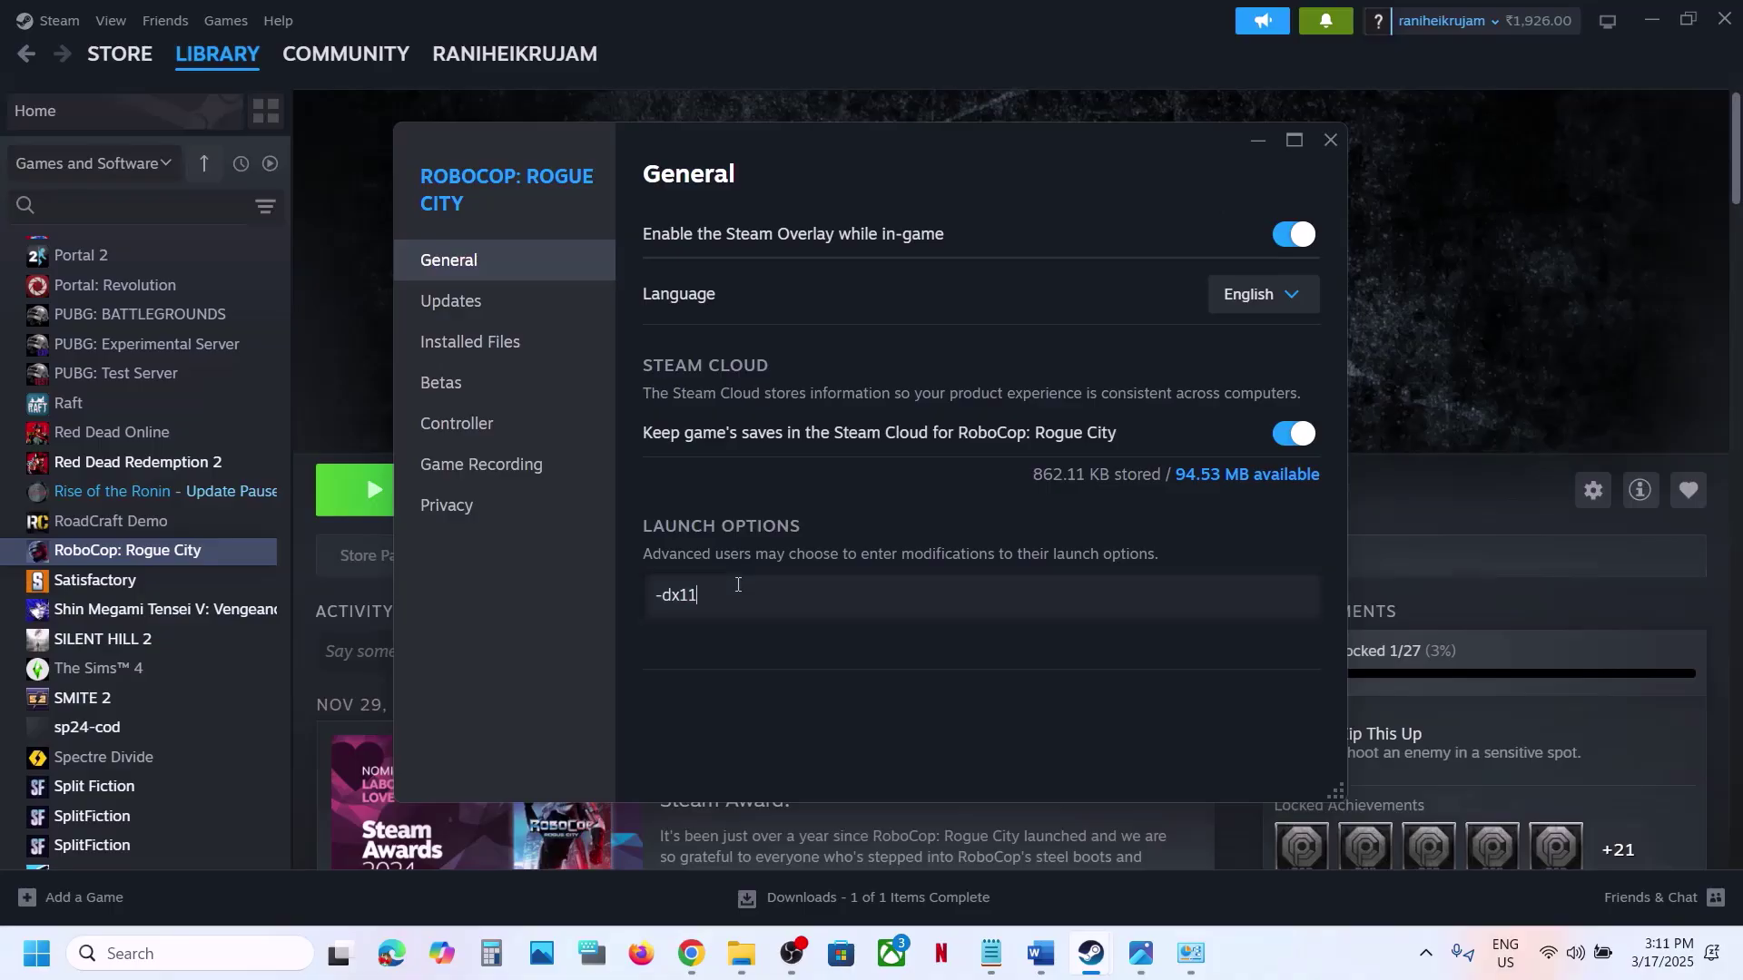
key("ctrl+a")
type("-dx12")
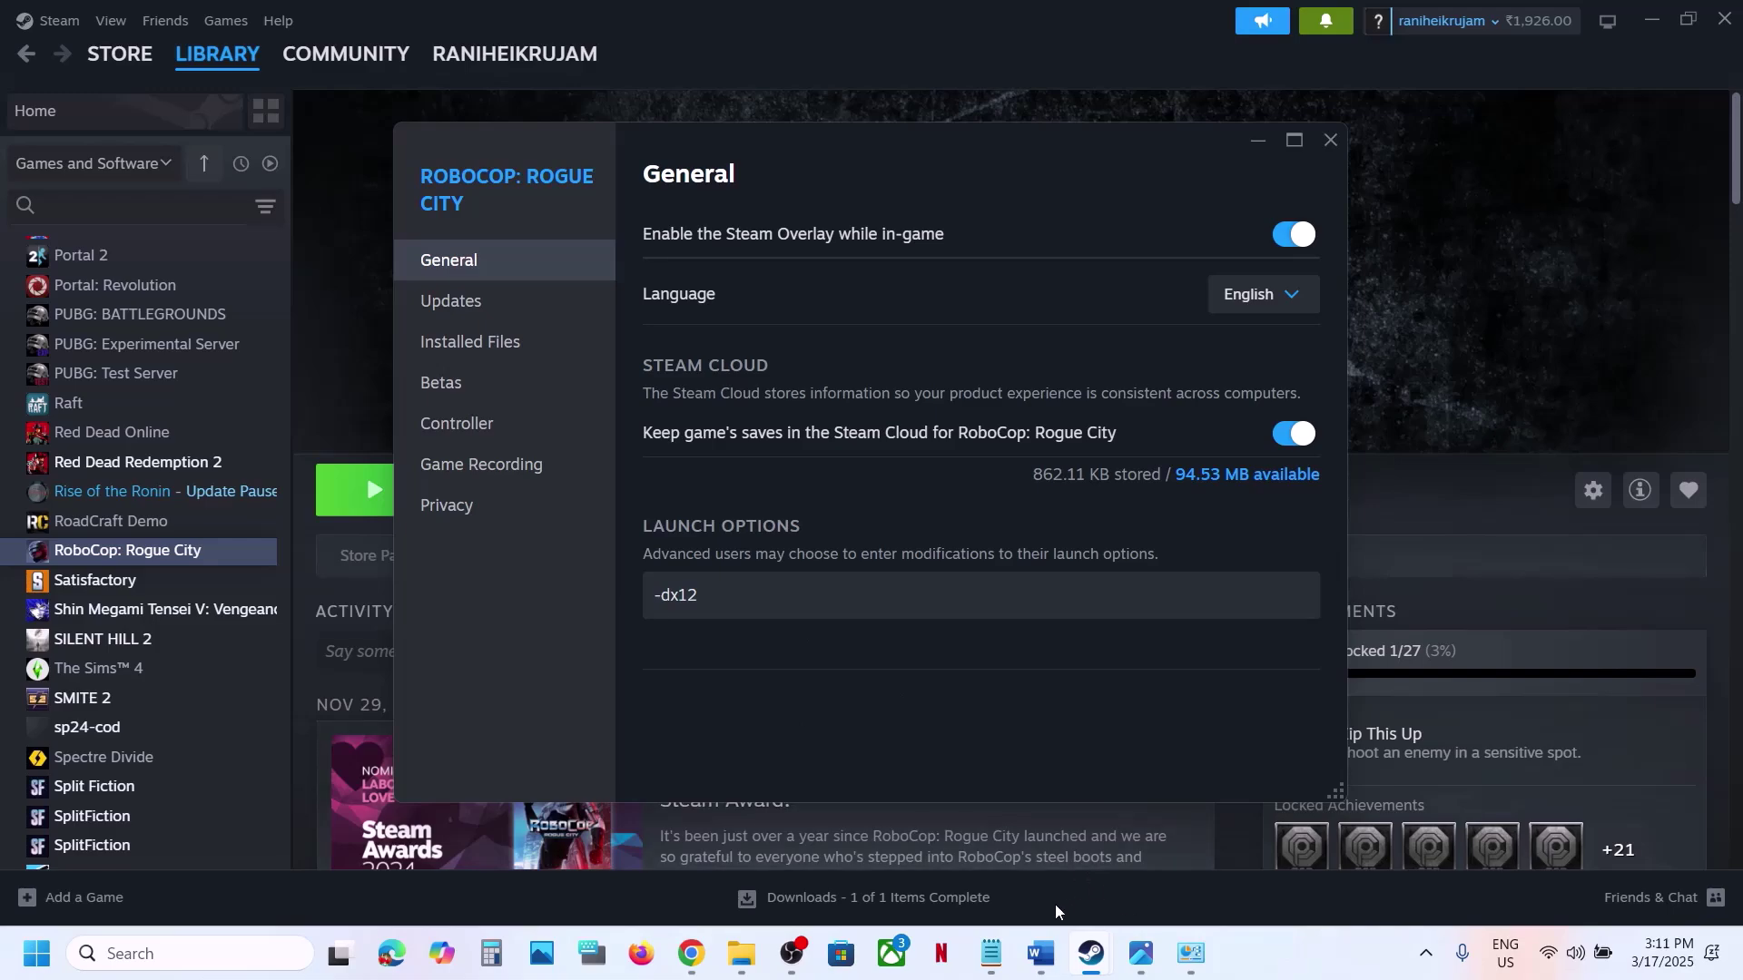
Set RoboCop: Rogue City's launch options to -high and launch the game from Steam
left_click(1036, 956)
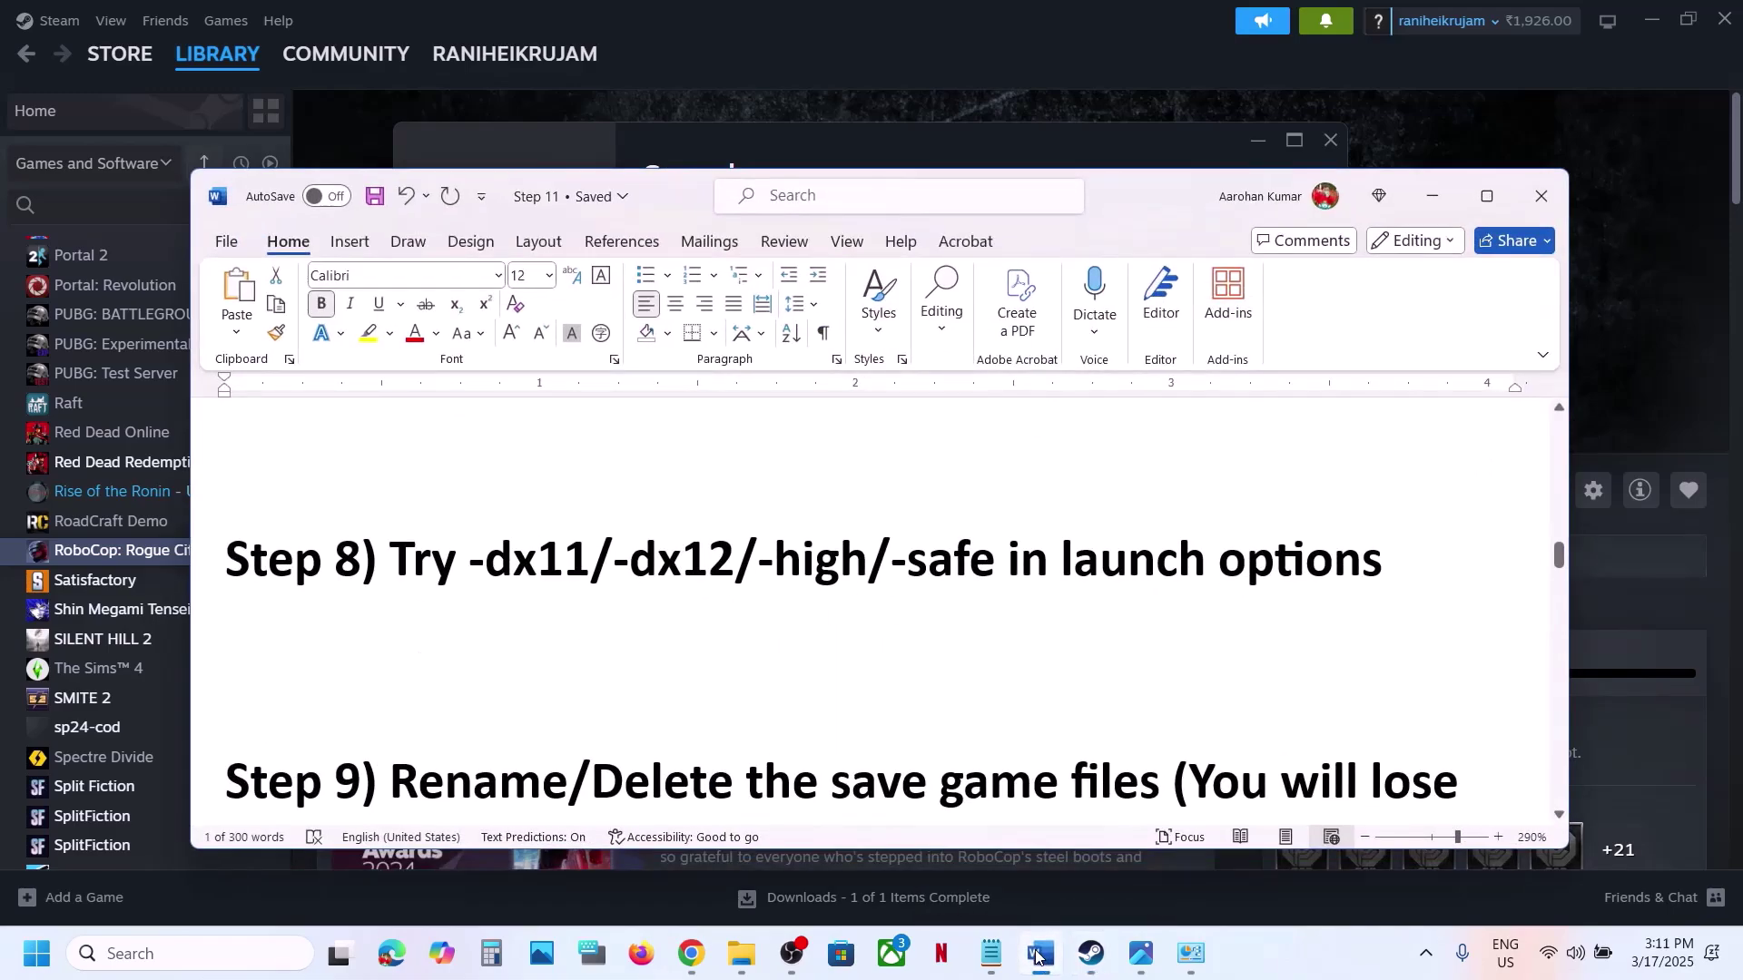
left_click(1036, 956)
left_click_drag(767, 601, 541, 608)
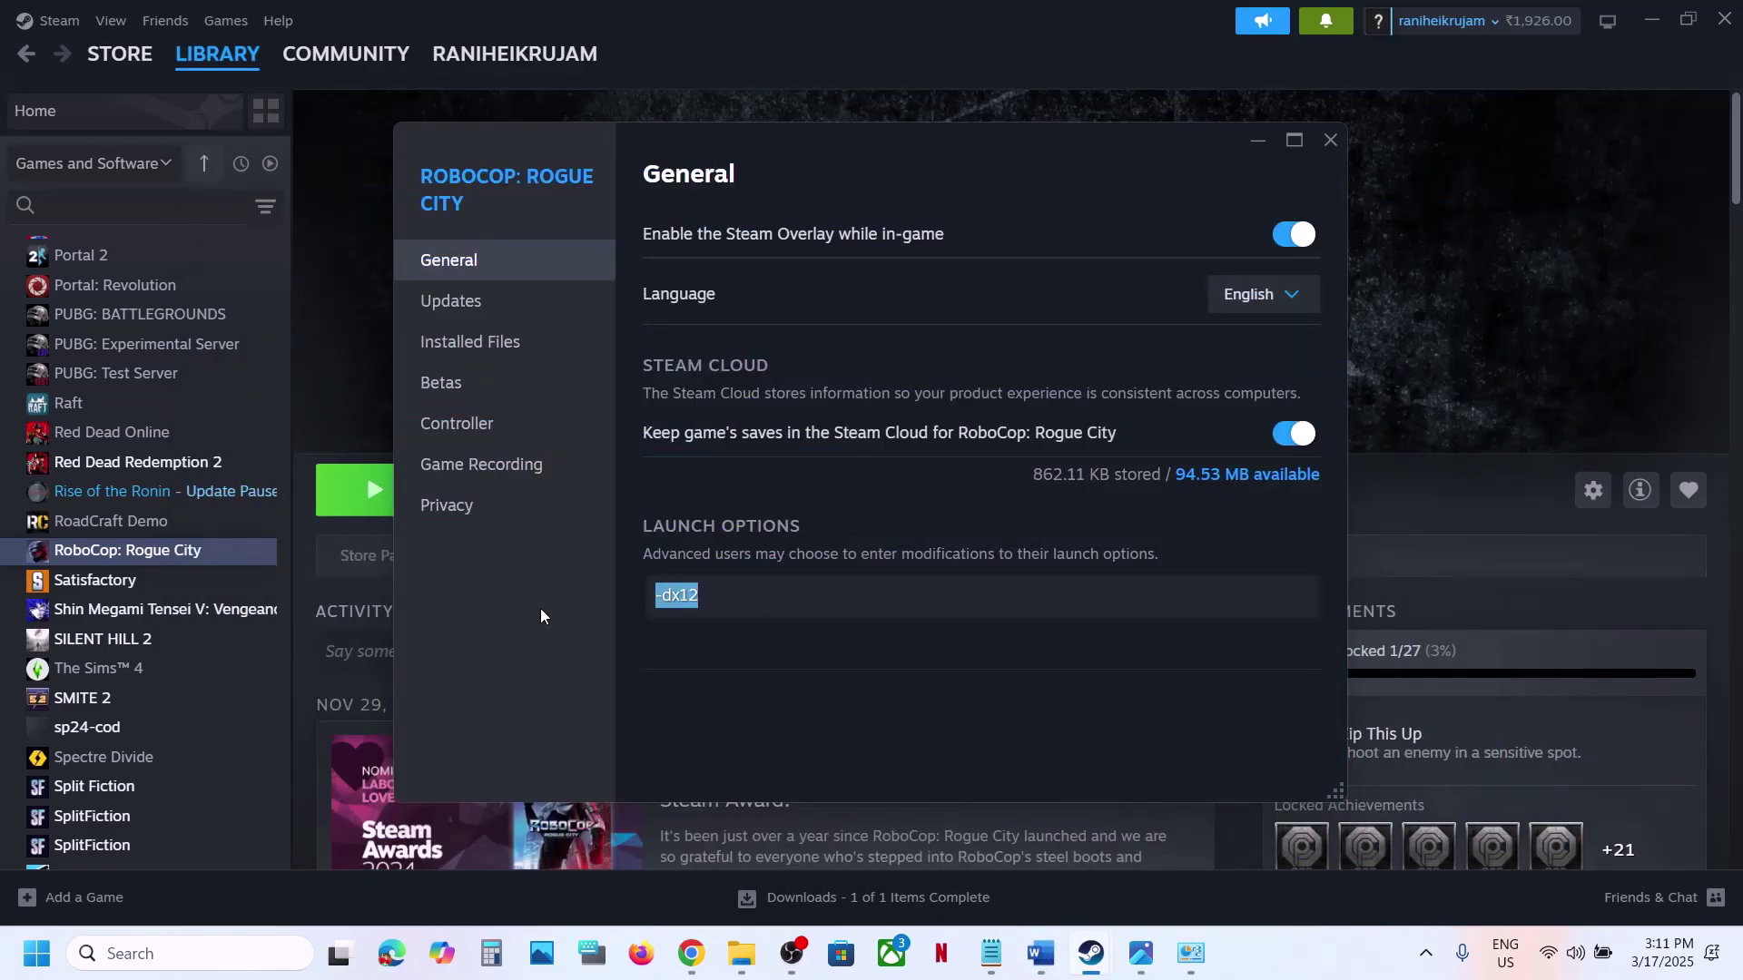
type("-high")
left_click(750, 645)
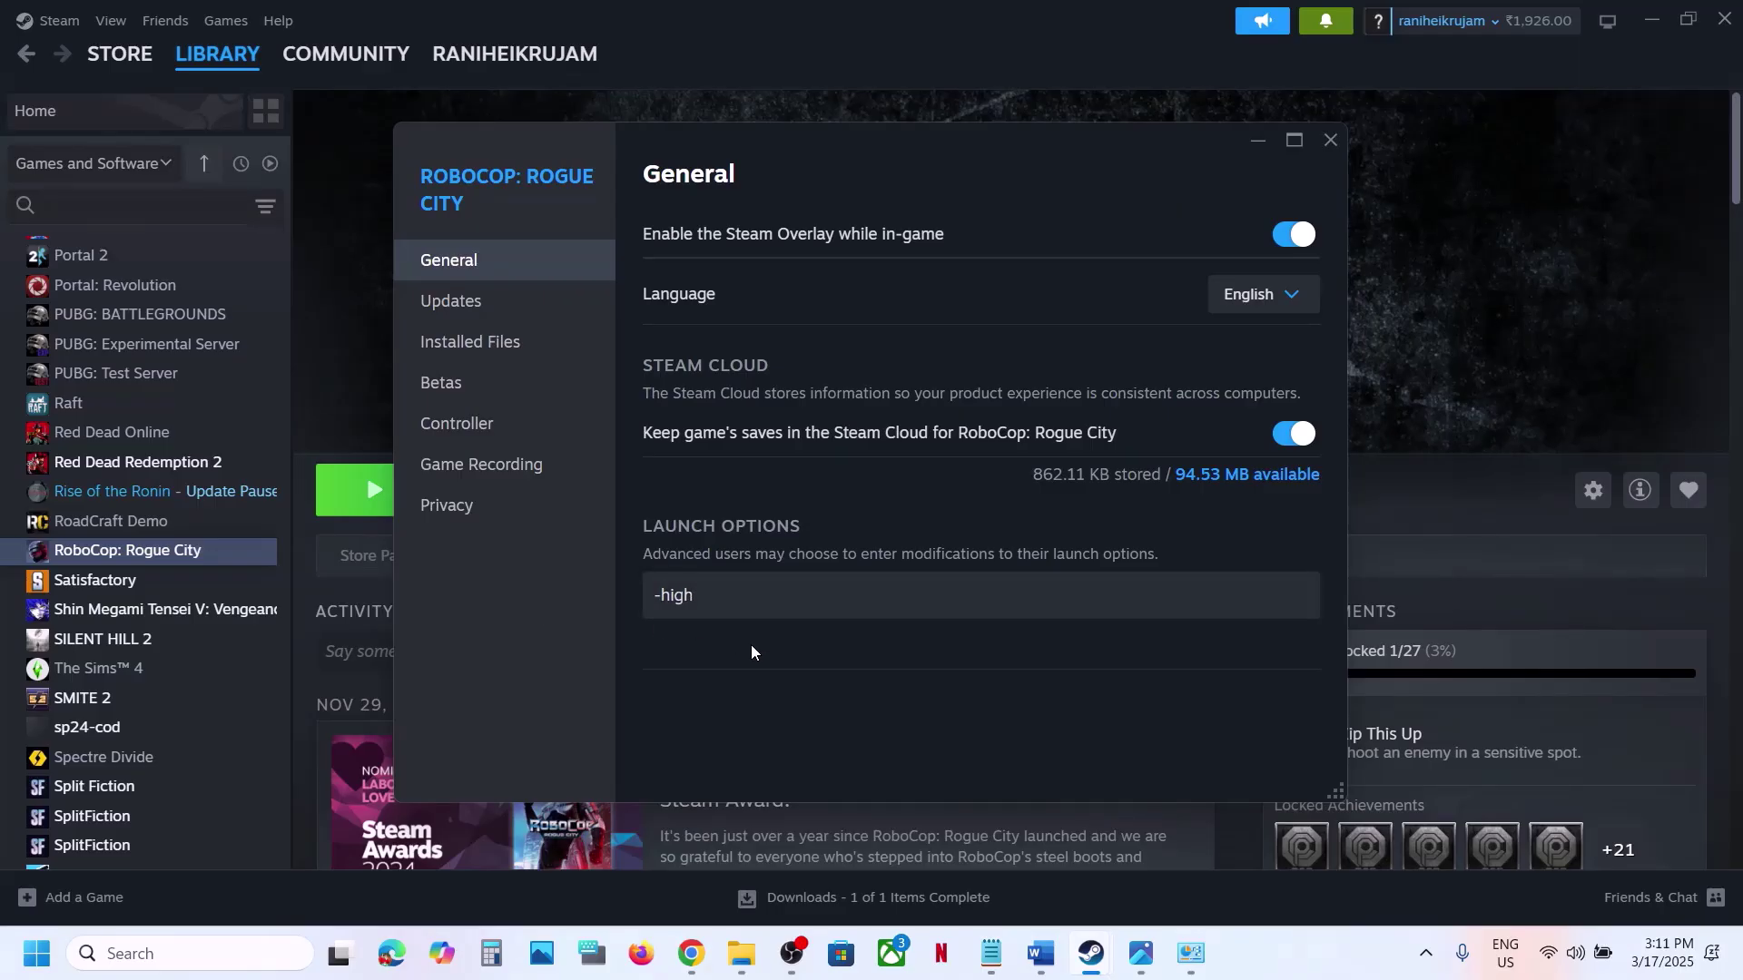
left_click(1330, 139)
left_click(417, 510)
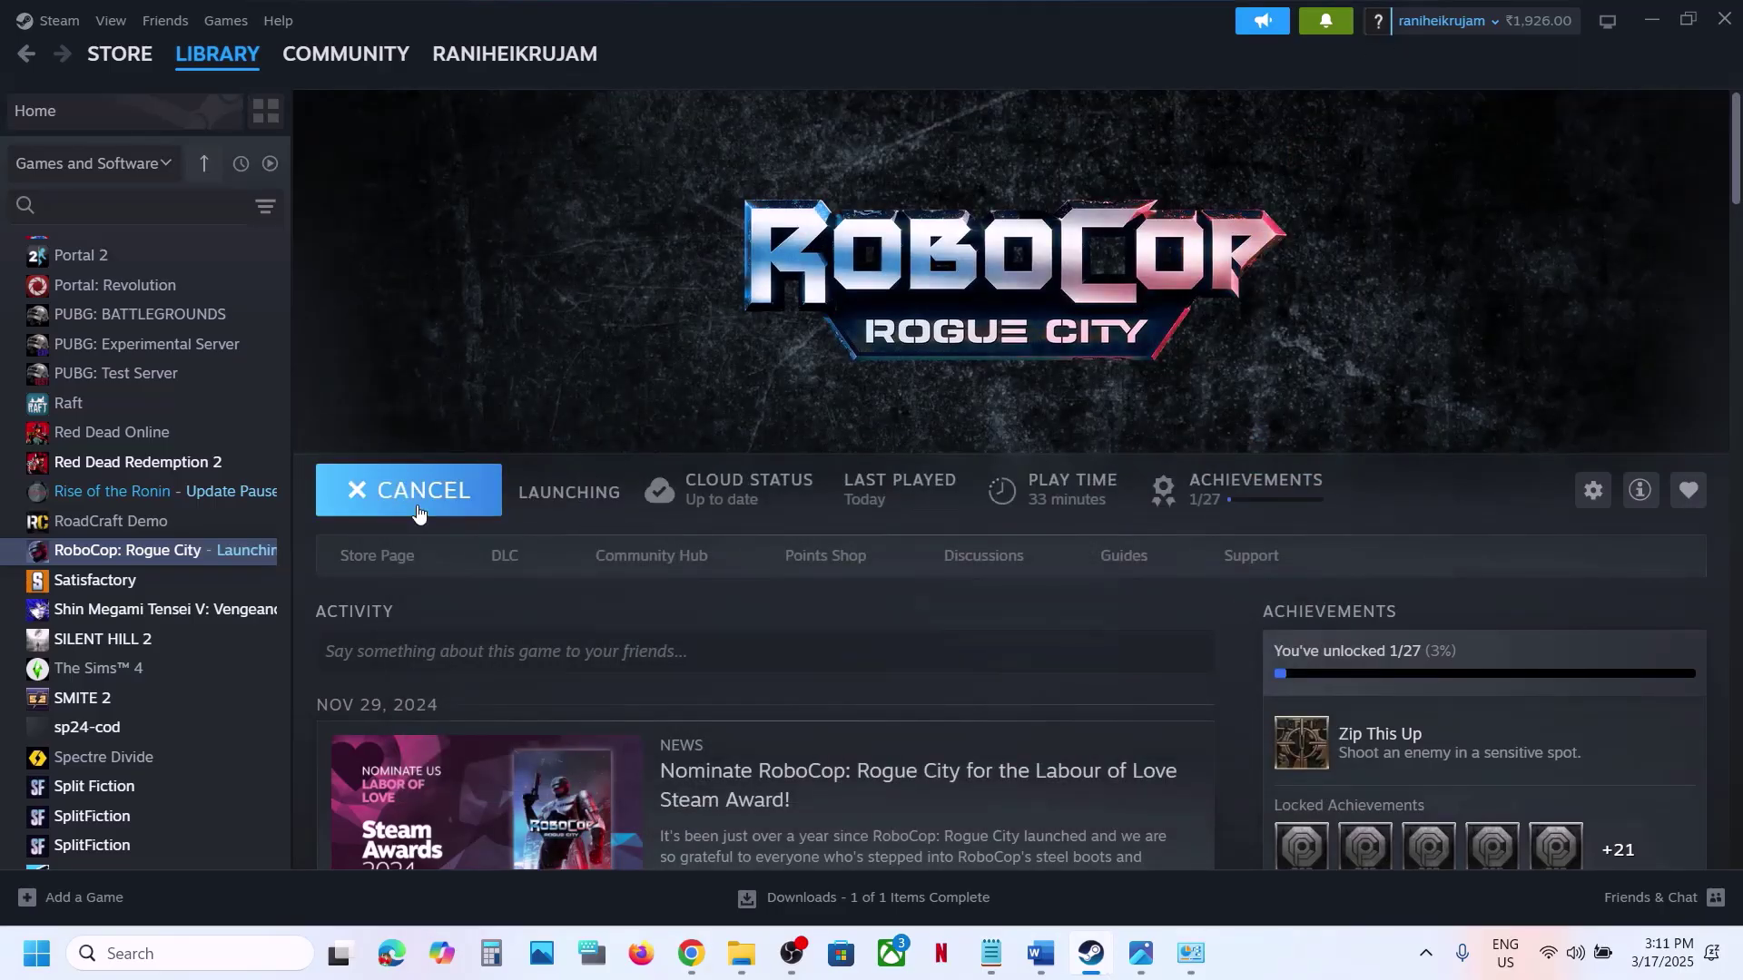
Reopen the Steam properties of RoboCop: Rogue City and set its launch options to -safe
right_click(177, 565)
left_click(259, 728)
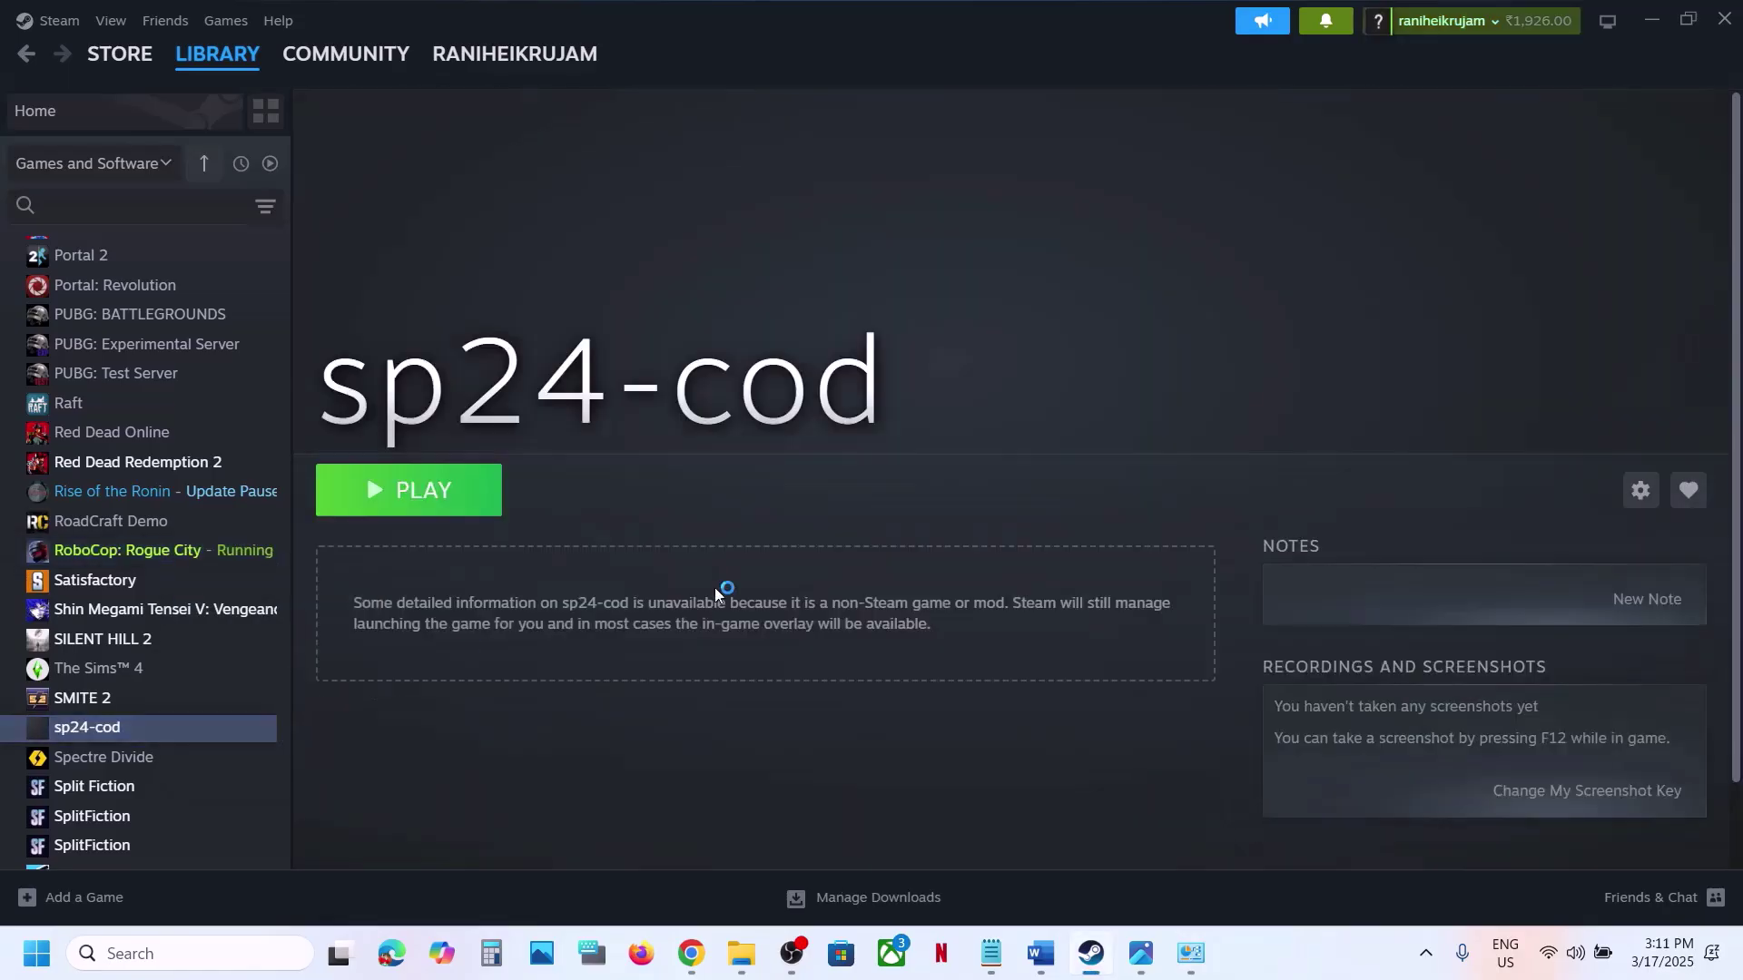
left_click(193, 559)
right_click(202, 566)
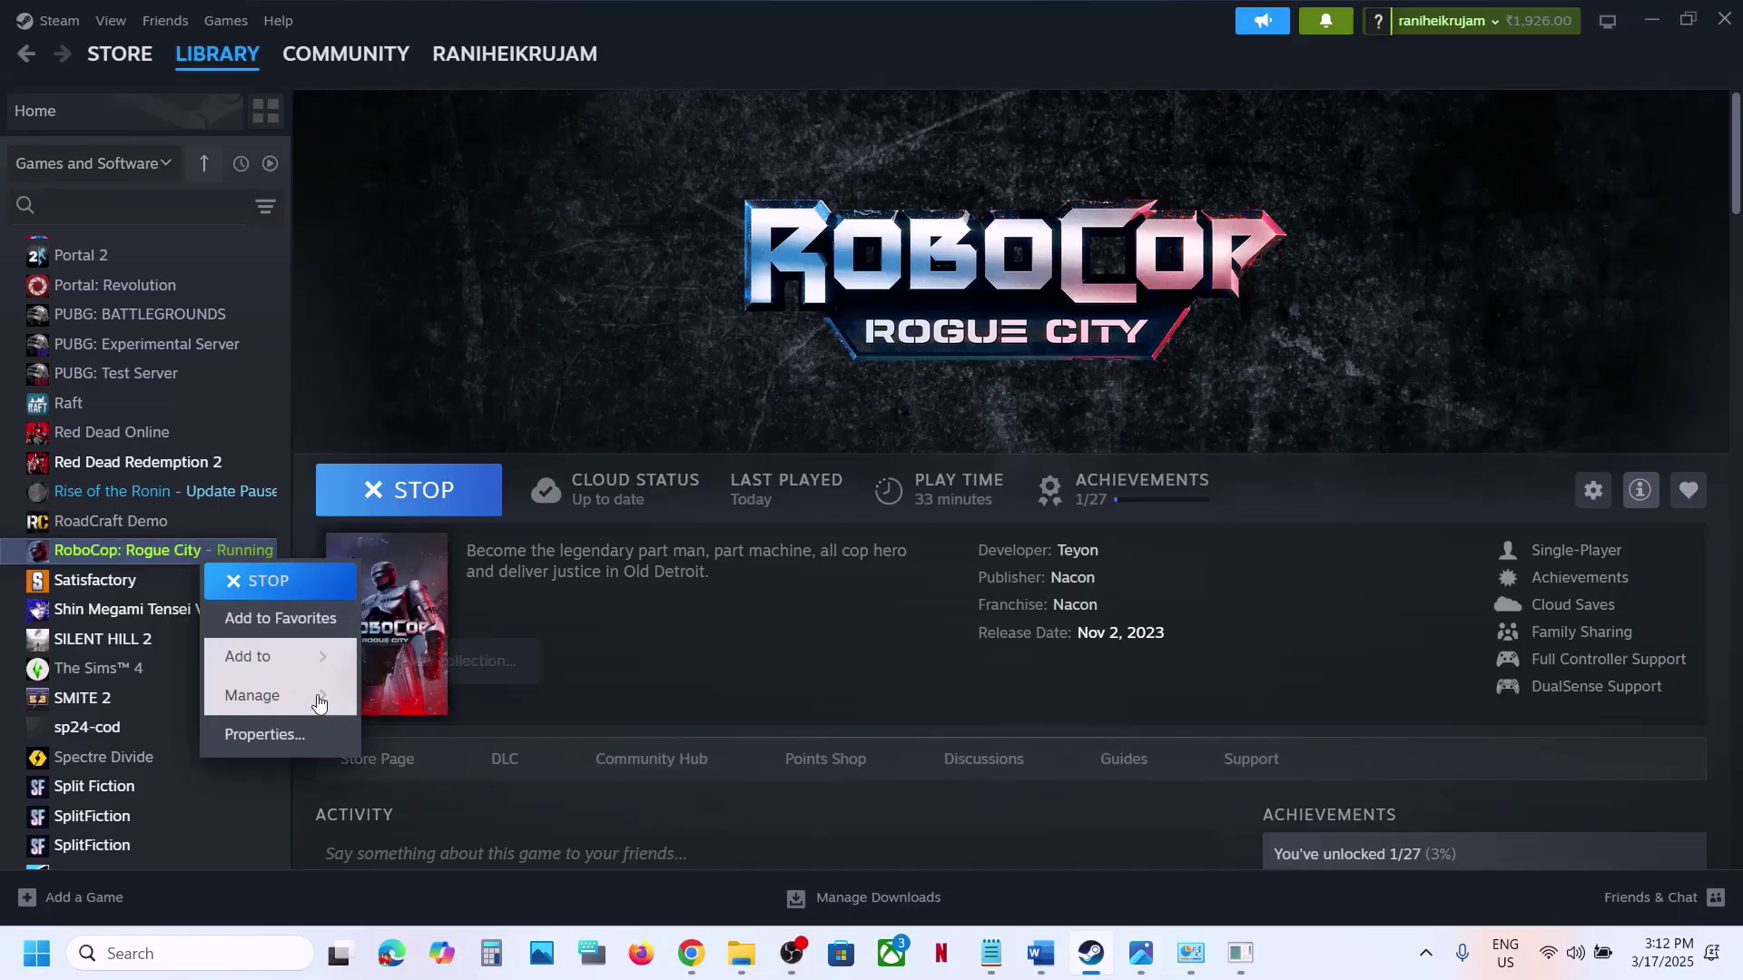
left_click(272, 727)
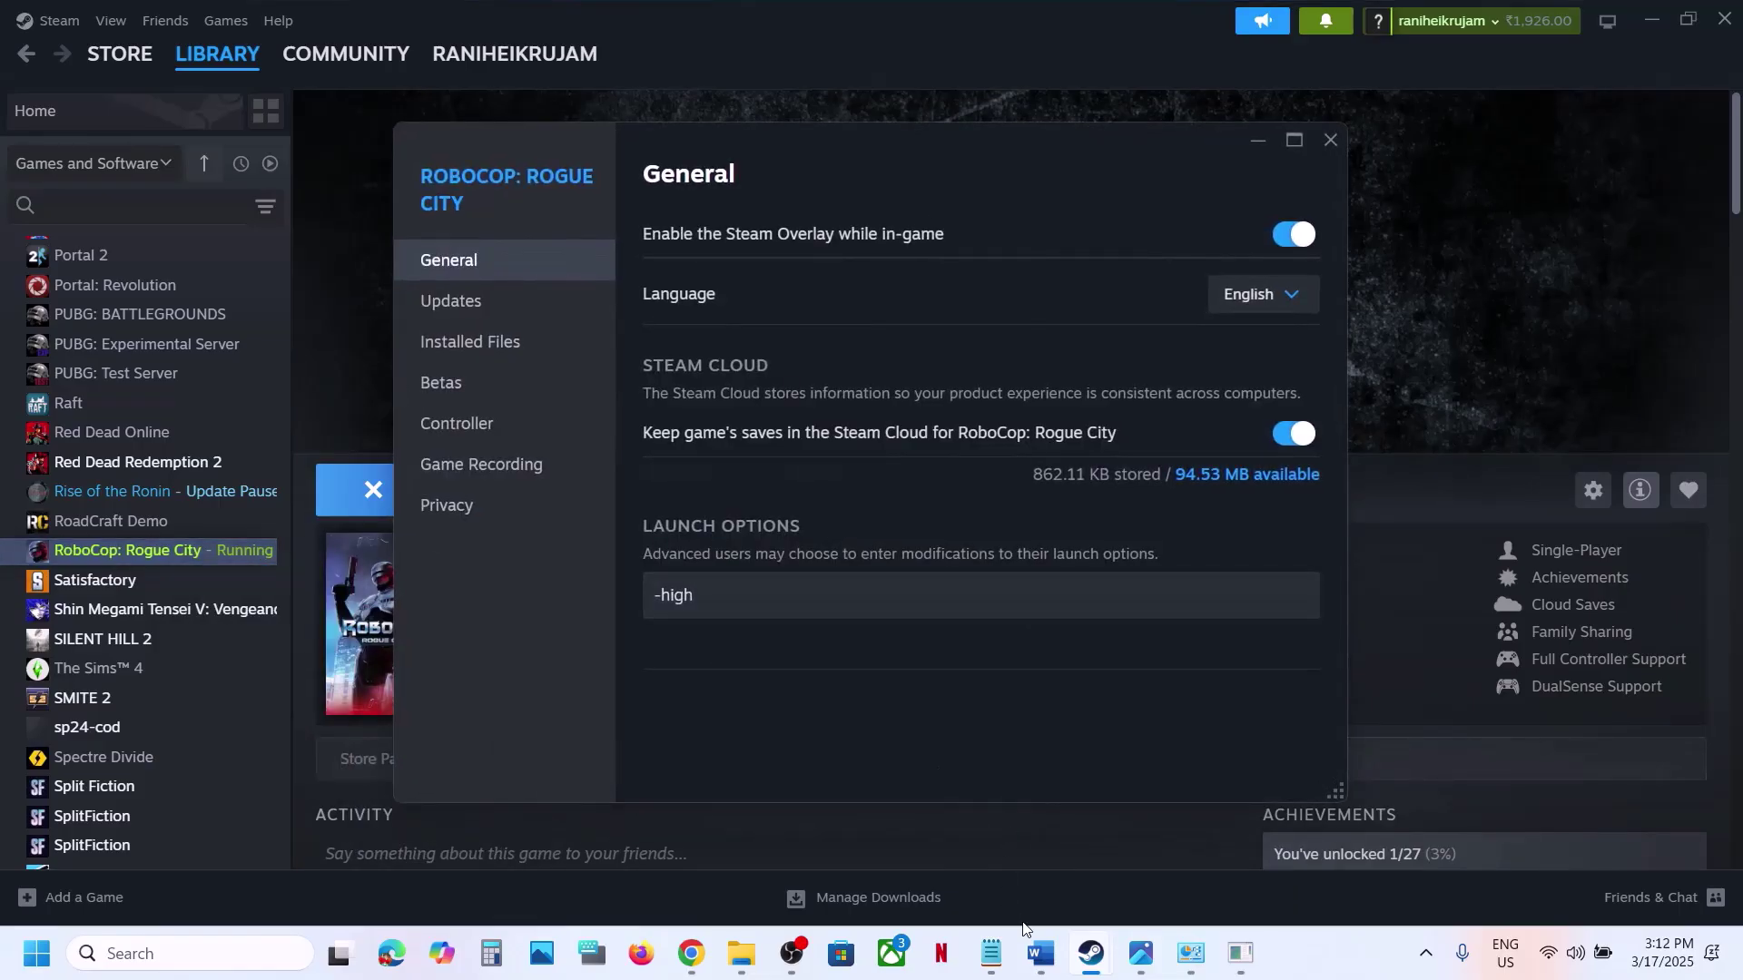
left_click(1041, 953)
left_click(1042, 954)
left_click(718, 596)
left_click_drag(717, 595, 629, 595)
type("-")
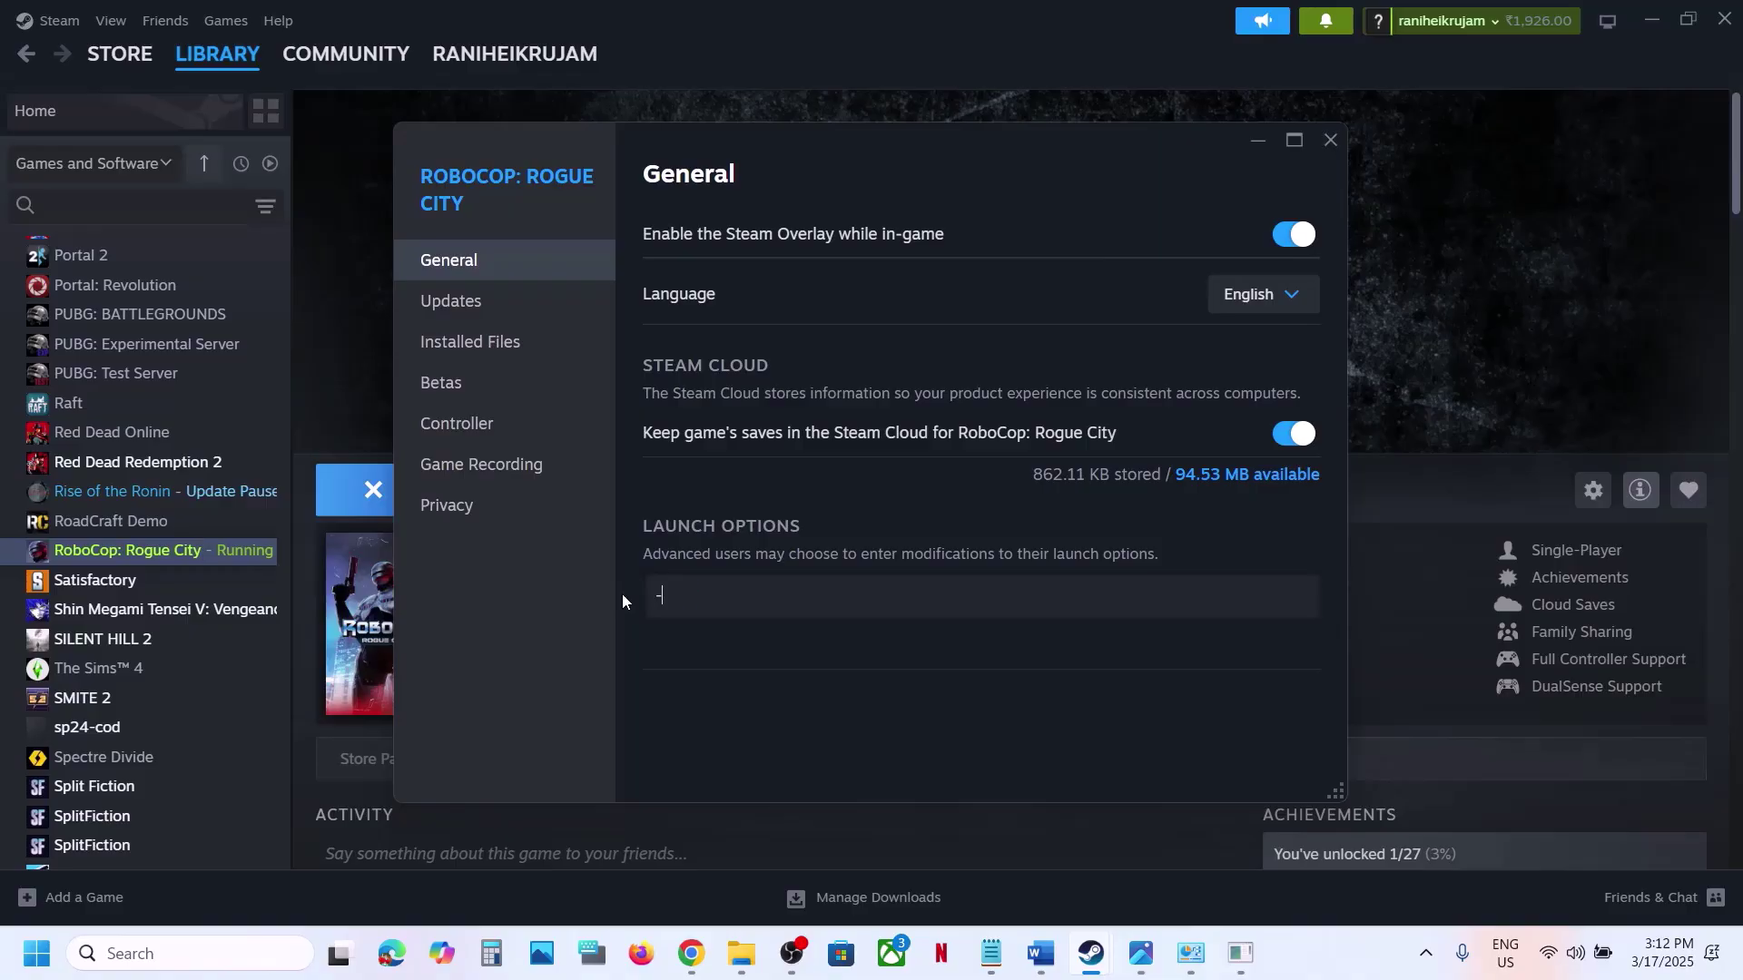
type("safe")
left_click(1091, 779)
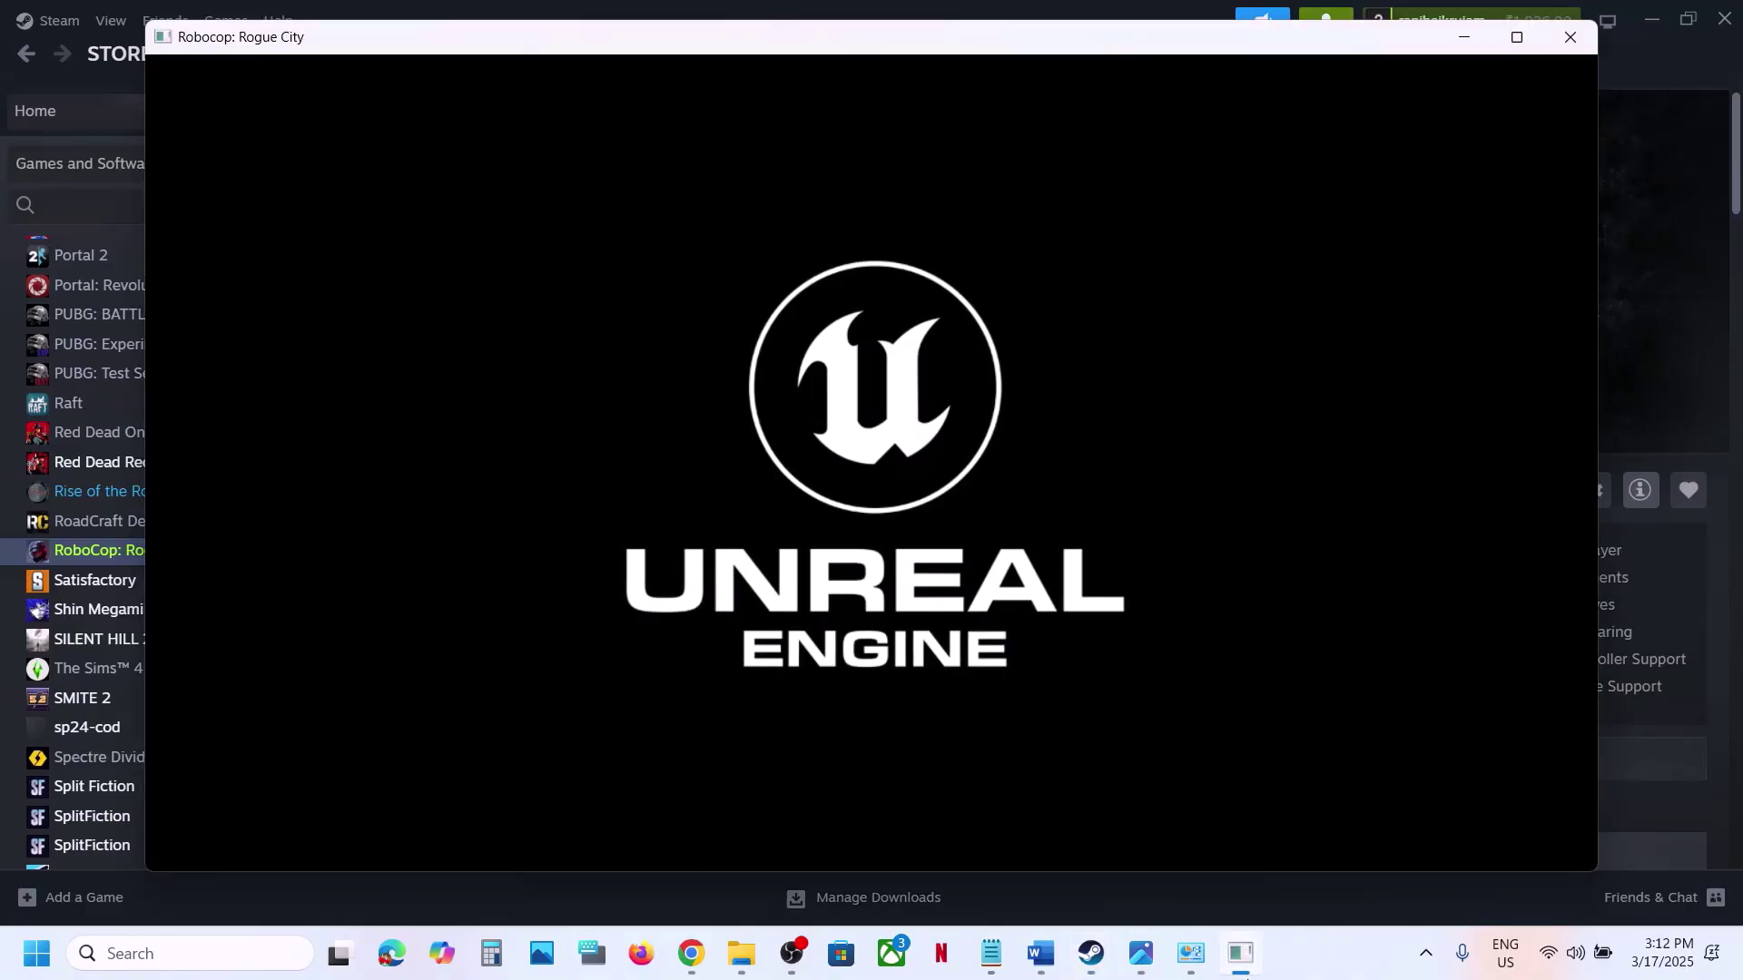
Close the running RoboCop: Rogue City game and clear its launch options in Steam
left_click(1577, 41)
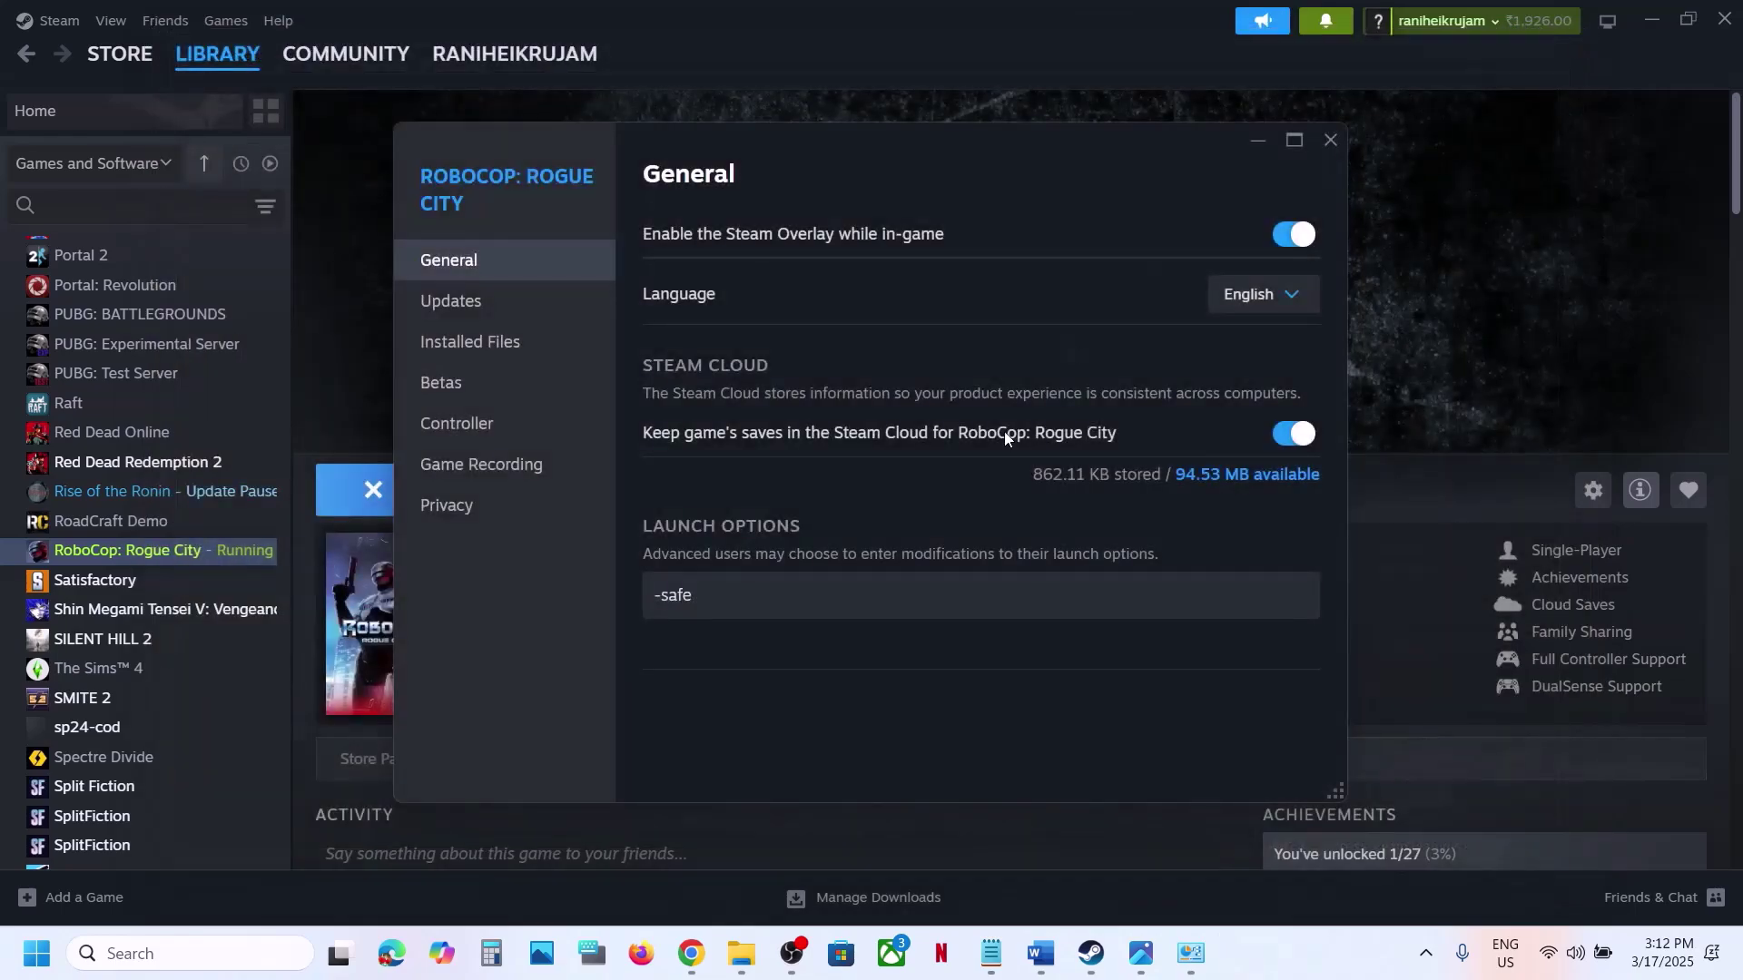
left_click(844, 599)
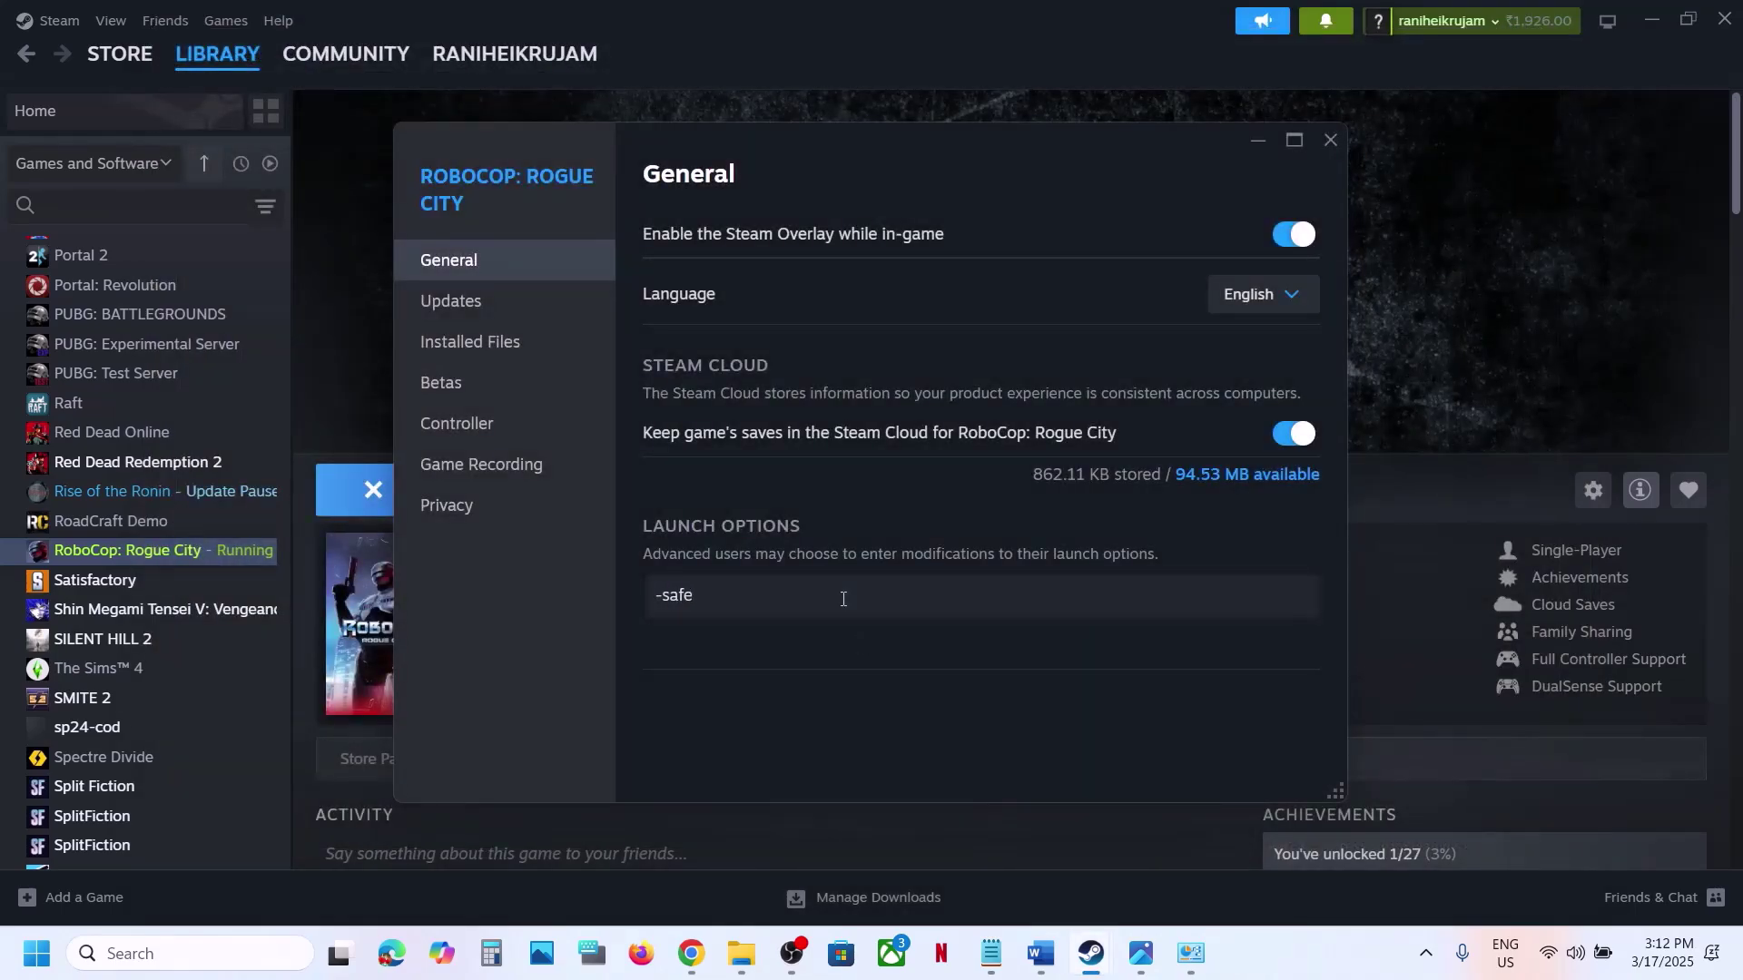
left_click_drag(797, 598, 509, 597)
key("BackSpace")
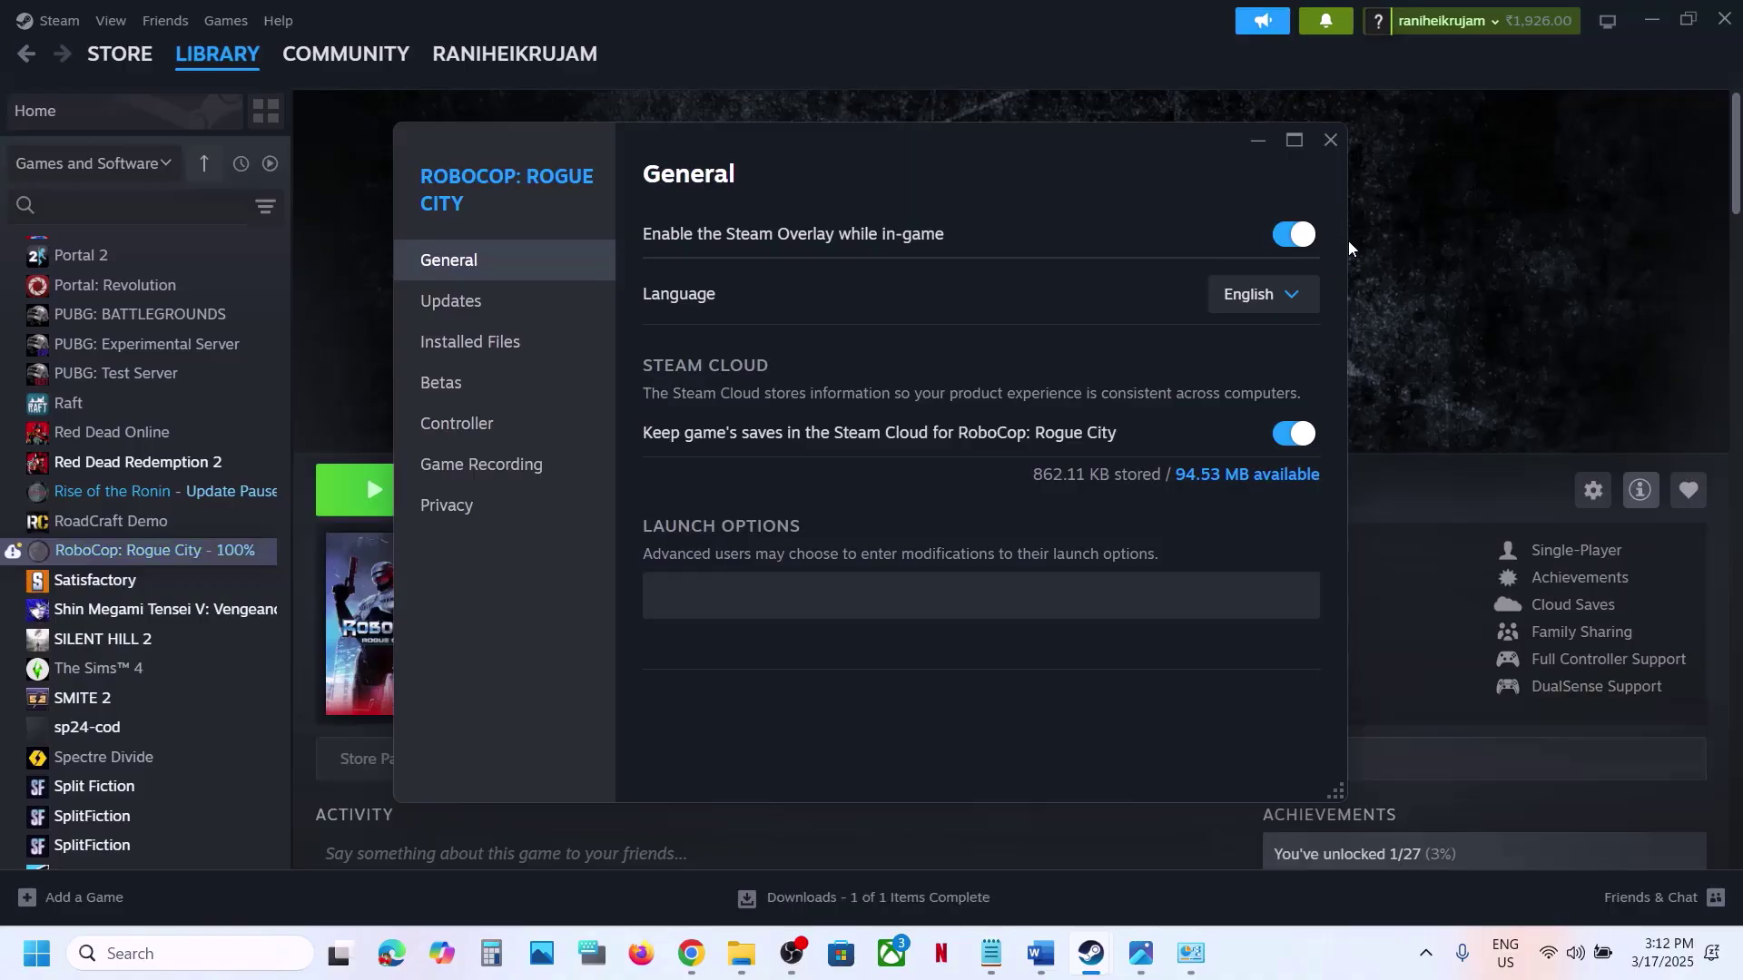
Close the game's Steam properties and read Step 9 in Word about renaming or deleting the save game files
left_click(1330, 140)
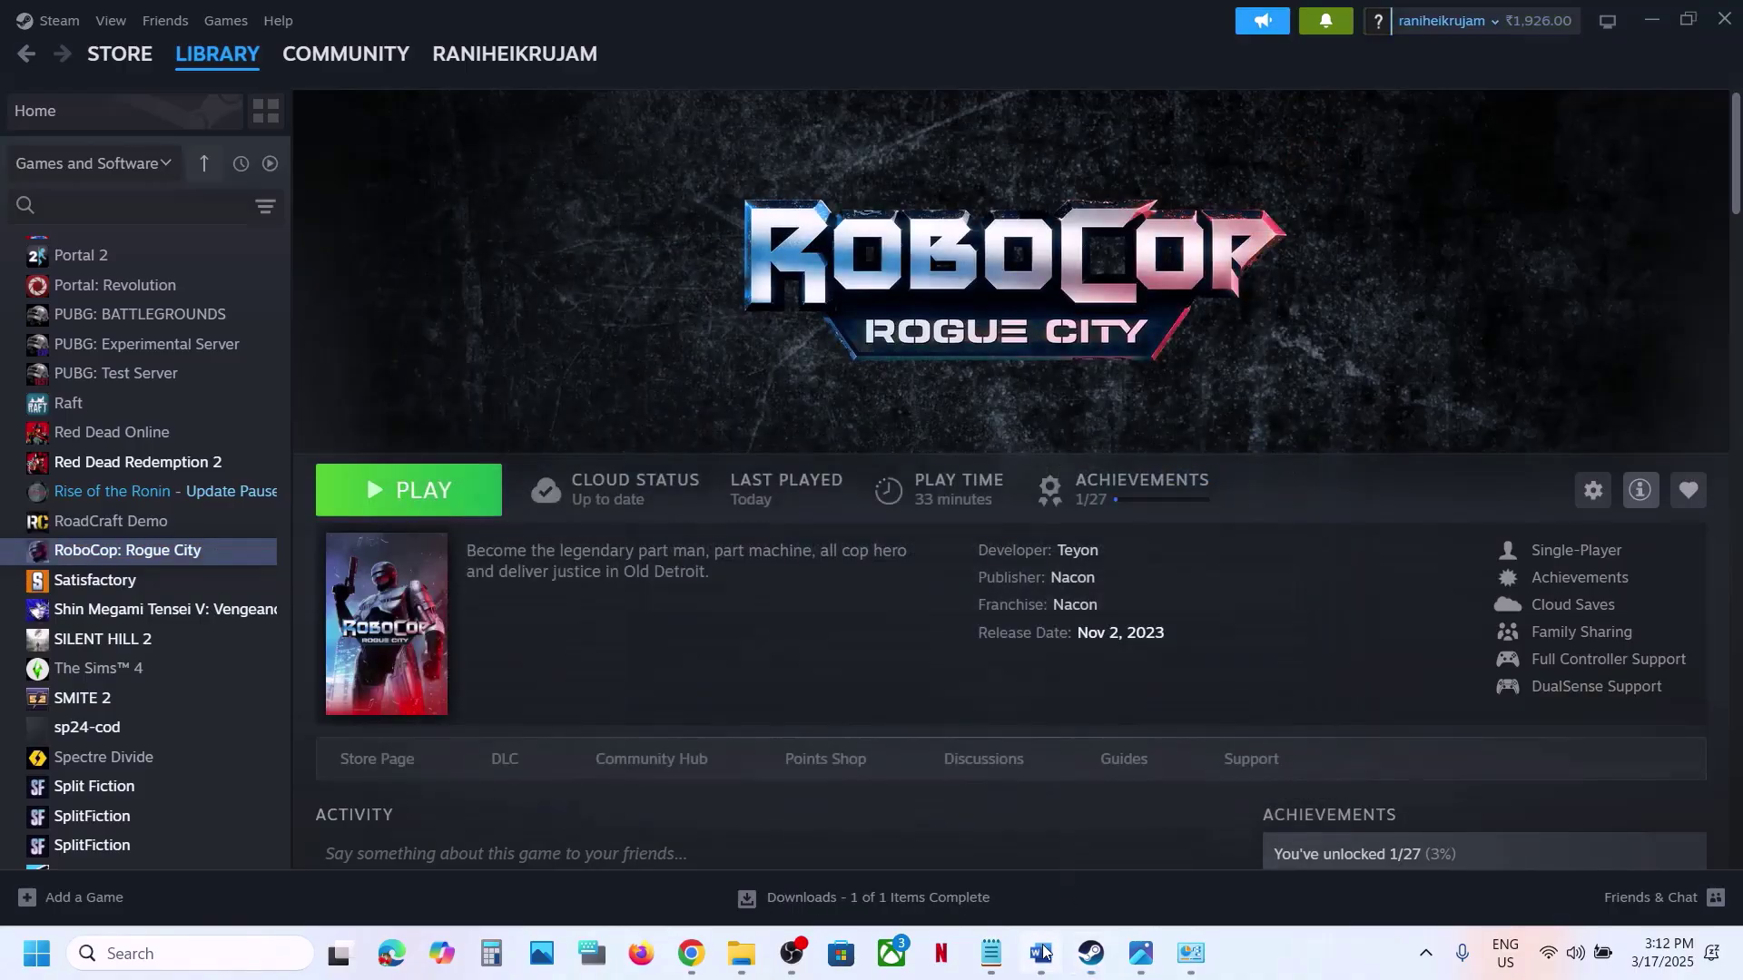
left_click(1043, 951)
scroll(677, 697, "down", 2)
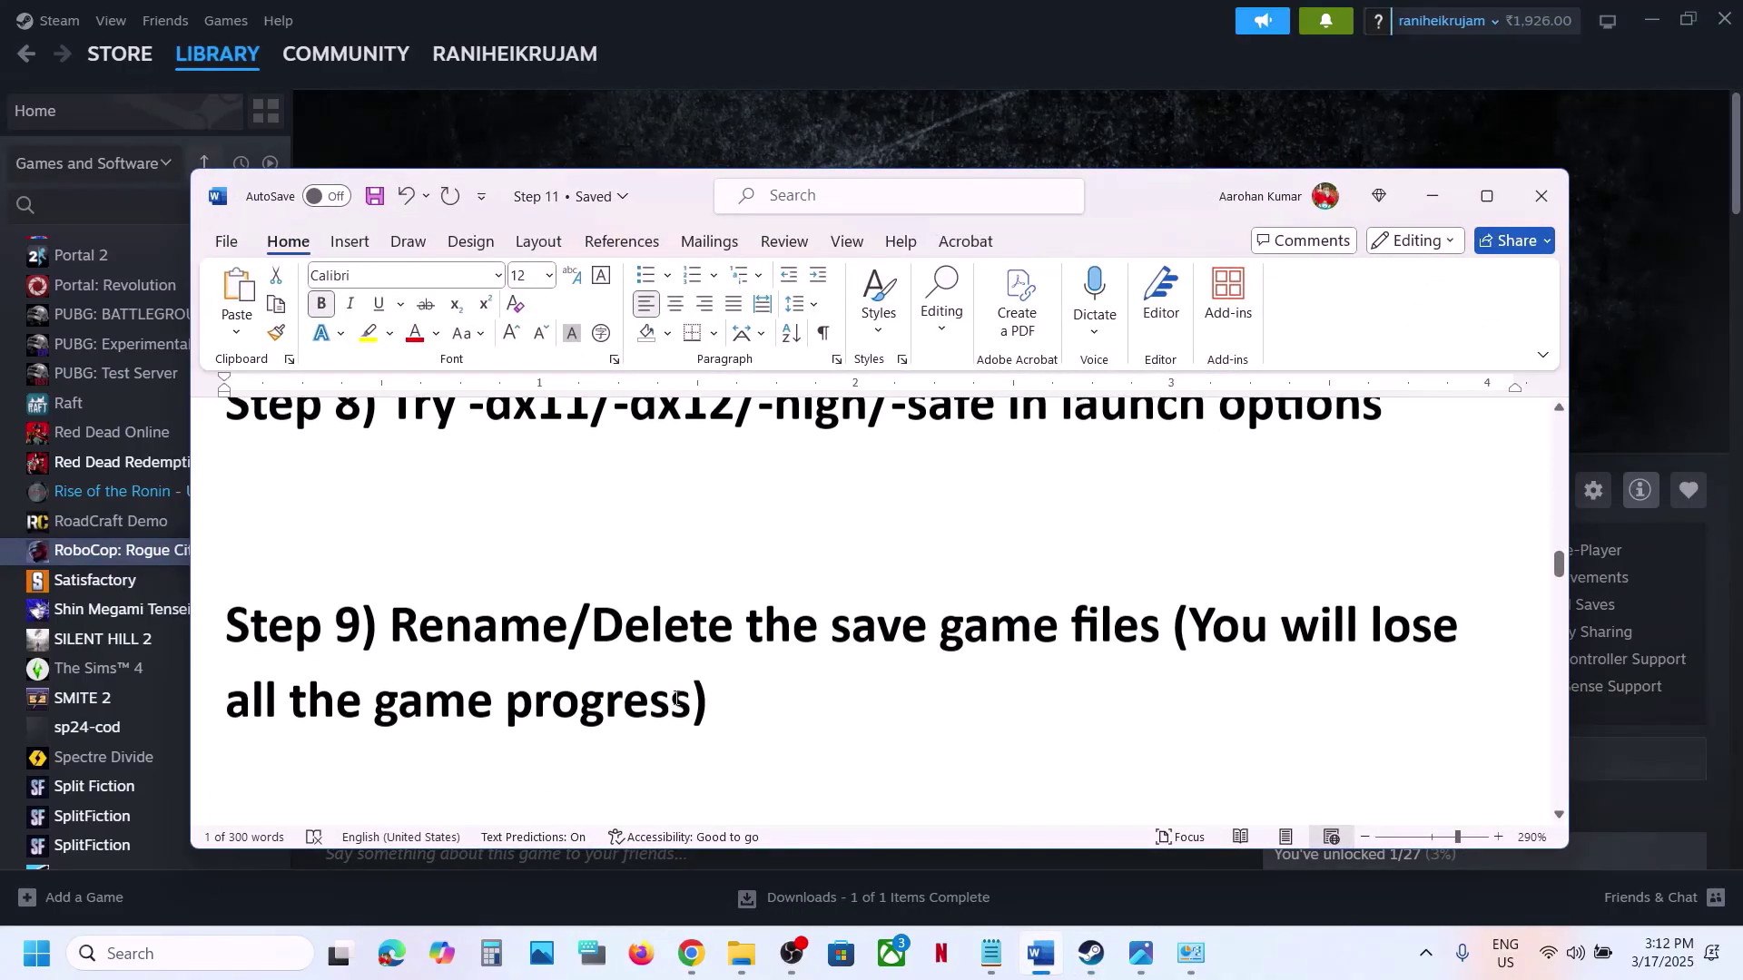
left_click_drag(403, 626, 1156, 623)
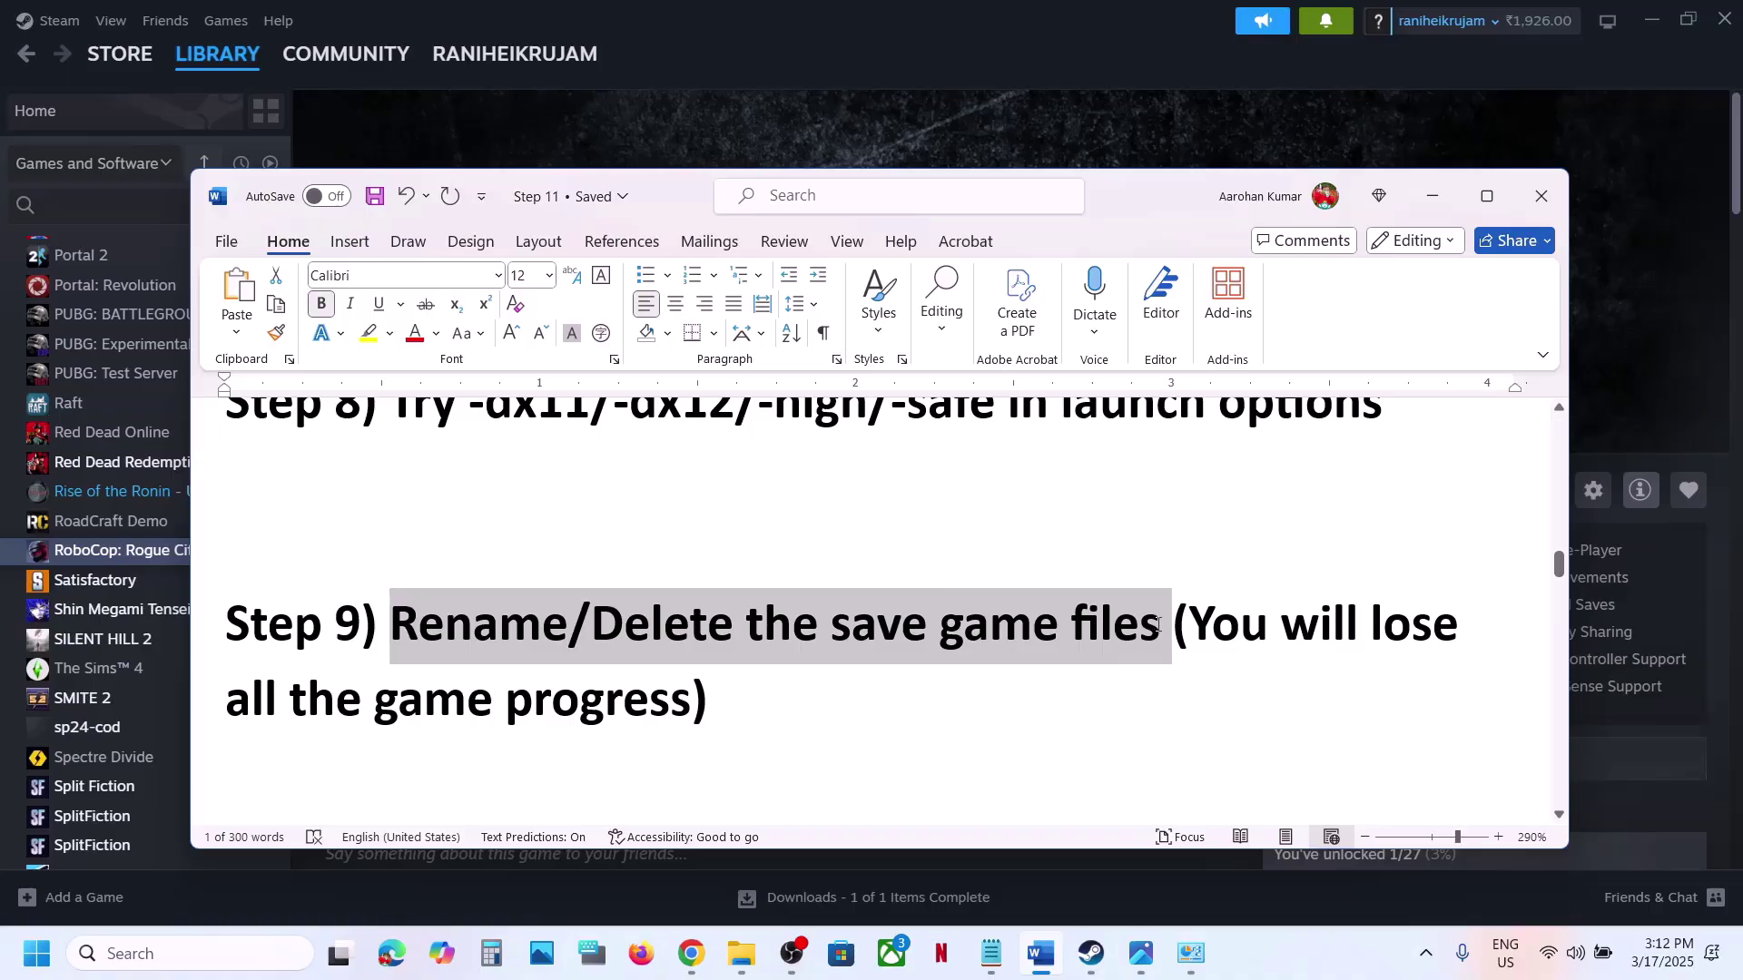
left_click_drag(1463, 626, 699, 699)
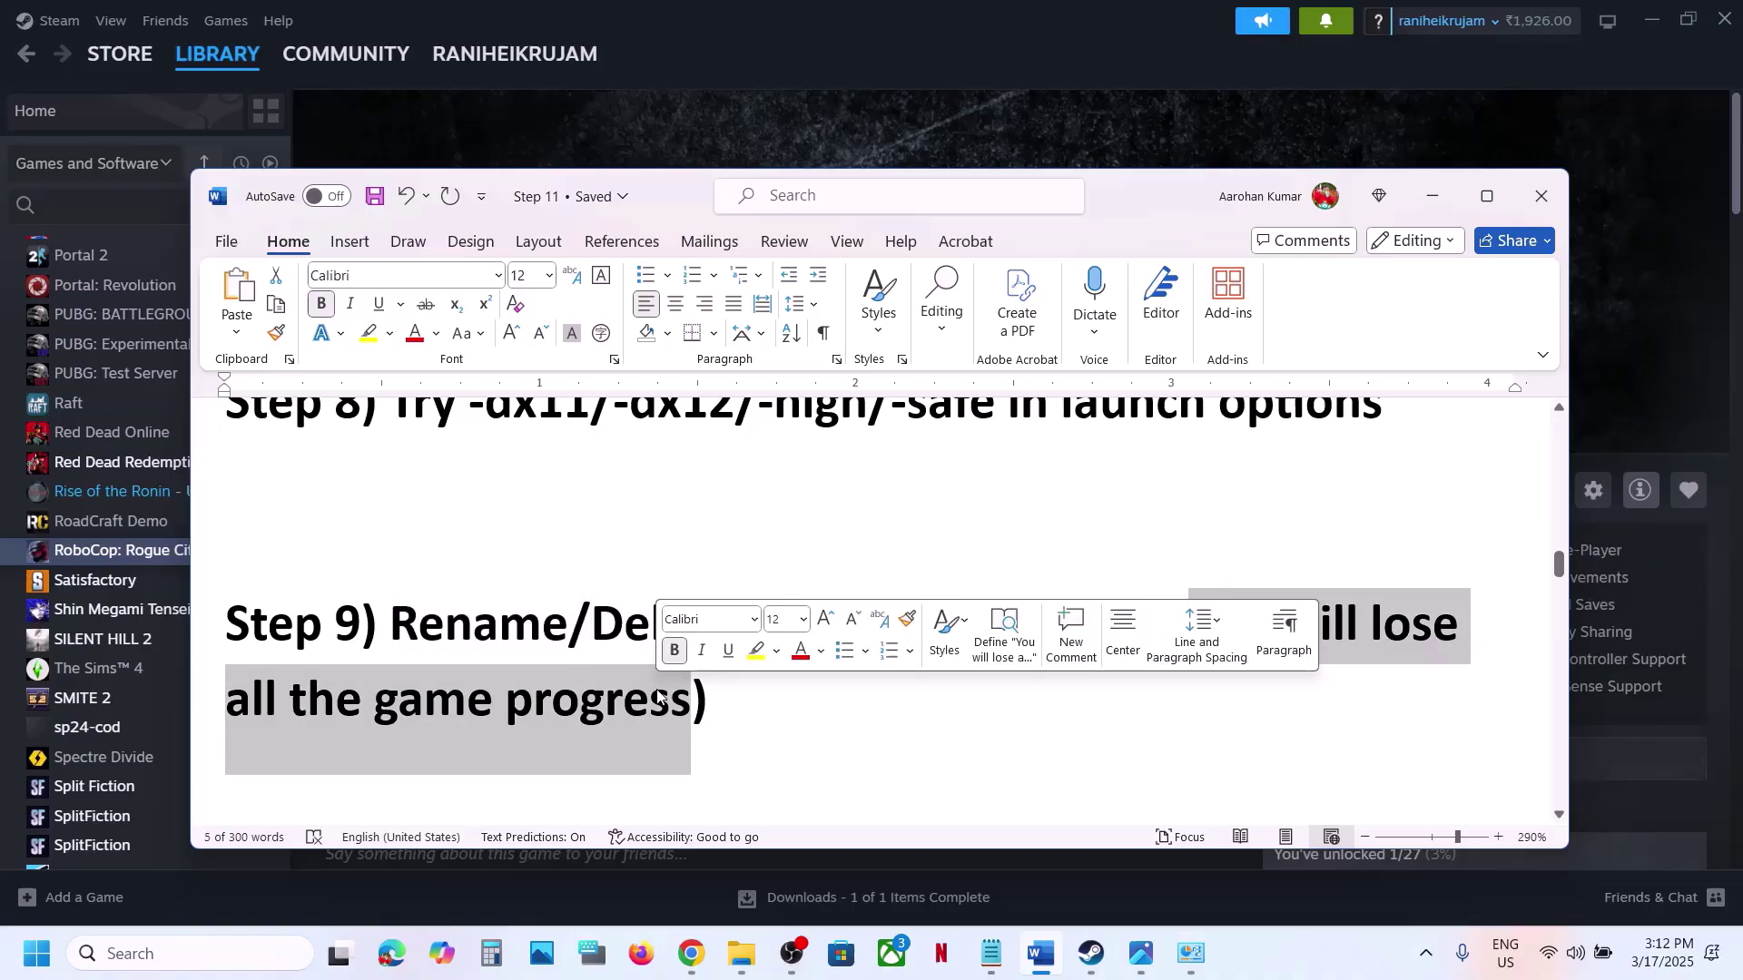
left_click(766, 712)
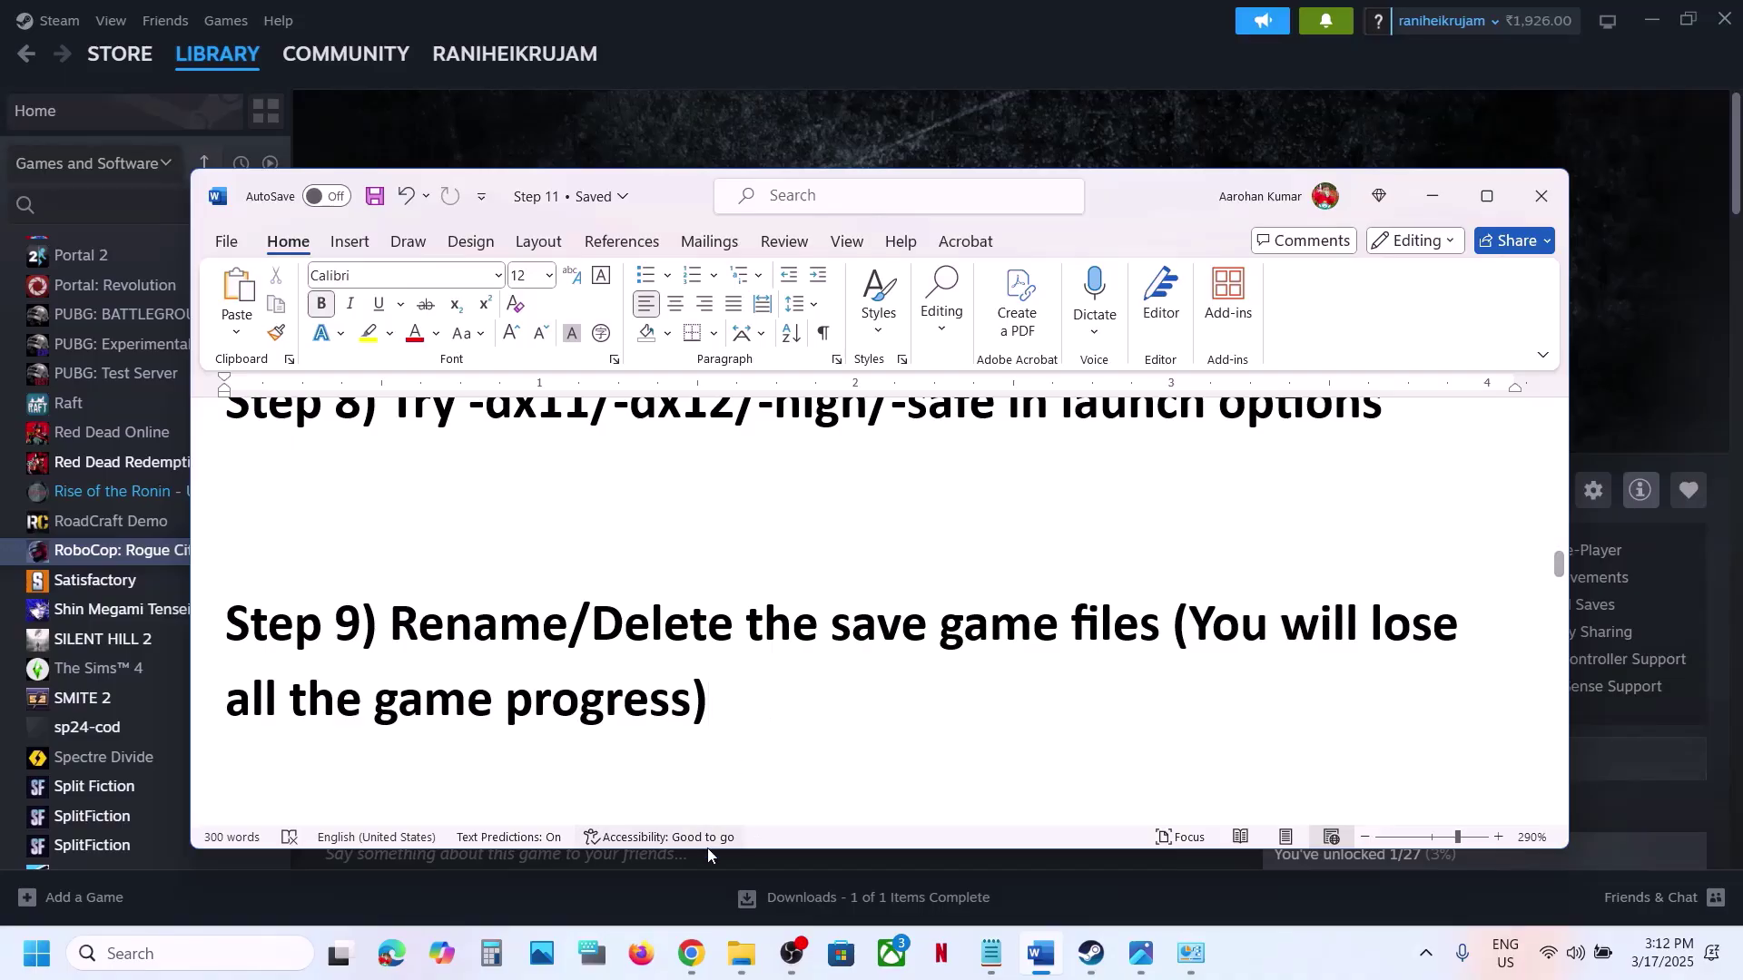
Switch to File Explorer and open the current user's profile folder under Users on the C: drive
left_click(742, 973)
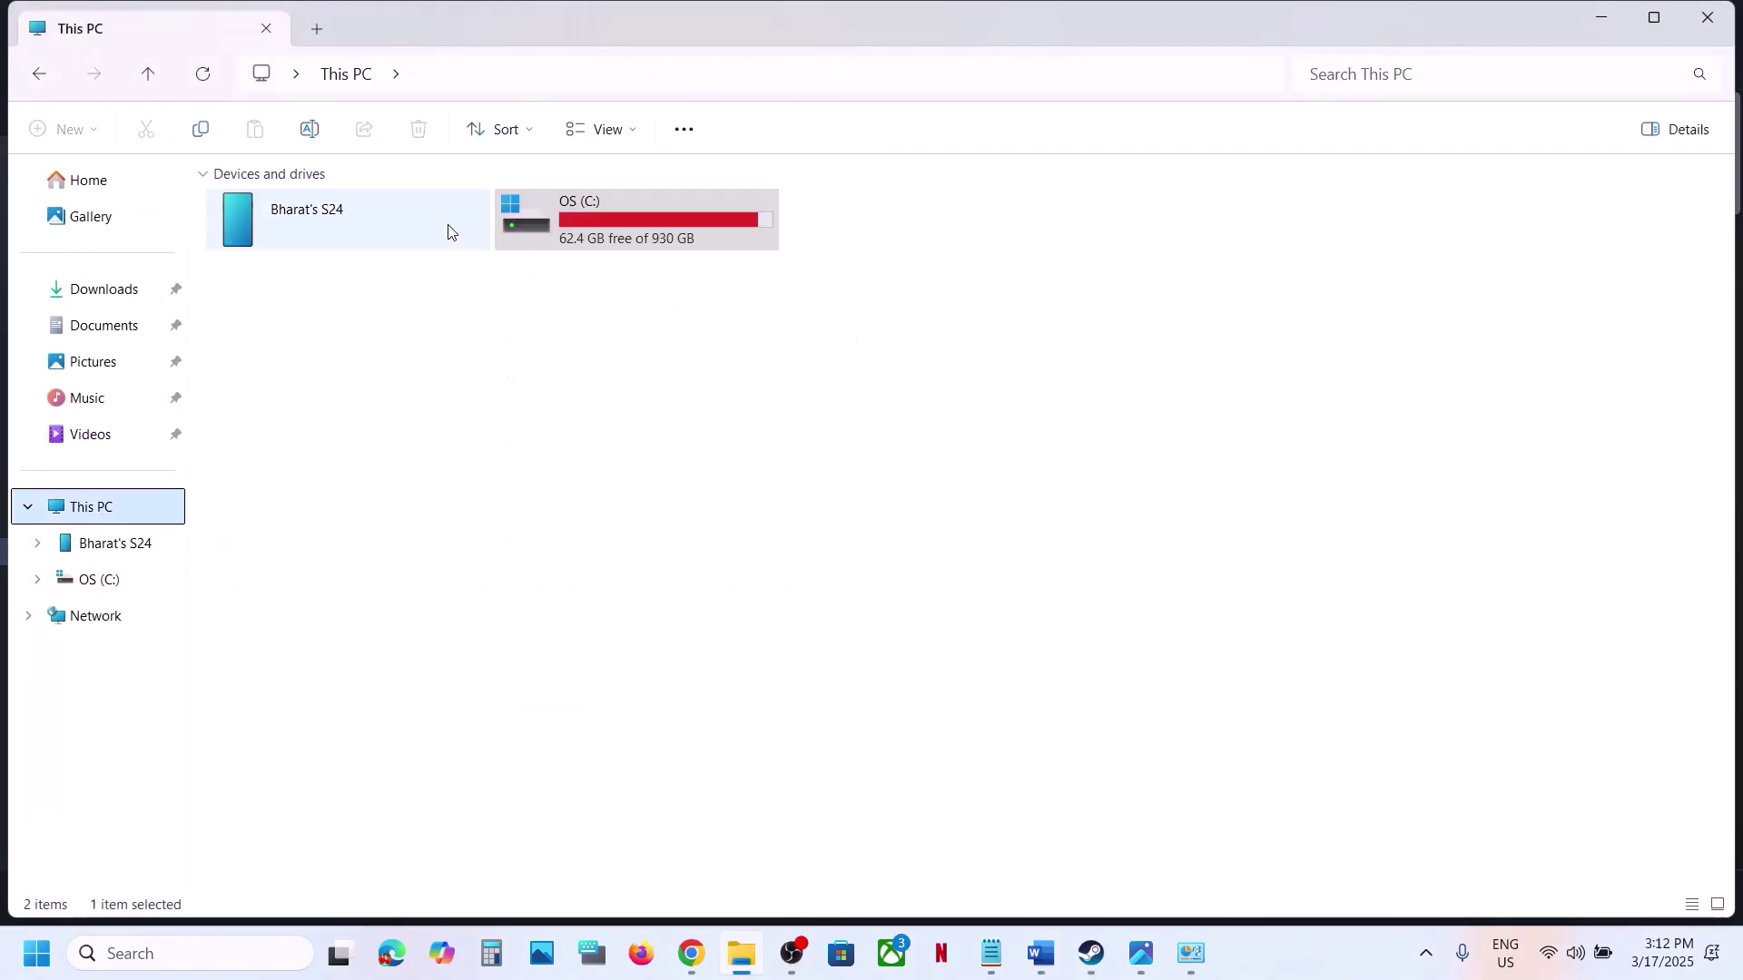
double_click(673, 242)
scroll(673, 243, "down", 1)
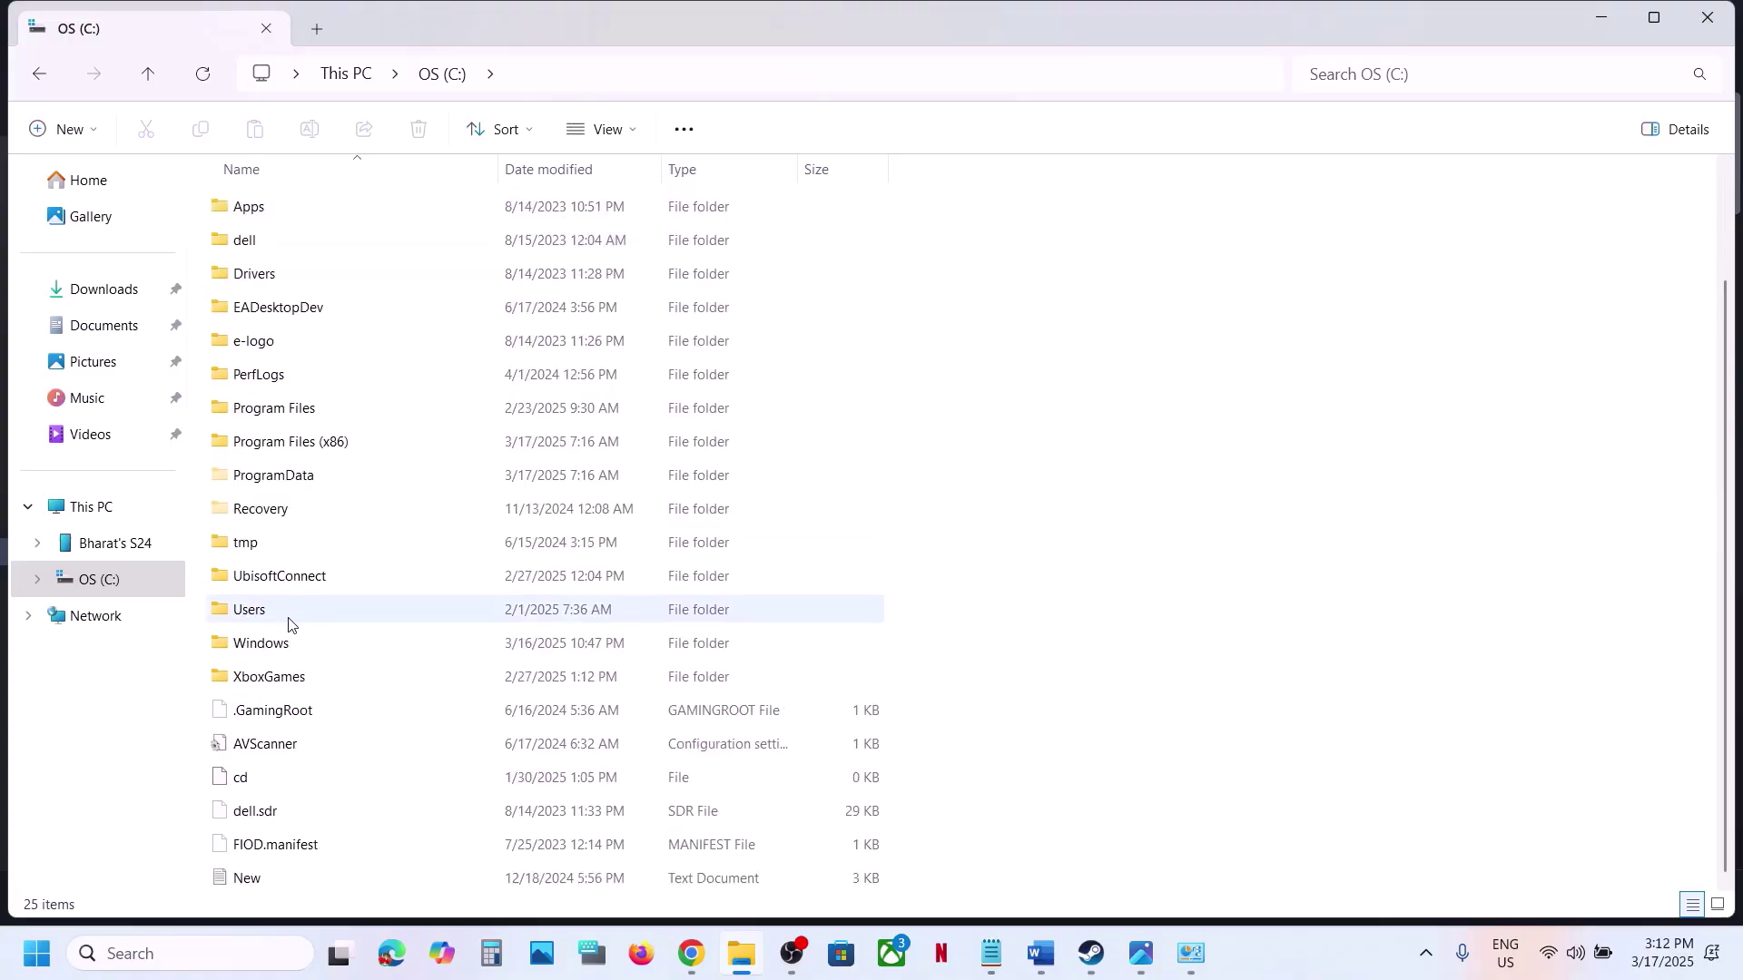
double_click(286, 618)
double_click(279, 216)
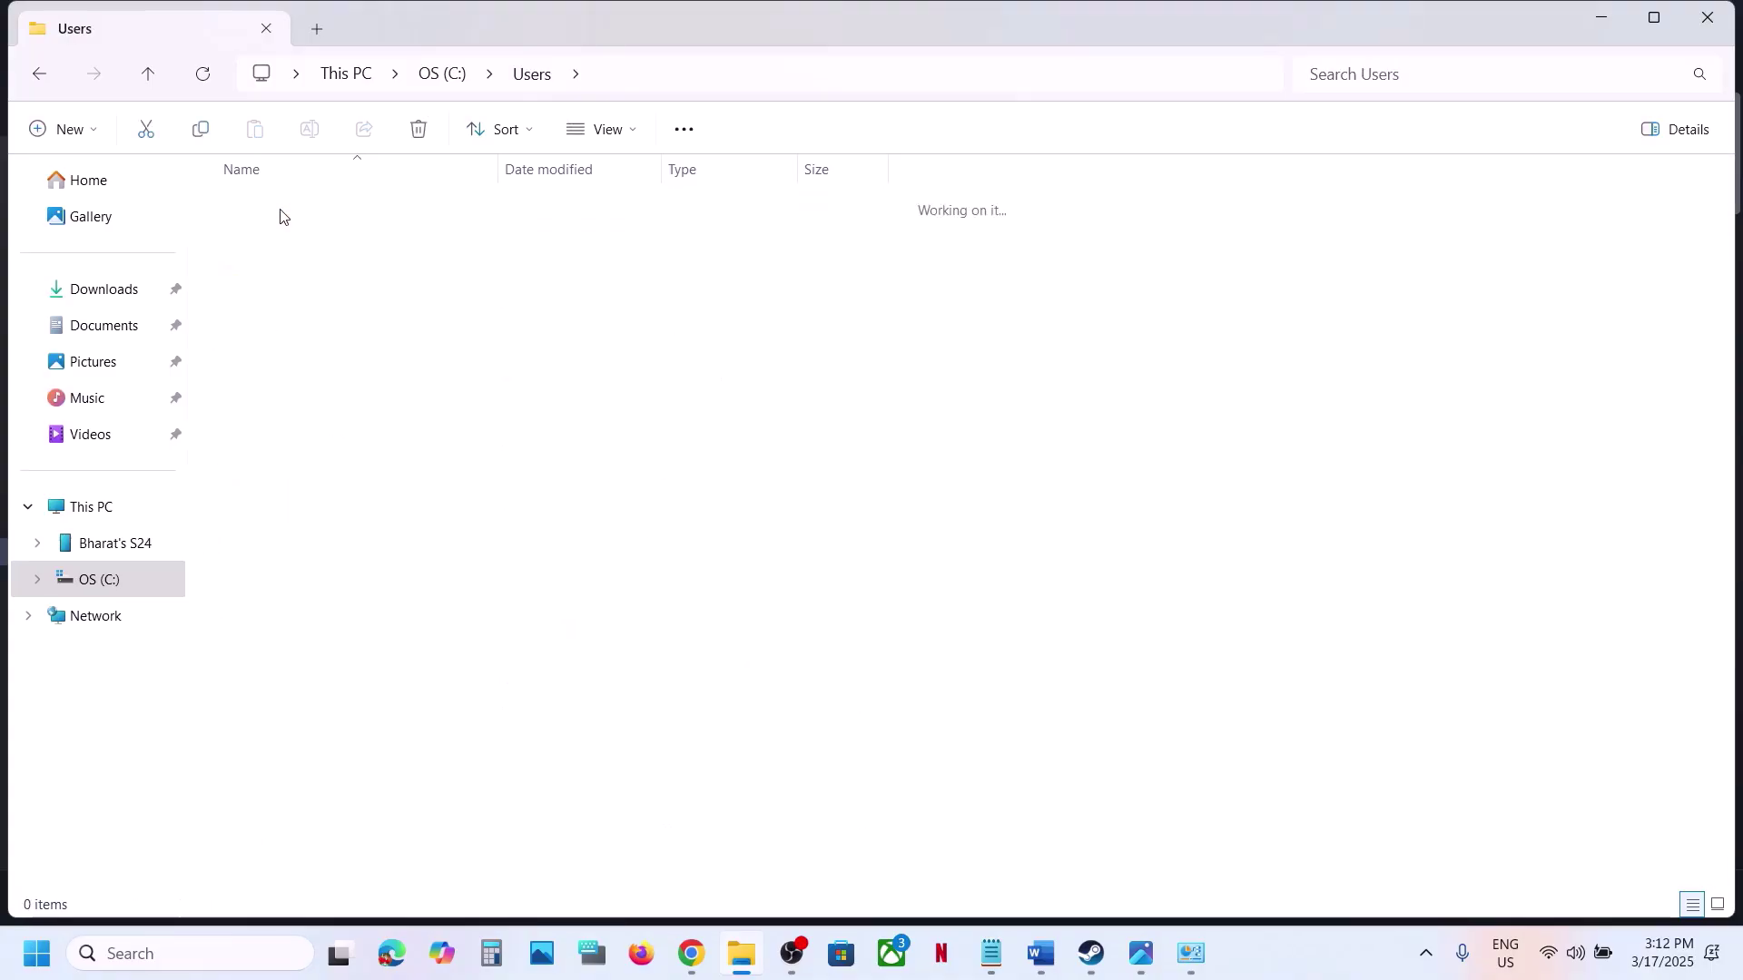
Check the Hidden items display option and open the Local folder inside the profile's AppData folder
left_click(298, 448)
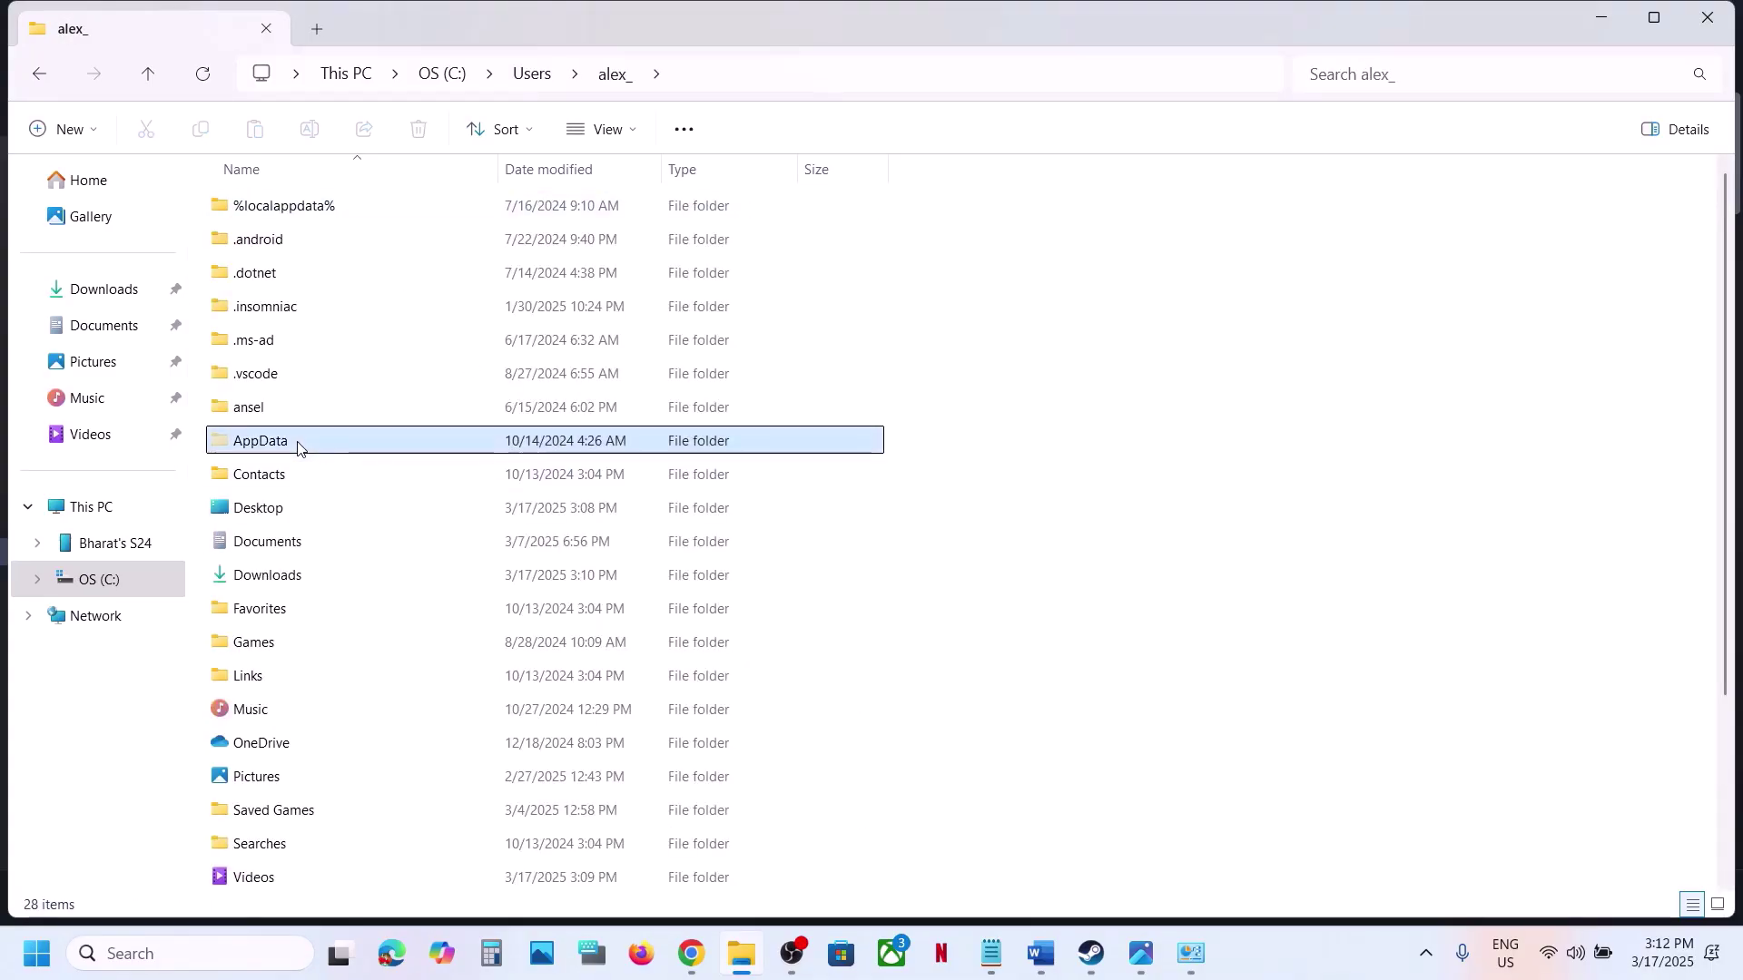
left_click(643, 132)
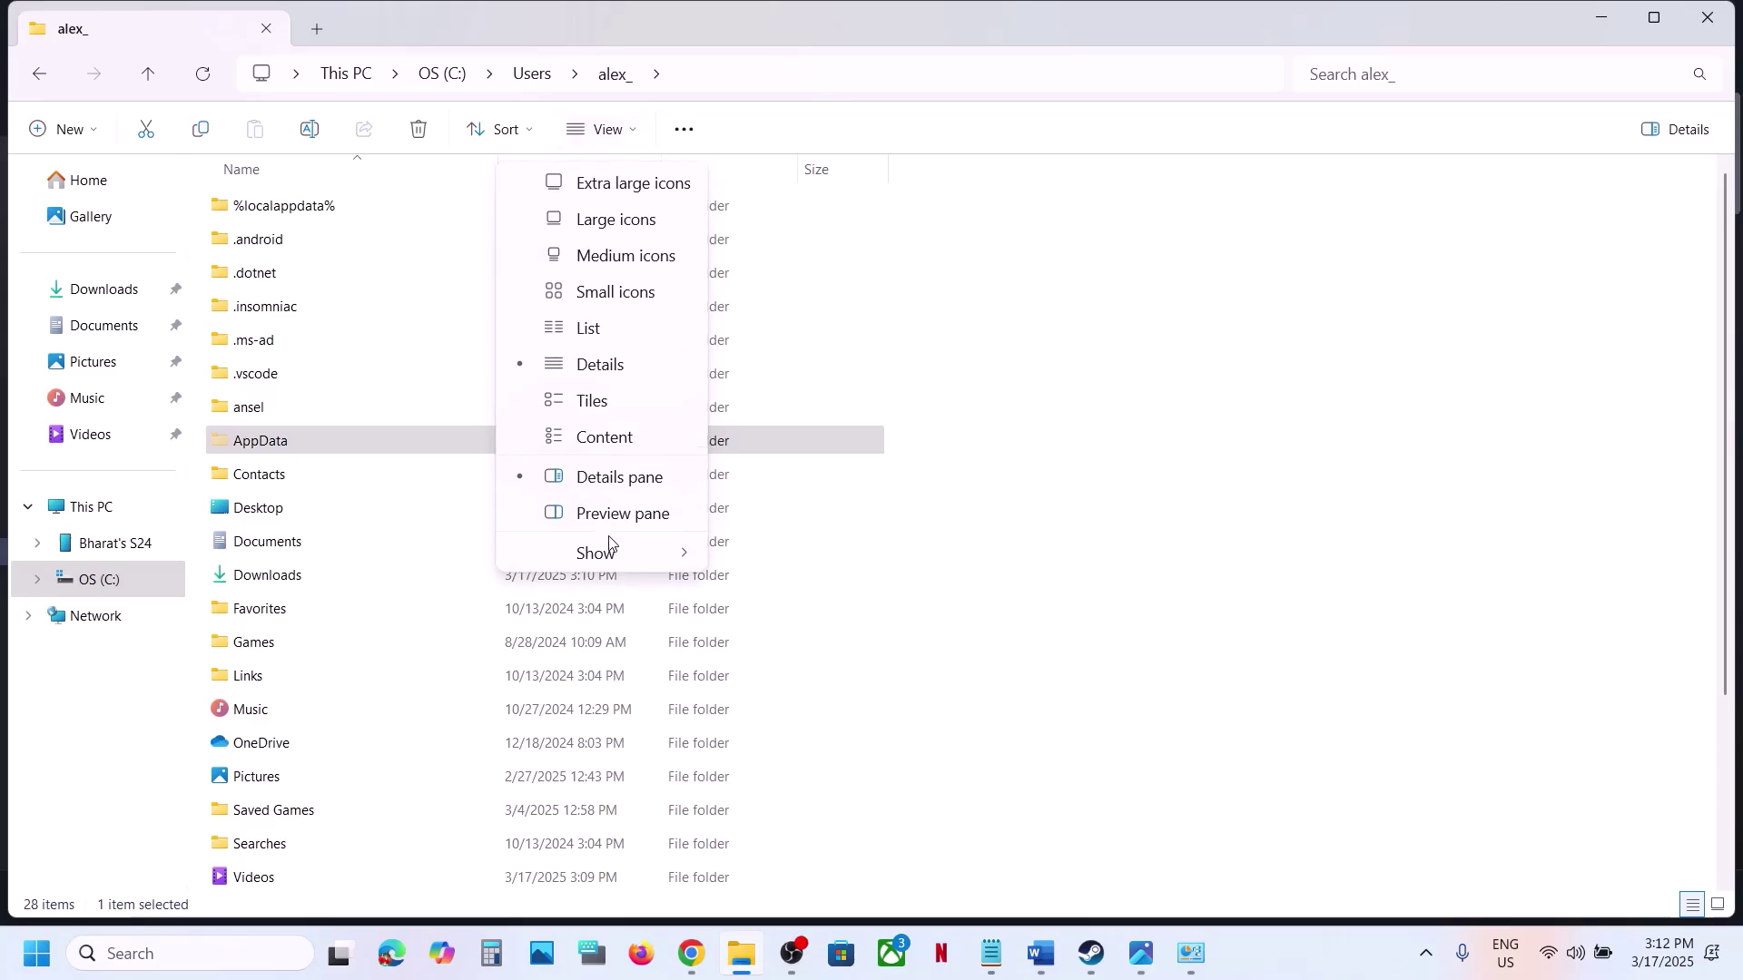
mouse_move(610, 546)
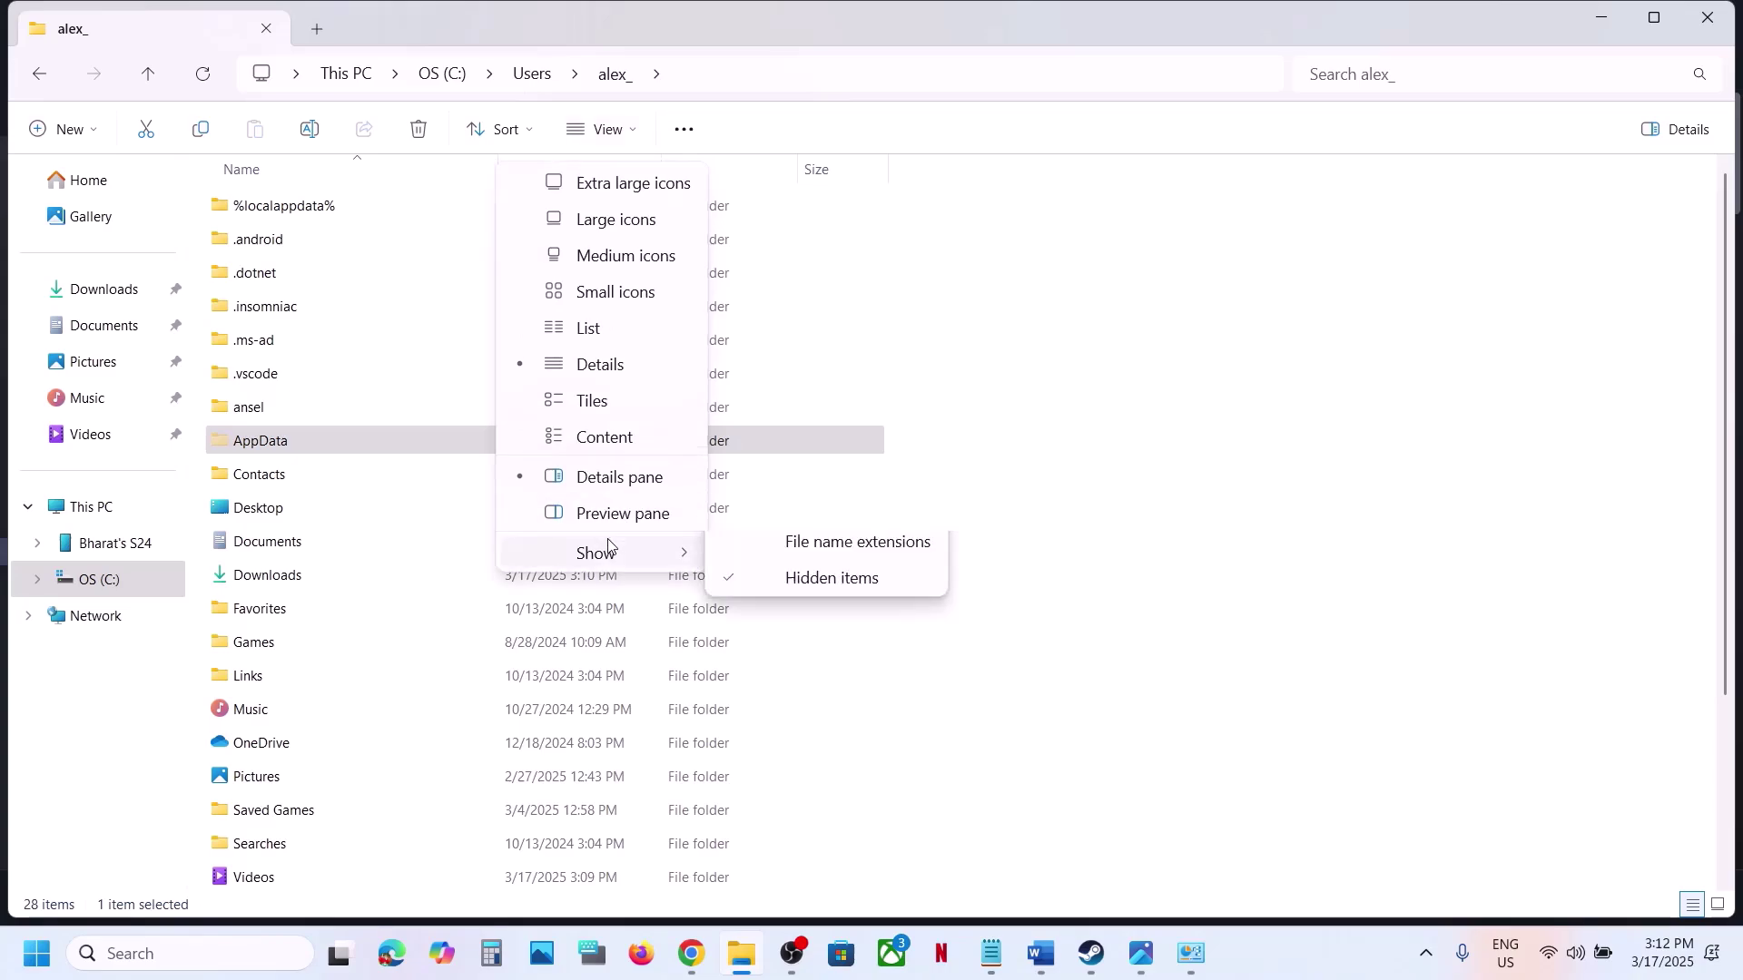
left_click(285, 449)
double_click(284, 449)
double_click(269, 210)
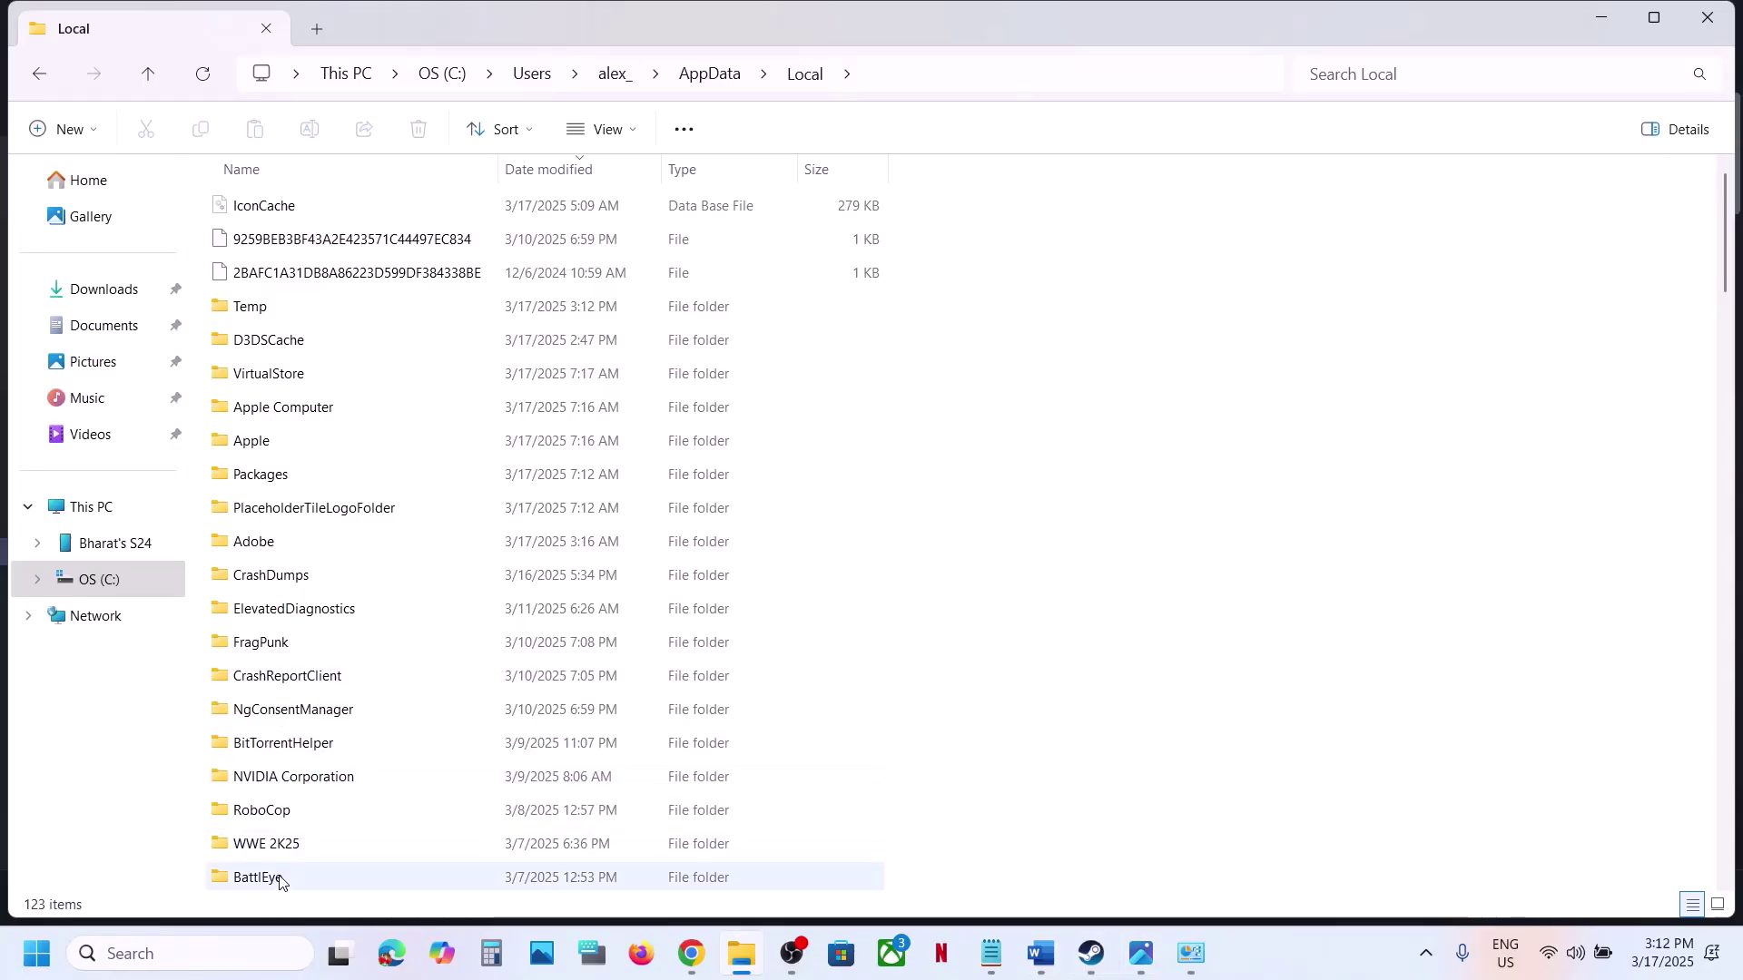
Open the RoboCop folder in Local and view the contents of its Saved subfolder
left_click(277, 820)
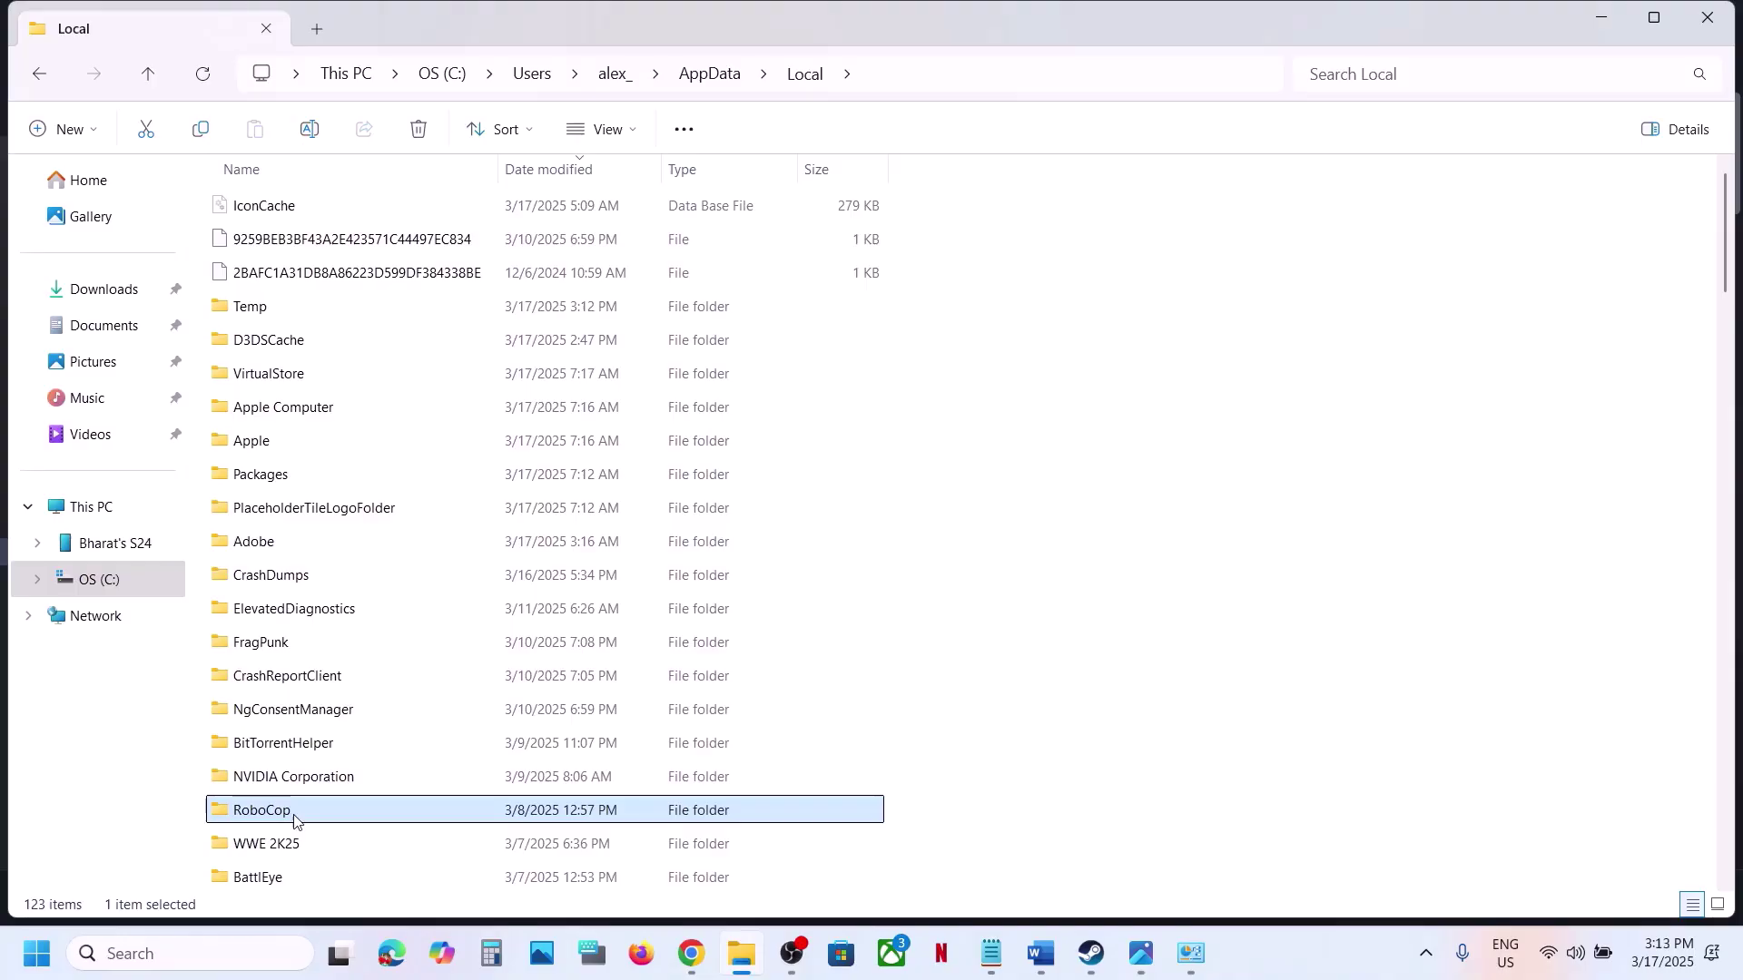
double_click(293, 820)
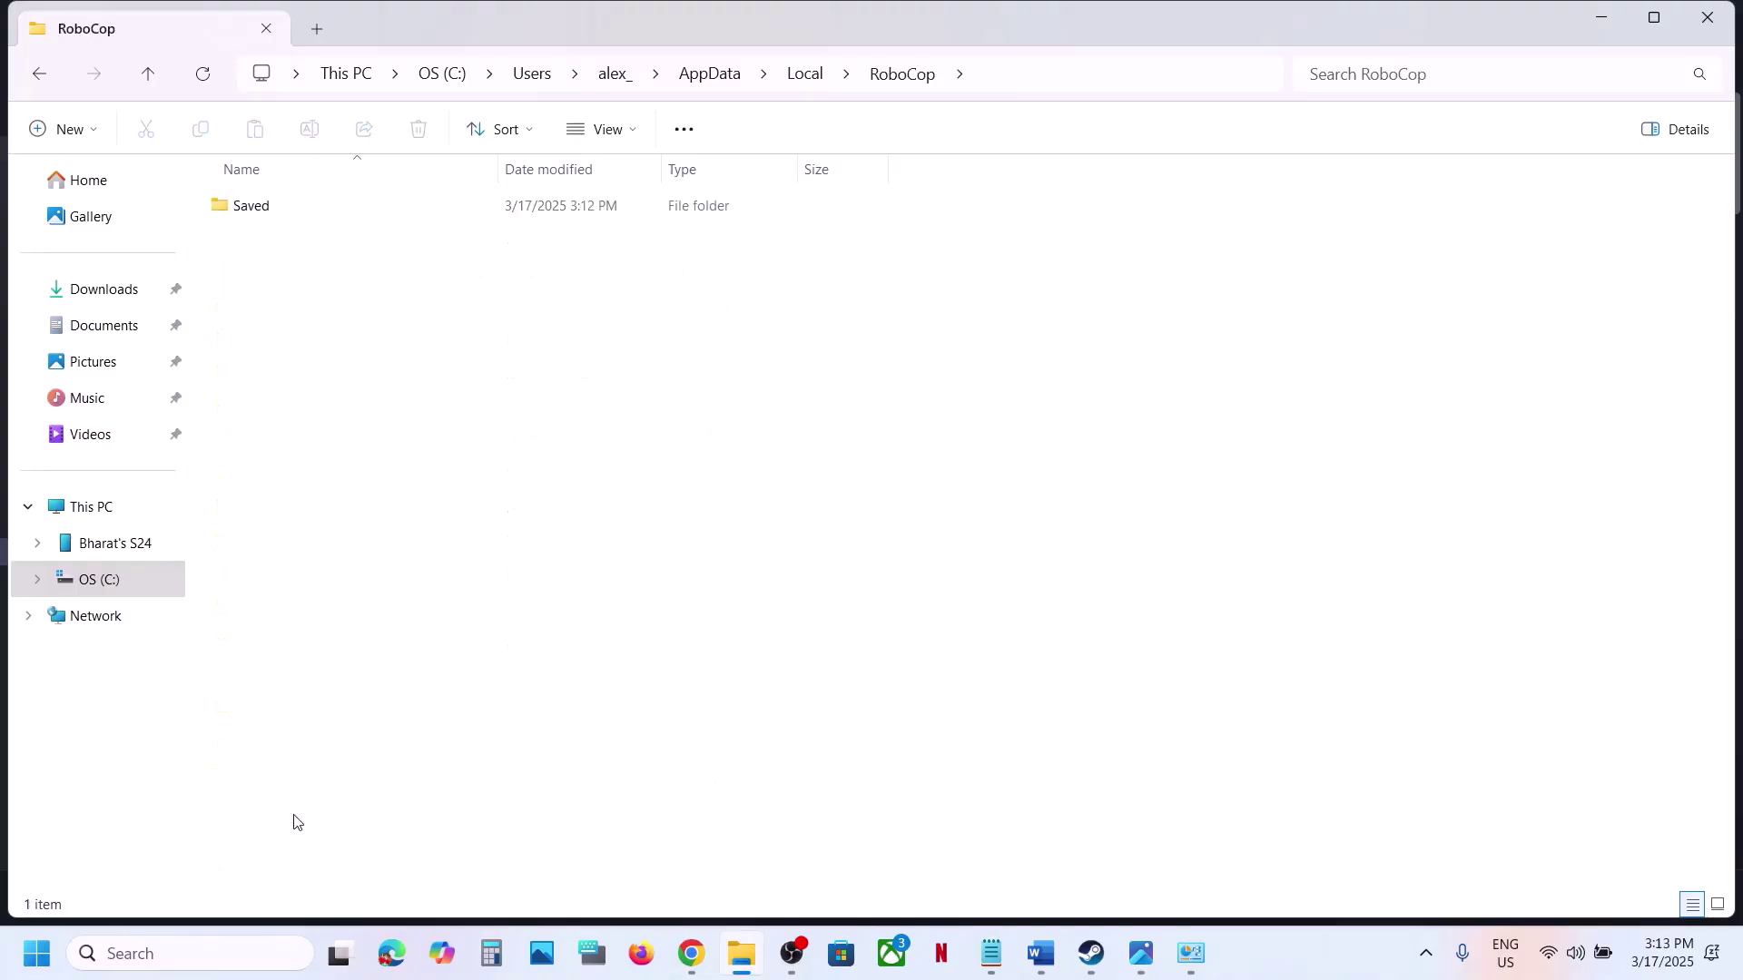
double_click(284, 214)
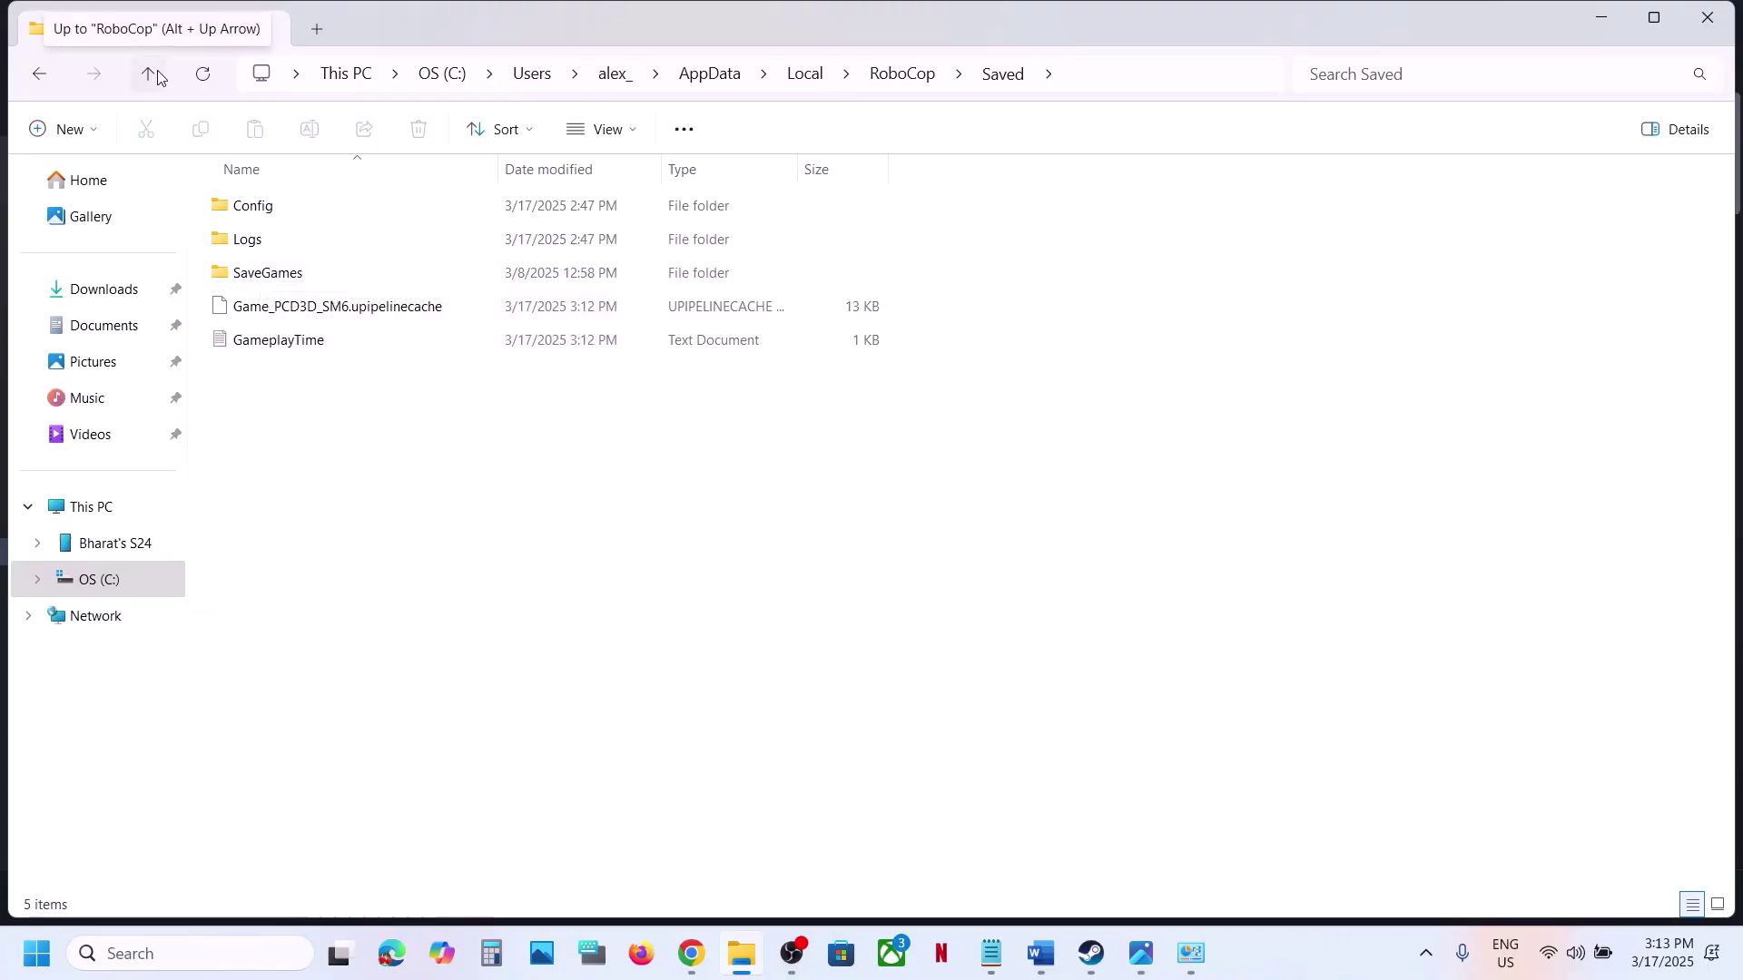
left_click(269, 210)
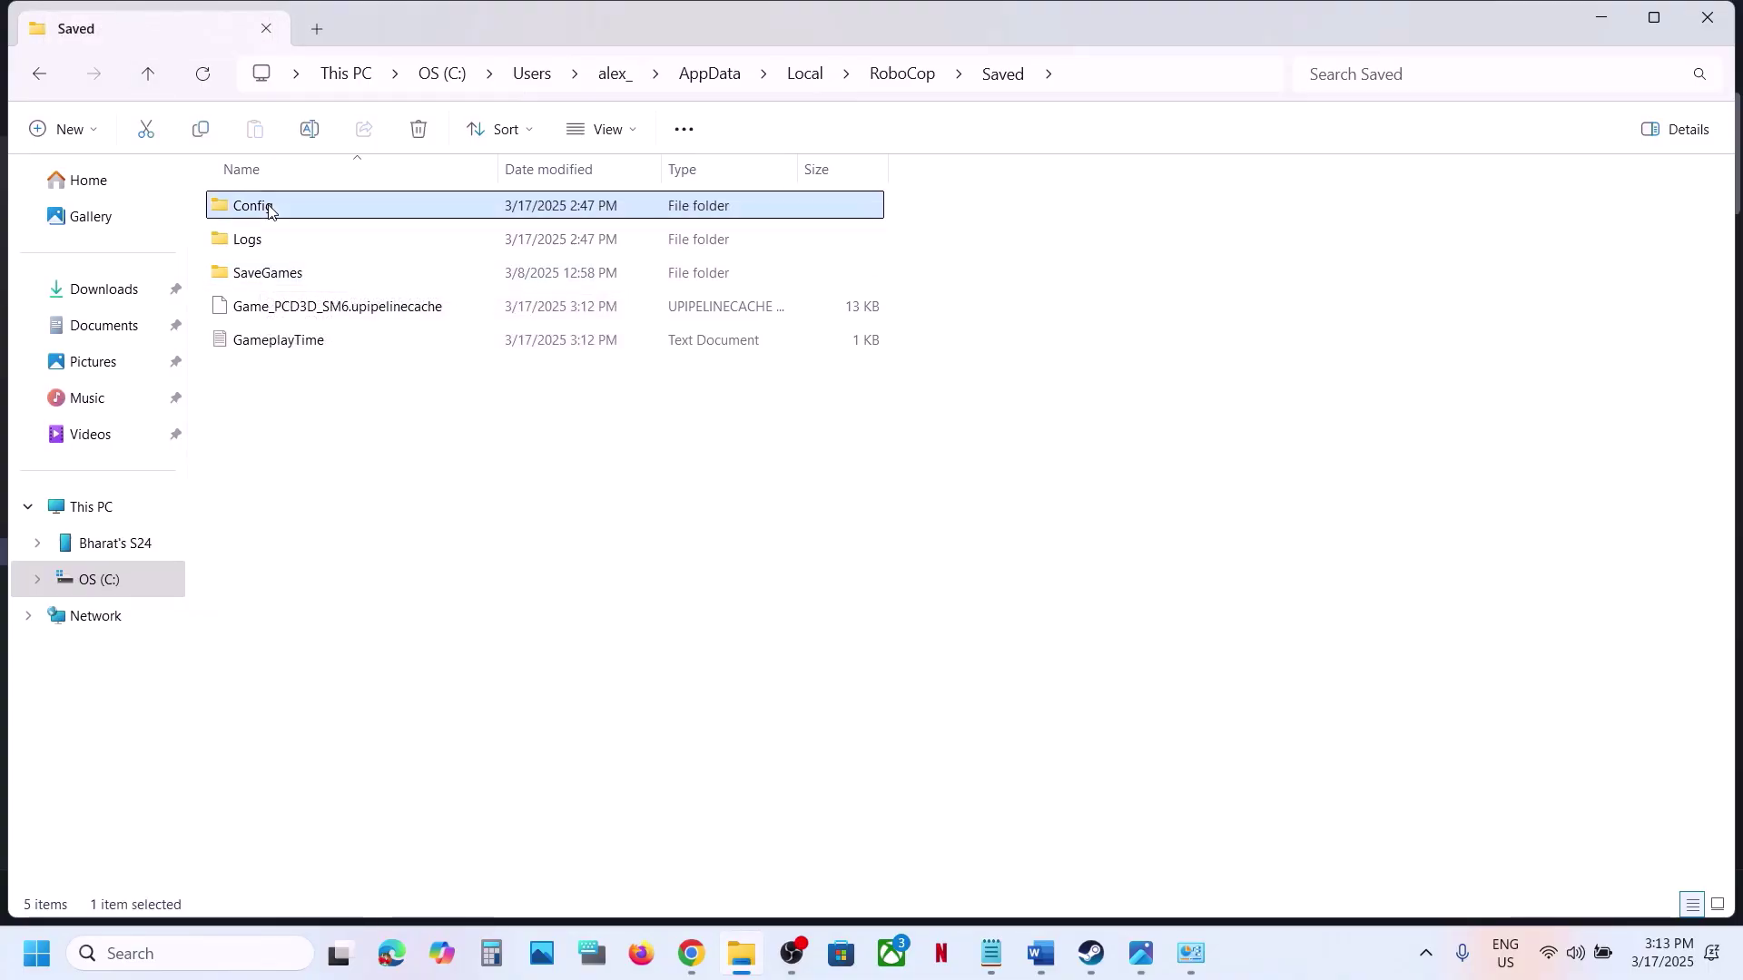
right_click(269, 211)
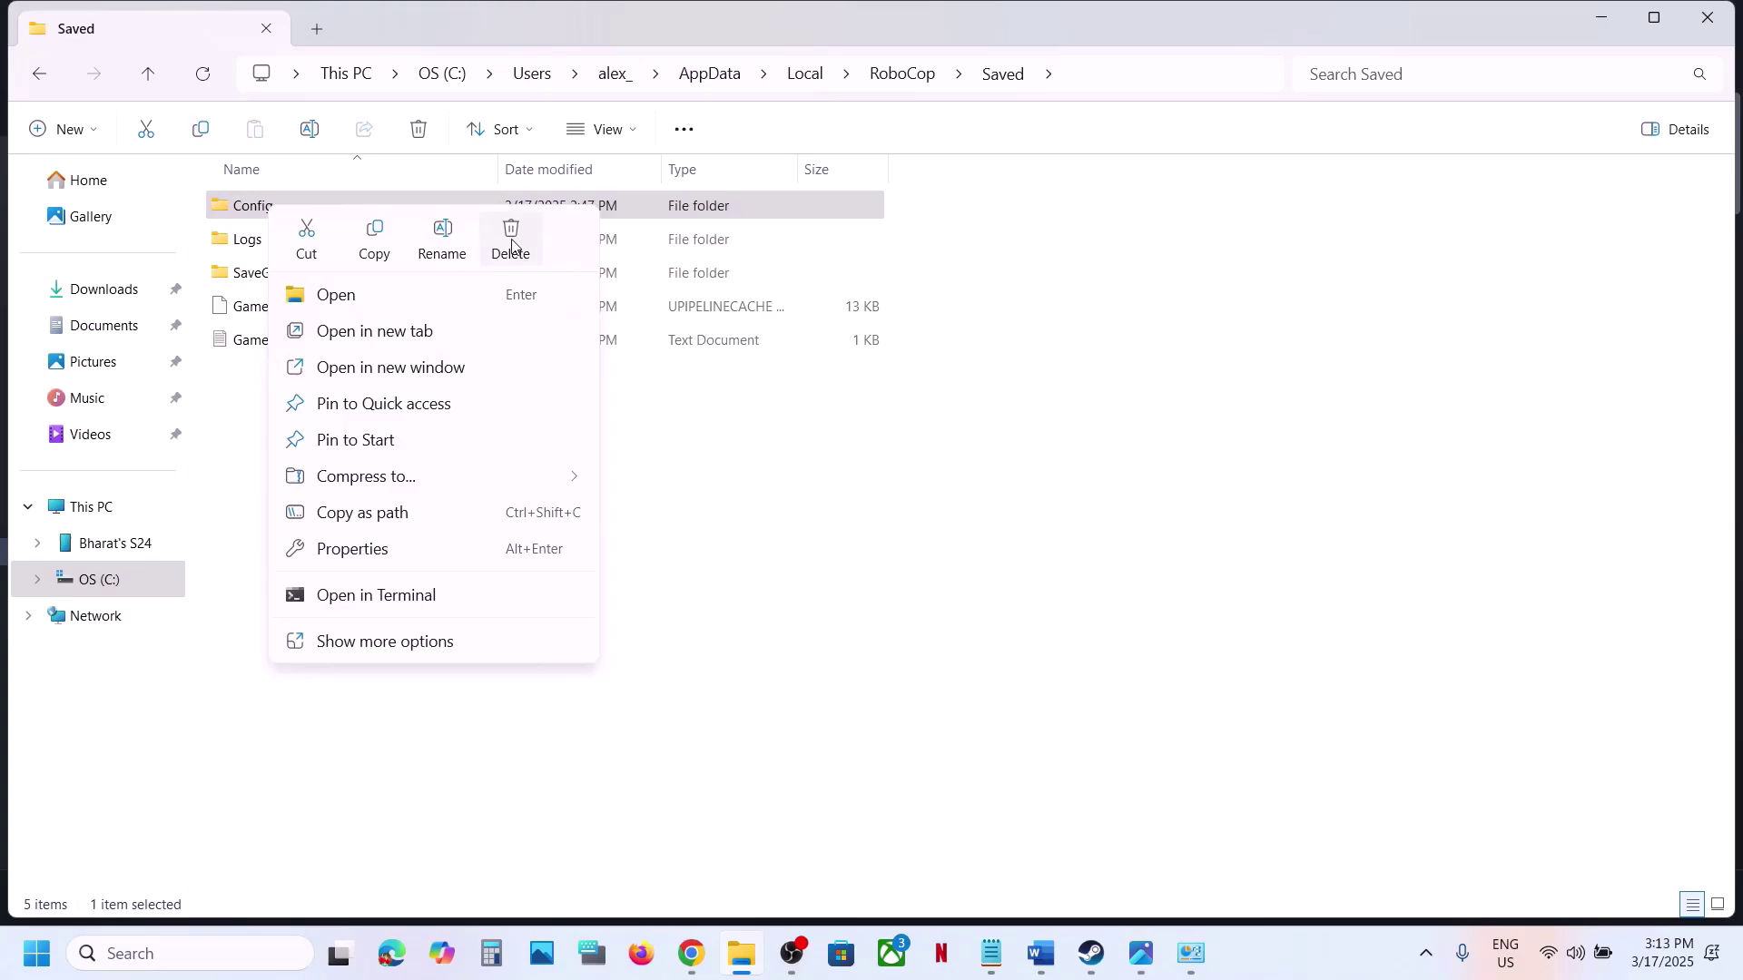
right_click(250, 208)
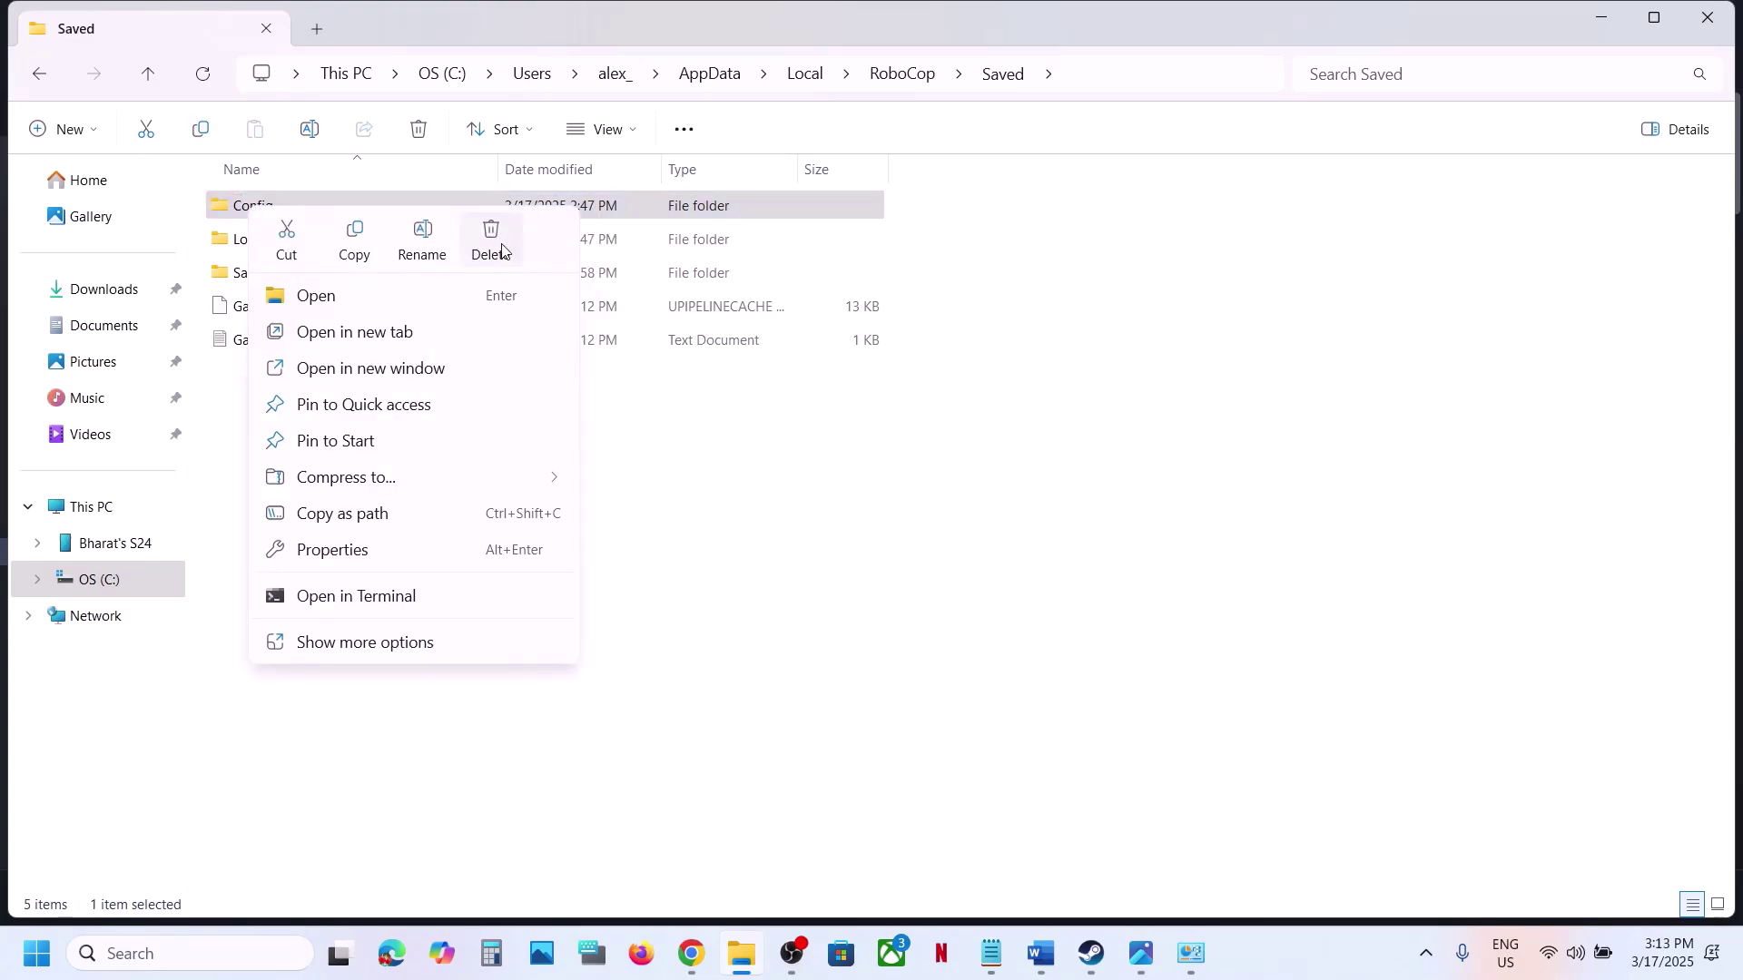
left_click(653, 510)
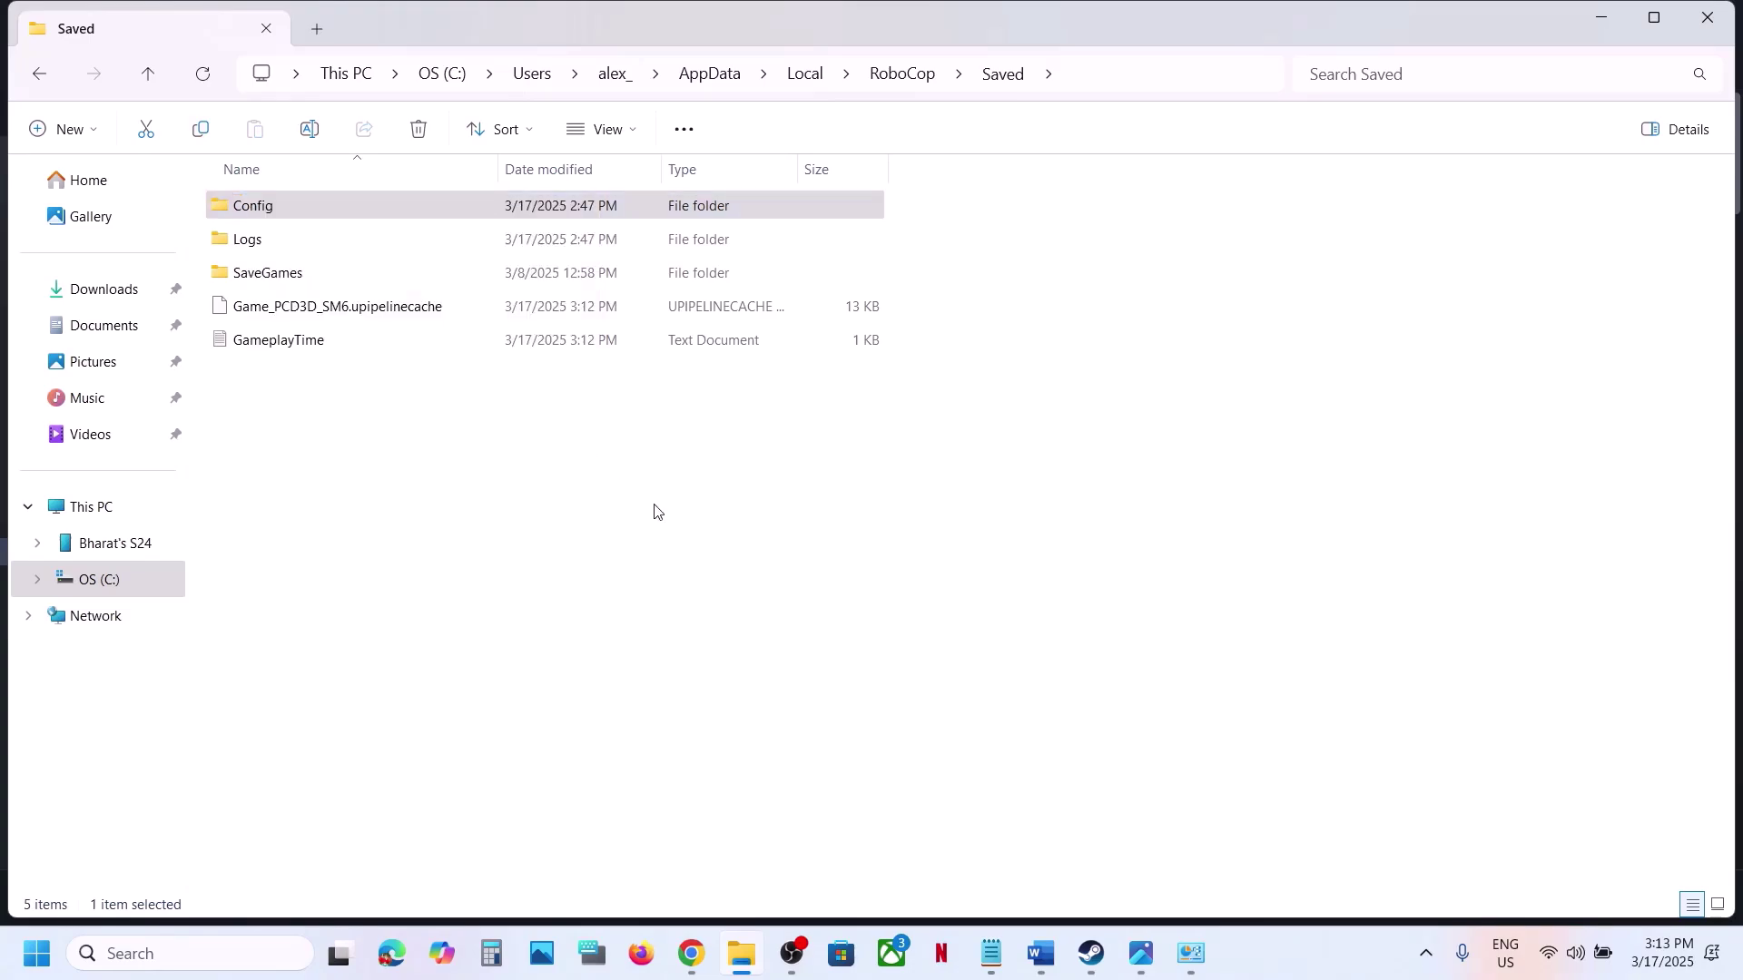
Return to the Local folder and back up the RoboCop folder by copying it to the desktop
left_click(144, 75)
left_click(143, 74)
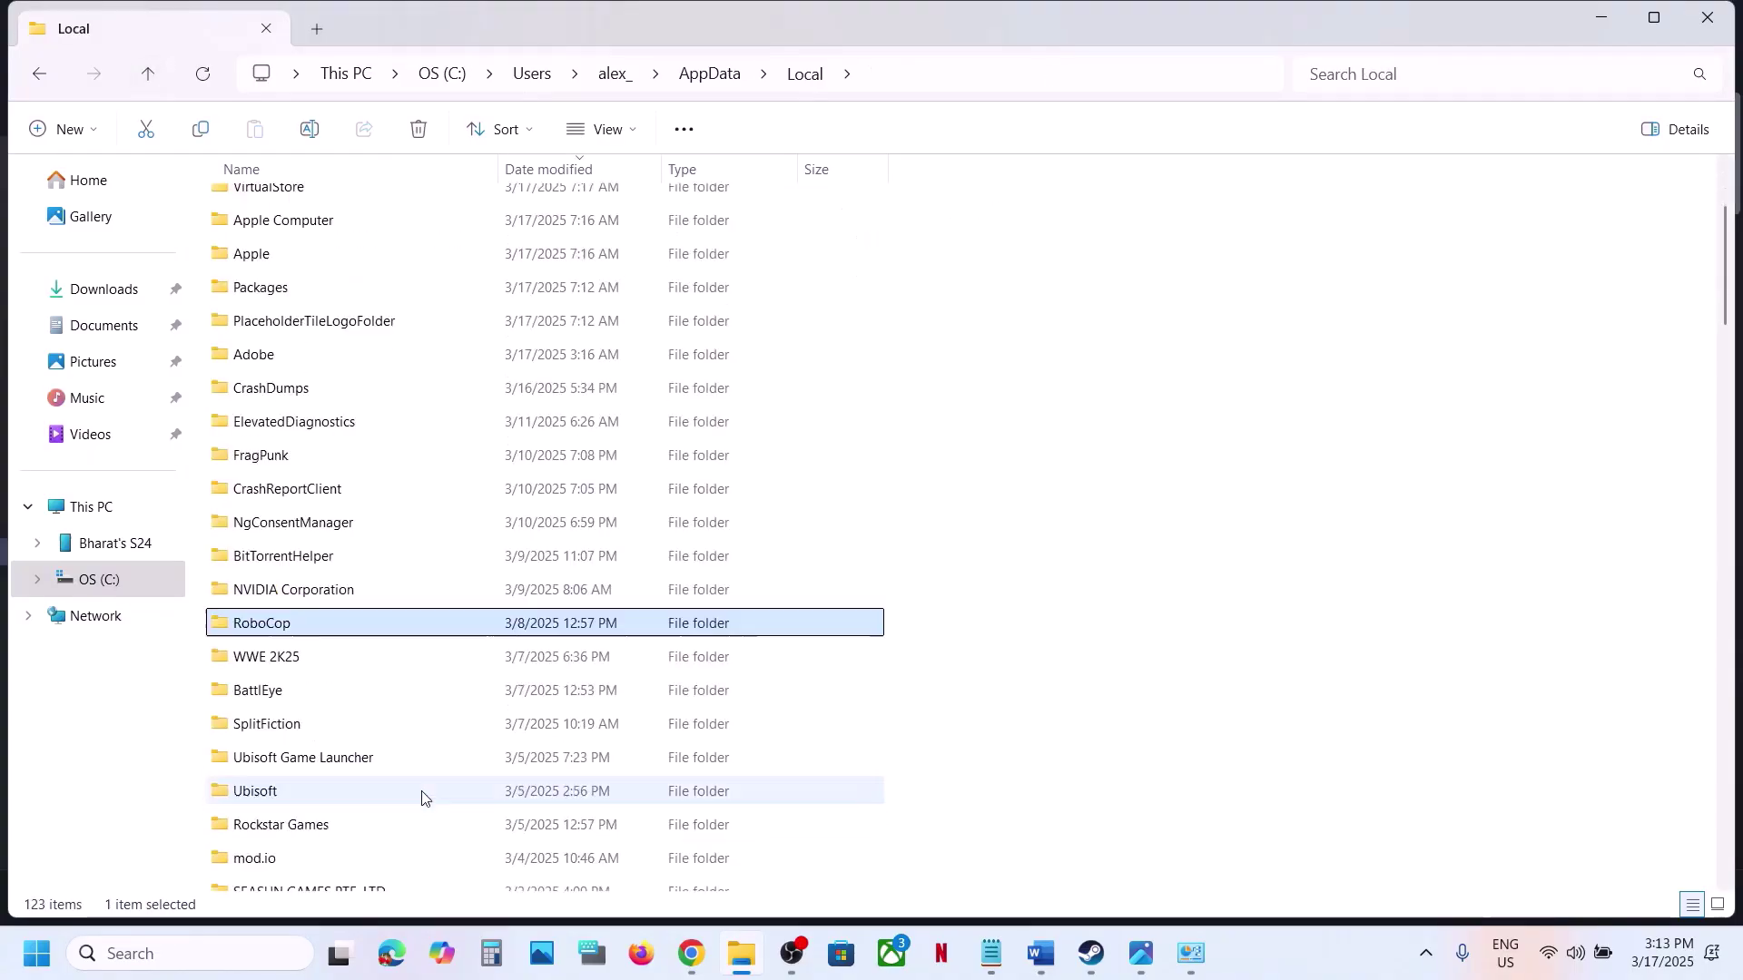
scroll(421, 798, "down", 1)
right_click(261, 596)
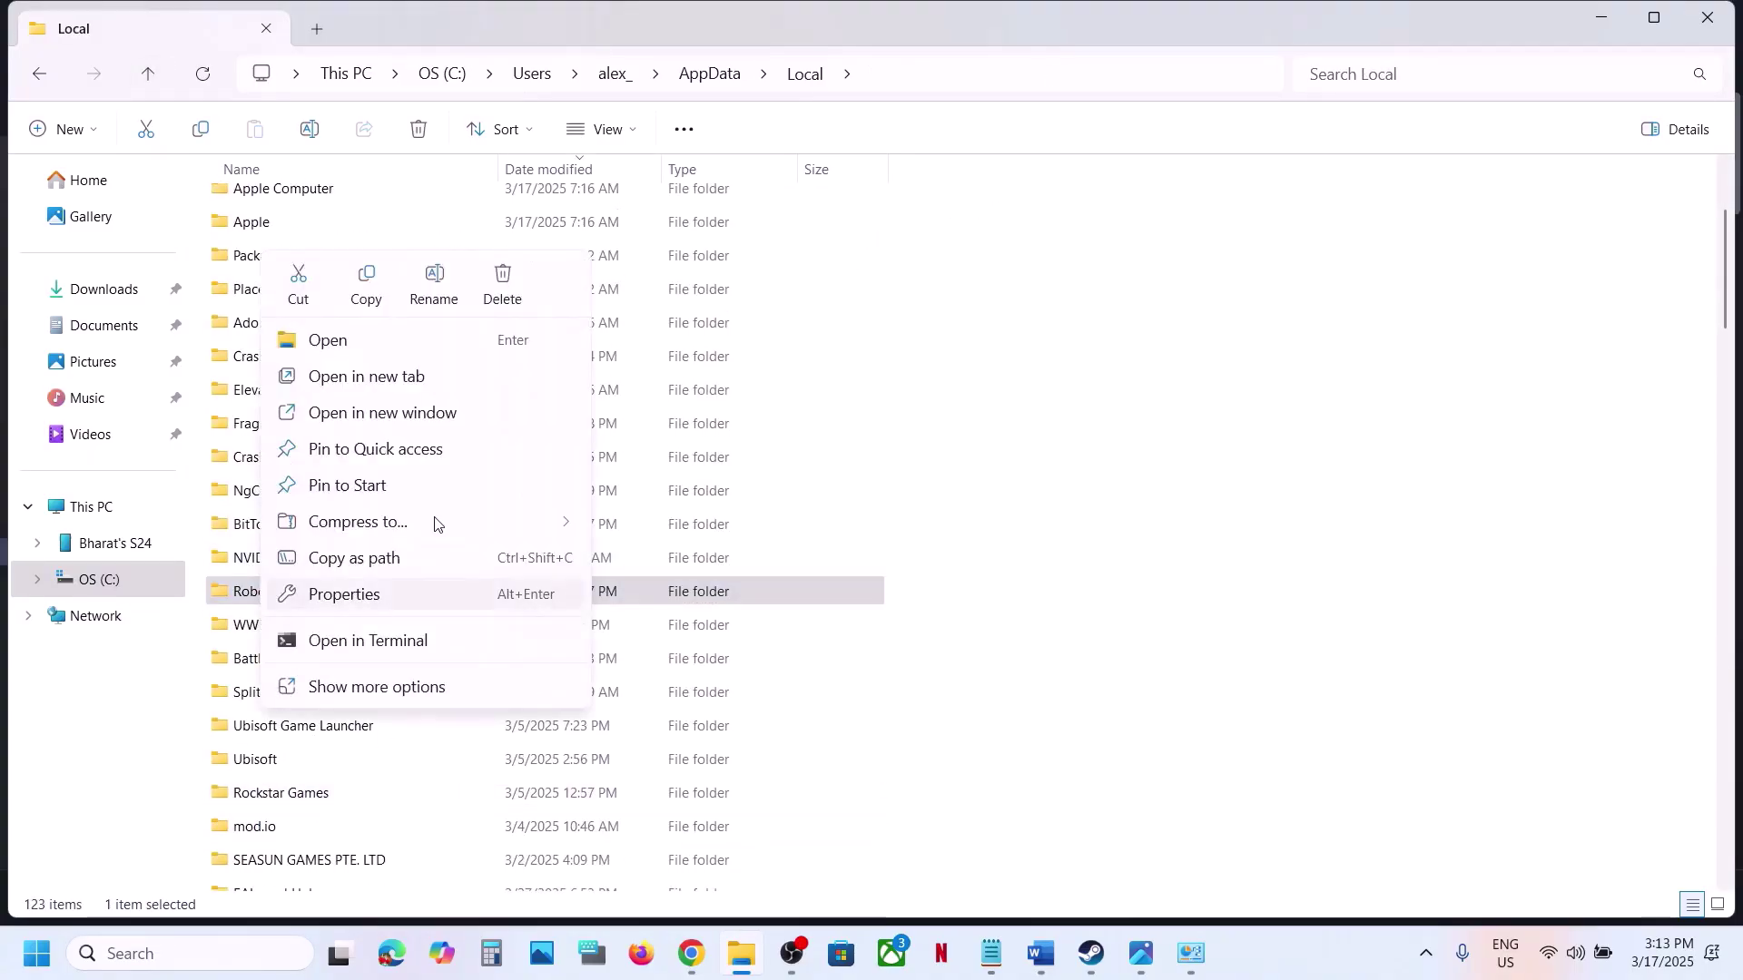
left_click(386, 298)
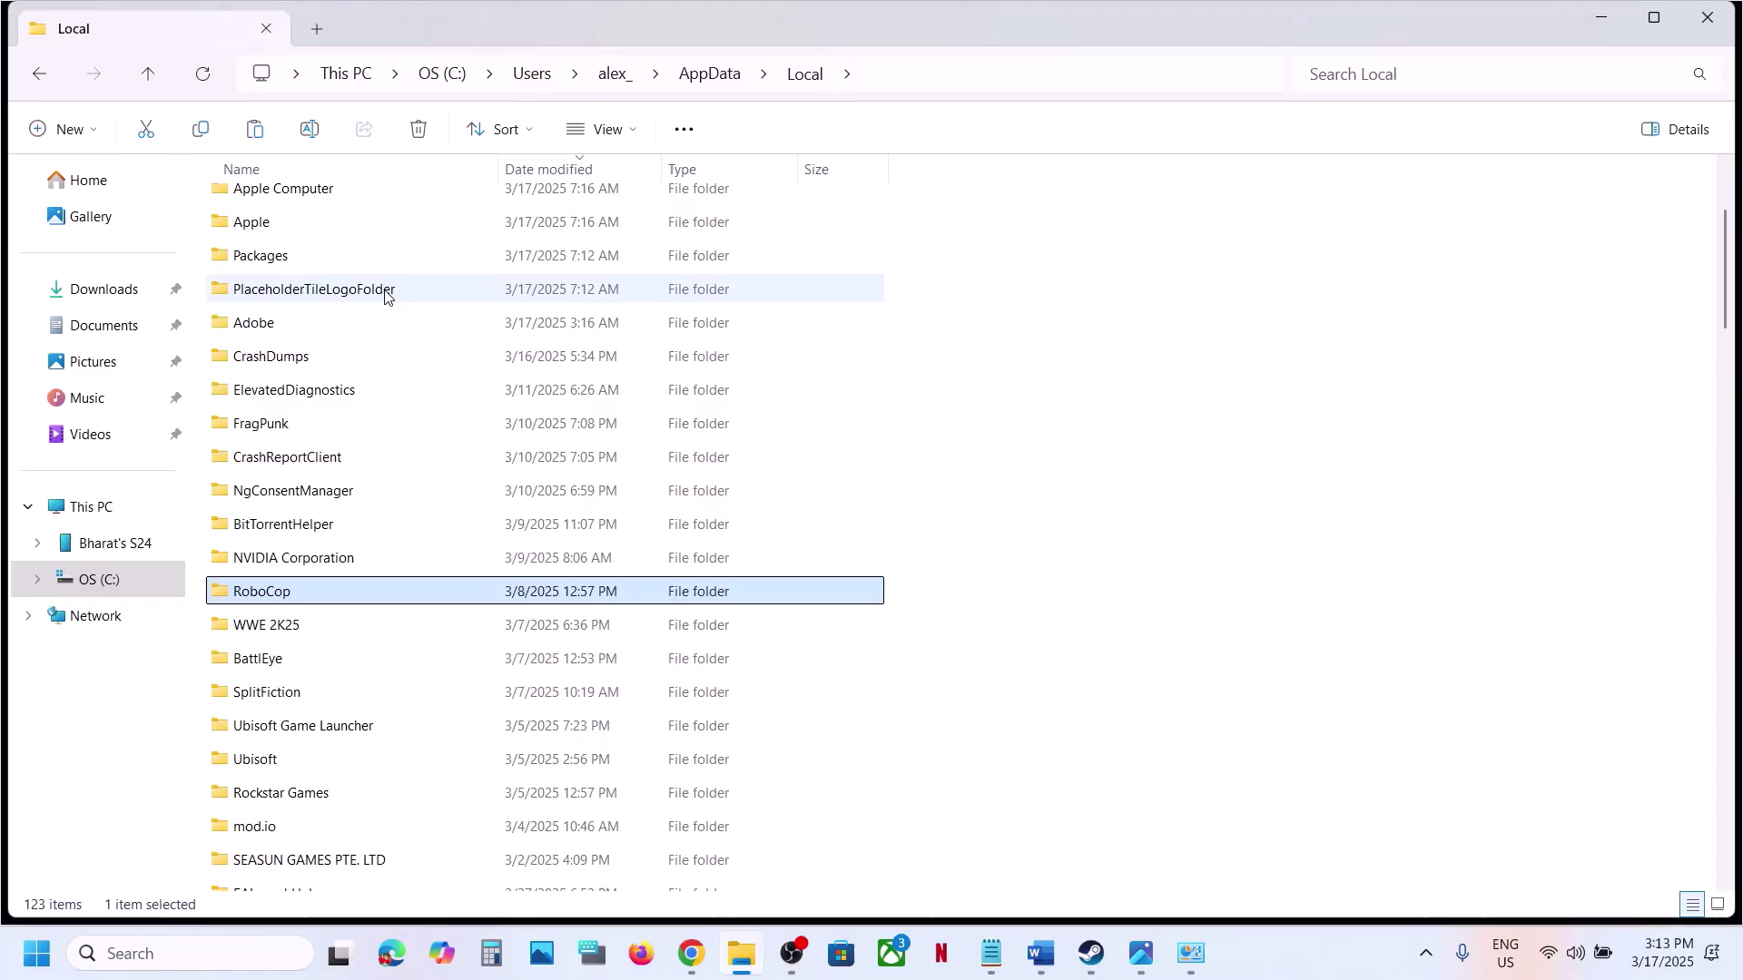
key("super+d")
key("ctrl+v")
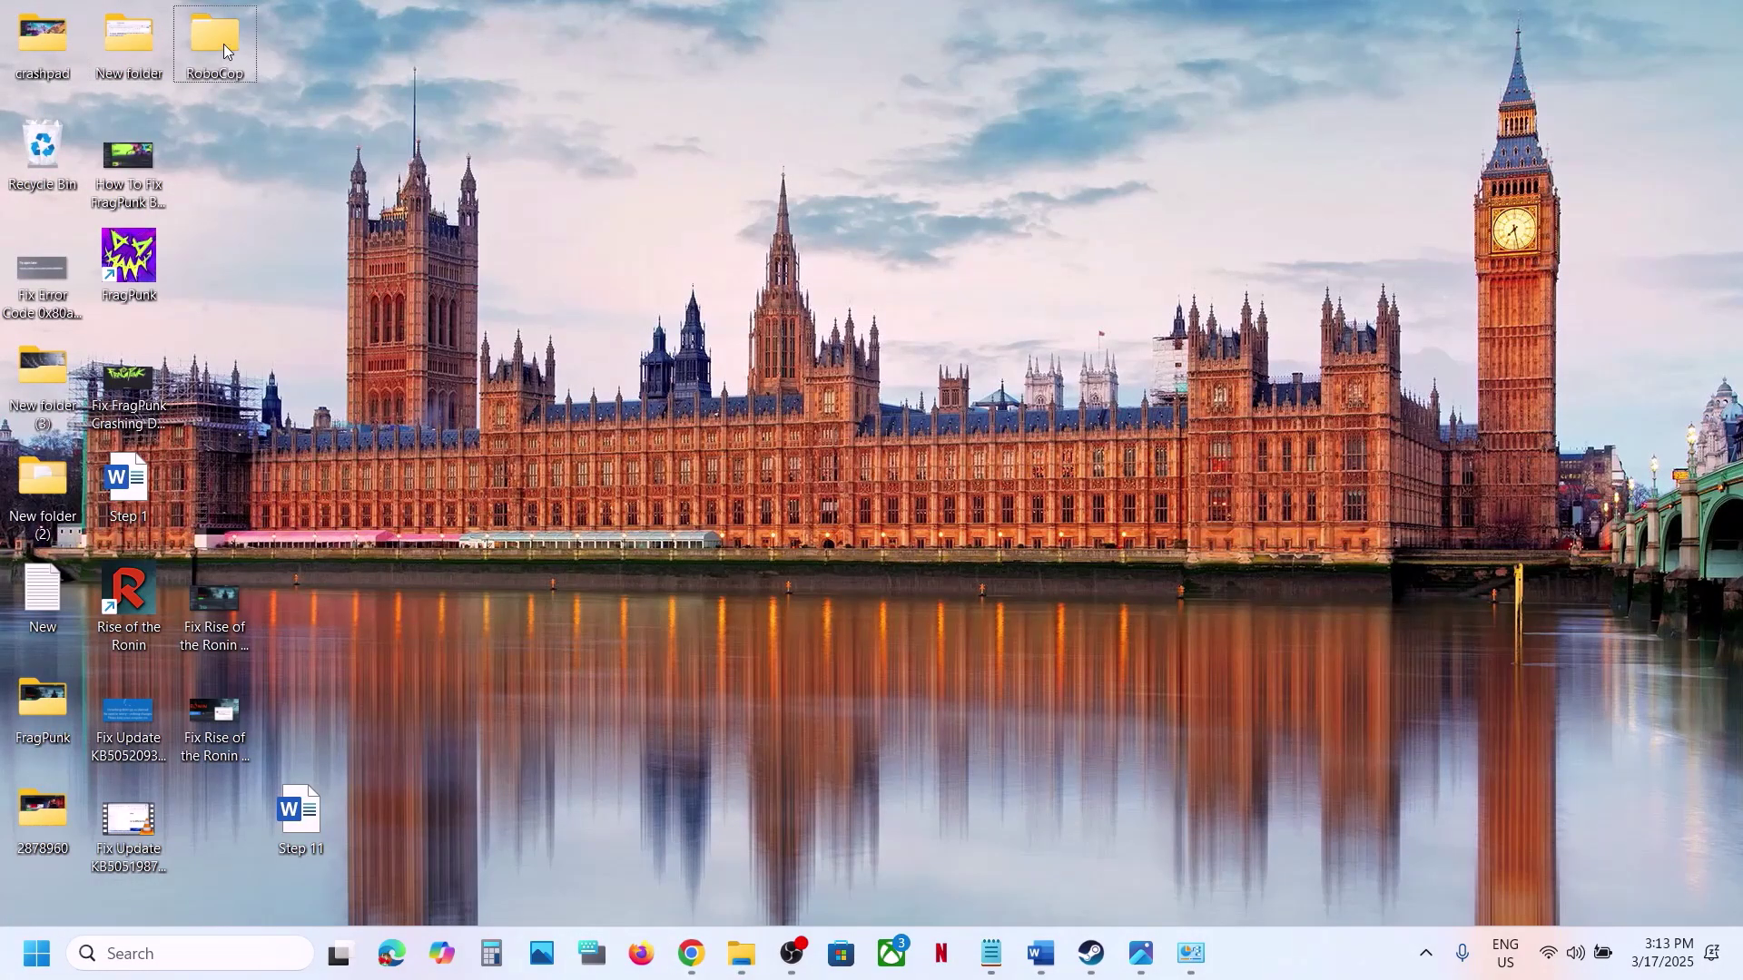
Rename the original RoboCop folder in AppData's Local folder to RoboCop.old
left_click(742, 953)
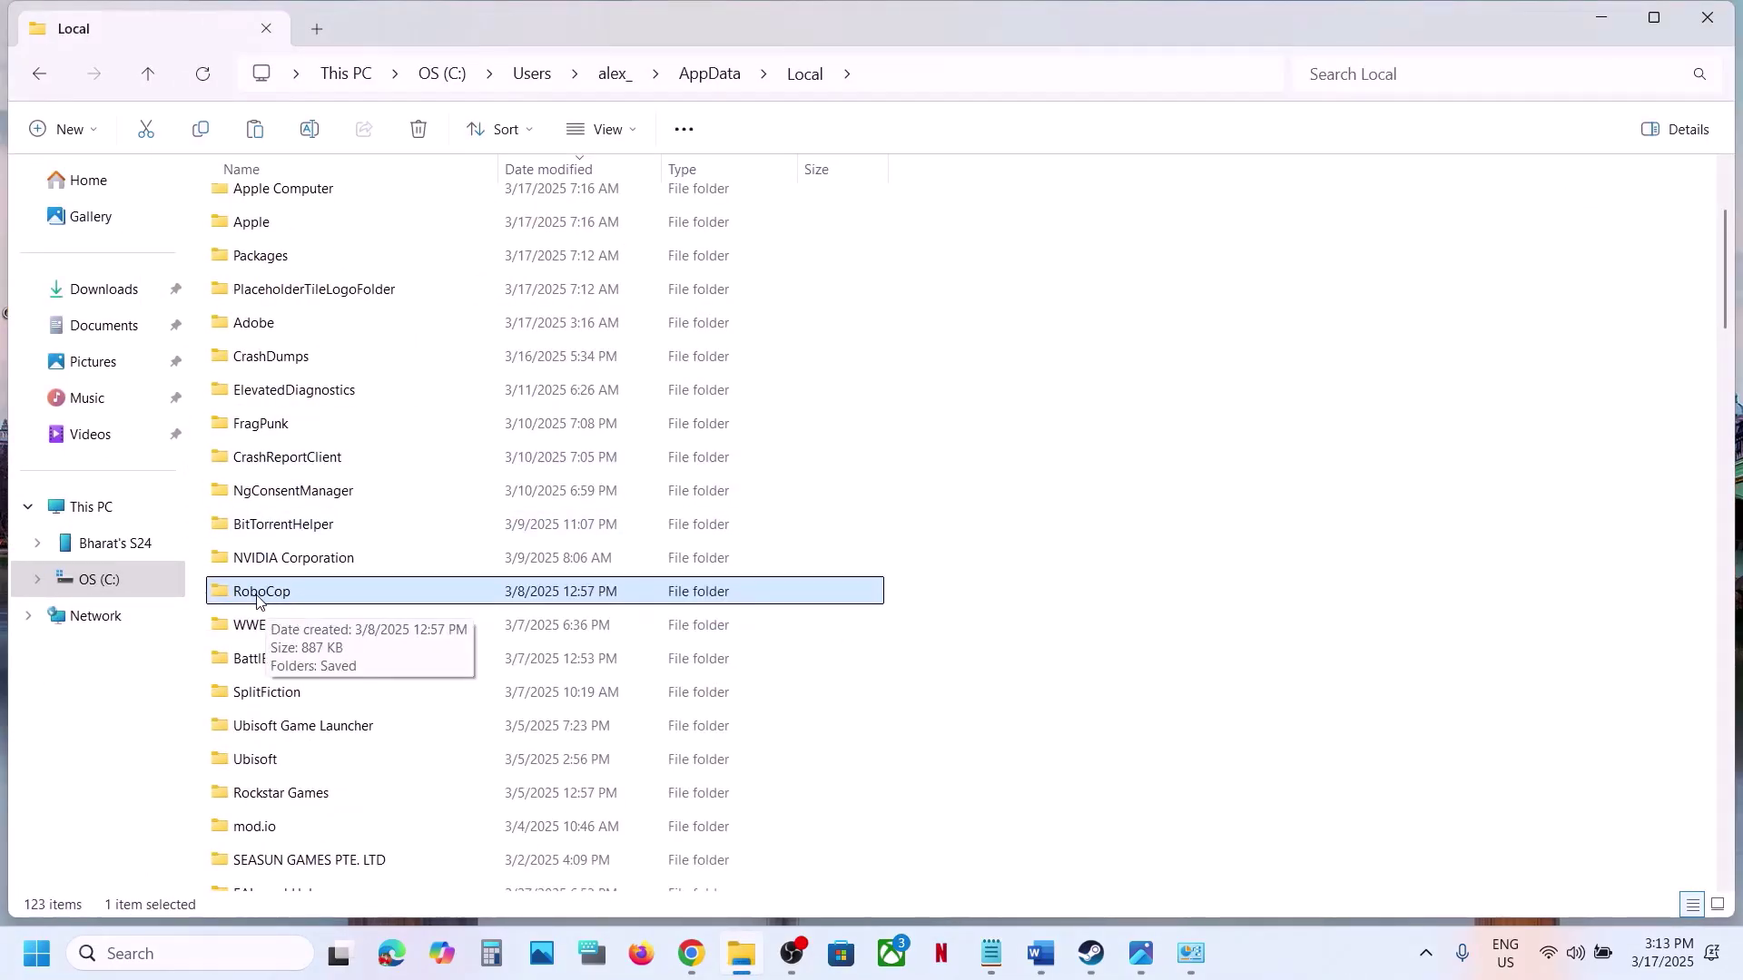
right_click(260, 601)
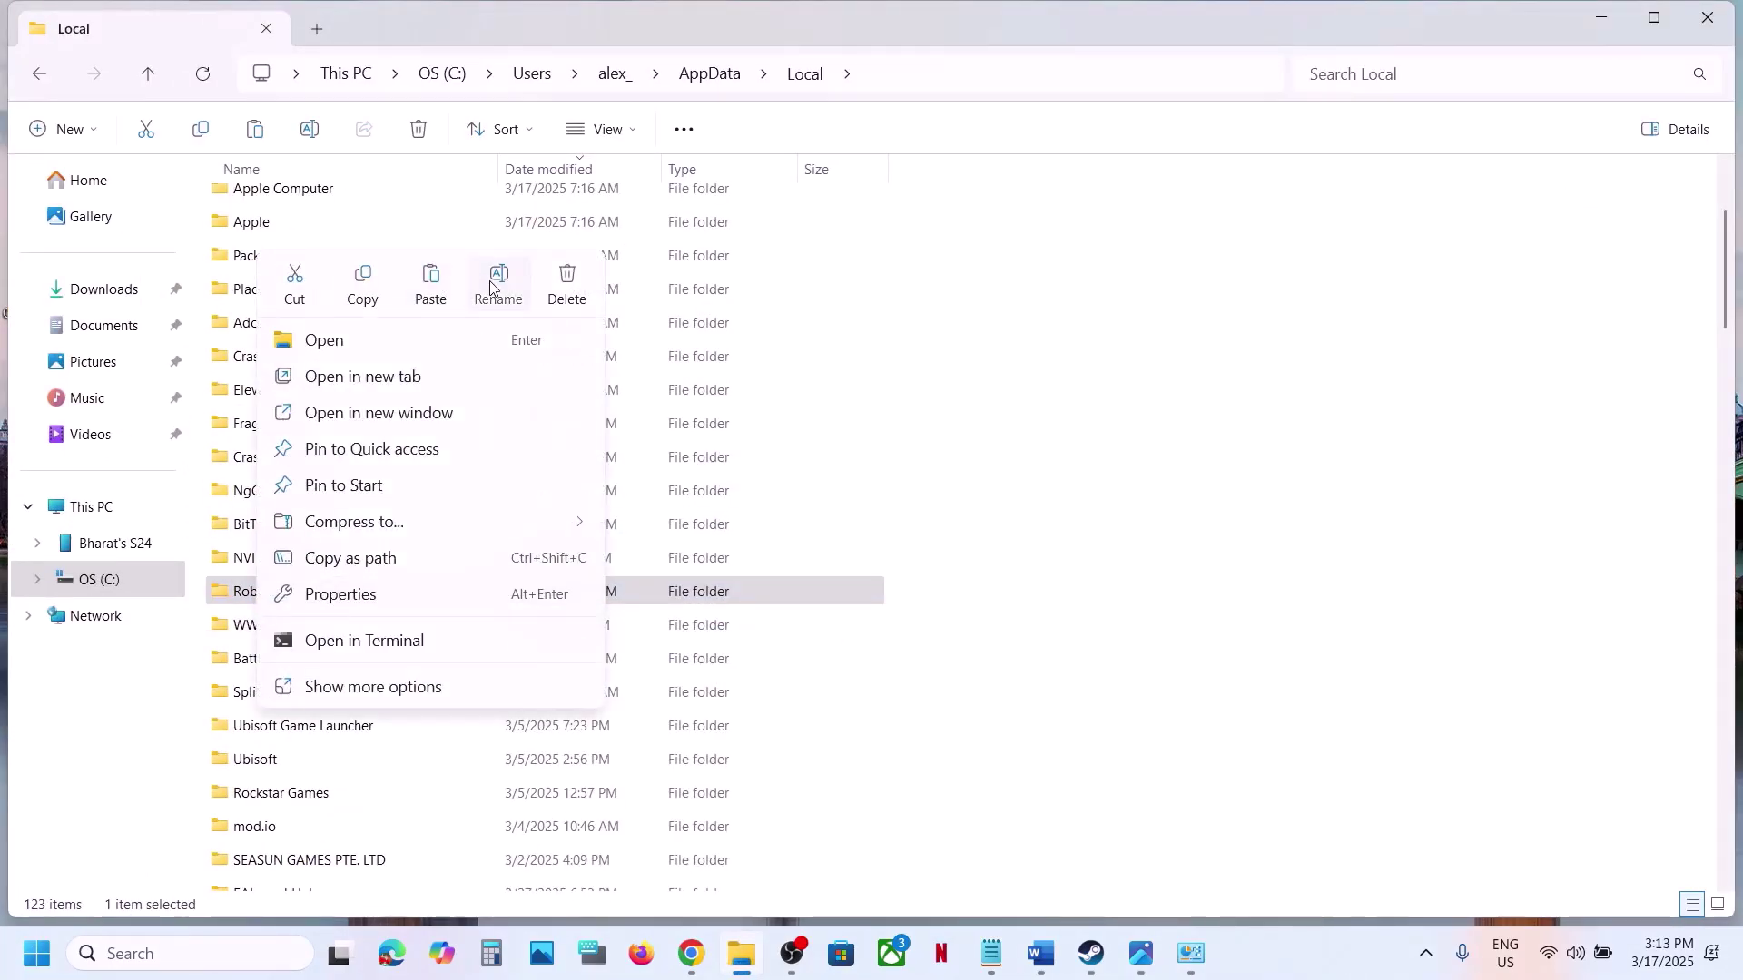
left_click(499, 283)
left_click(295, 594)
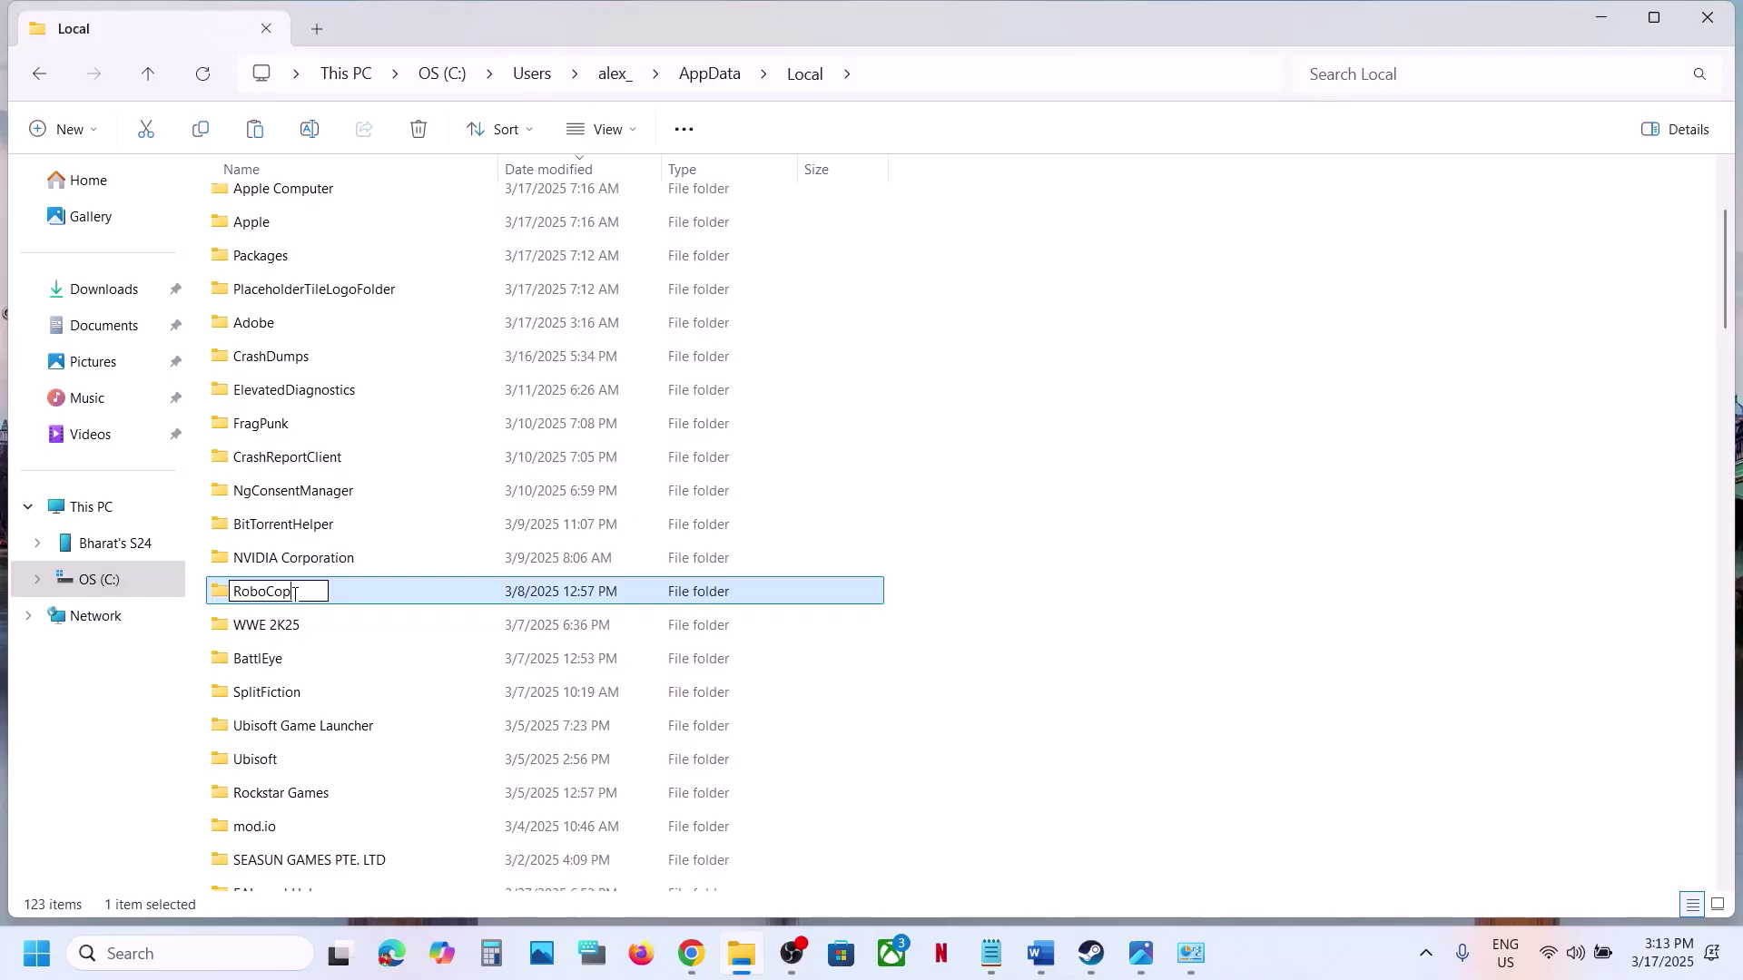
type(".old")
left_click(1140, 653)
Read Step 10 in Word about a clean graphics driver installation and its NVIDIA driver link
left_click(1043, 958)
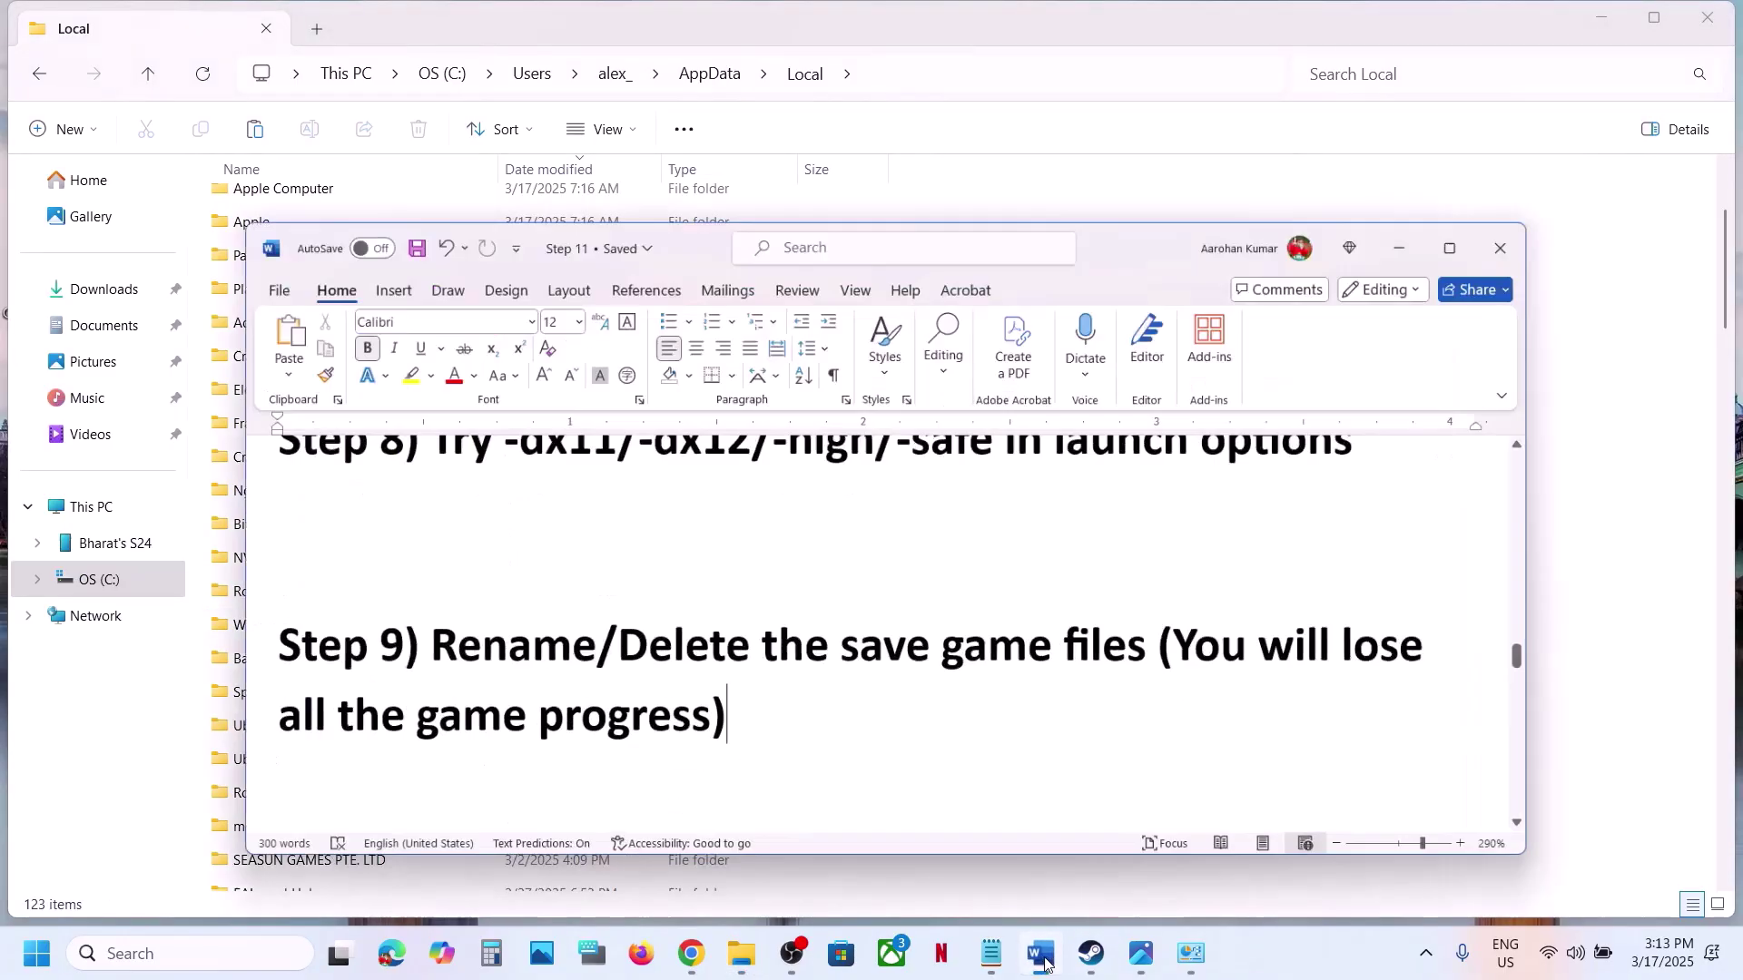
left_click(1085, 956)
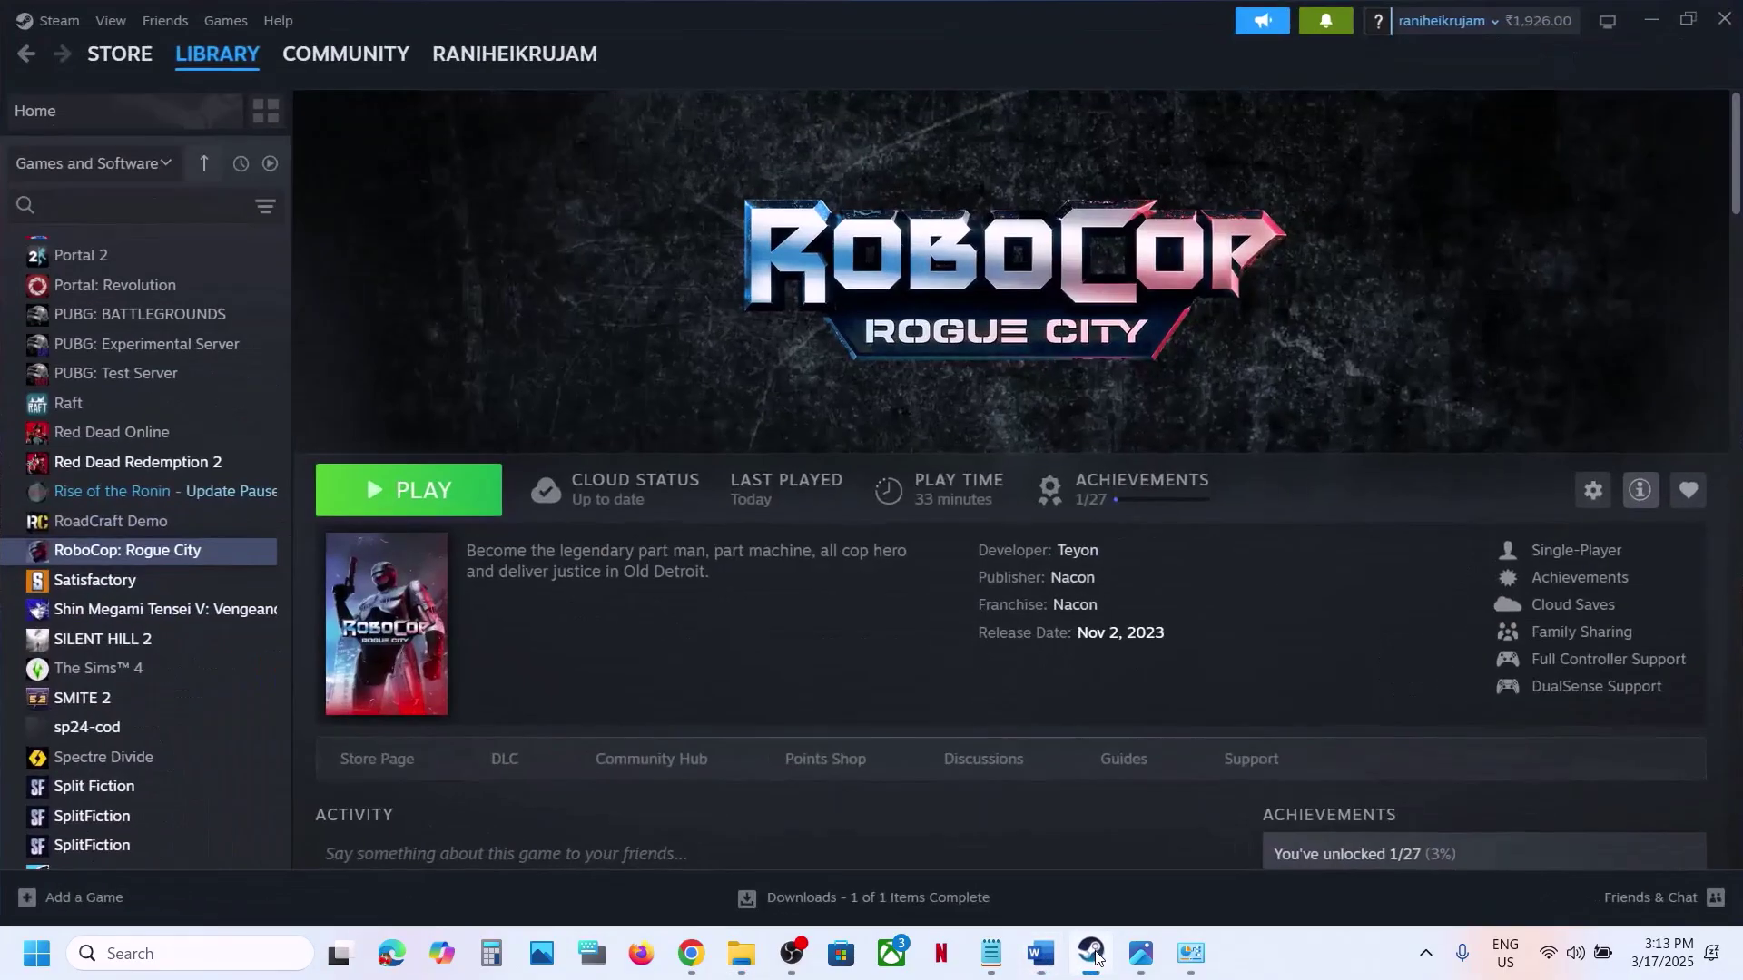
left_click(1043, 958)
scroll(793, 636, "down", 4)
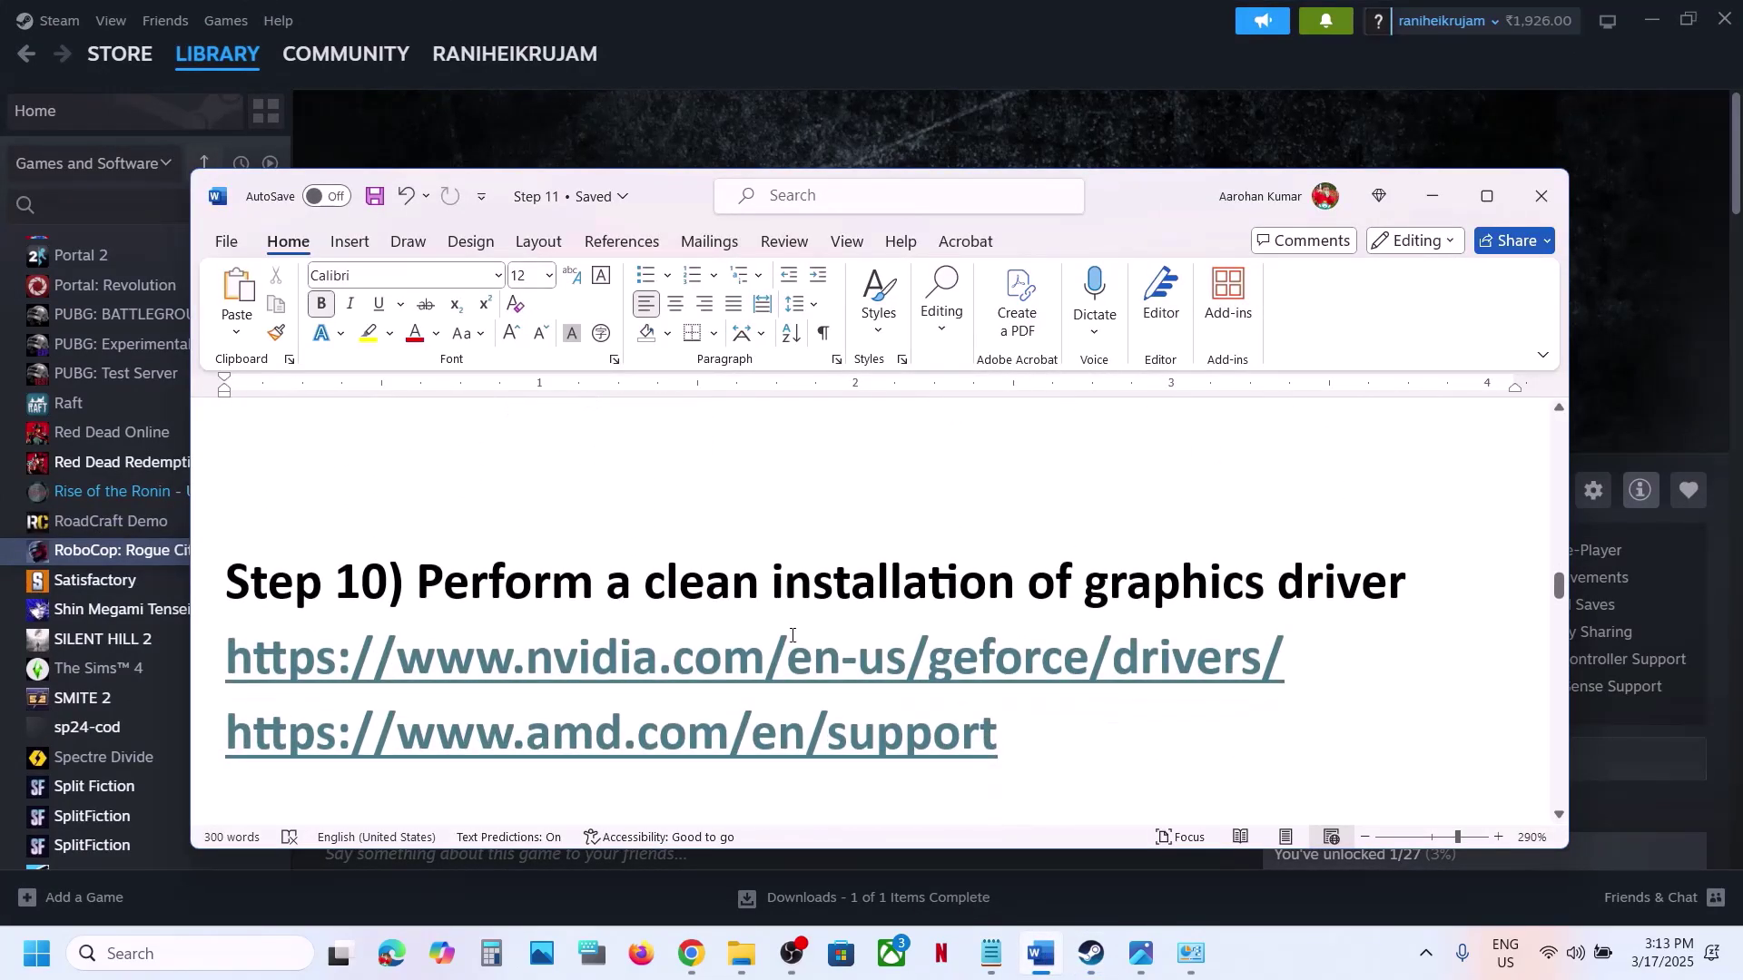
left_click_drag(572, 582, 1400, 597)
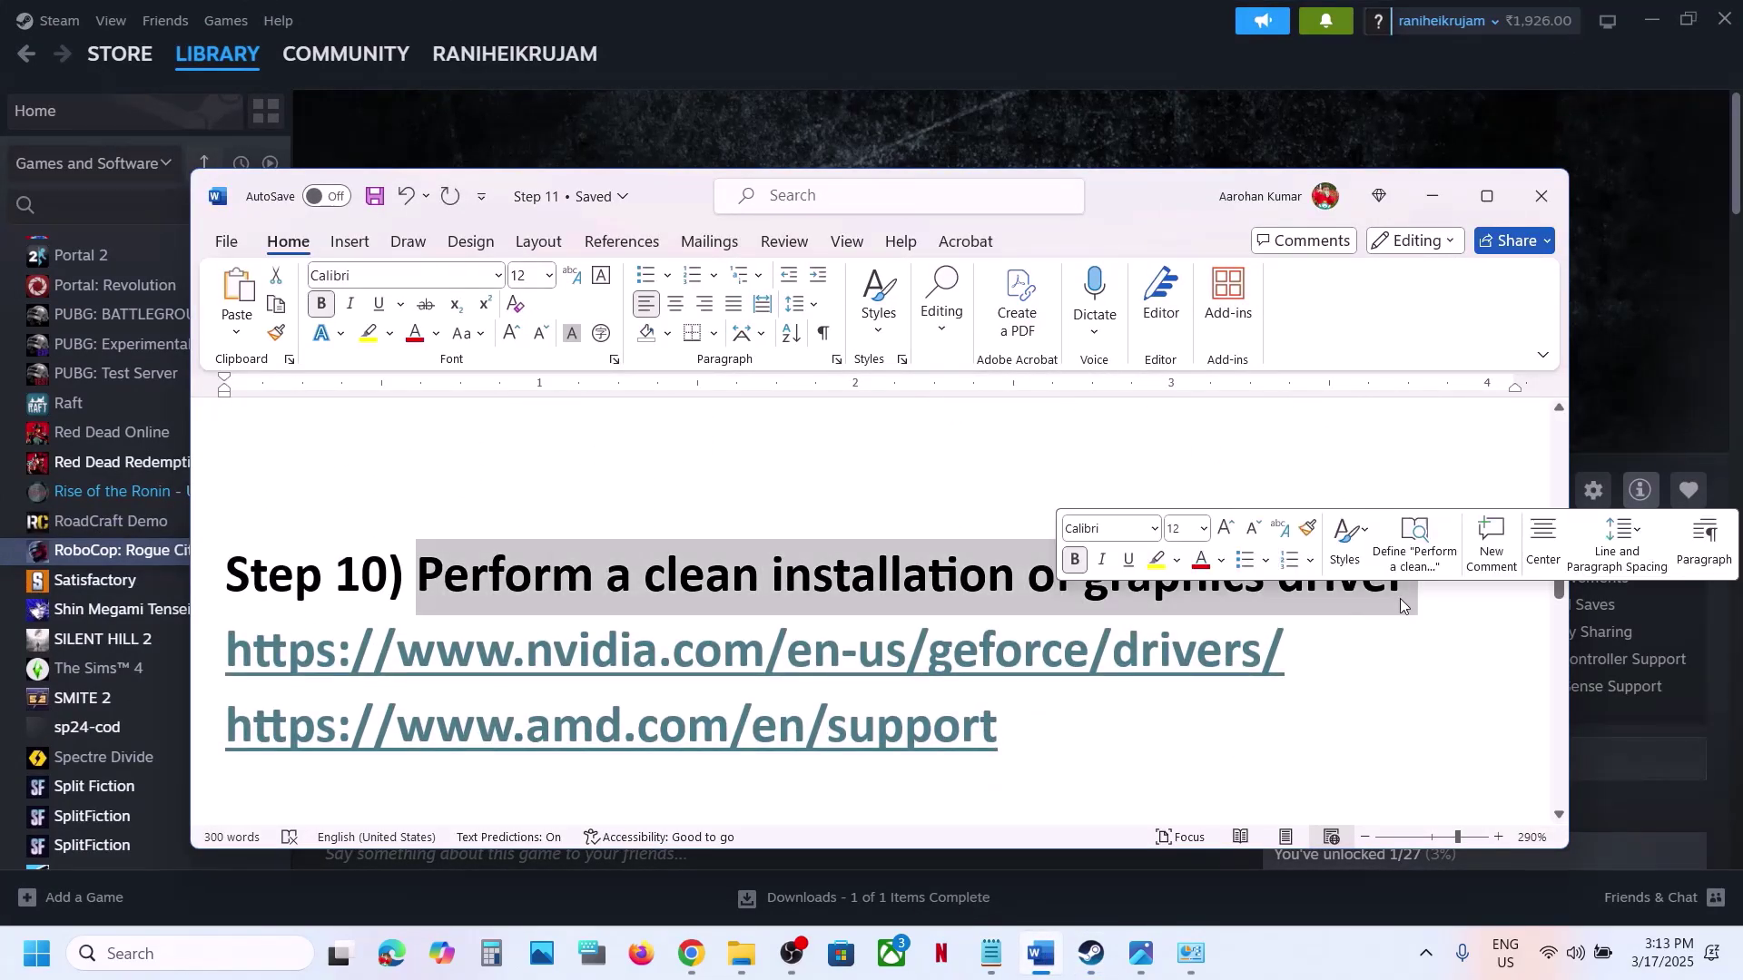
left_click_drag(509, 665, 1024, 655)
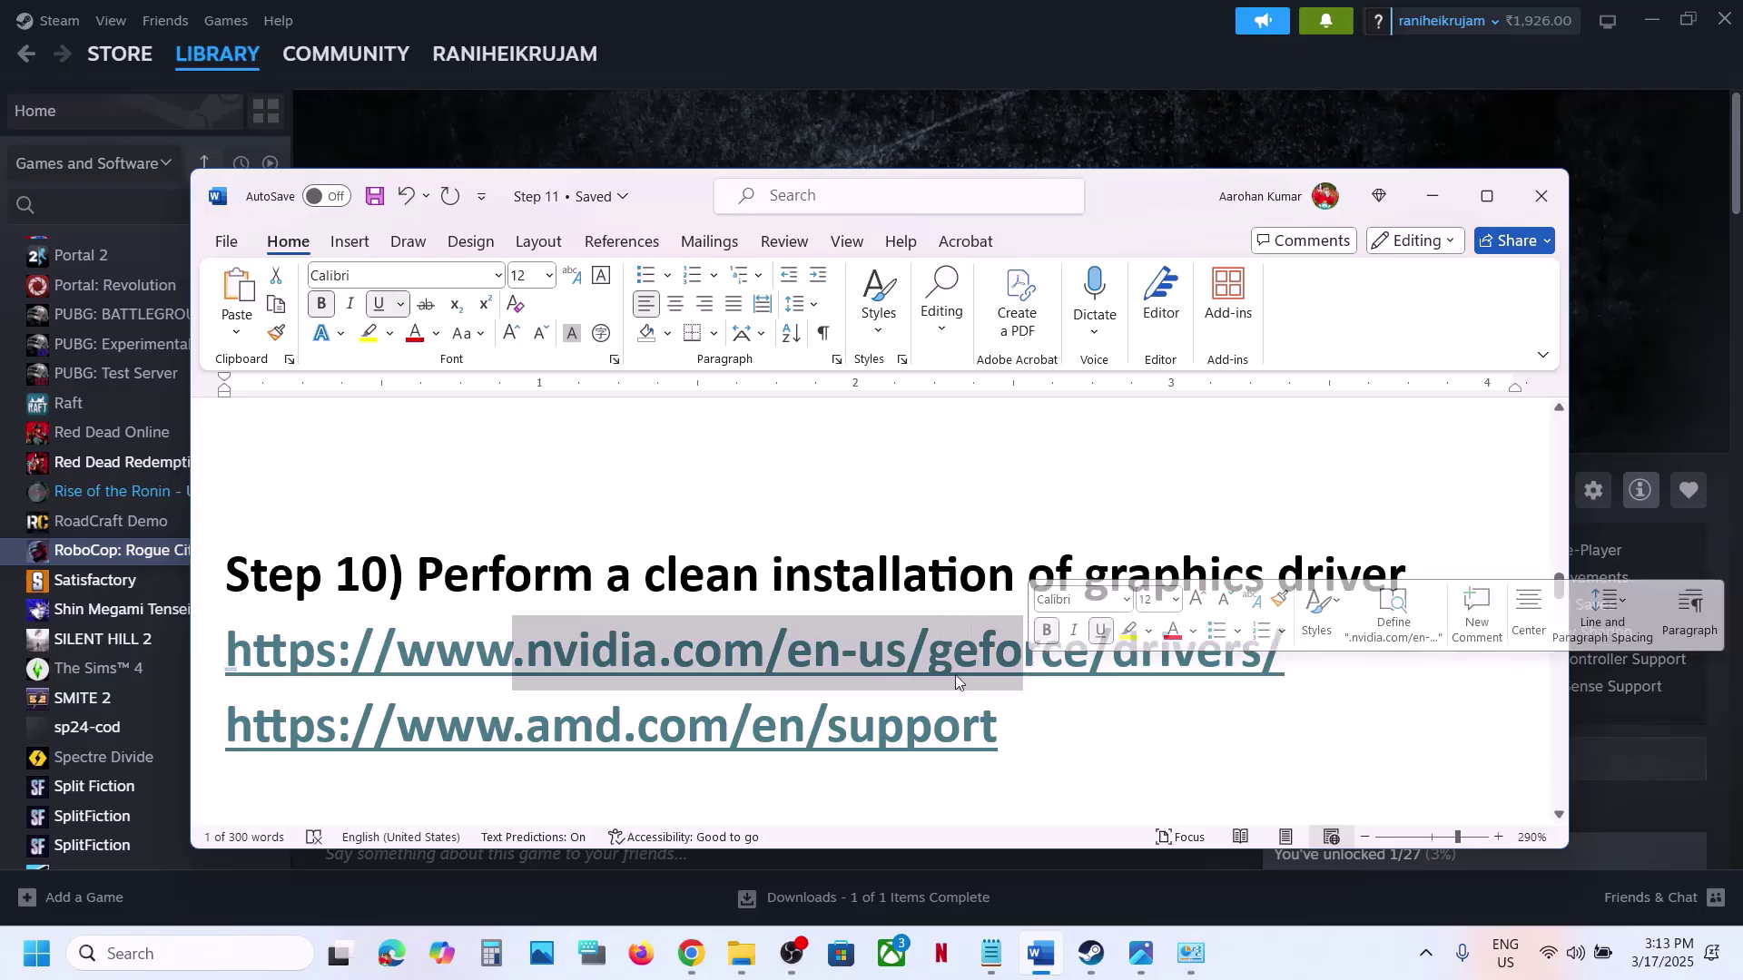
Switch to NVIDIA's driver page in Chrome and search for GeForce RTX 3050 Laptop GPU drivers with Windows 11 as operating system
left_click(1136, 128)
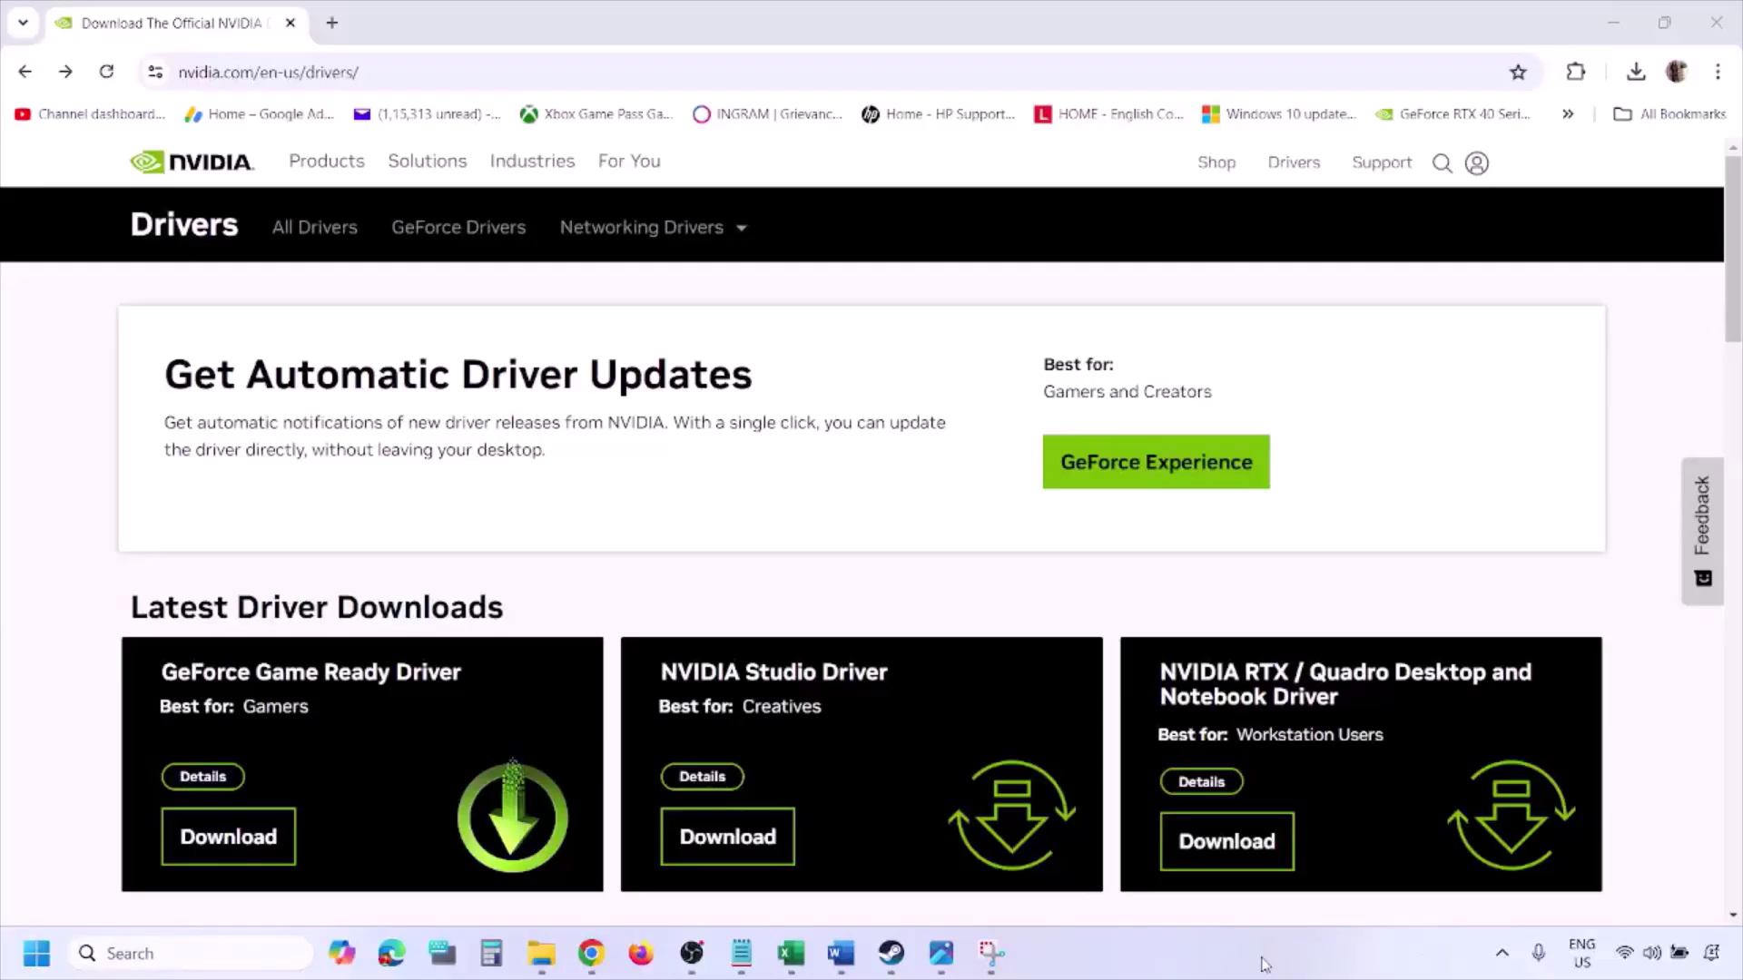
scroll(407, 555, "down", 10)
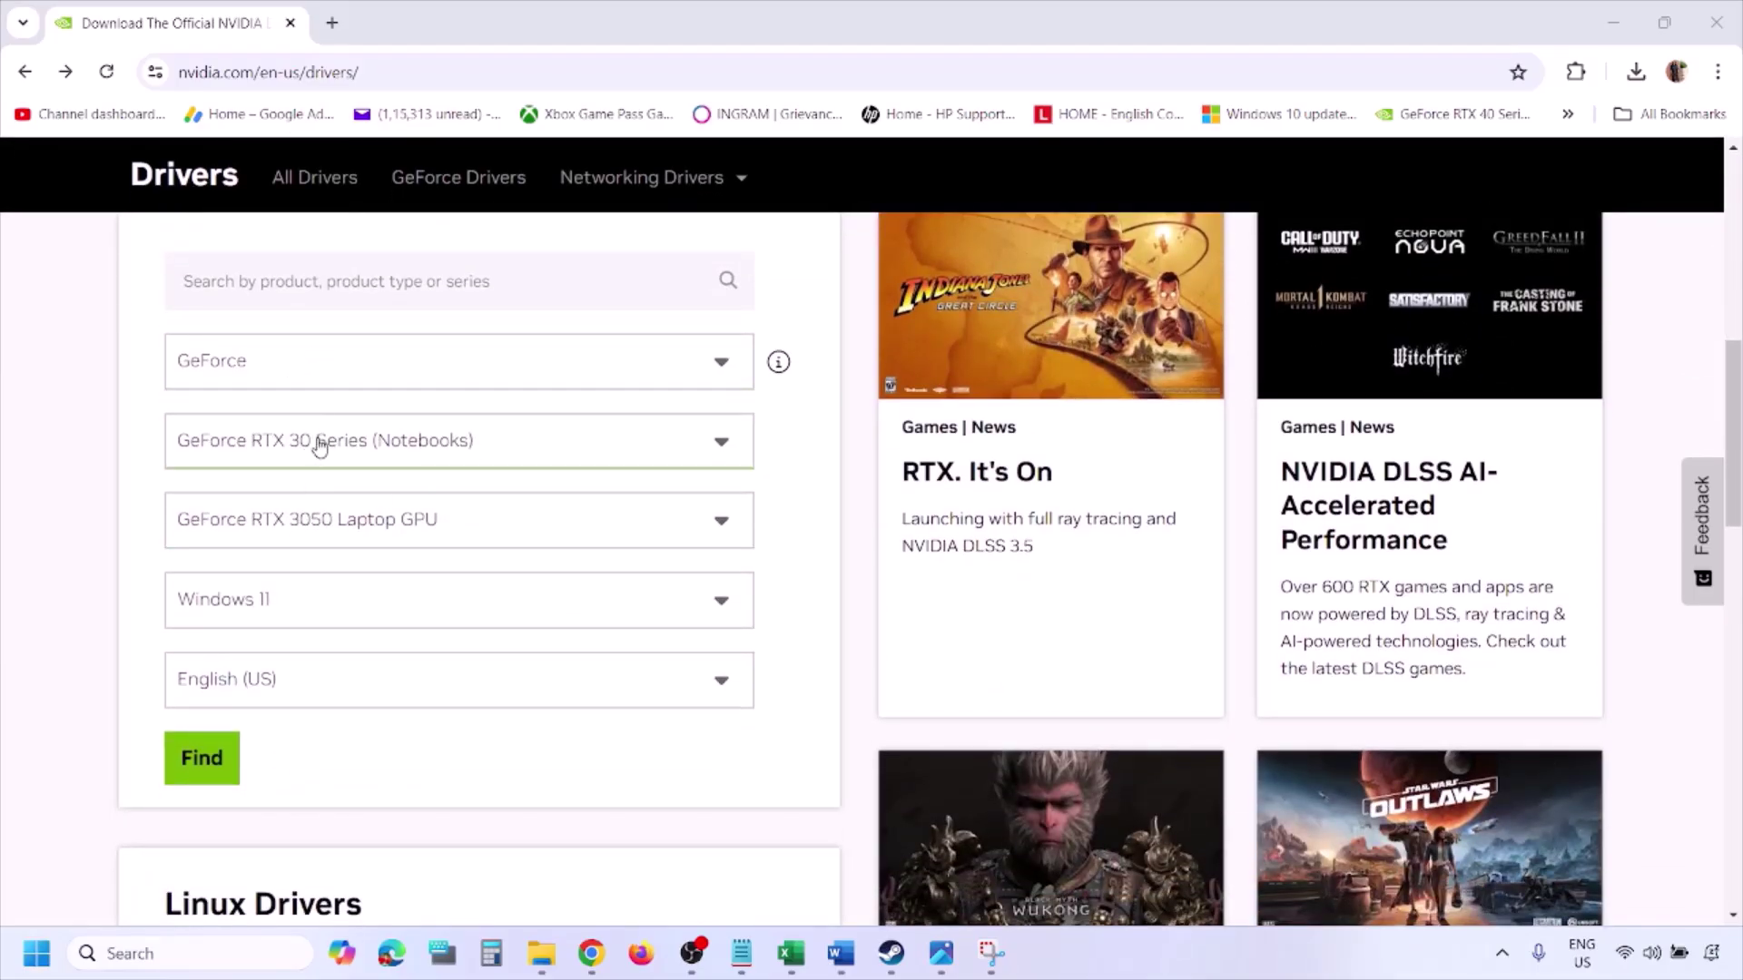
left_click(289, 607)
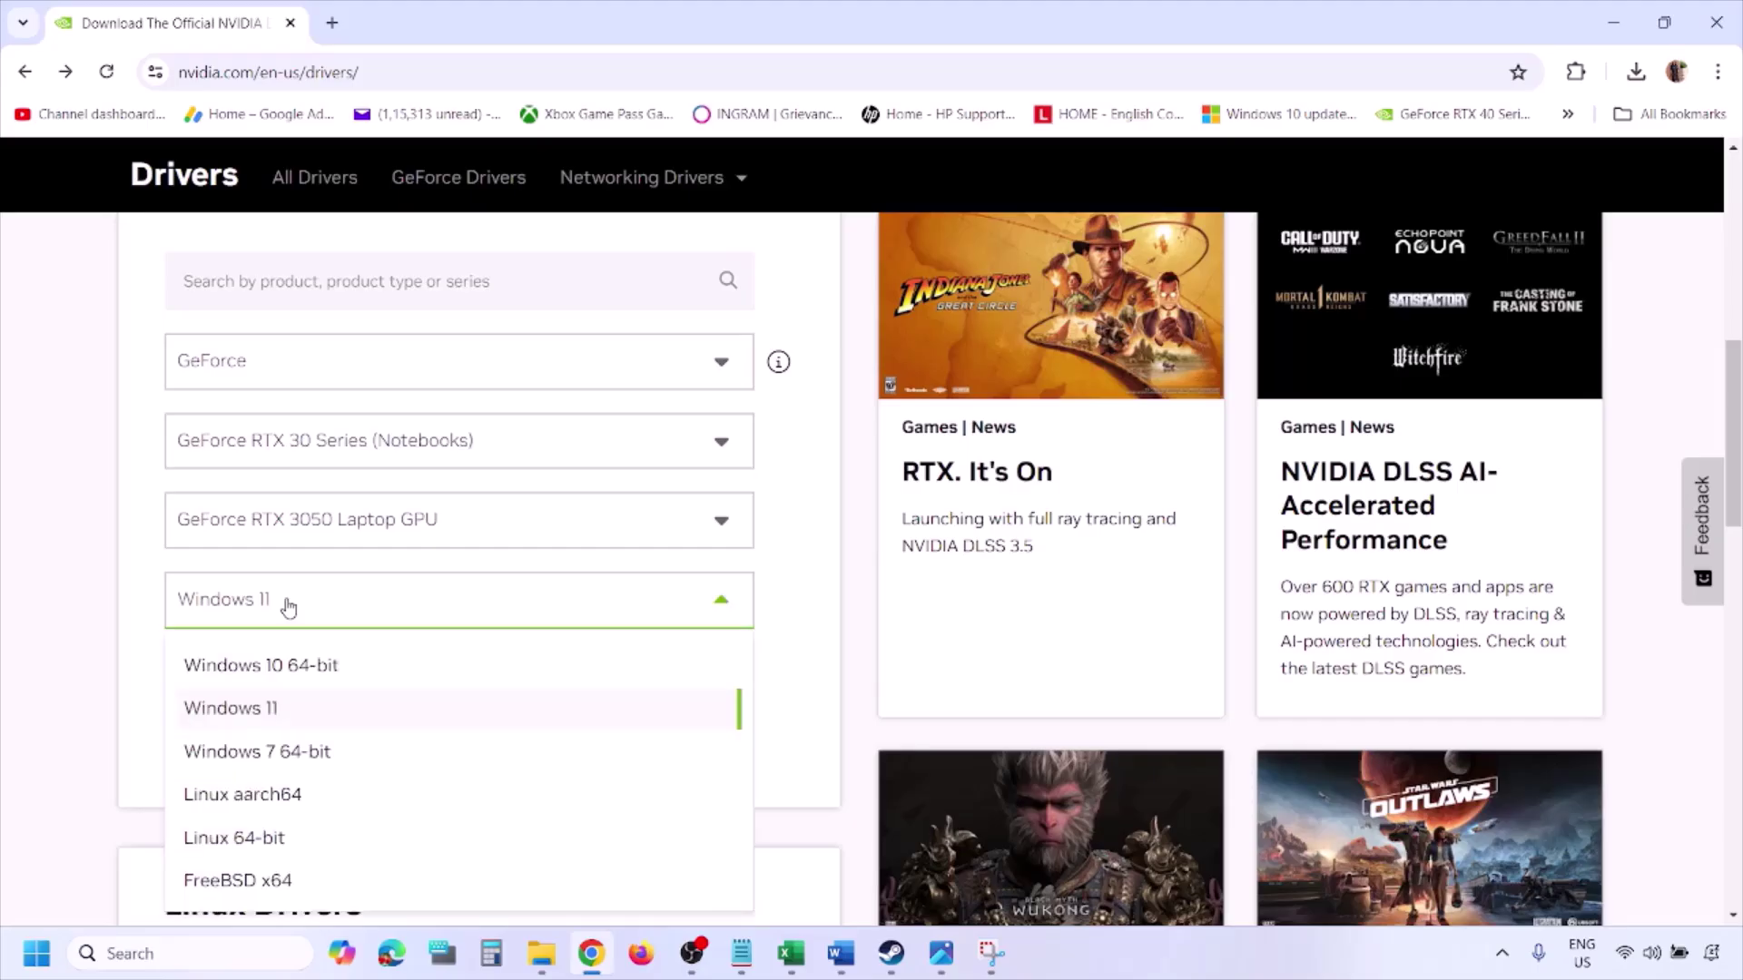
left_click(259, 710)
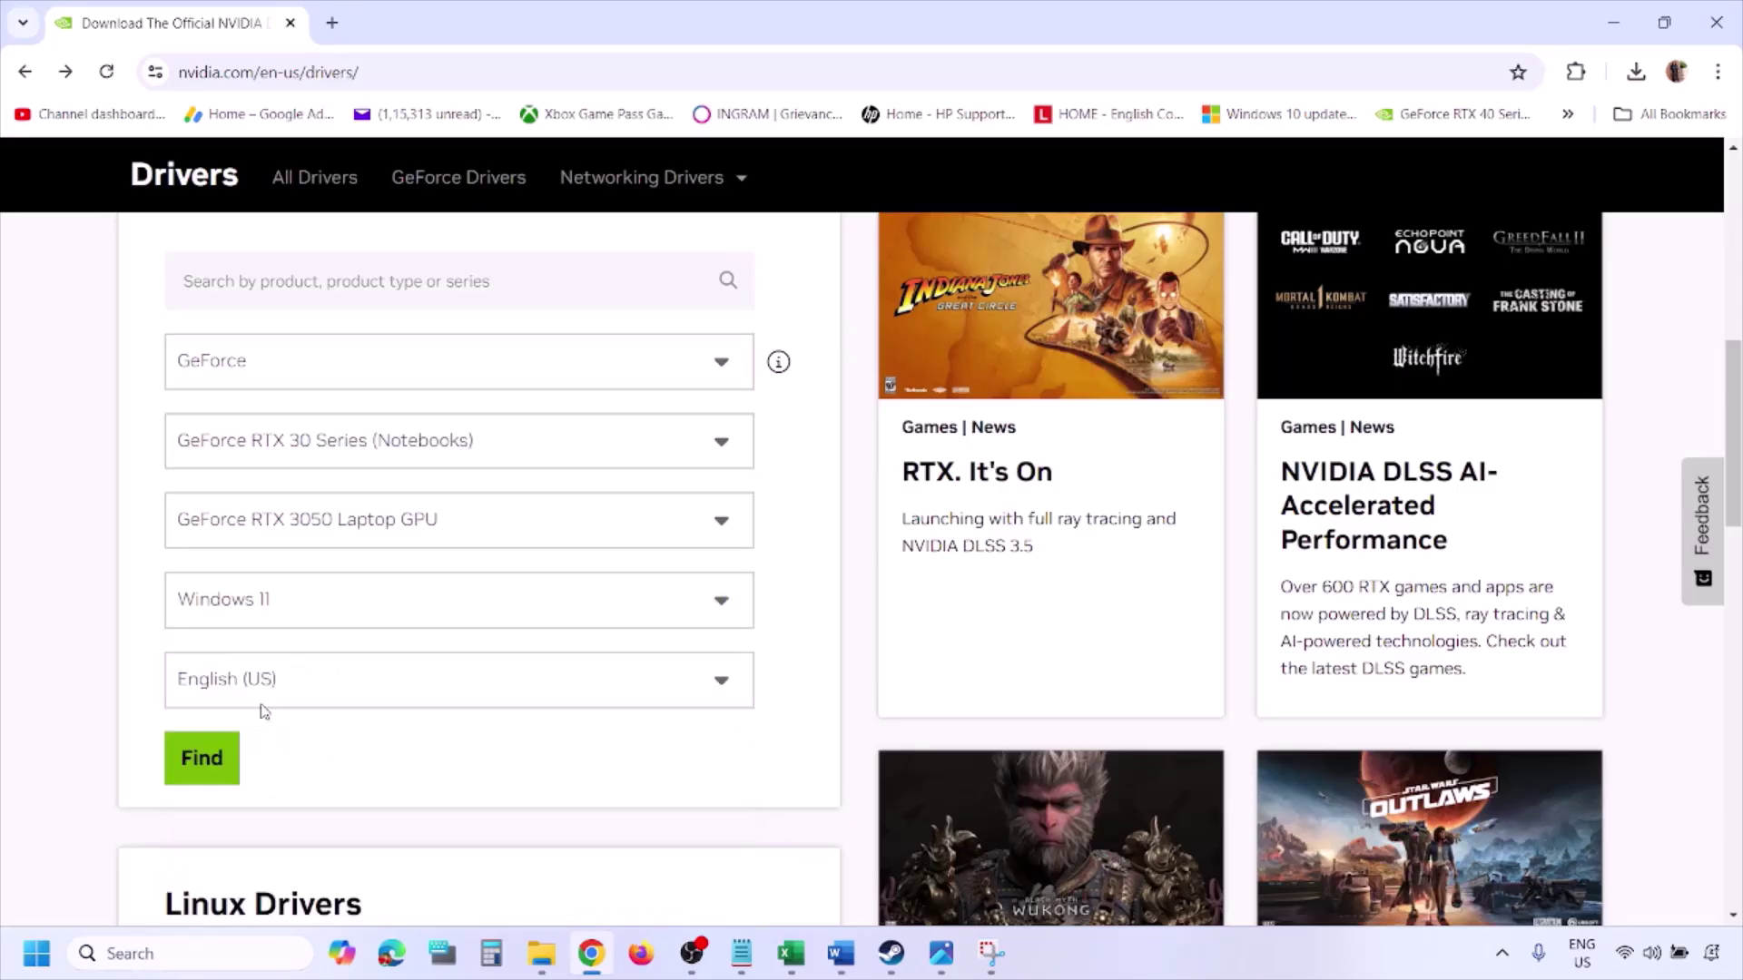
left_click(208, 766)
Switch to Photos and view images 1.png to 5.png covering the driver download and the custom clean installation options
left_click(944, 958)
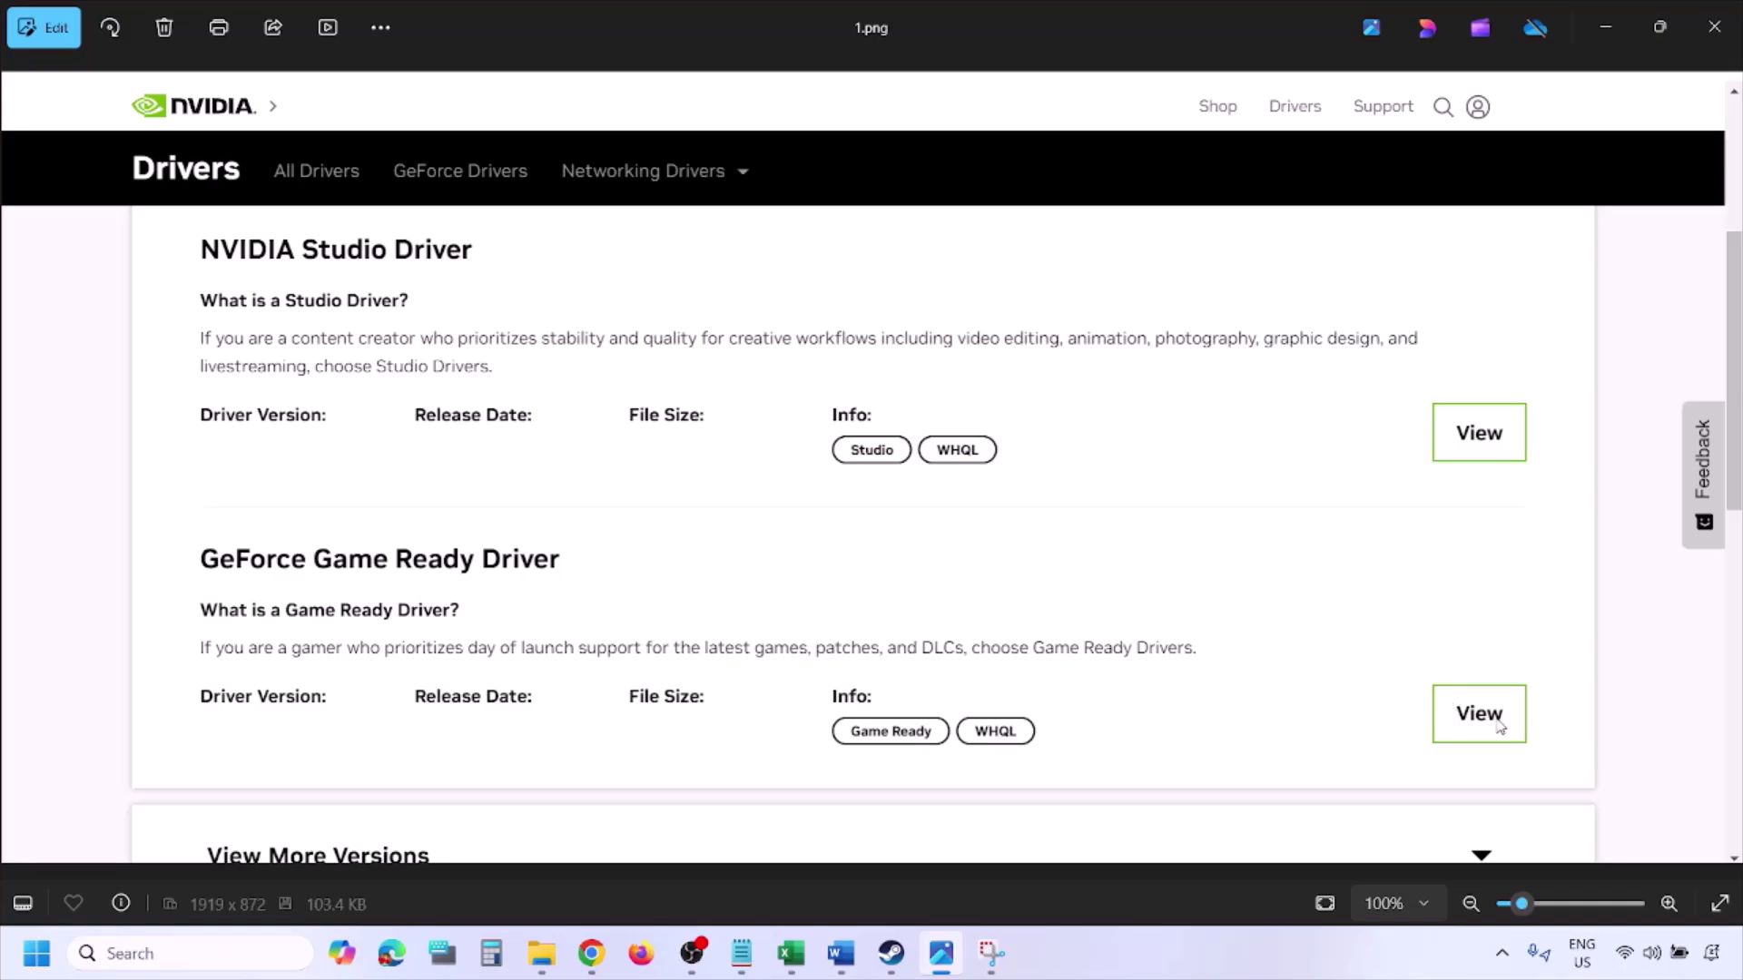
key("Right")
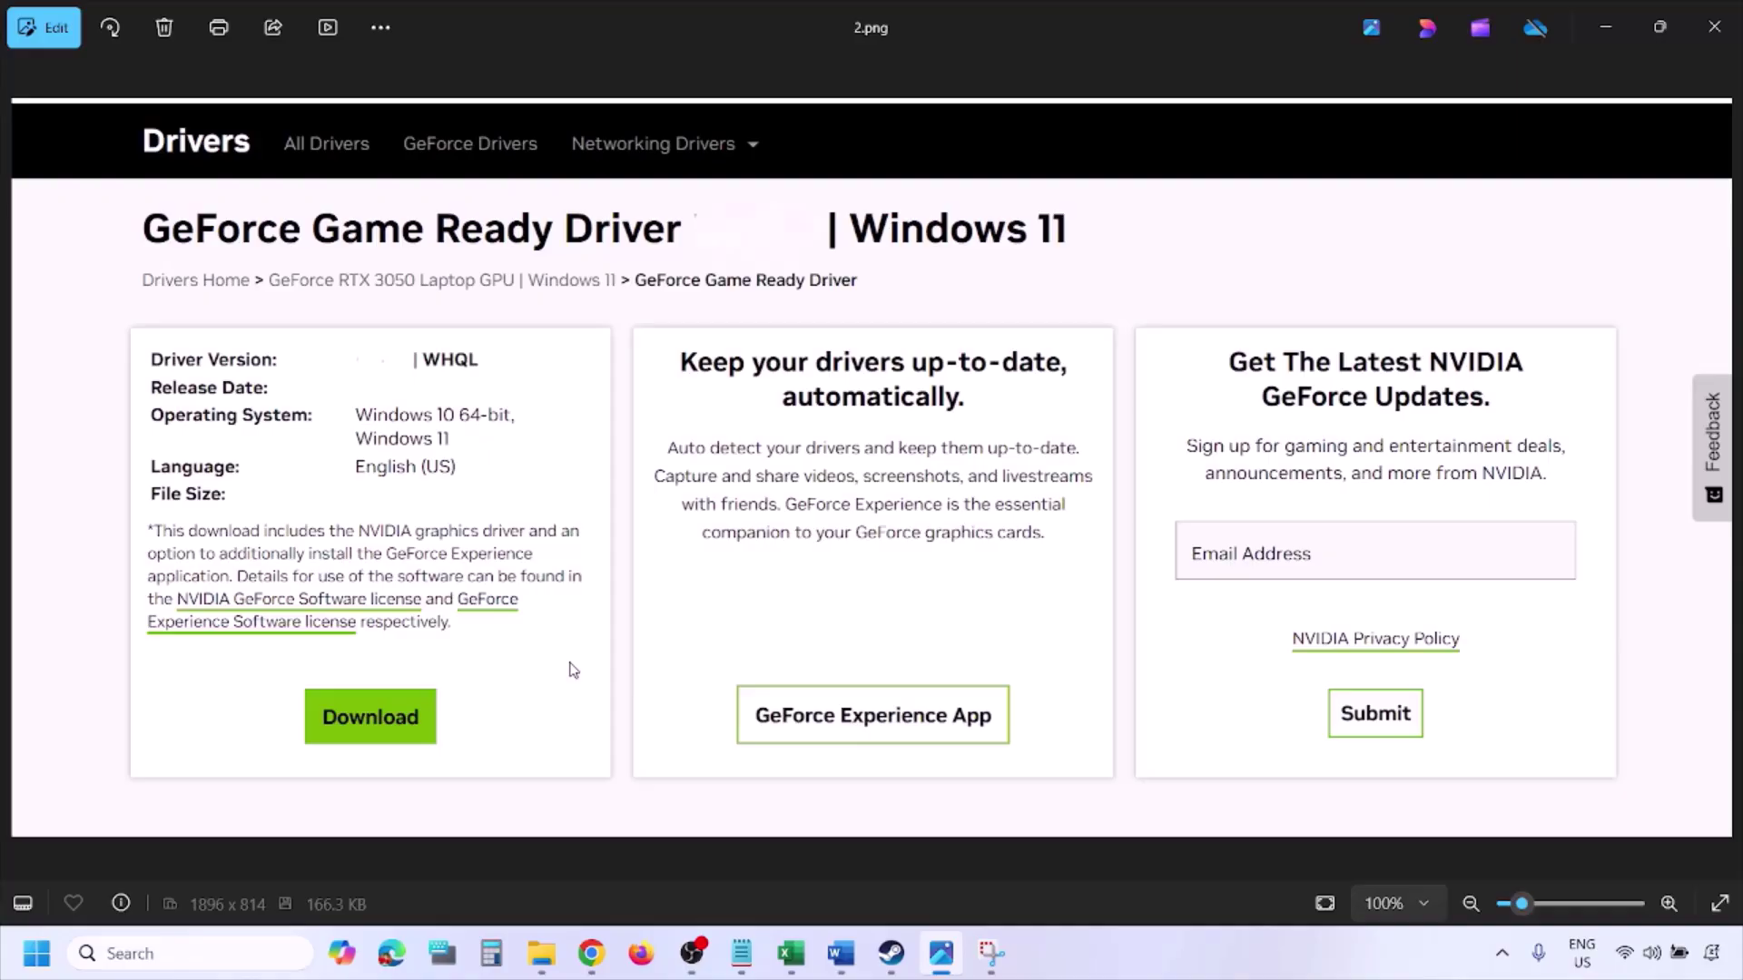
key("Right")
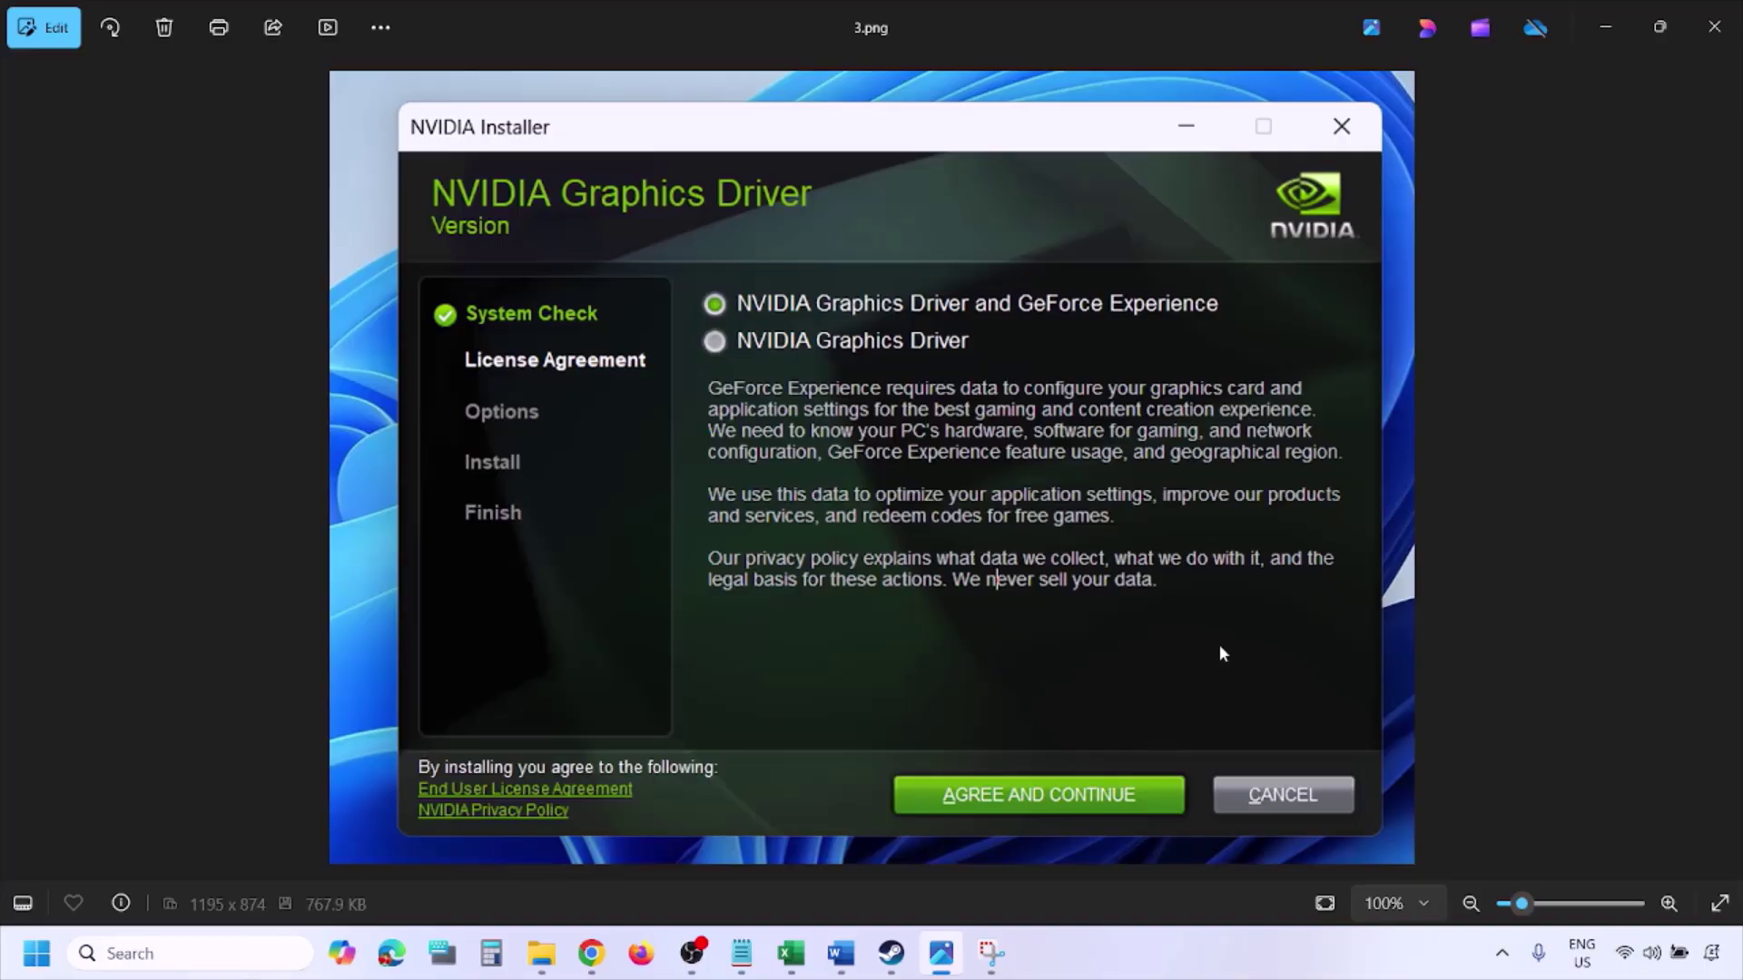
key("Right")
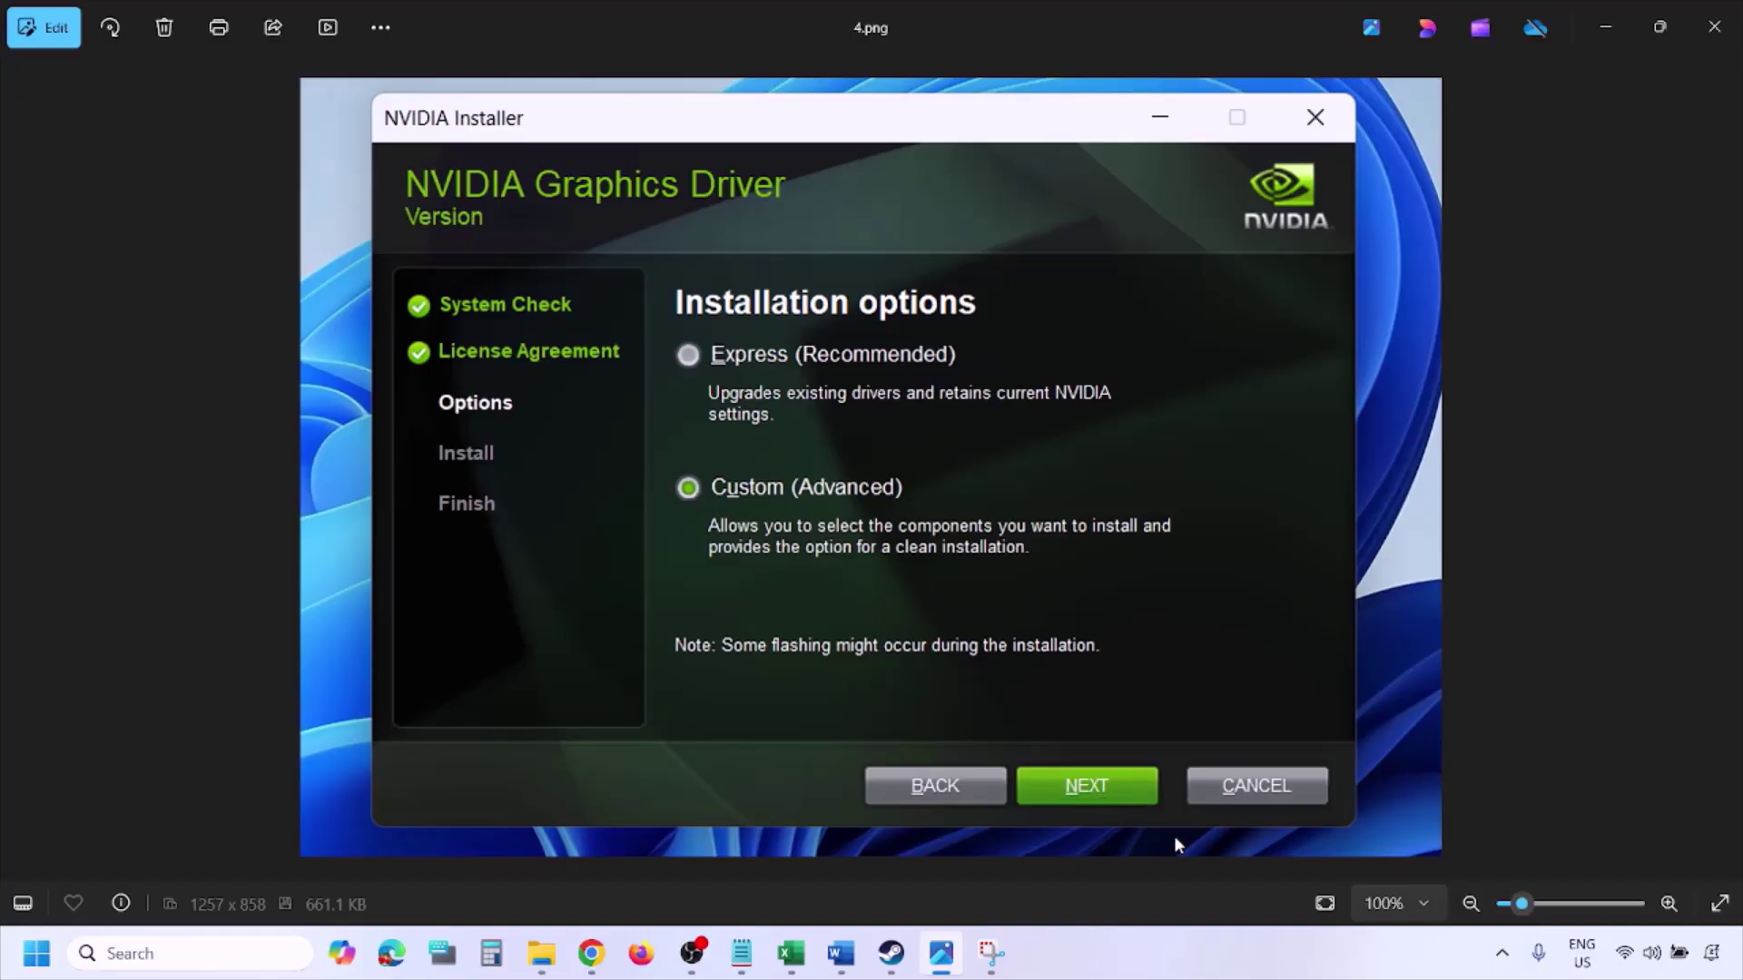
key("Right")
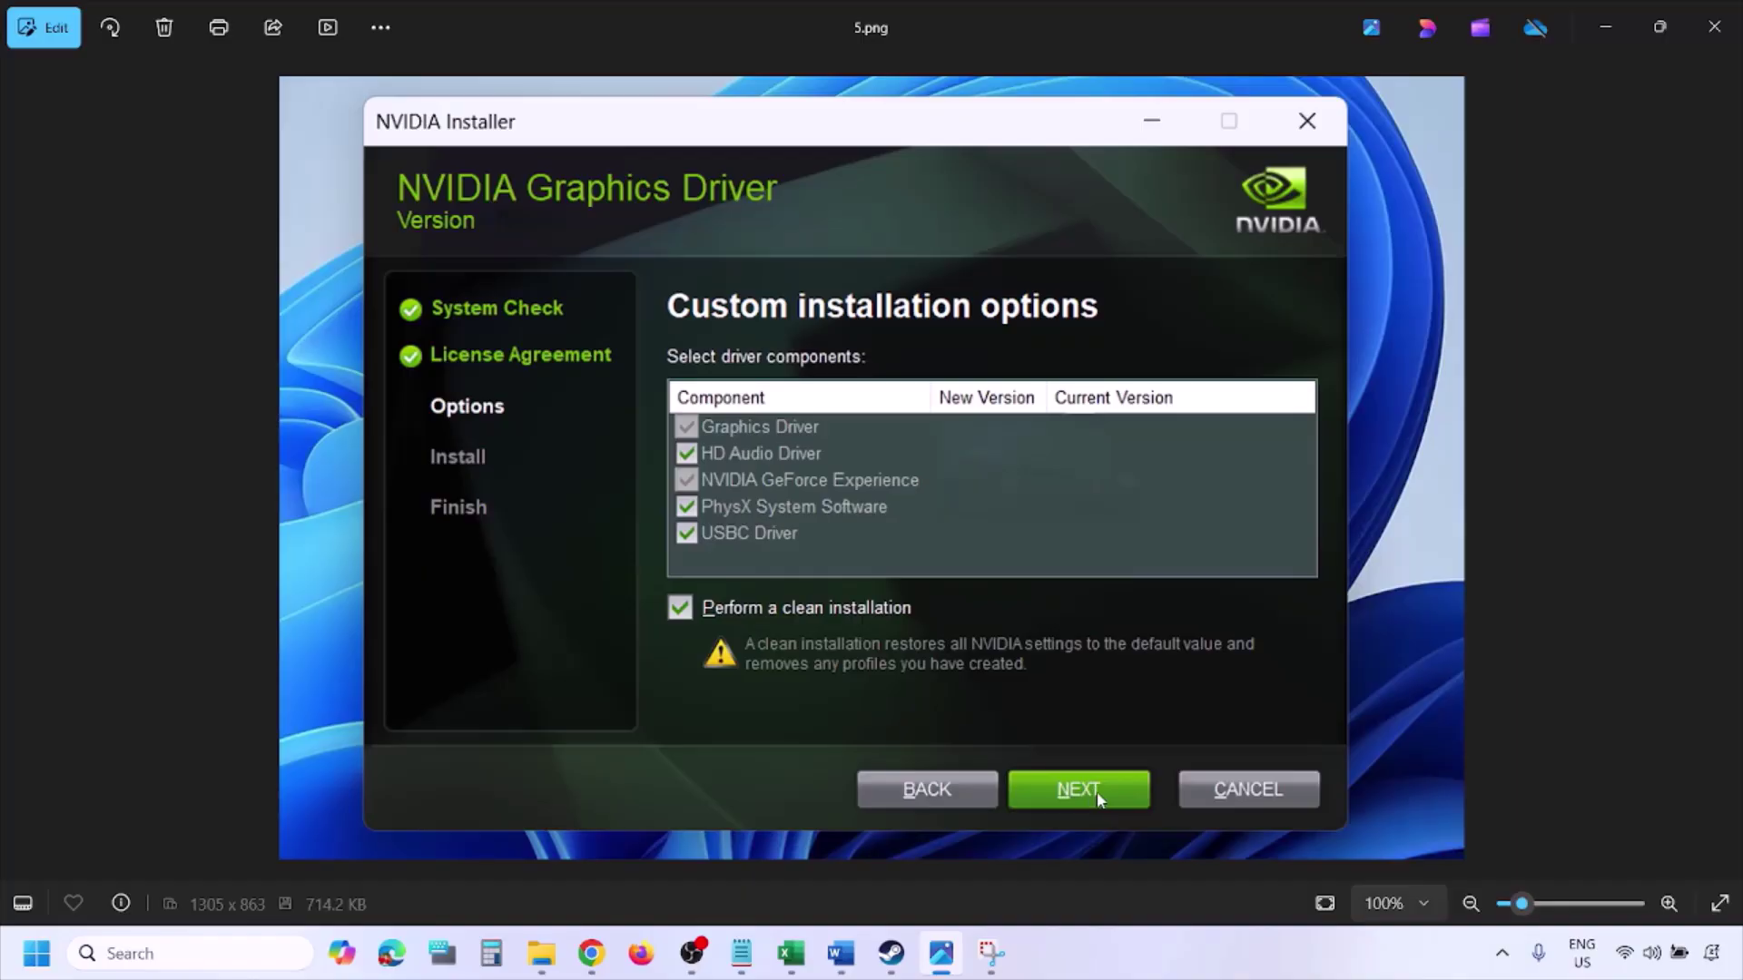
Restart the computer
left_click(37, 953)
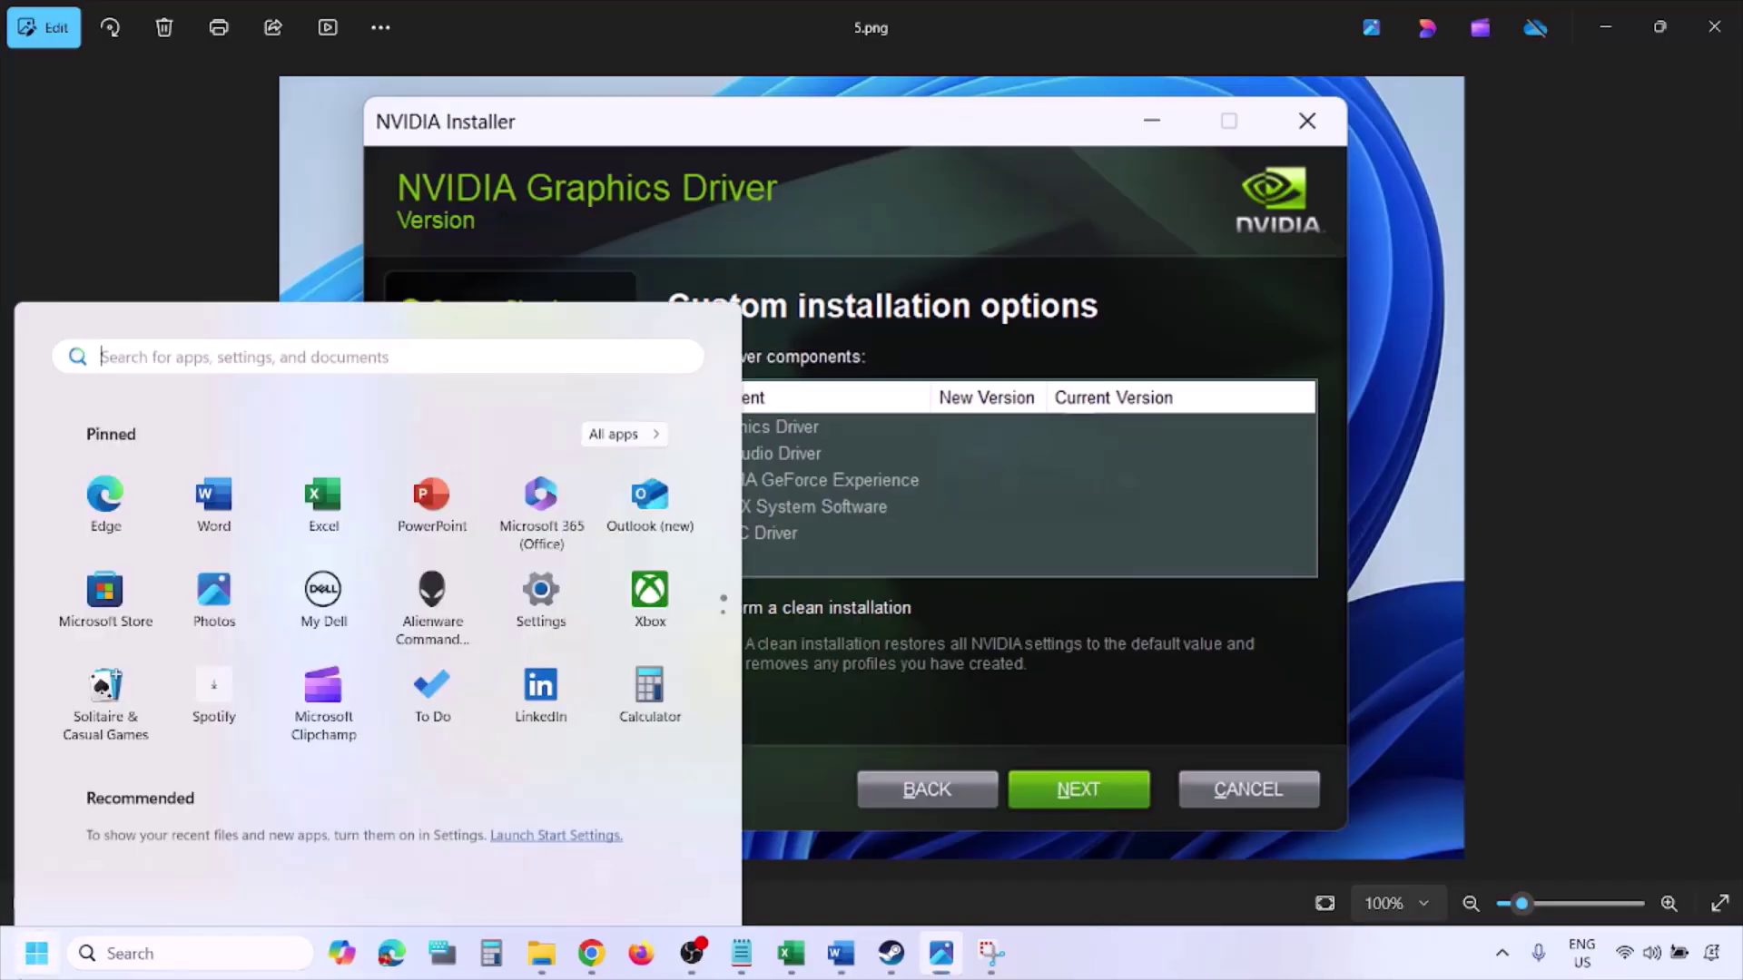
left_click(666, 881)
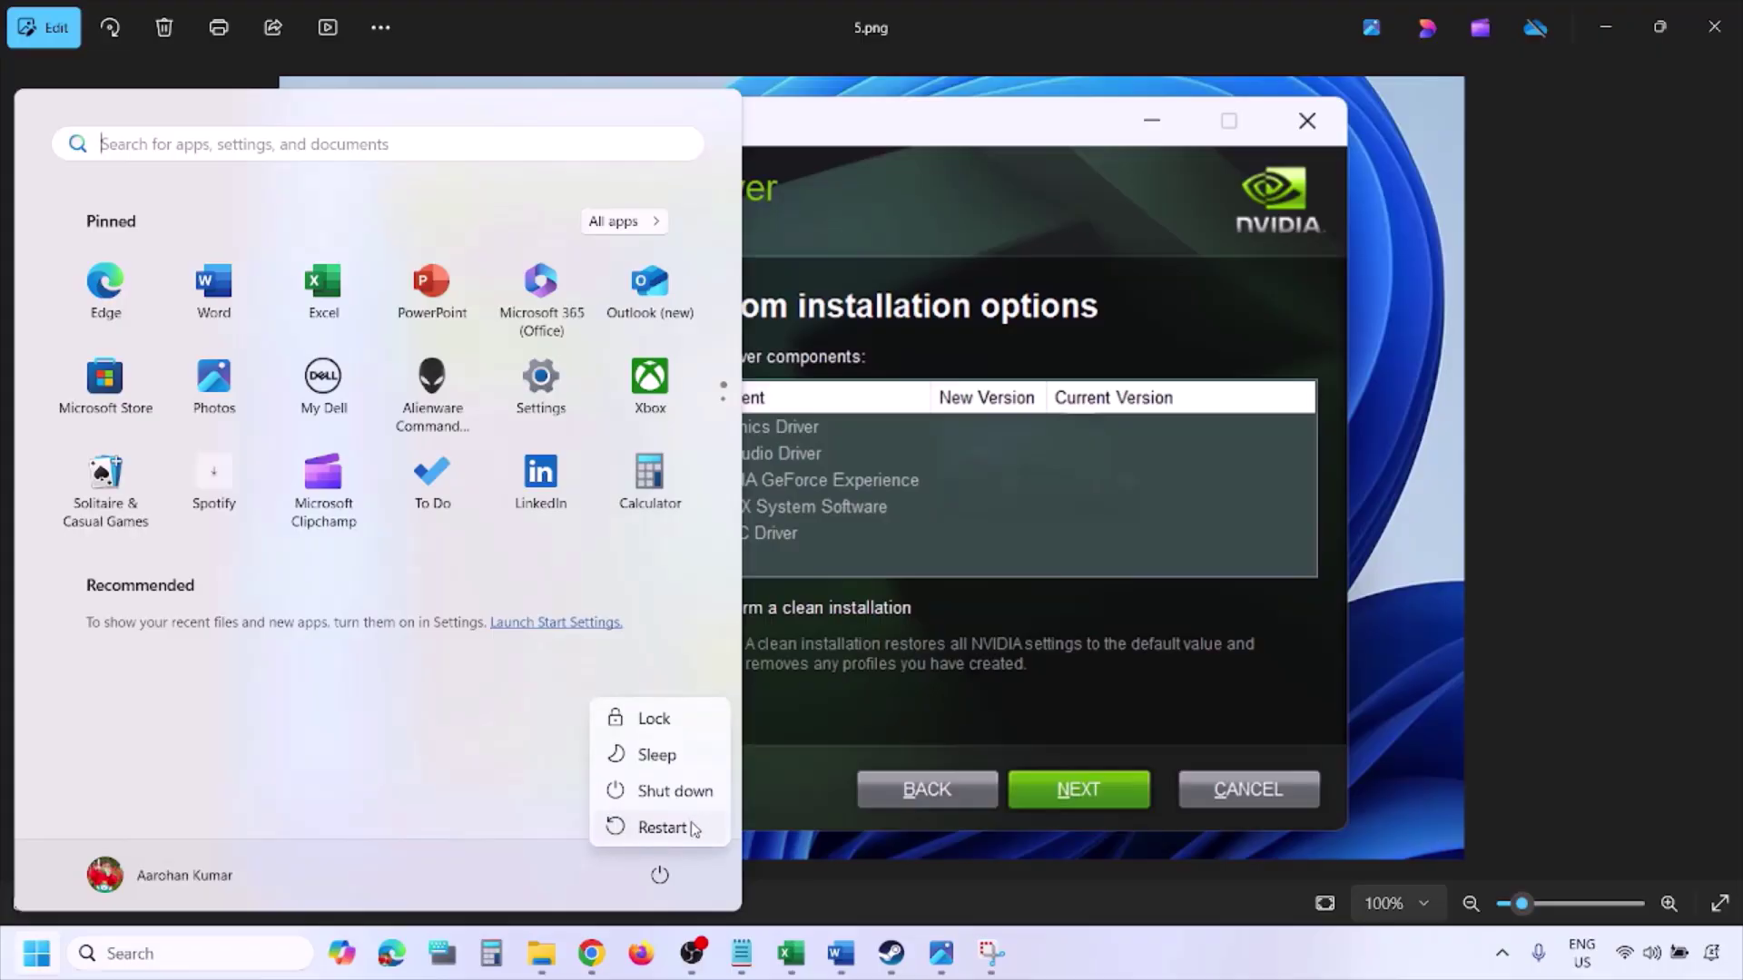
left_click(662, 828)
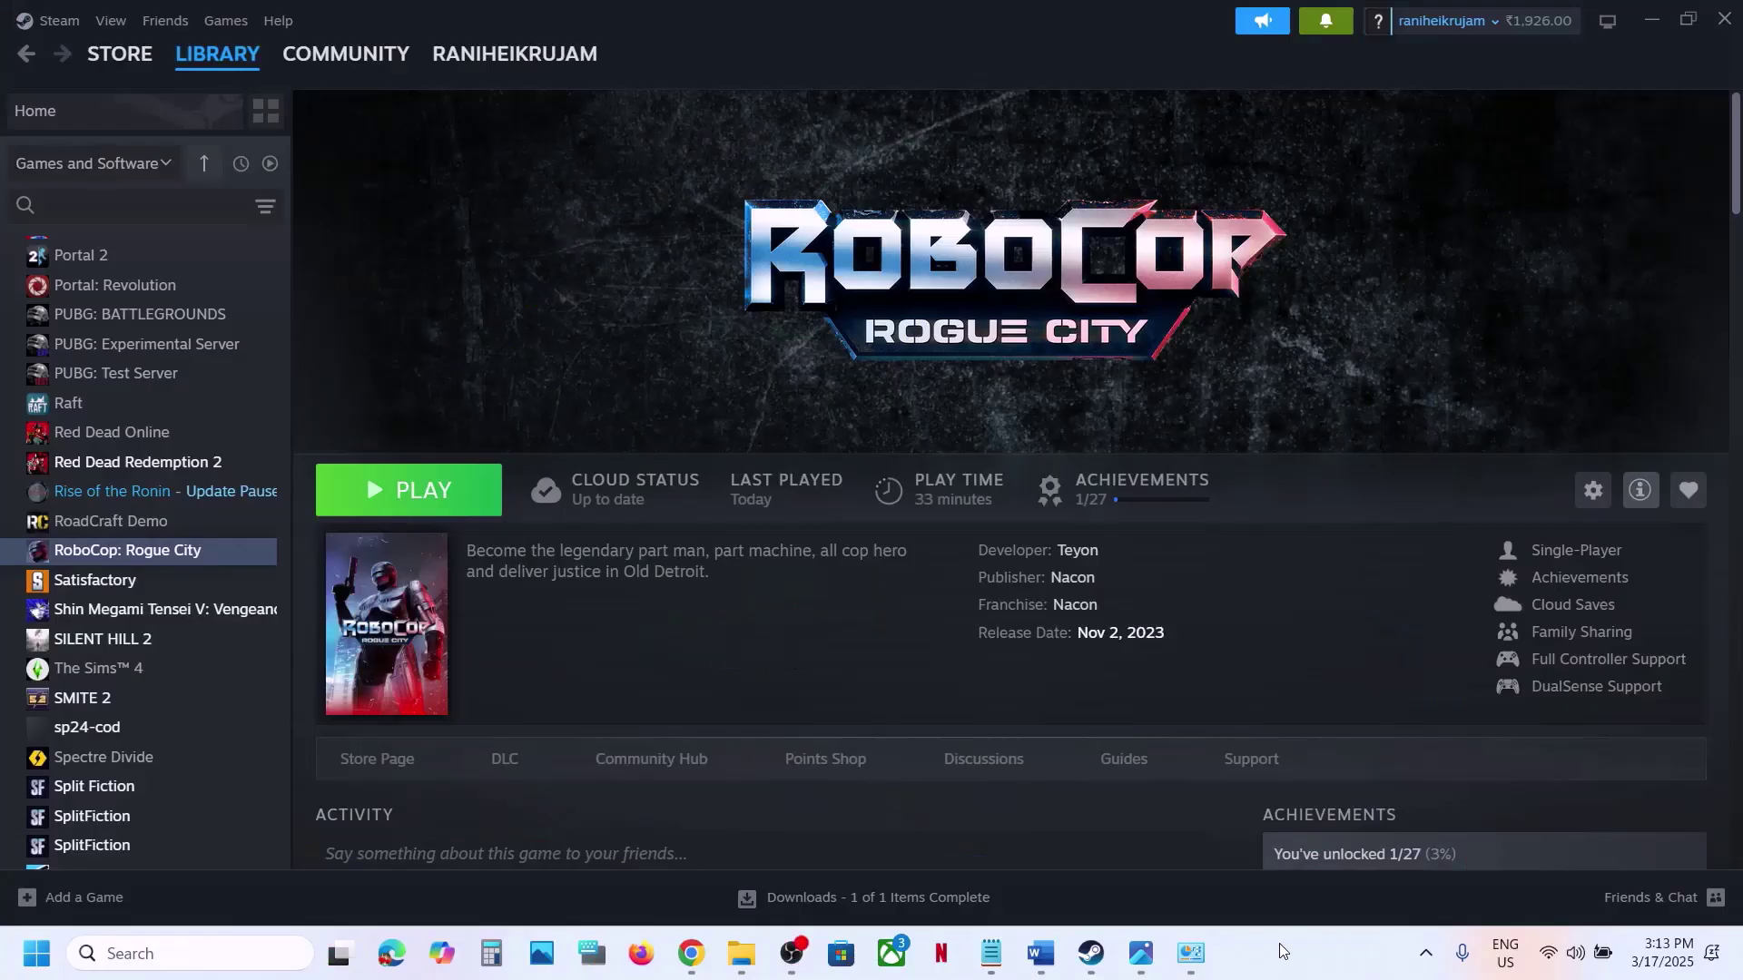
Return to Word, read Step 11, and search Windows for its word "graphics" to open Graphics settings
left_click(1044, 953)
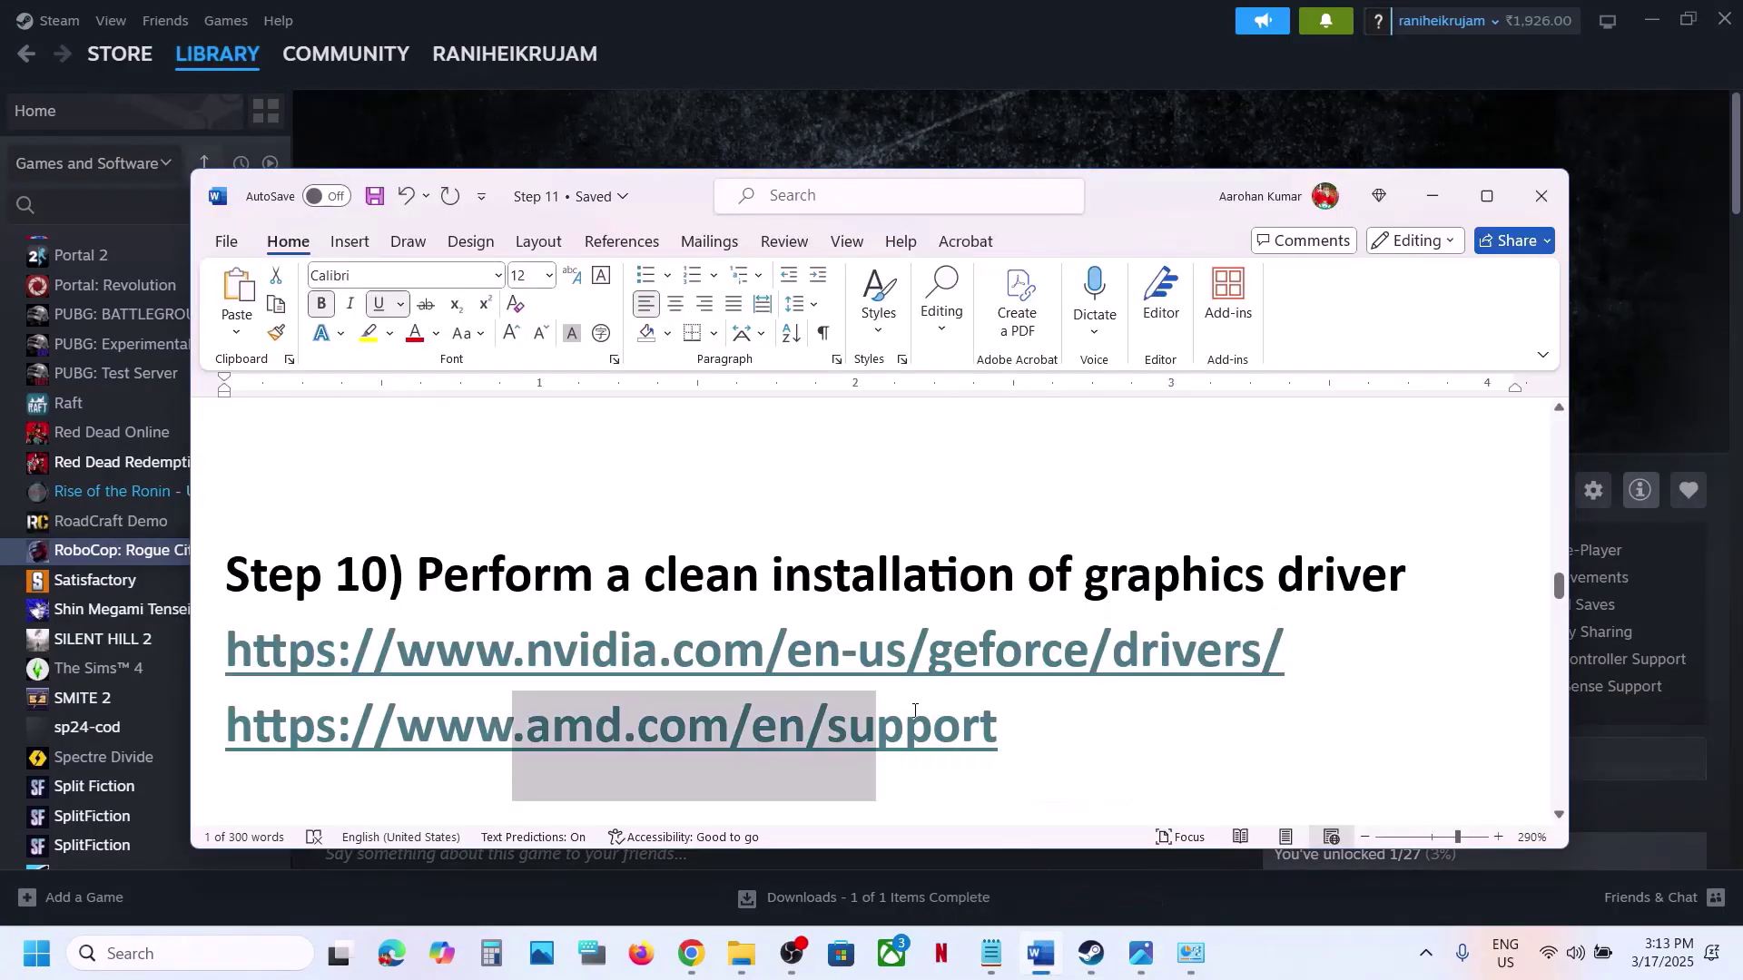
scroll(916, 711, "down", 3)
scroll(915, 711, "up", 1)
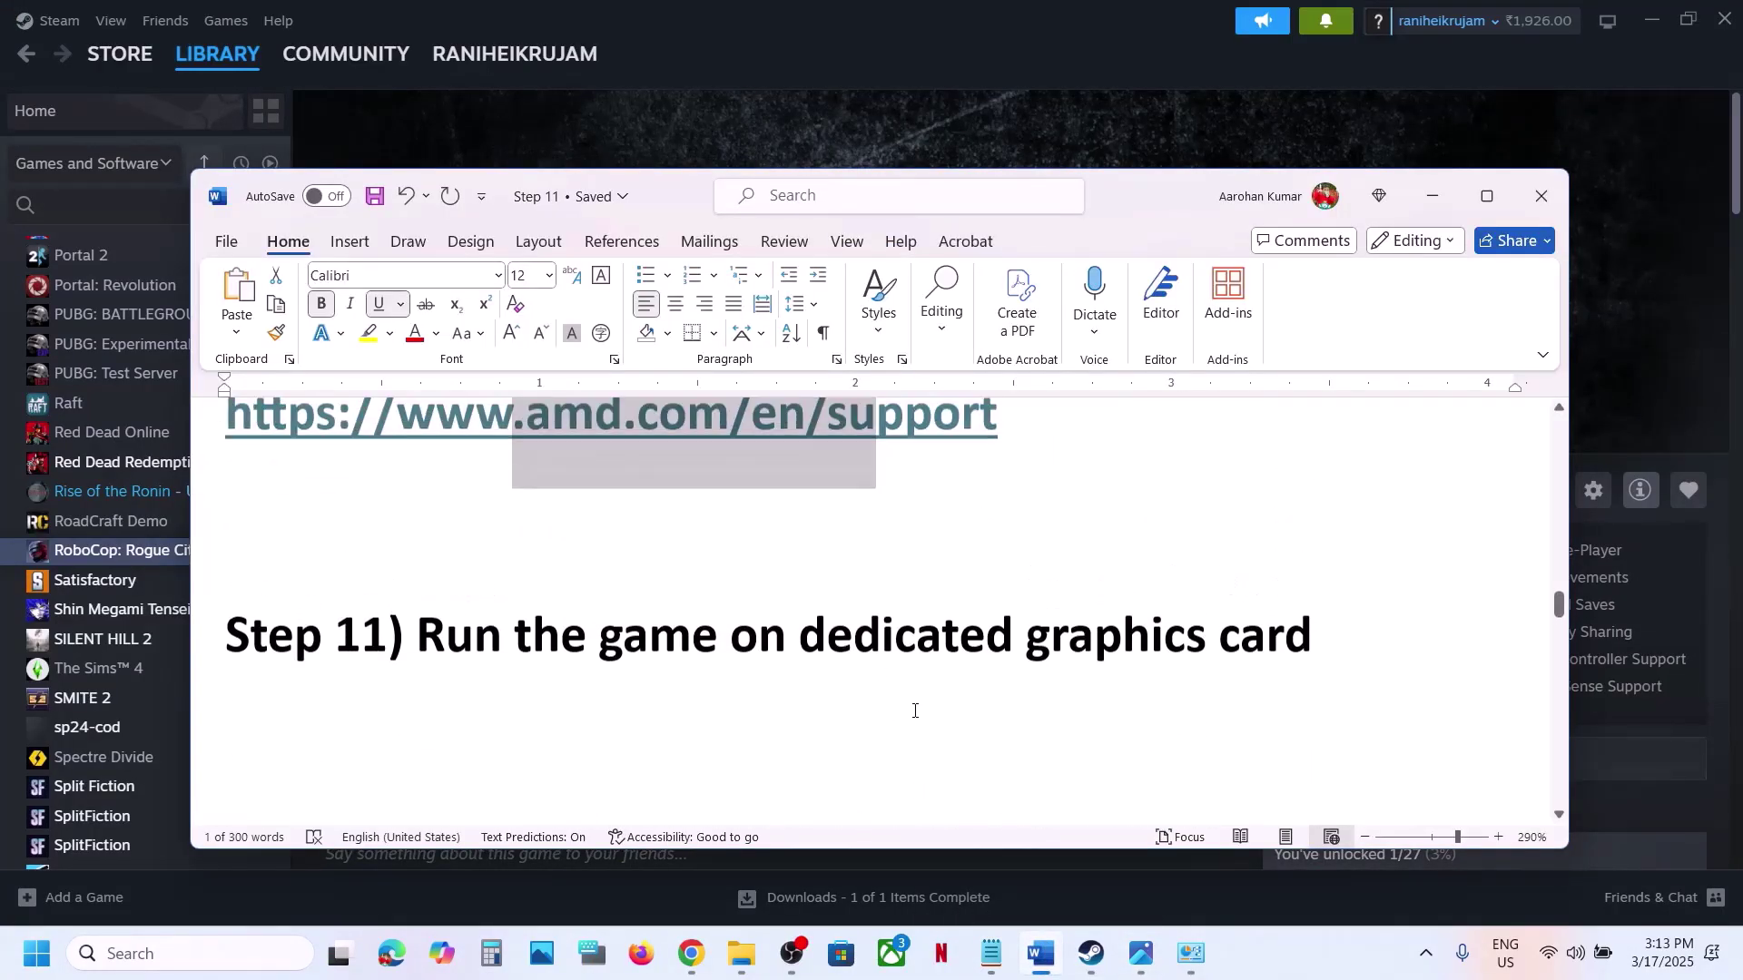
double_click(1116, 661)
key("ctrl+c")
left_click(209, 954)
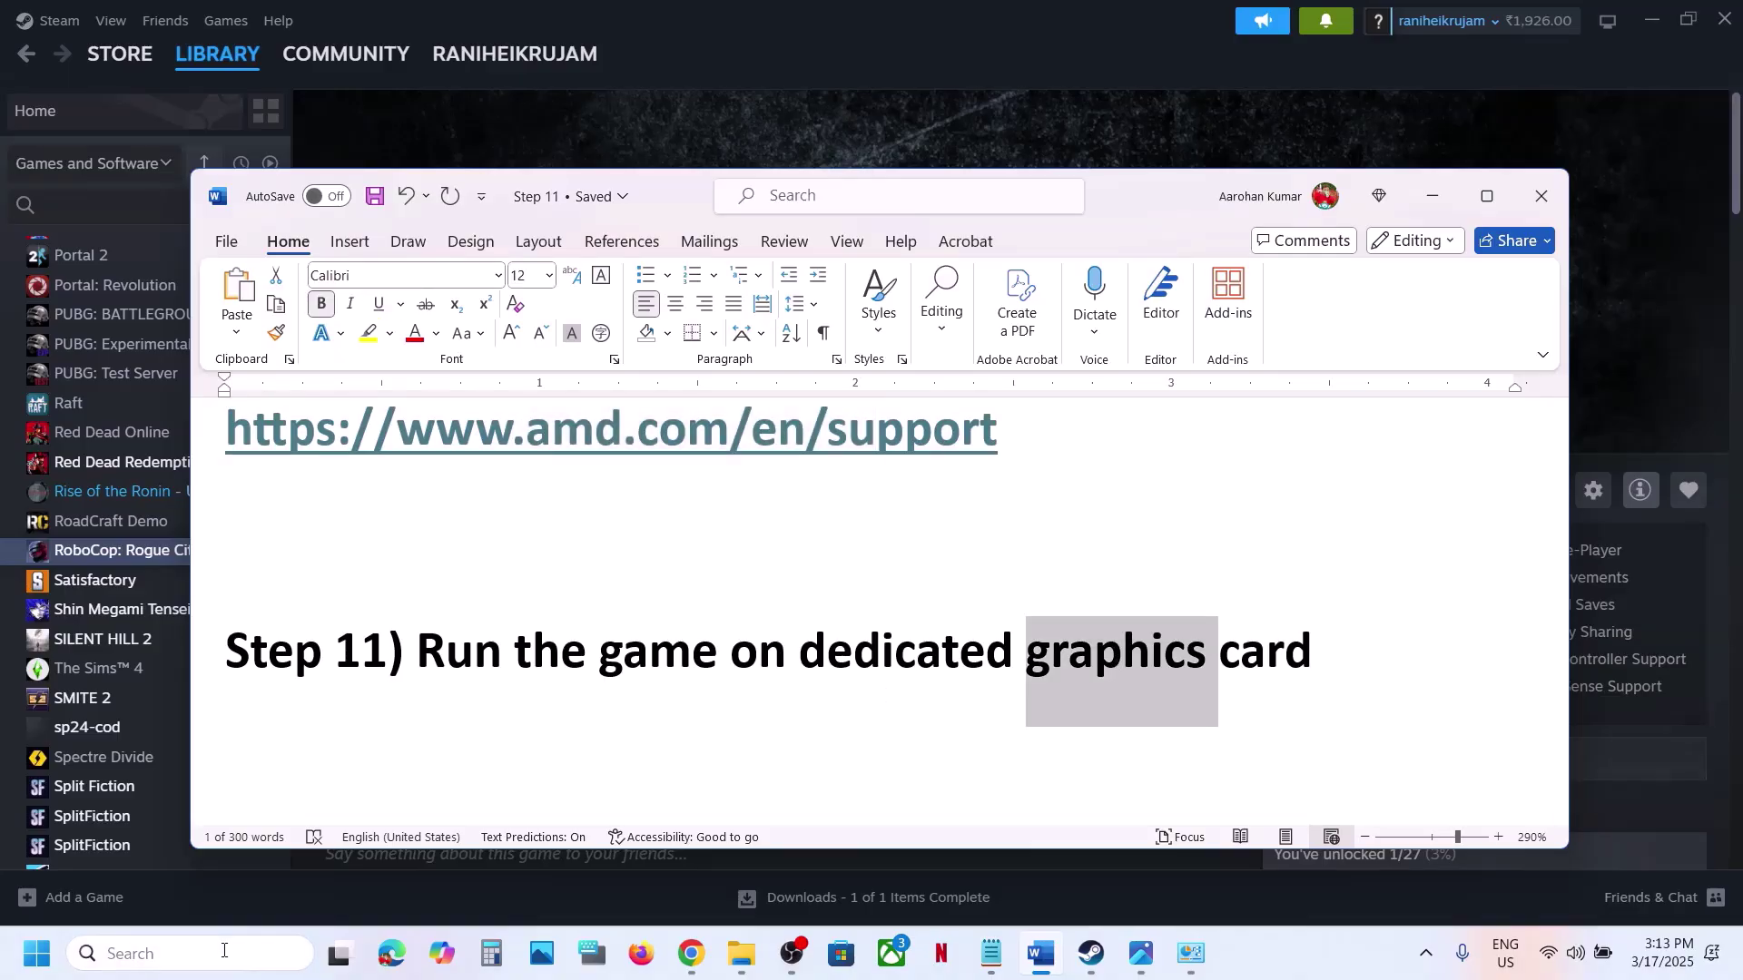
key("ctrl+v")
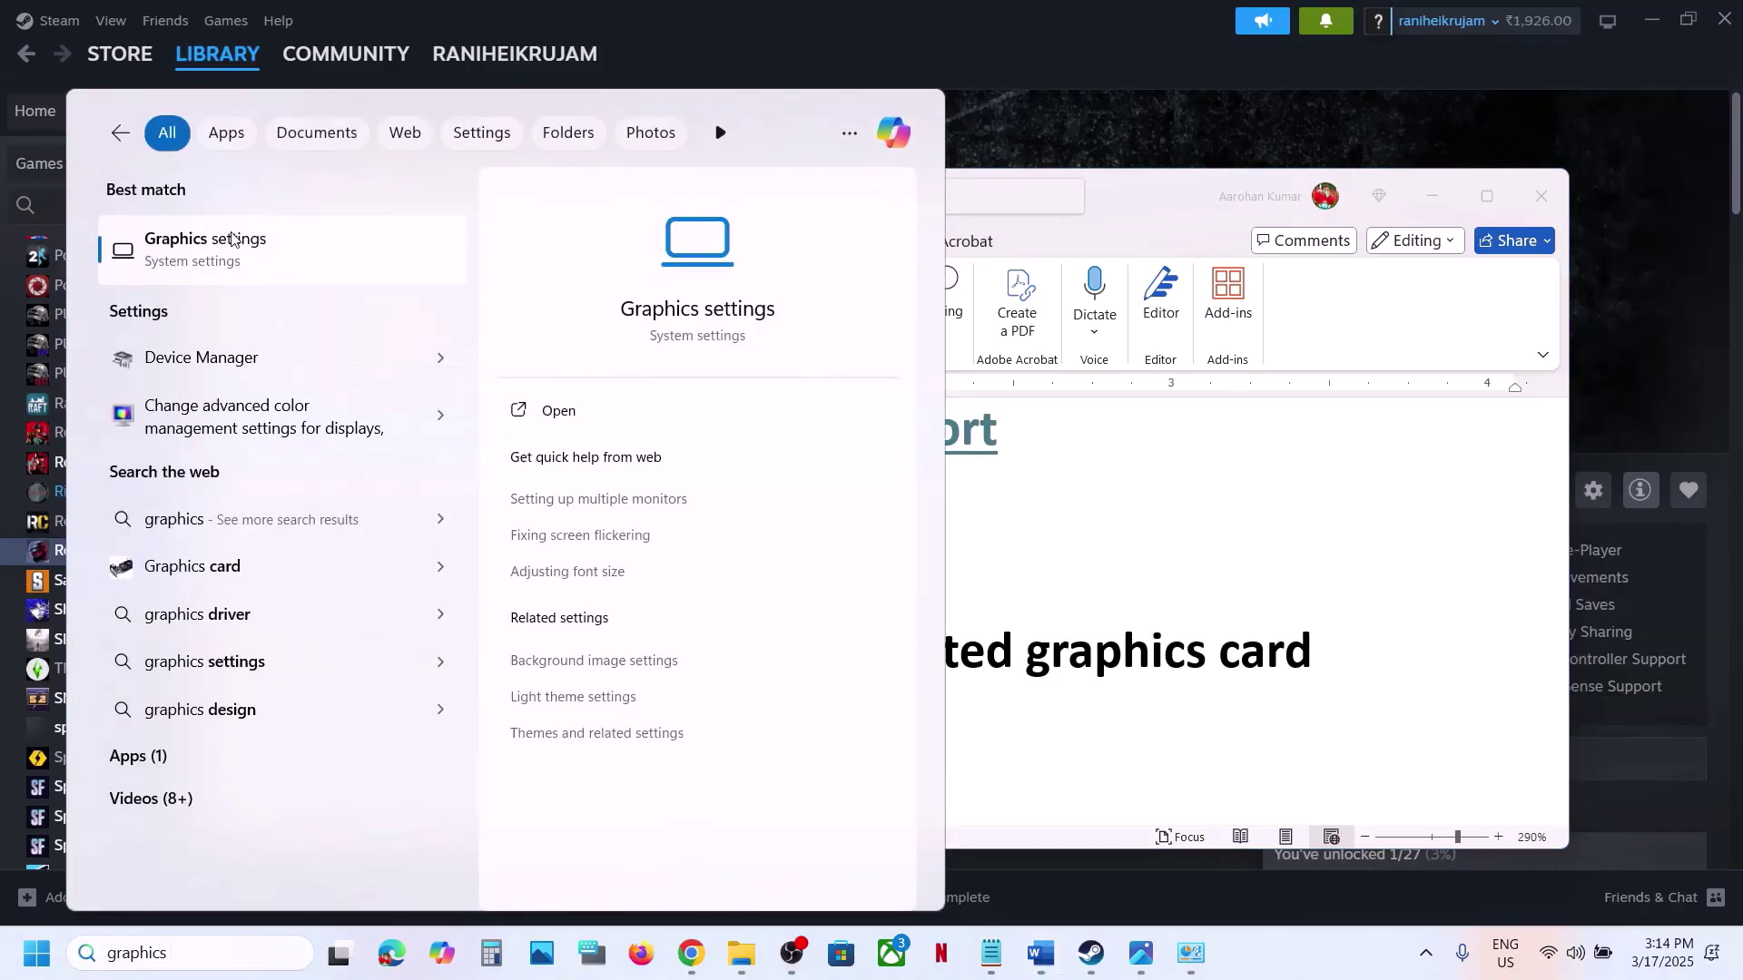
left_click(232, 239)
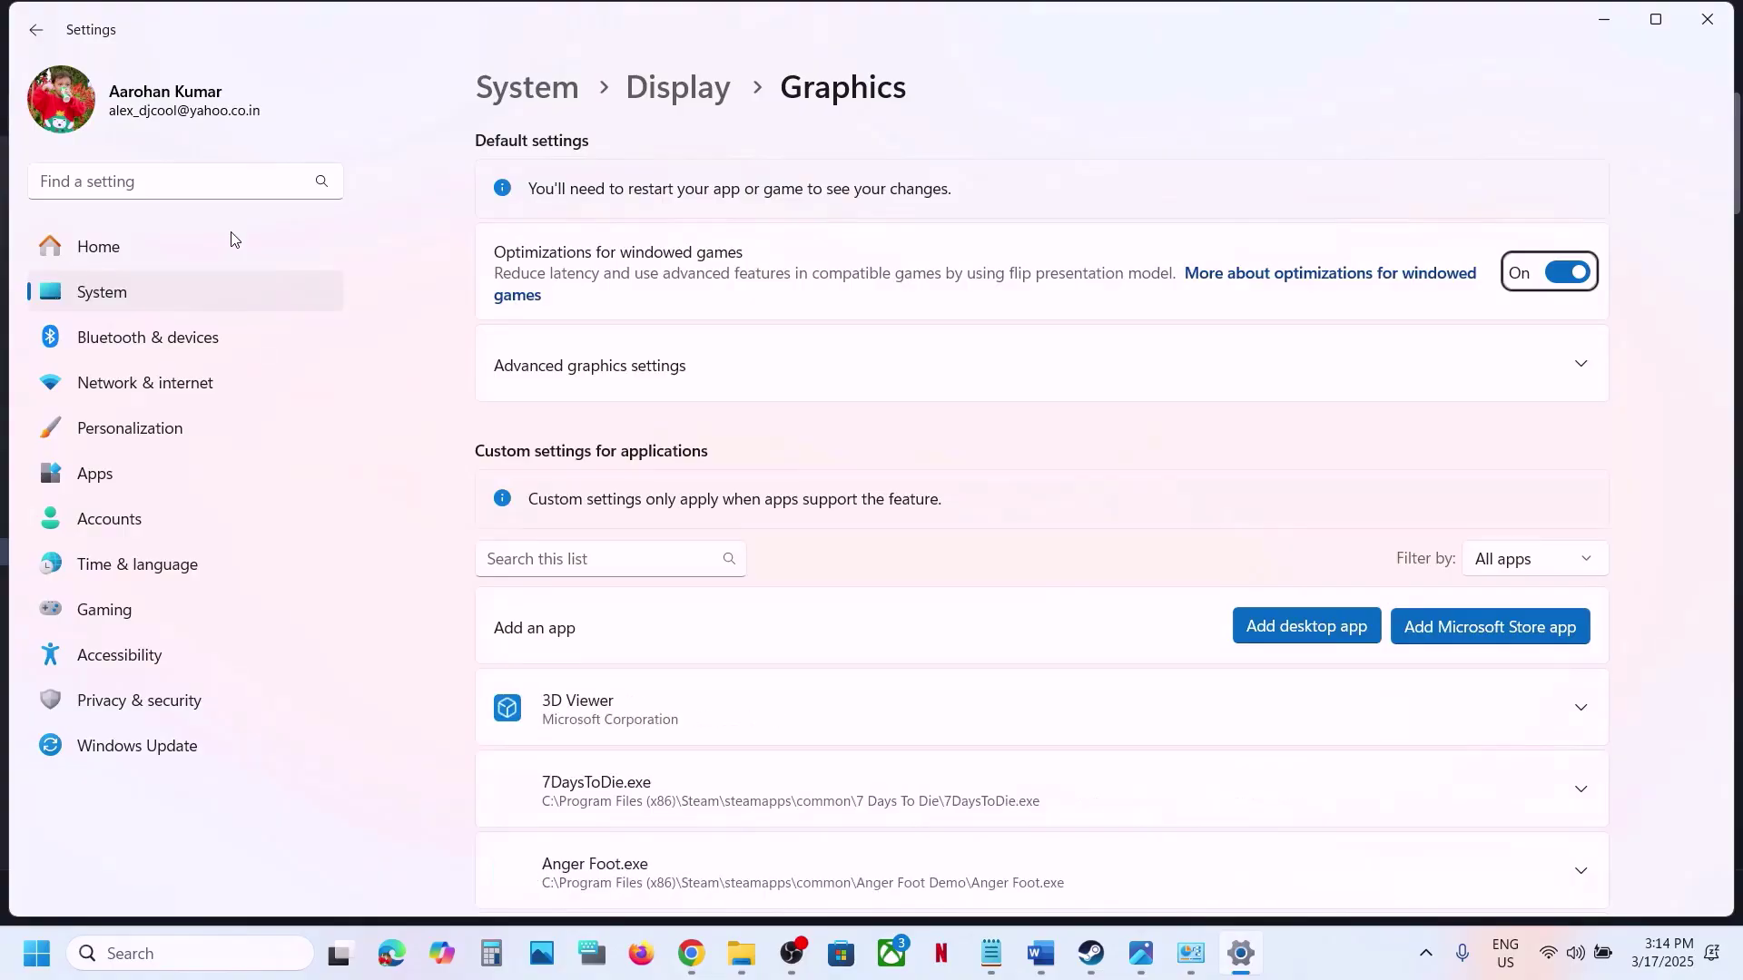
Add the RoboCop application from steamapps\common\Robocop Rogue City as a desktop app with custom graphics settings
left_click(1273, 632)
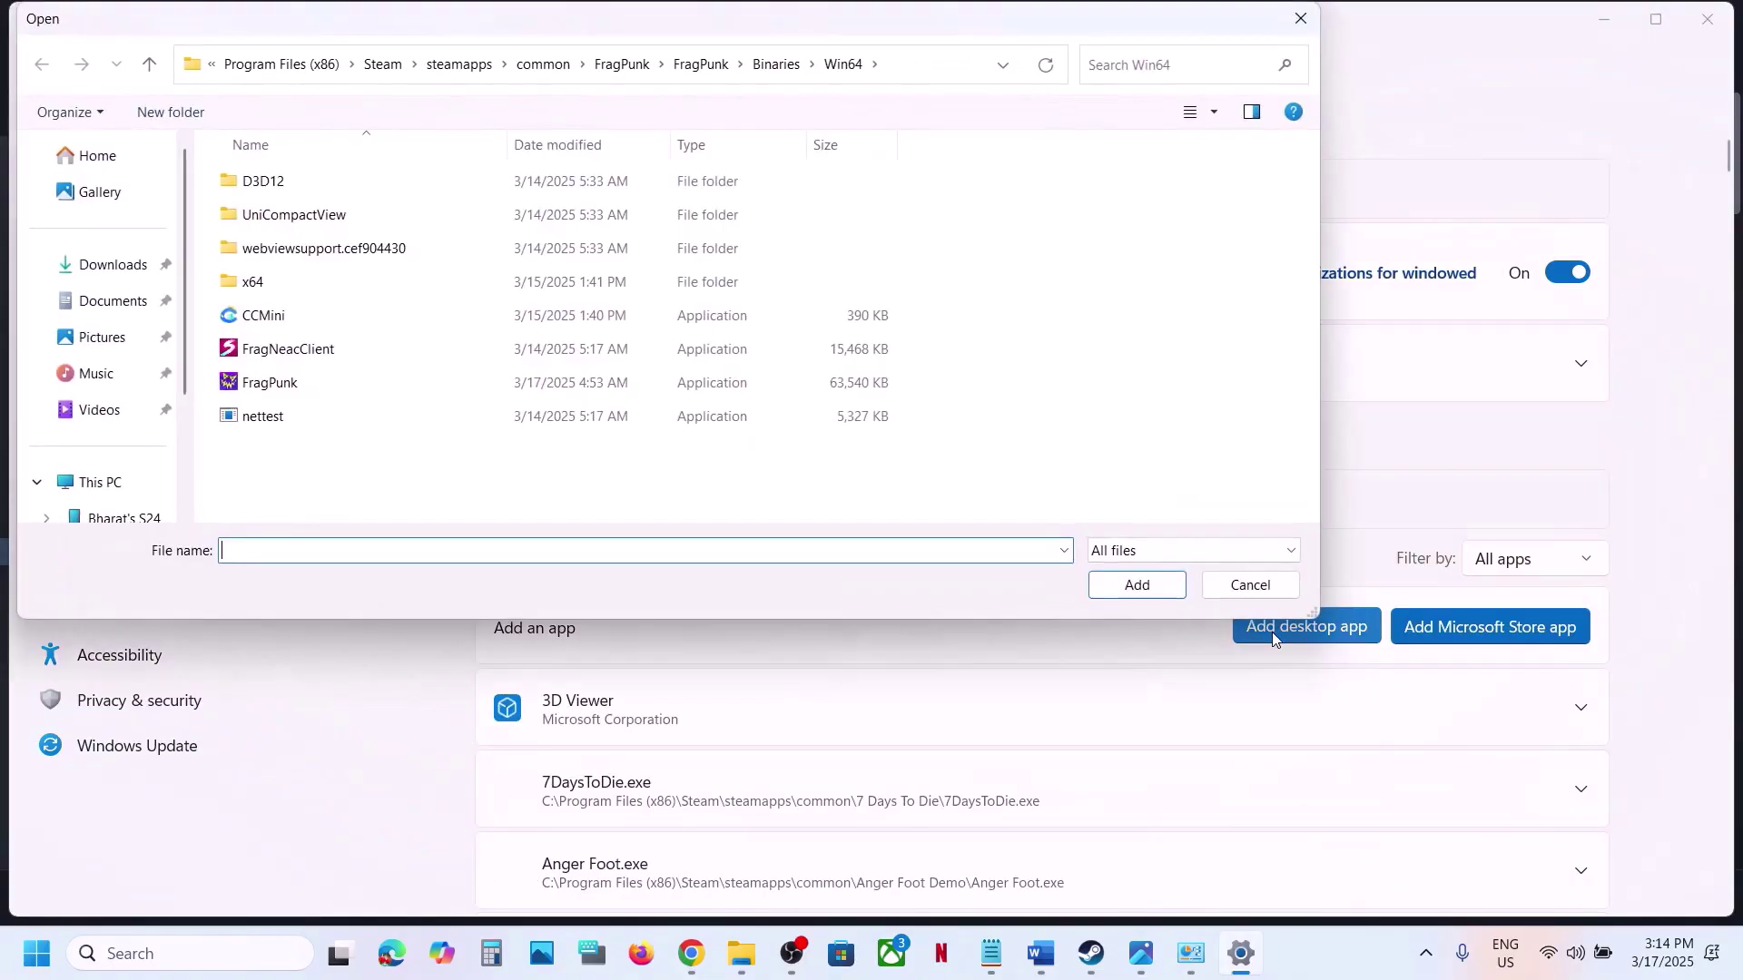
left_click(541, 66)
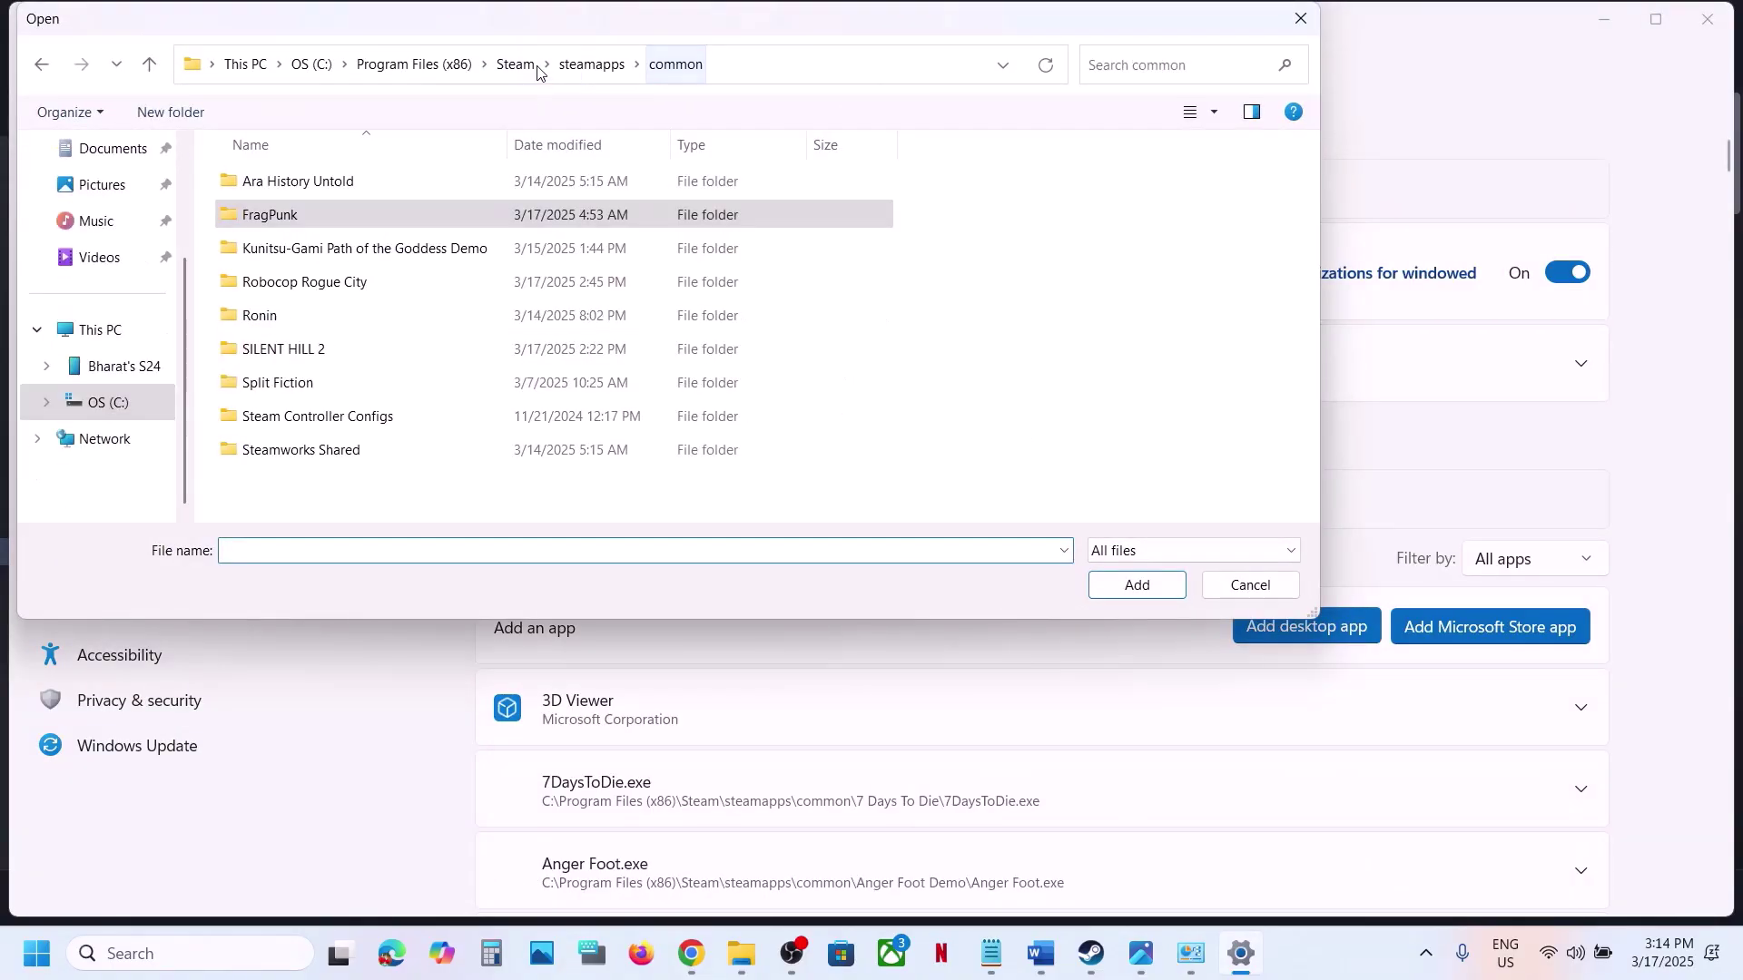
double_click(352, 282)
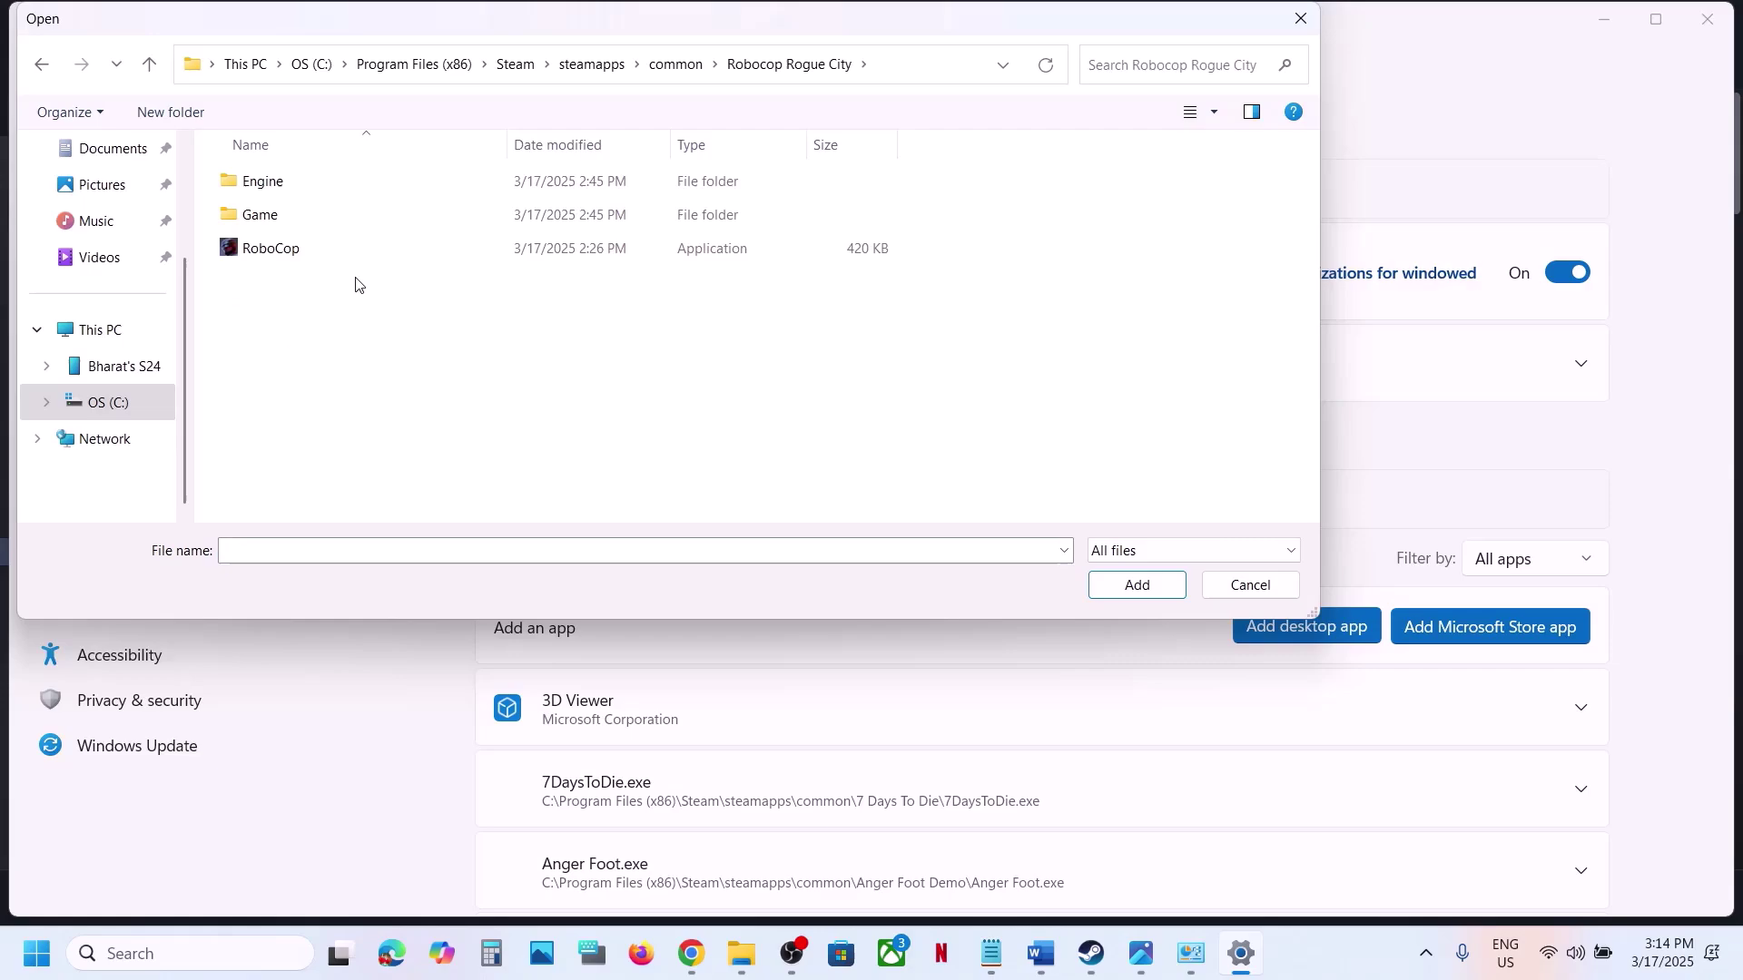
left_click(316, 251)
left_click(1126, 588)
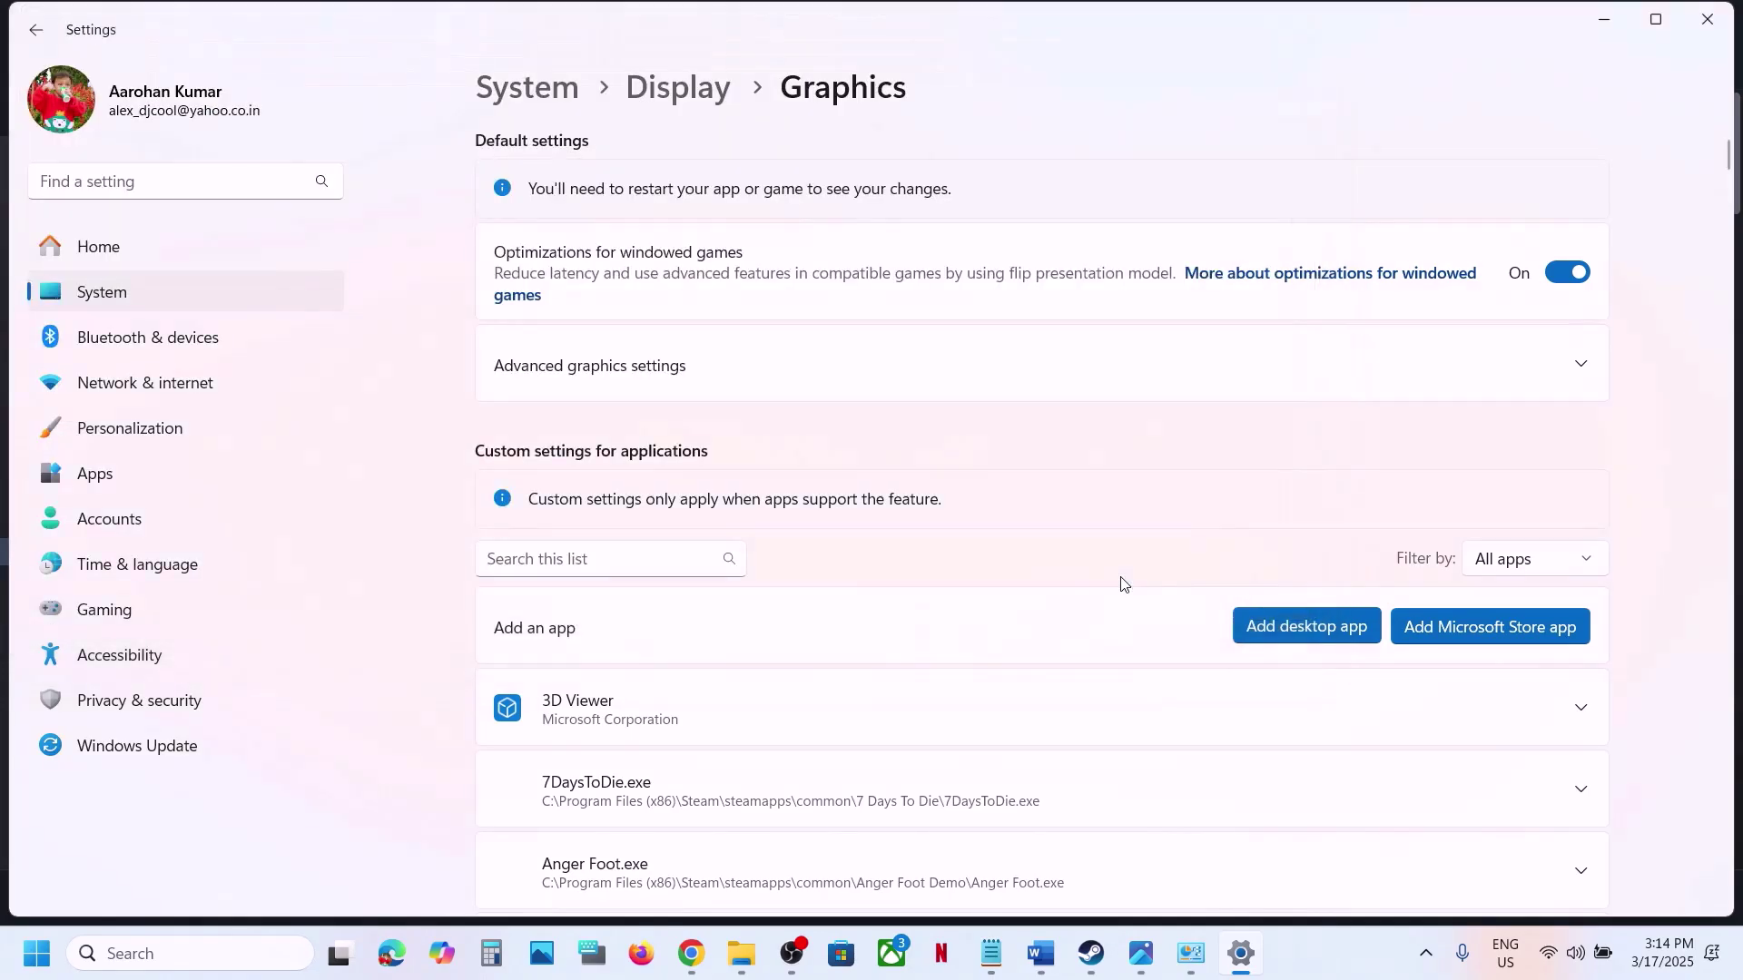
Set the GPU preference of the RoboCop.exe entry to High Performance (NVIDIA GeForce RTX 3050 Laptop GPU)
scroll(934, 680, "down", 4)
scroll(938, 681, "down", 5)
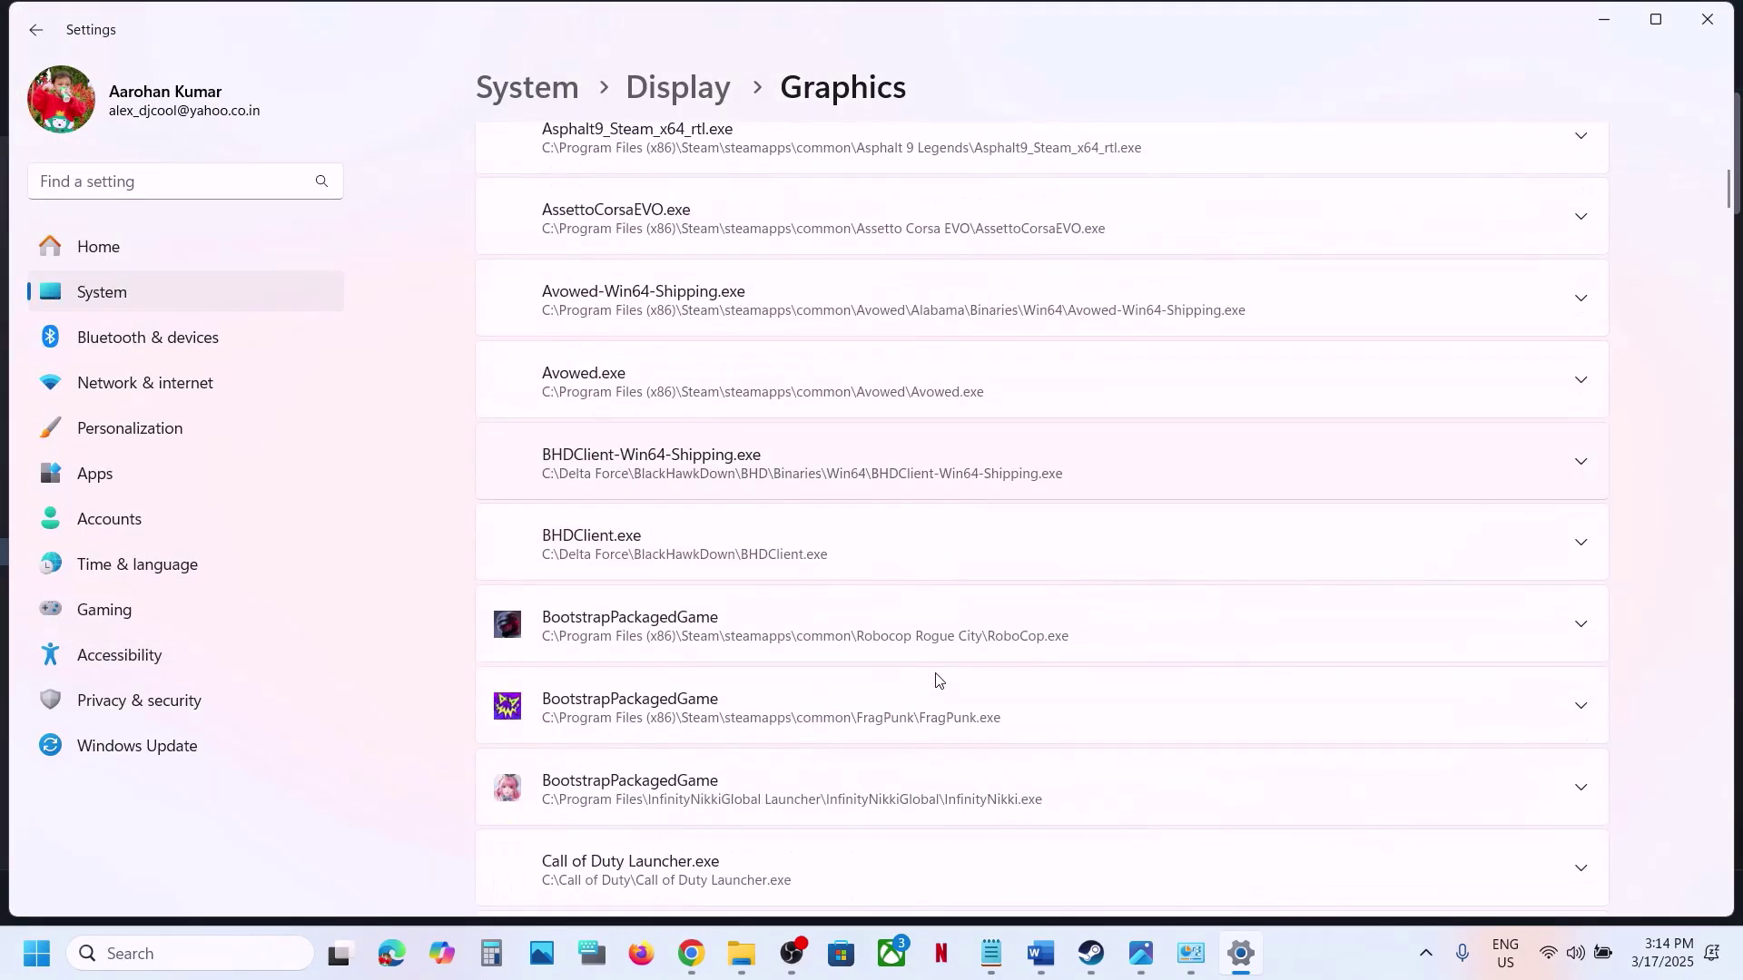
left_click(818, 642)
scroll(818, 643, "down", 1)
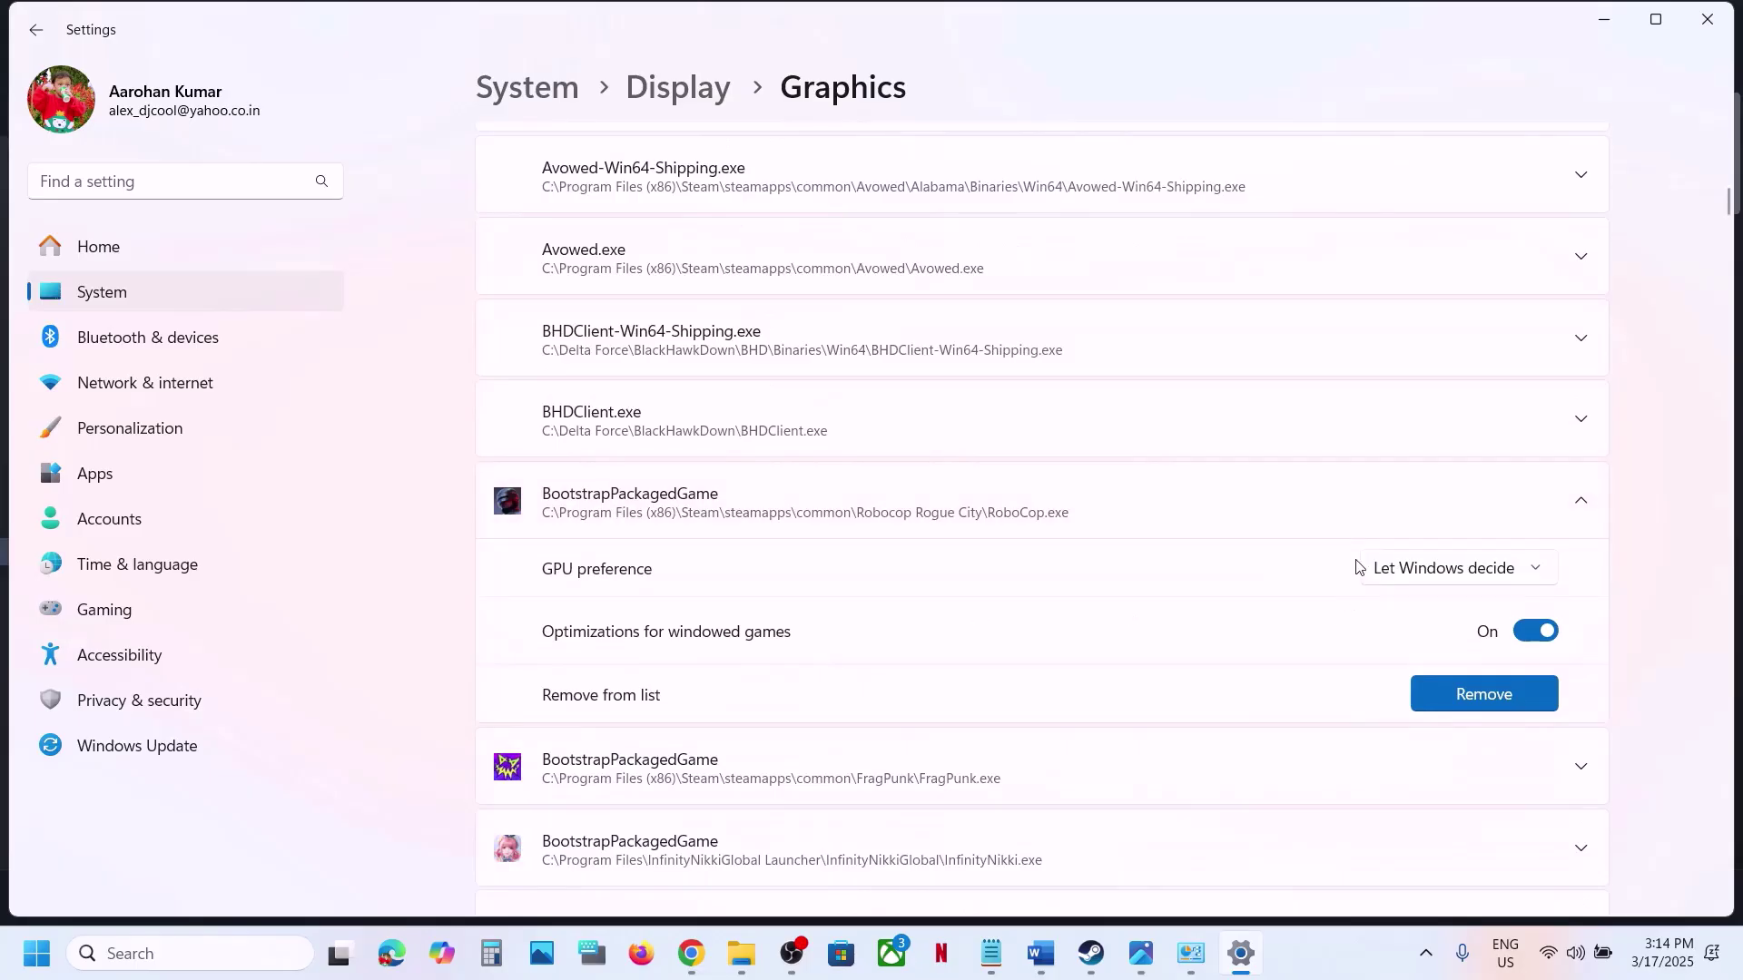
left_click(1413, 568)
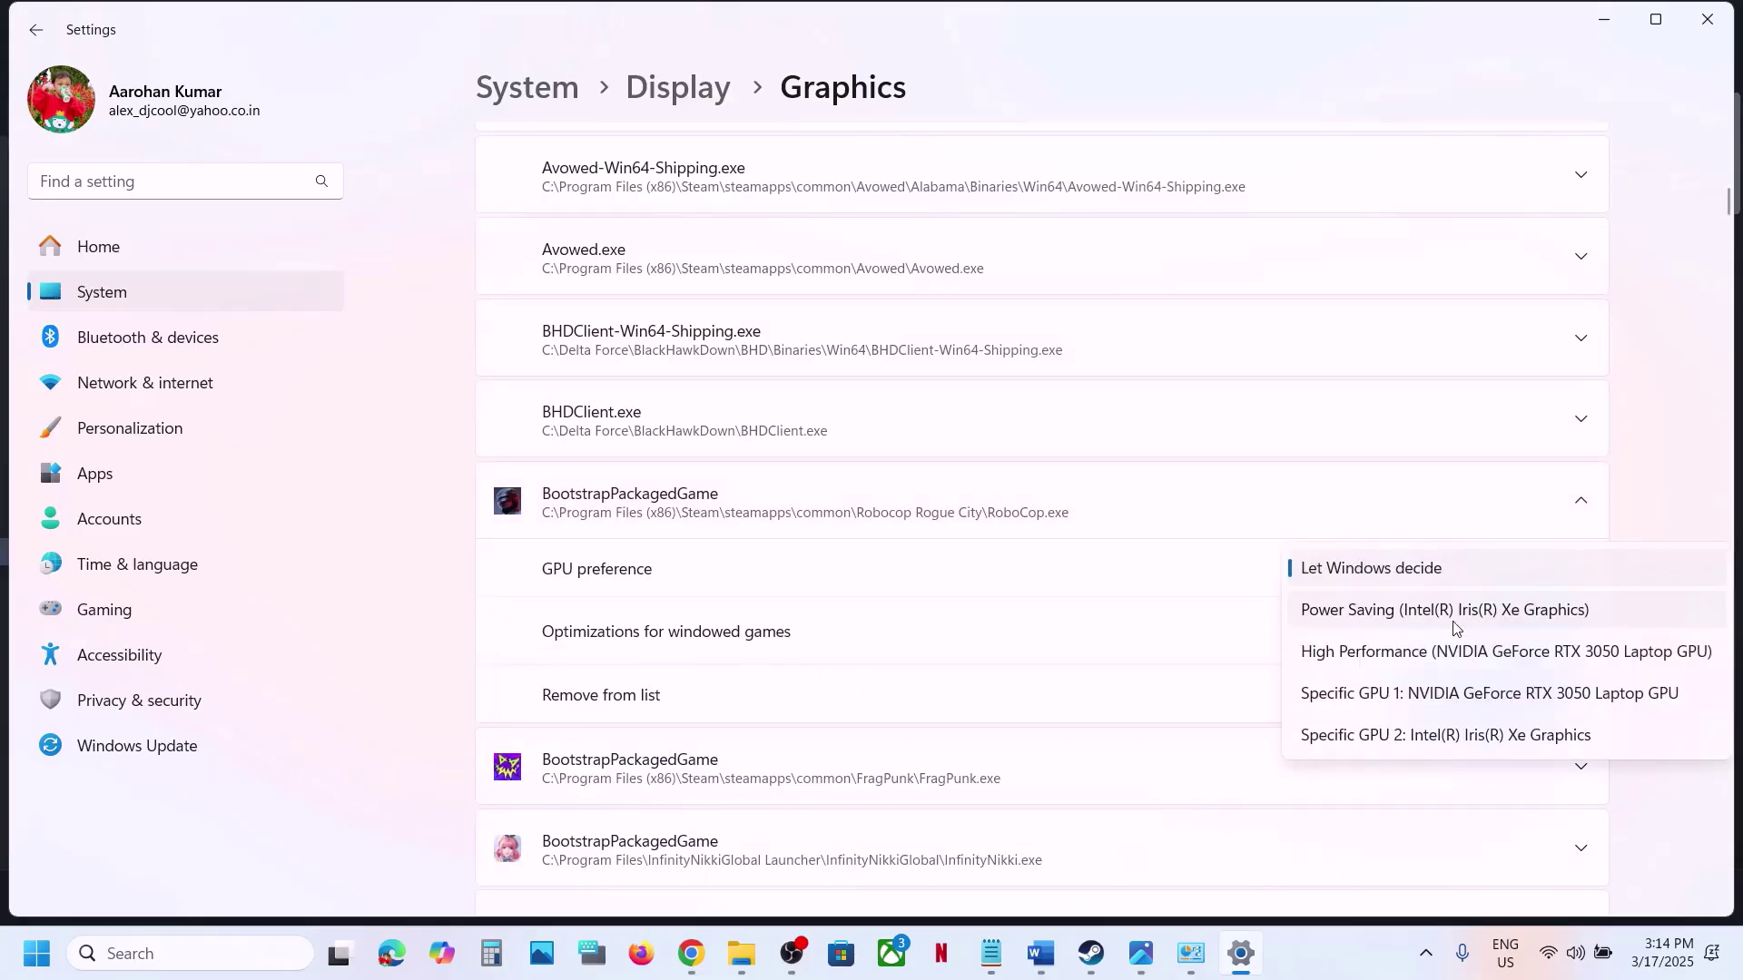
left_click(1390, 652)
Add RoboCop-Win64-Shipping from the game's Game\Binaries\Win64 folder as another desktop app with custom graphics settings
scroll(926, 412, "up", 10)
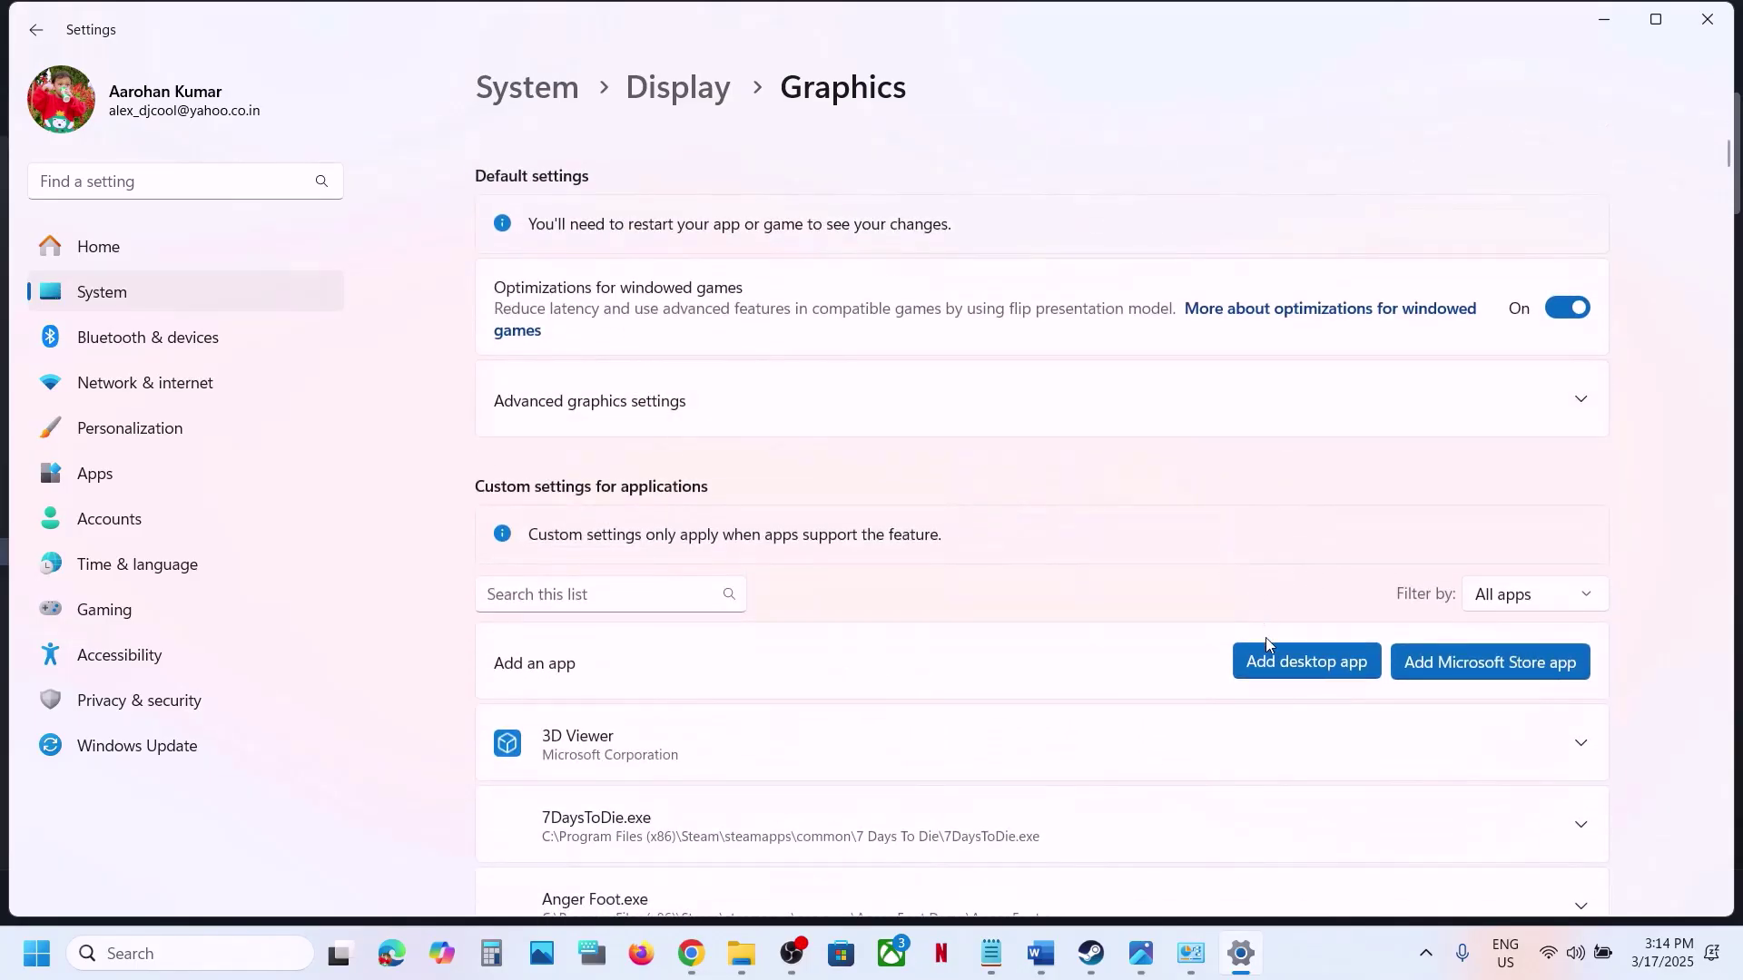
left_click(1266, 663)
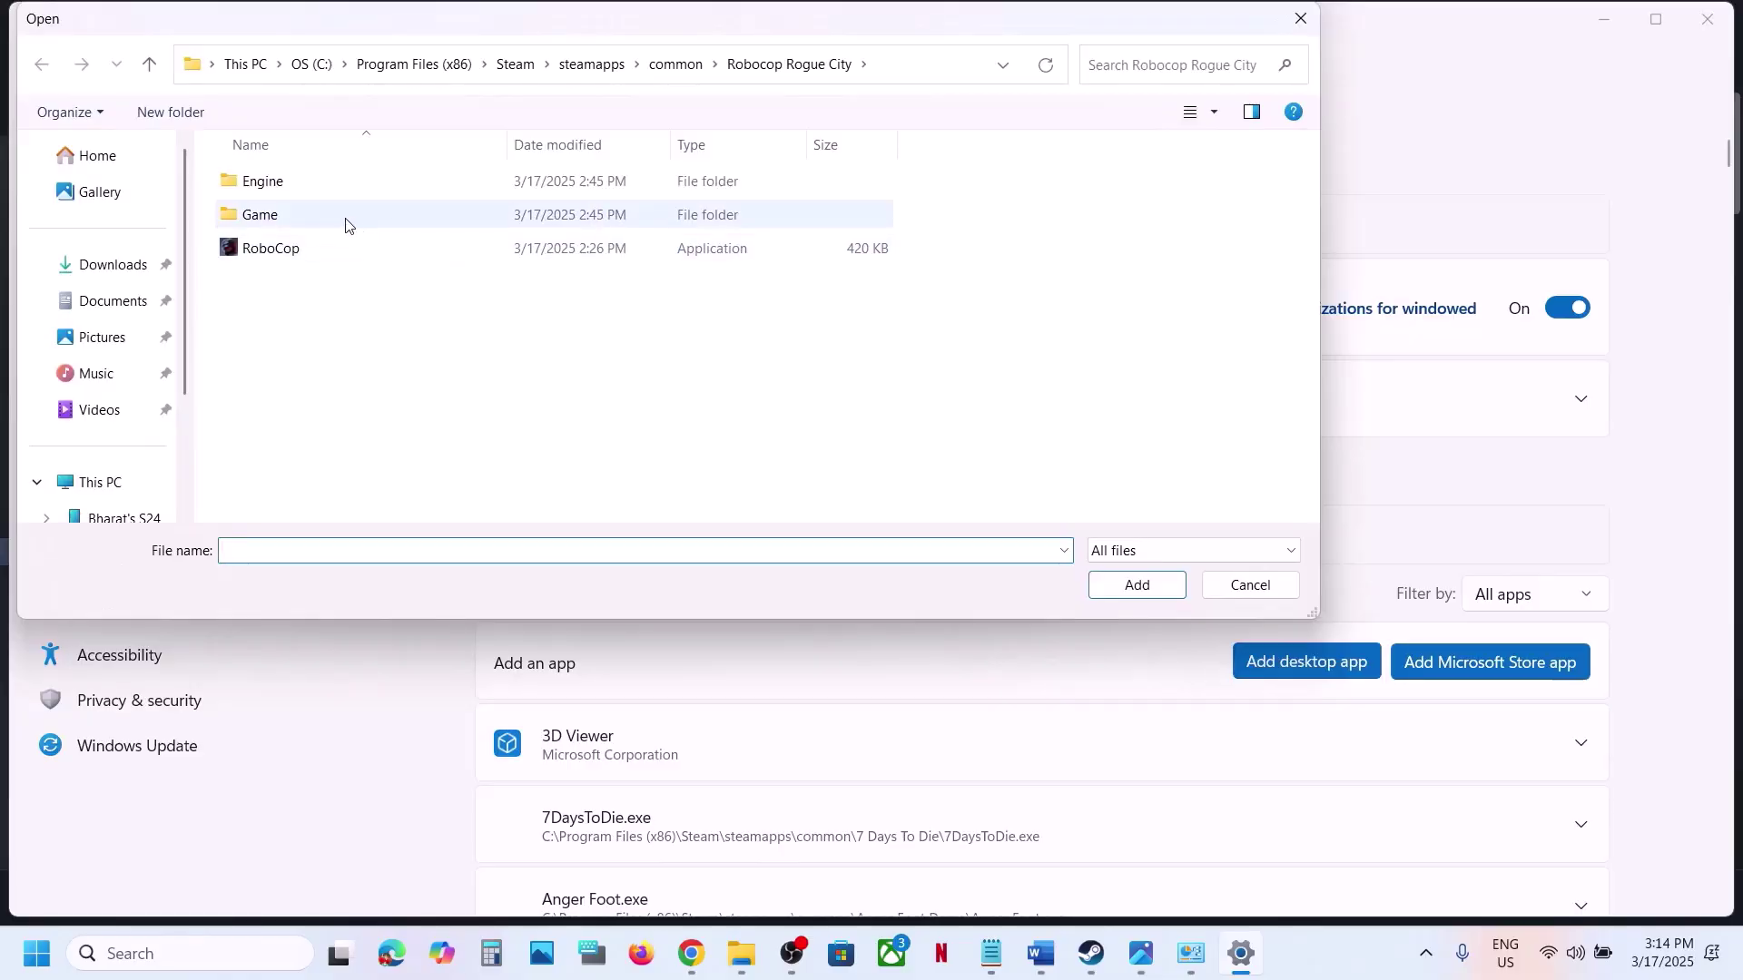
double_click(325, 215)
double_click(303, 181)
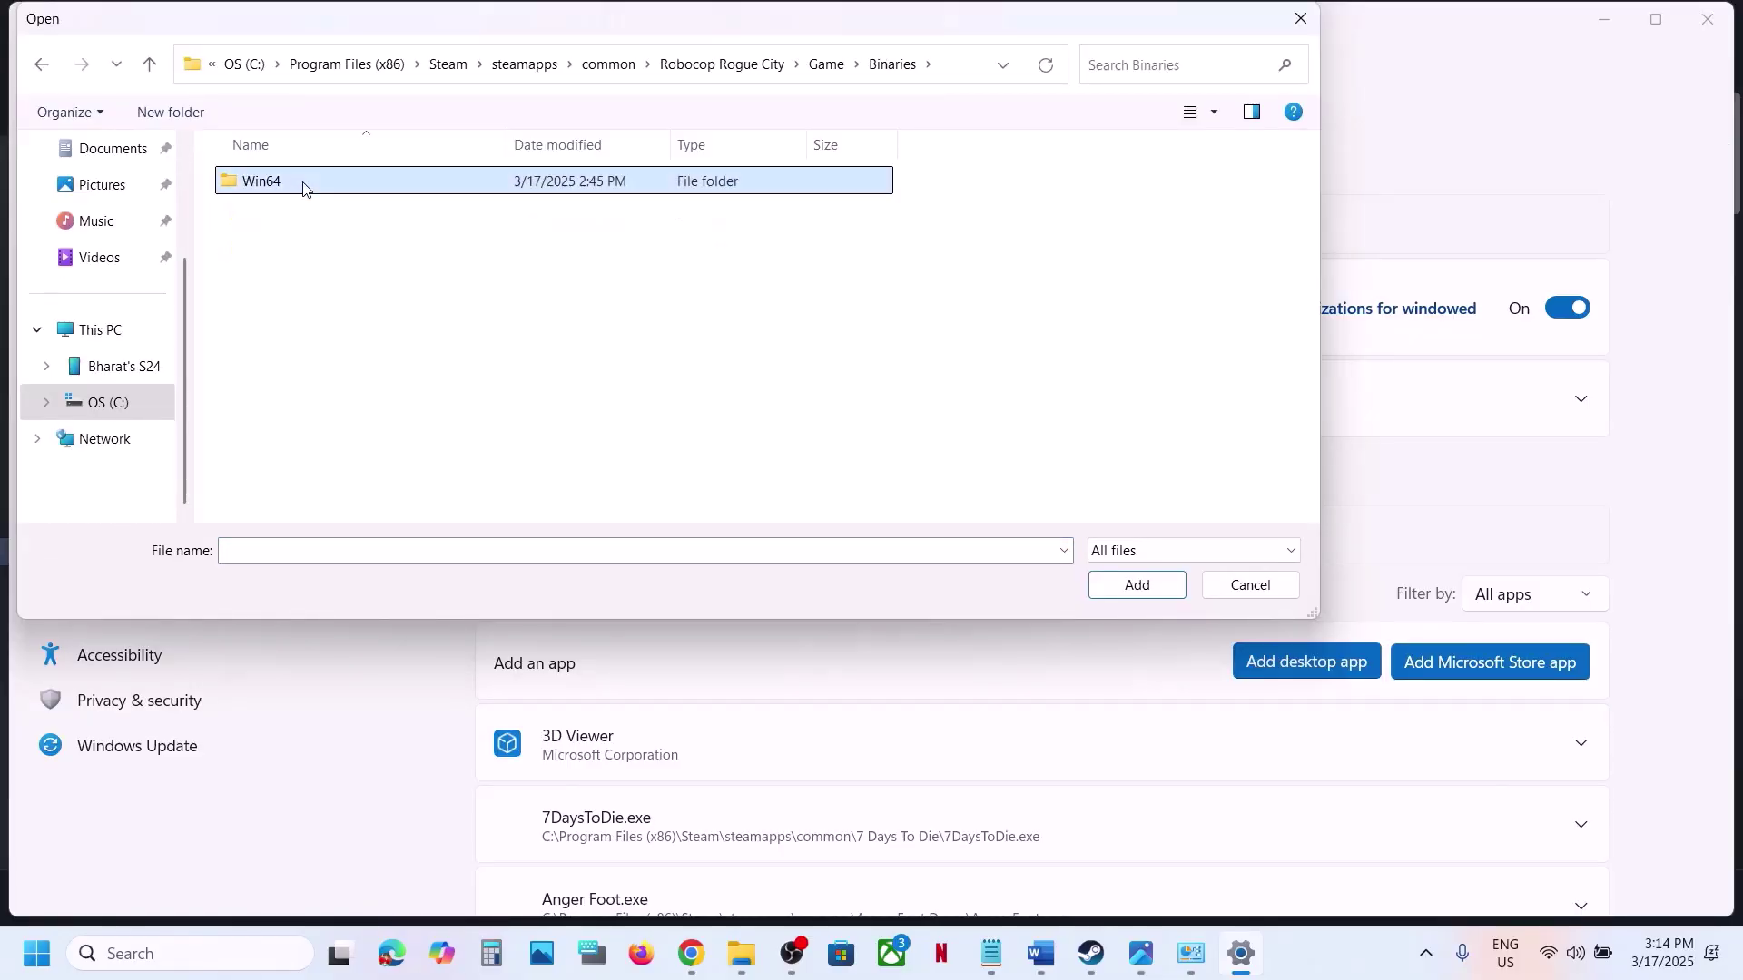
double_click(303, 183)
left_click(396, 216)
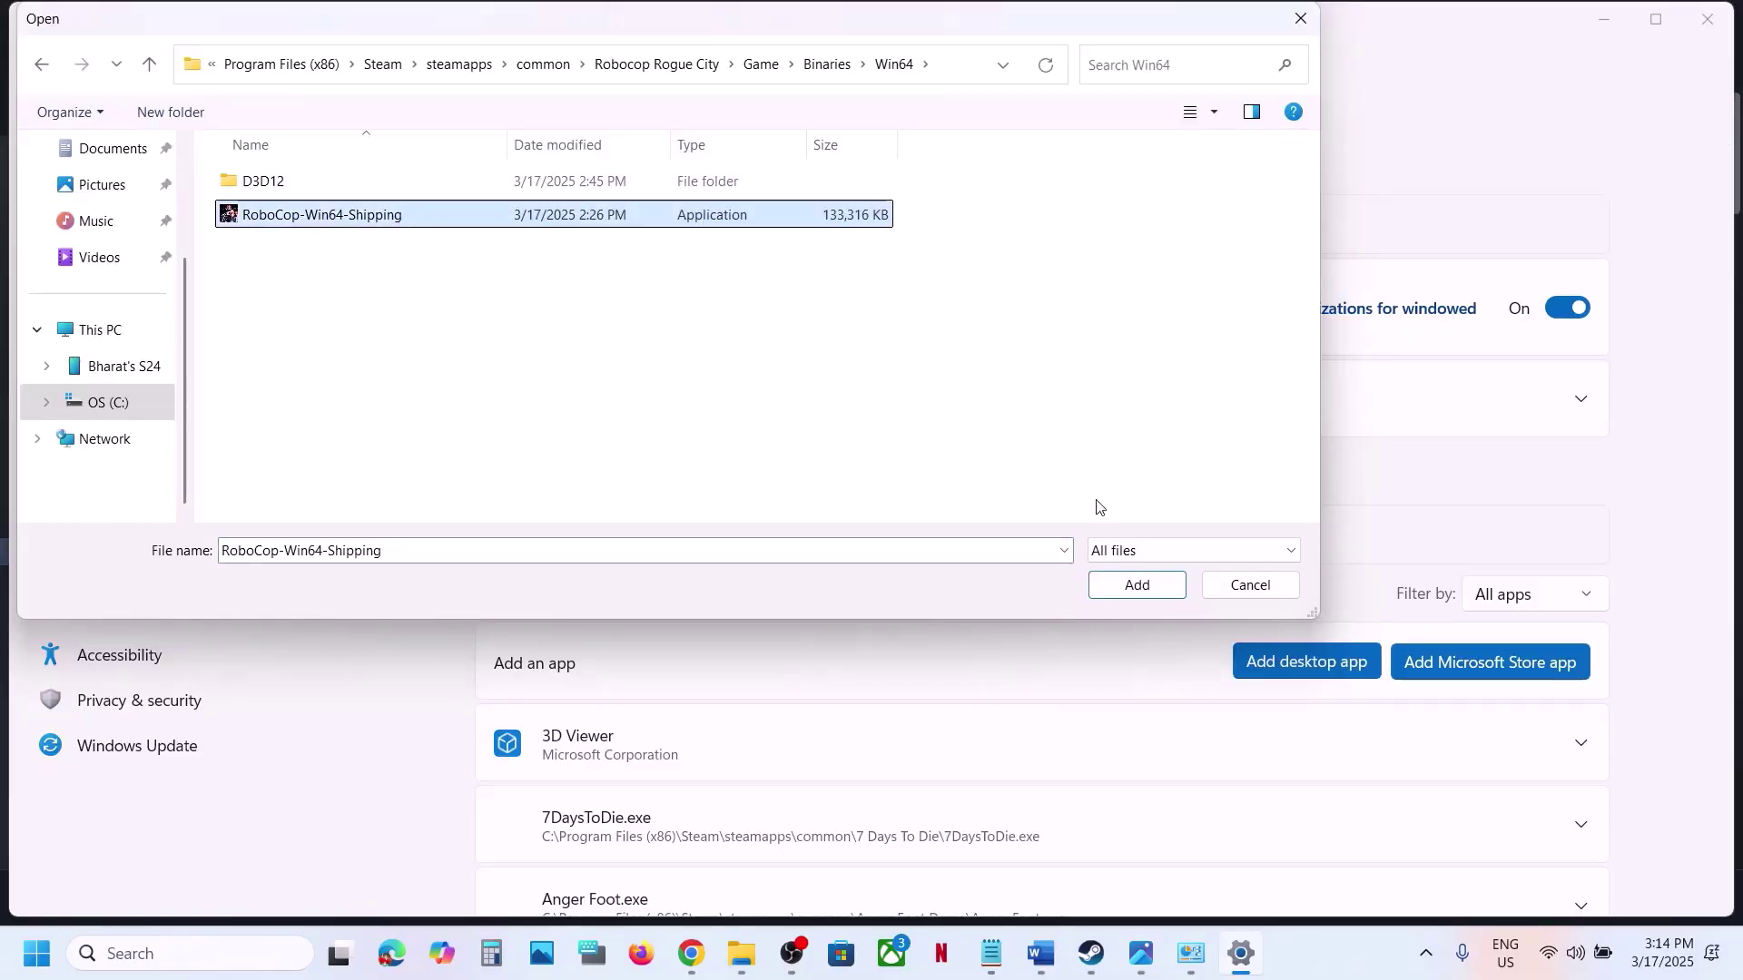
left_click(1126, 586)
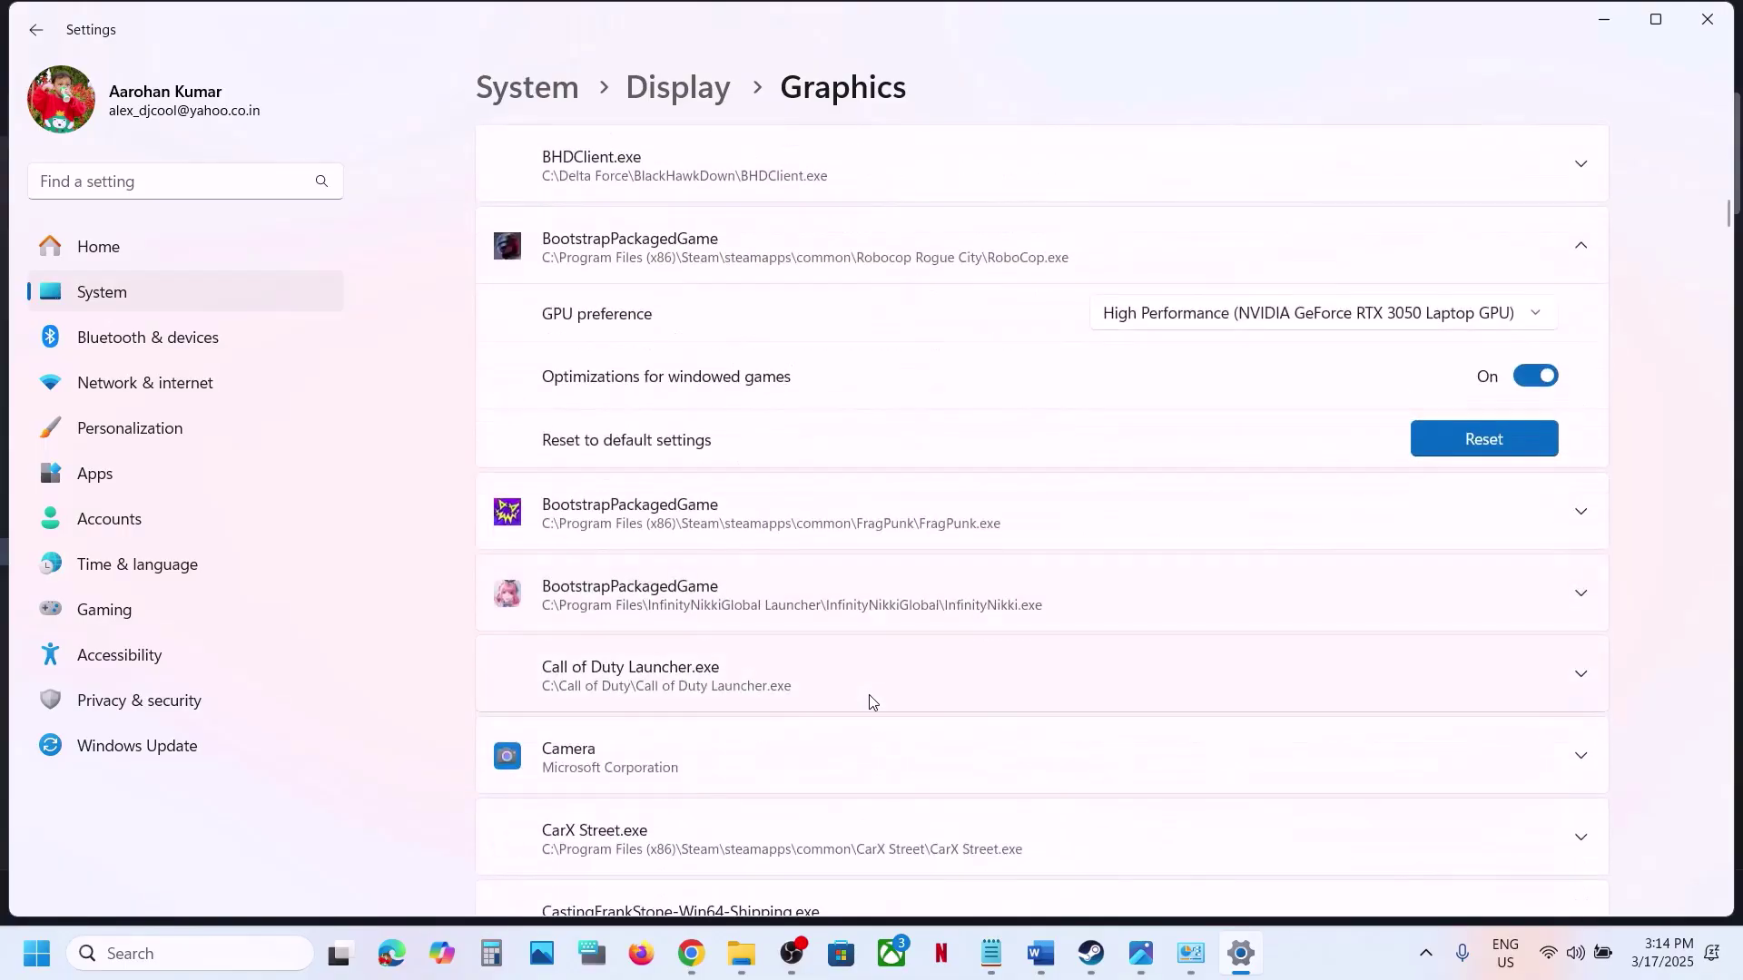
Set the RoboCop-Win64-Shipping.exe entry's GPU preference to High Performance (NVIDIA GeForce RTX 3050 Laptop GPU) and close Settings
scroll(870, 702, "down", 20)
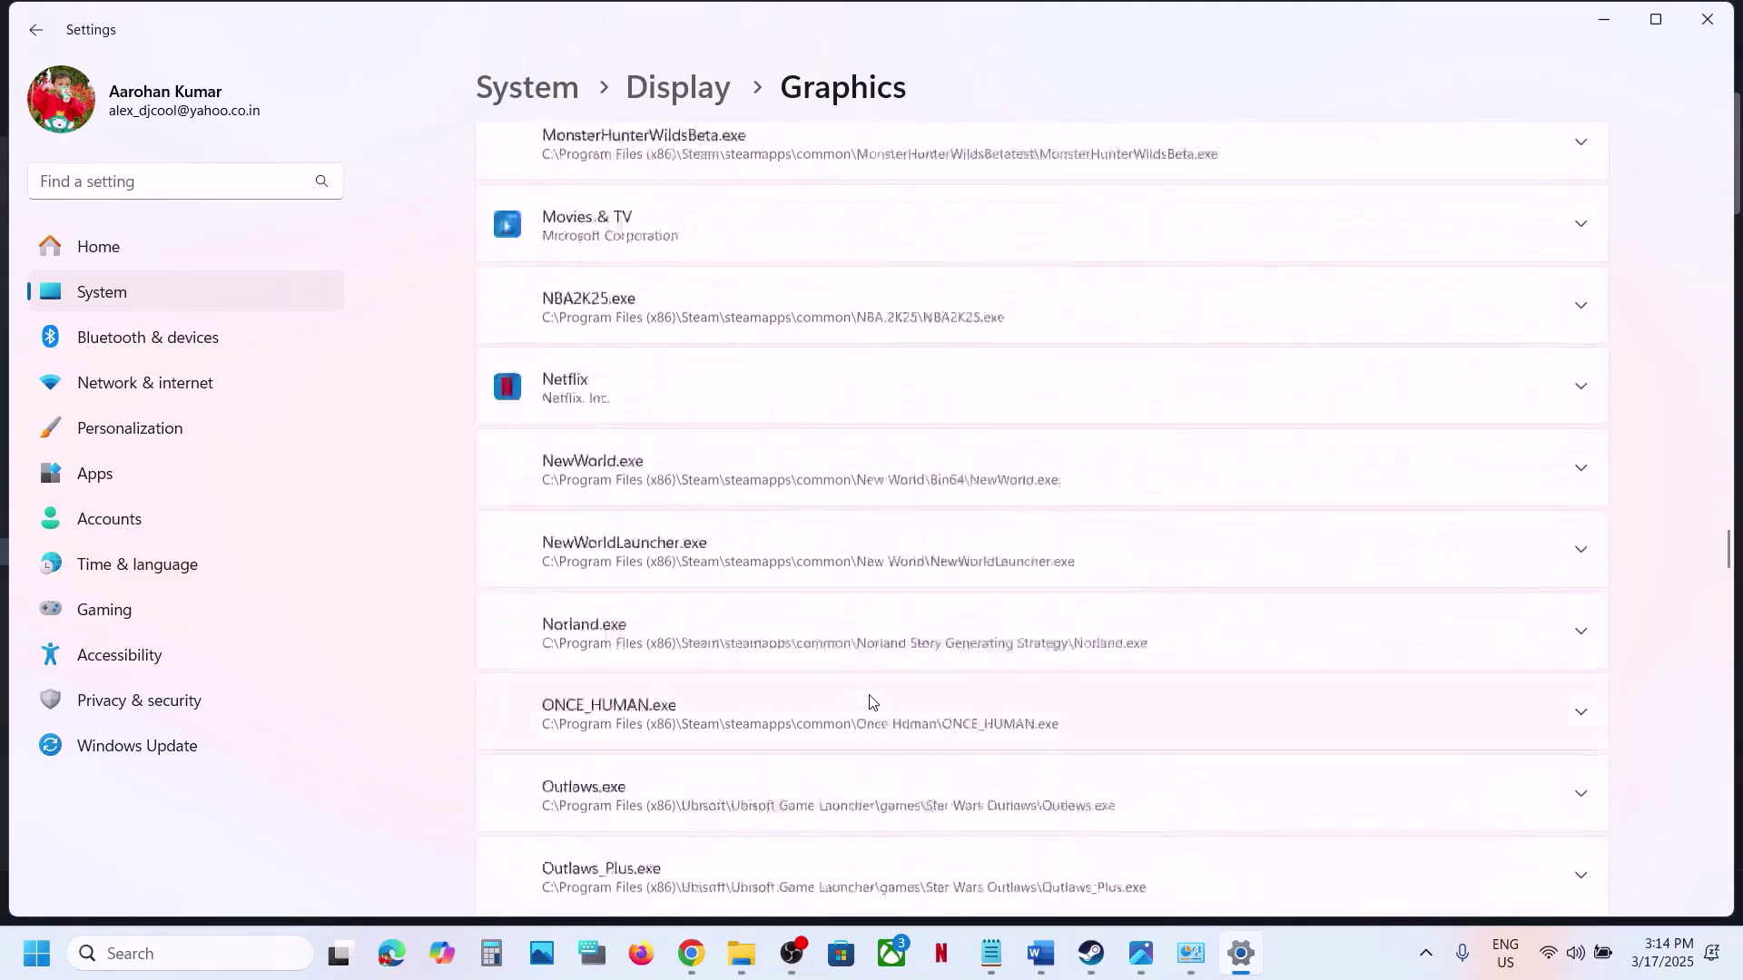
scroll(870, 702, "down", 20)
scroll(869, 702, "up", 3)
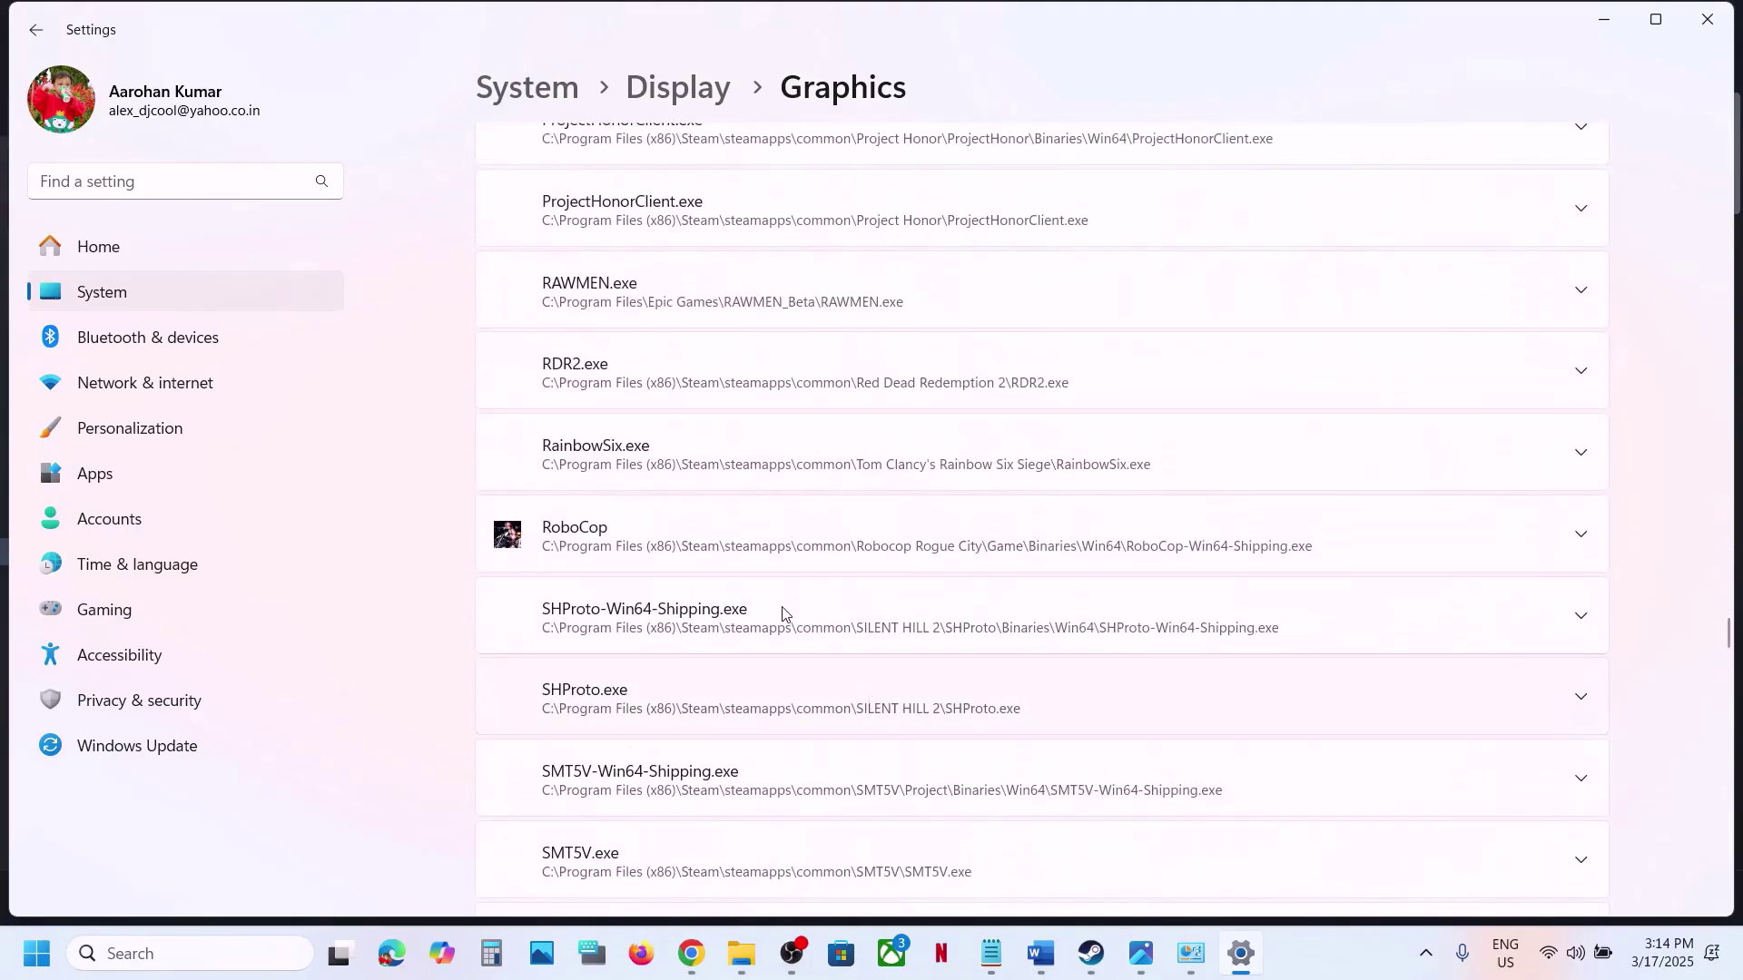
left_click(655, 532)
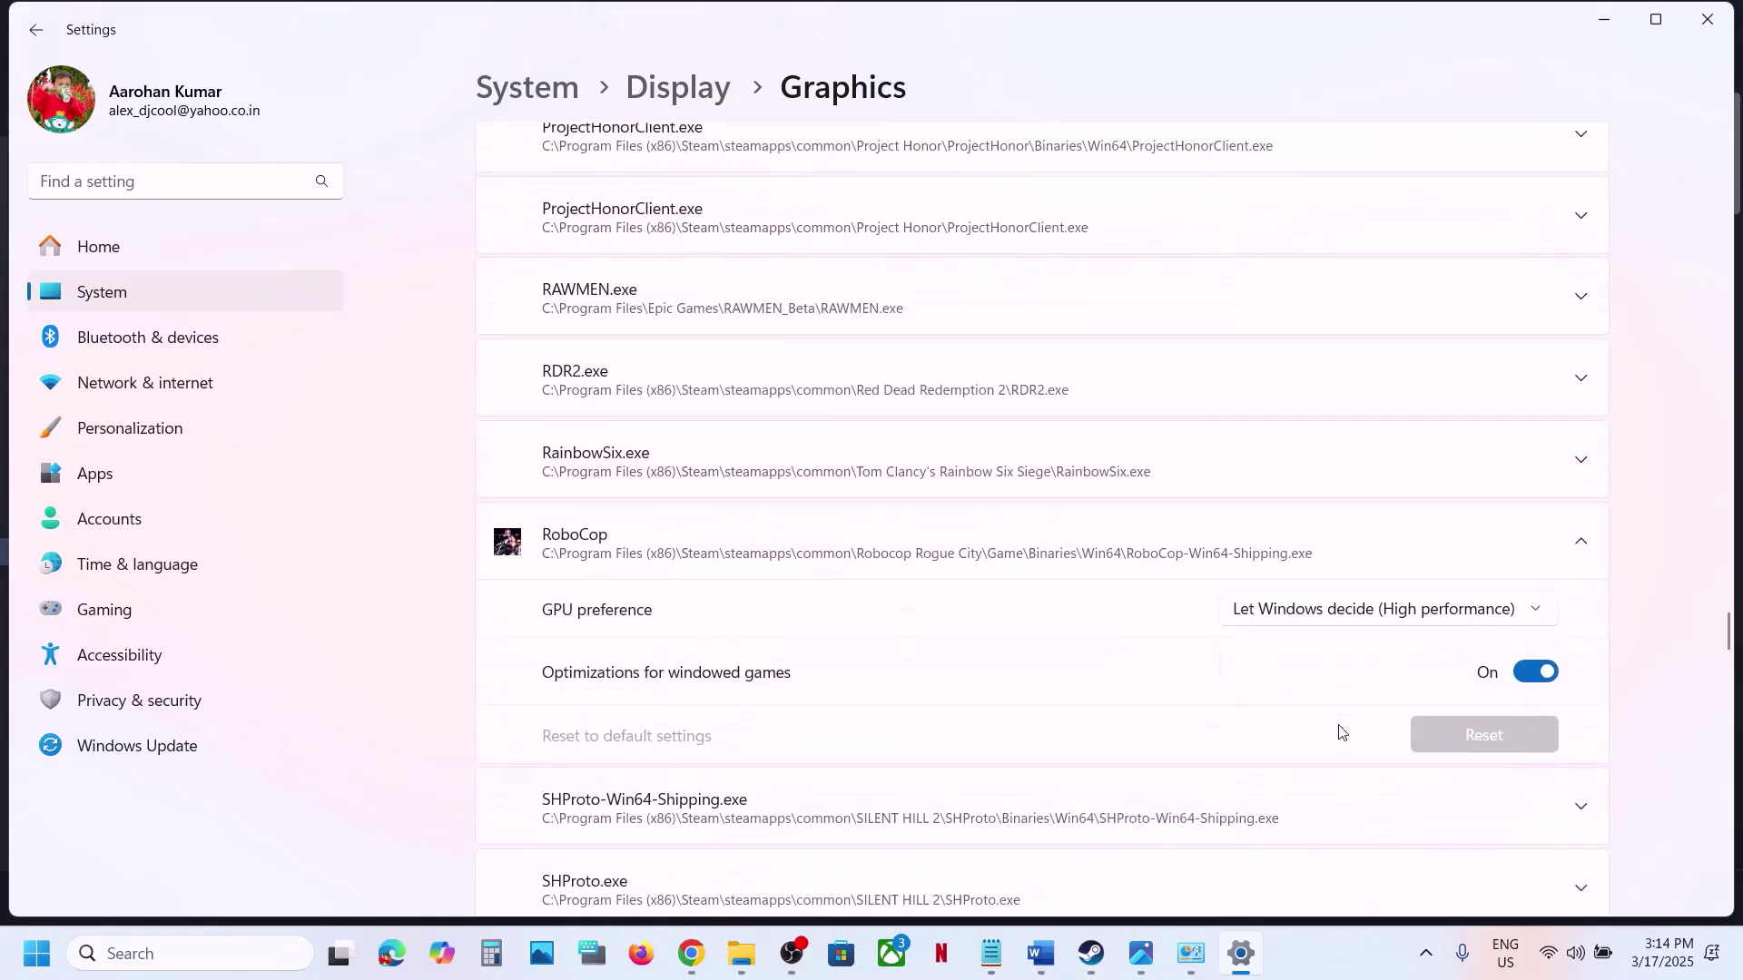
left_click(1464, 623)
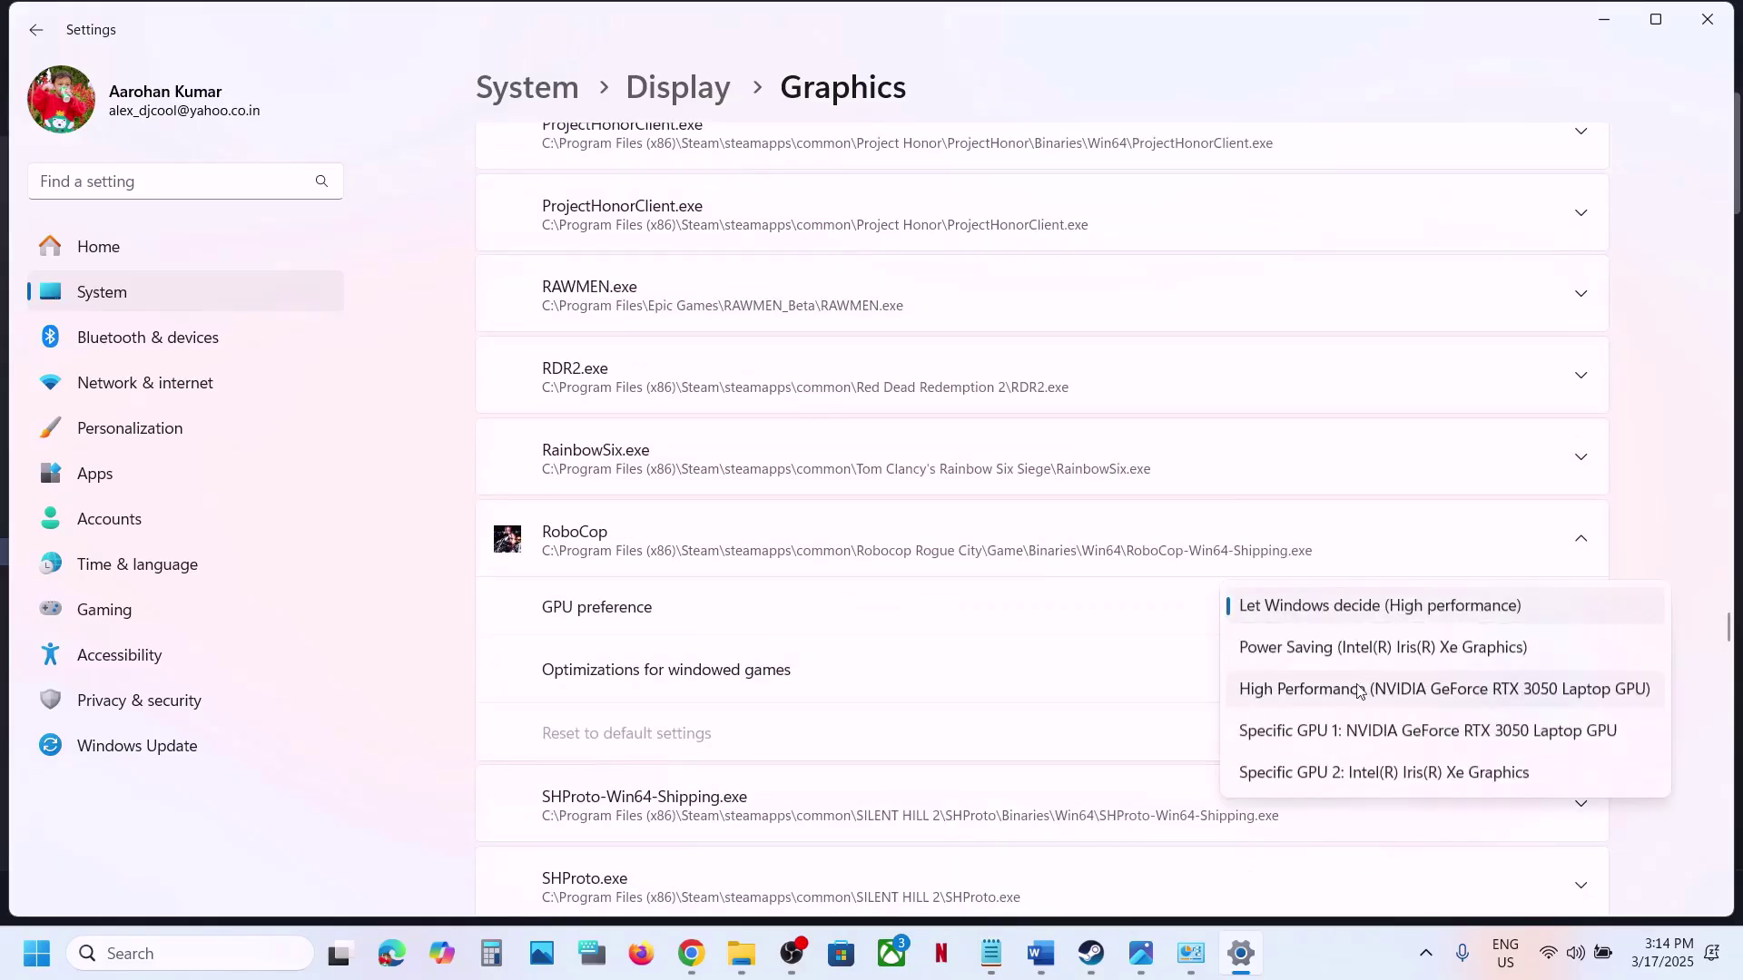
left_click(1364, 690)
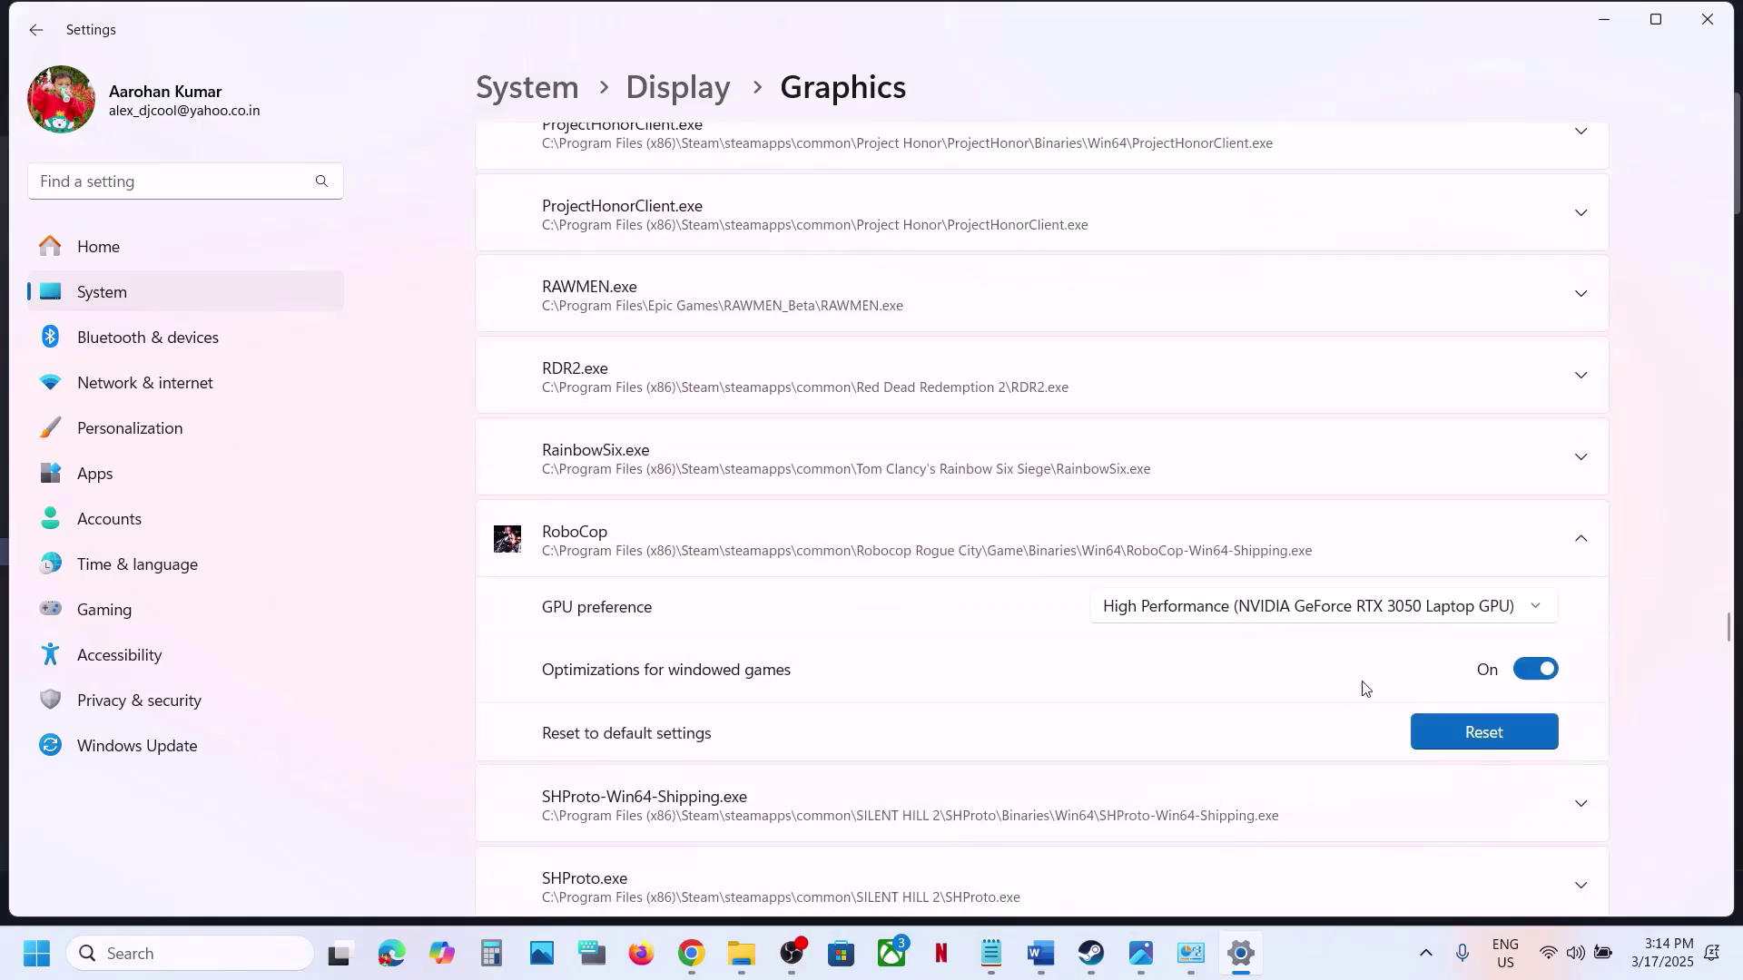
left_click(1707, 19)
Read Step 12 in the maximized Word document about disconnecting extra devices and monitors and closing lighting, browser and third-party software
scroll(1101, 782, "down", 5)
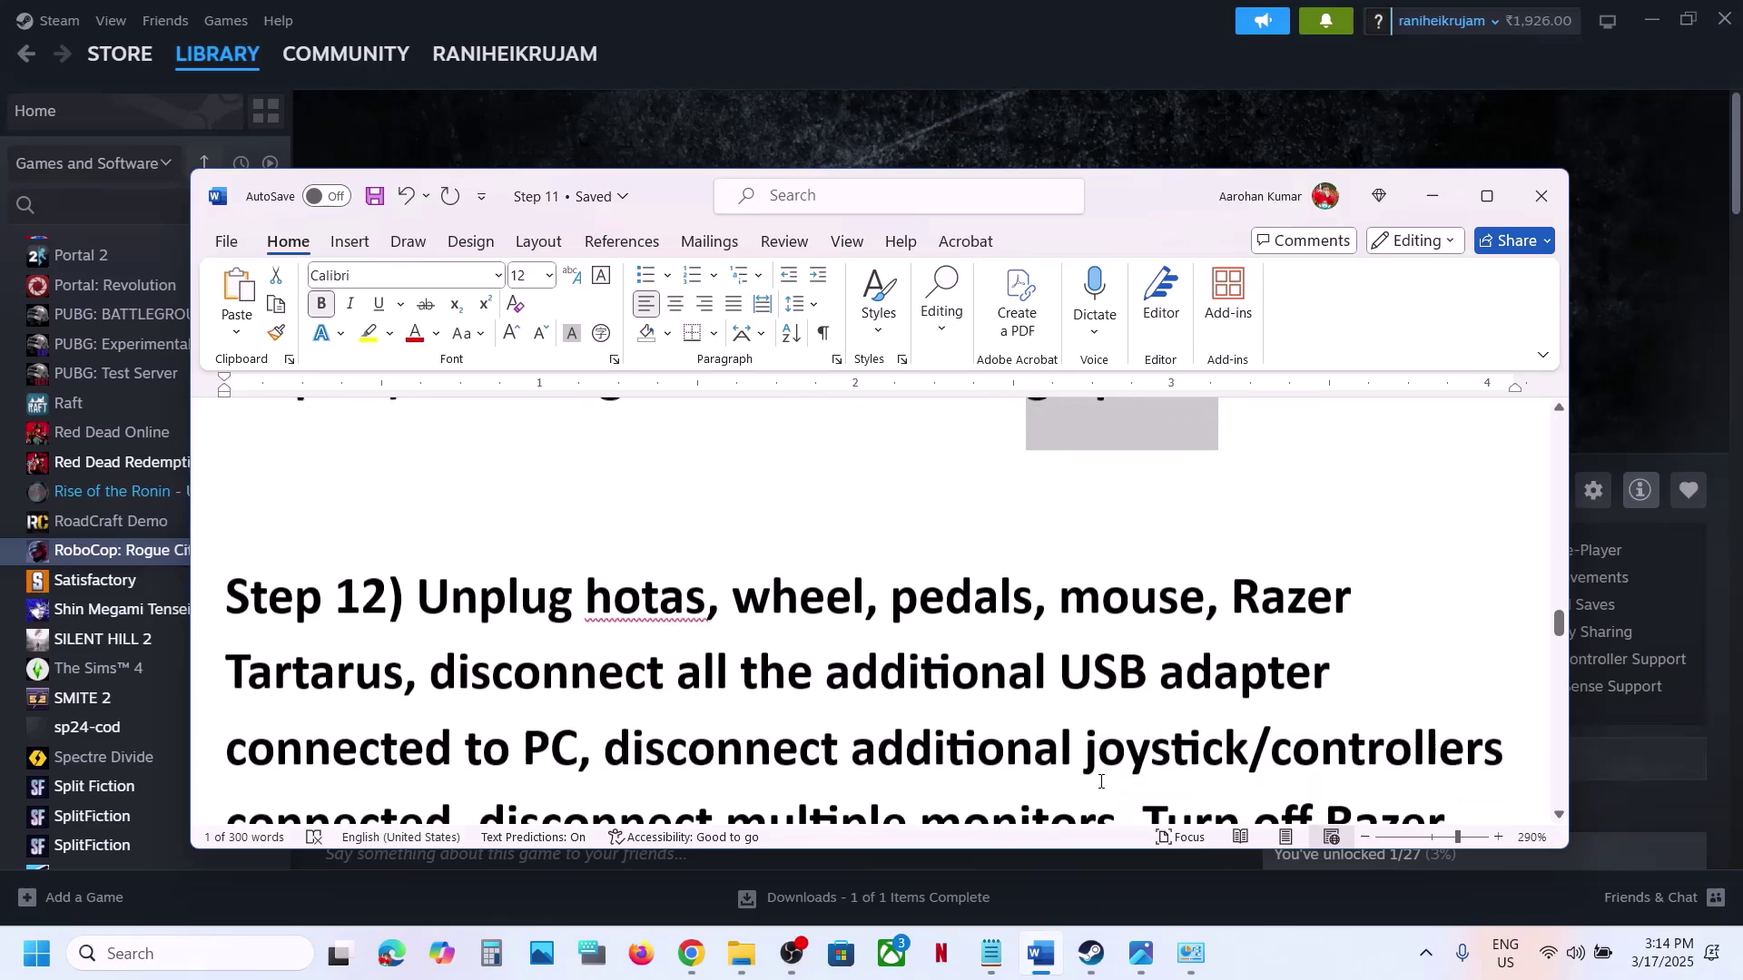
left_click(1486, 196)
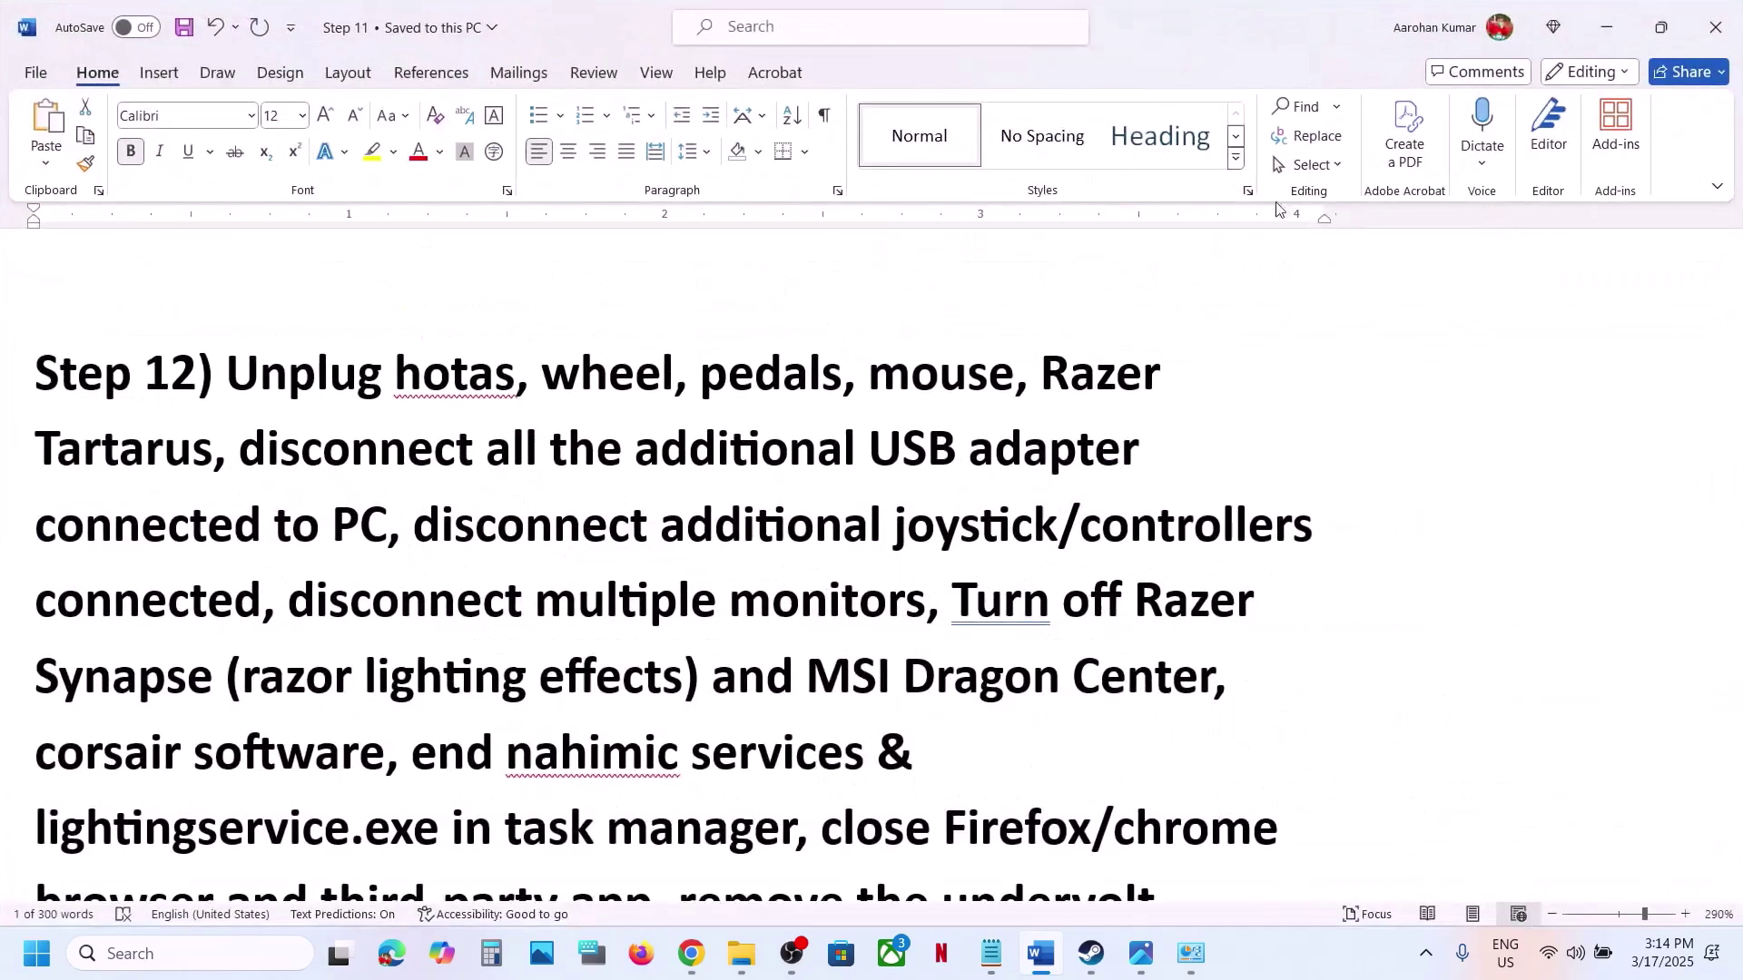
left_click_drag(271, 391, 678, 510)
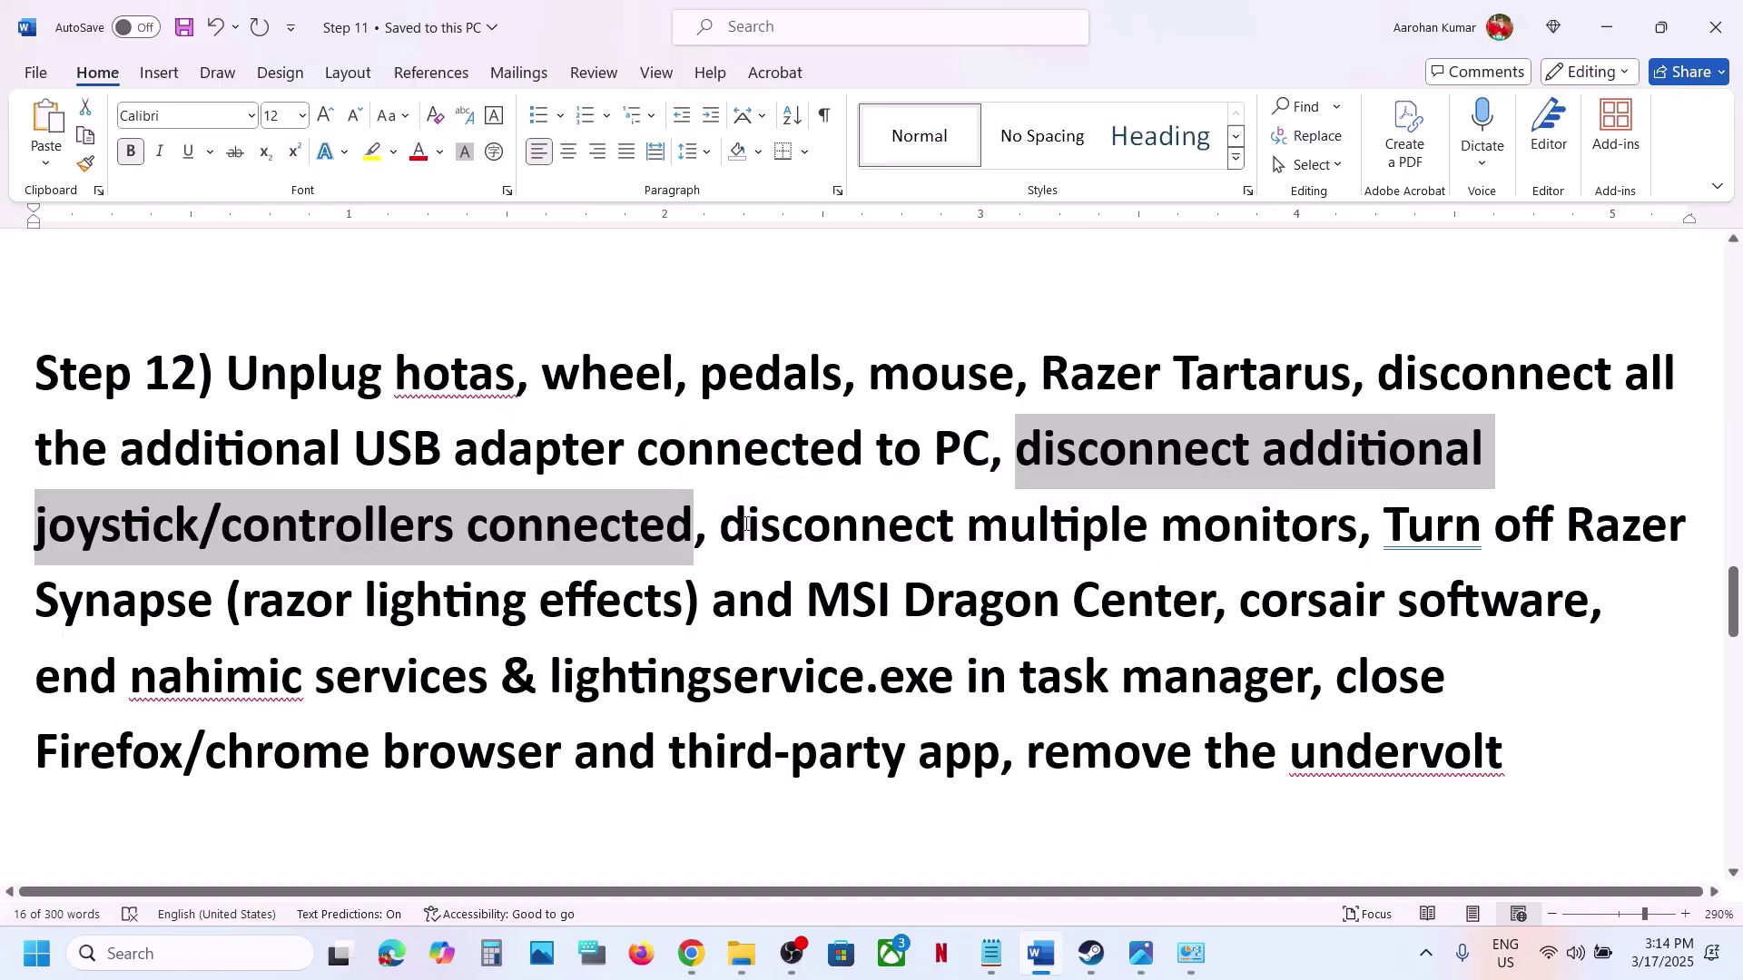
left_click_drag(721, 525, 1484, 722)
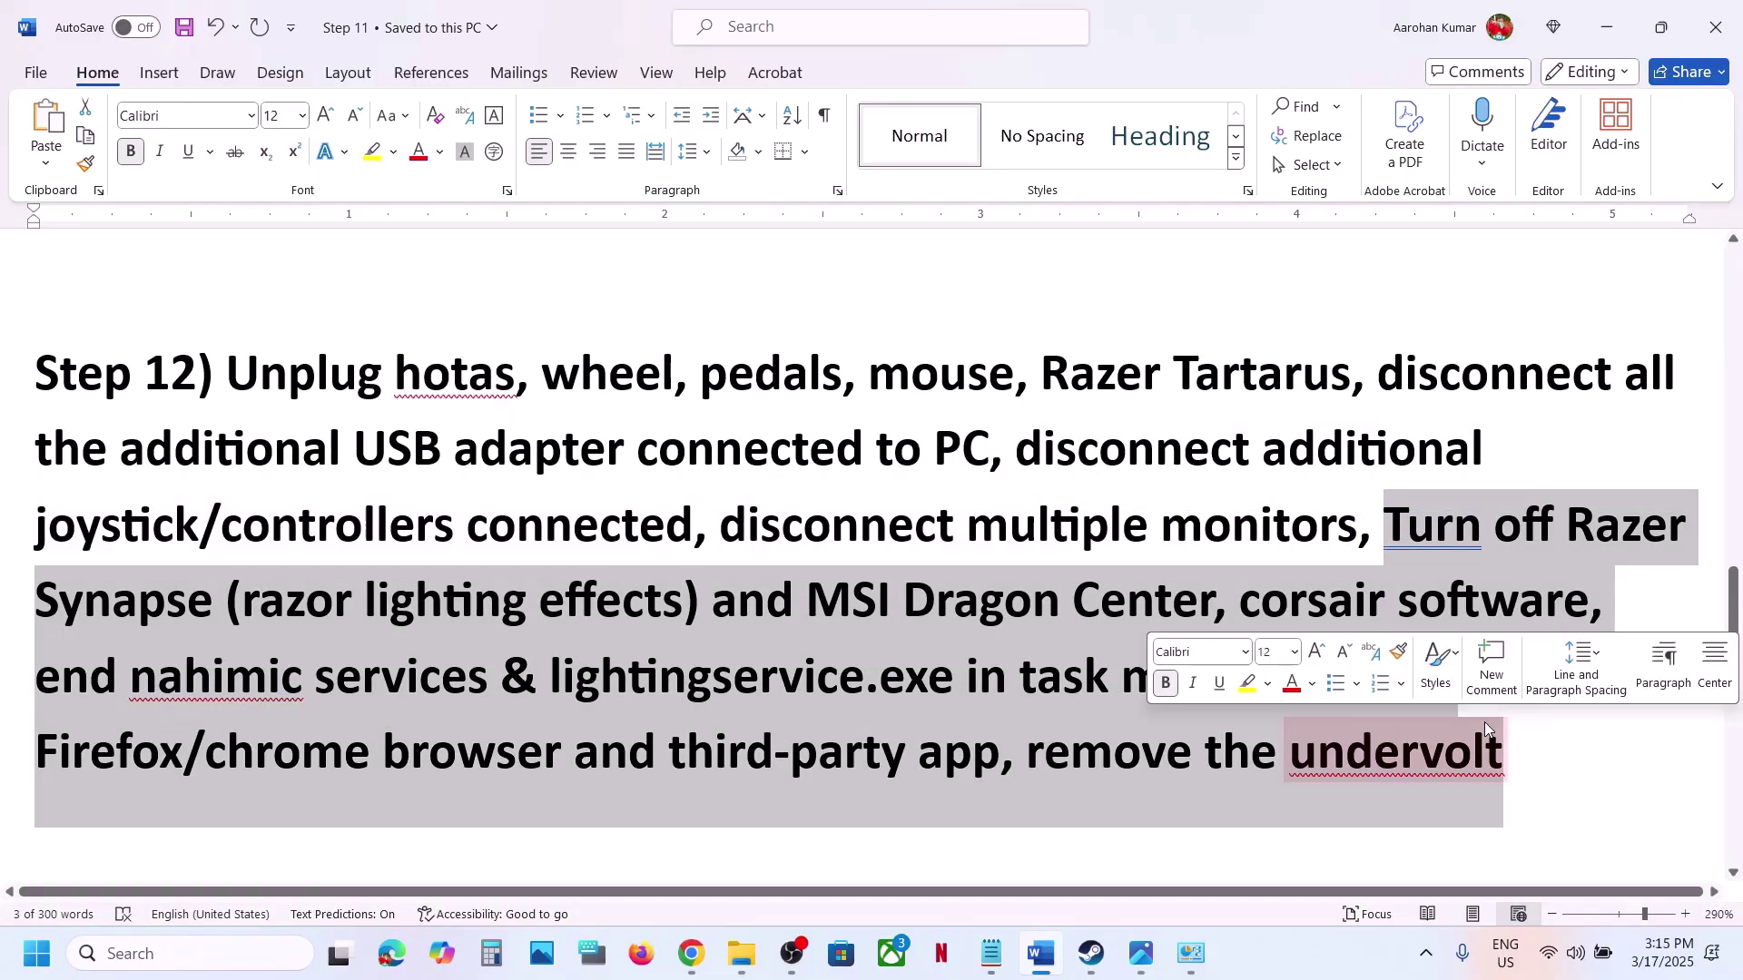
scroll(890, 634, "down", 5)
scroll(889, 634, "up", 2)
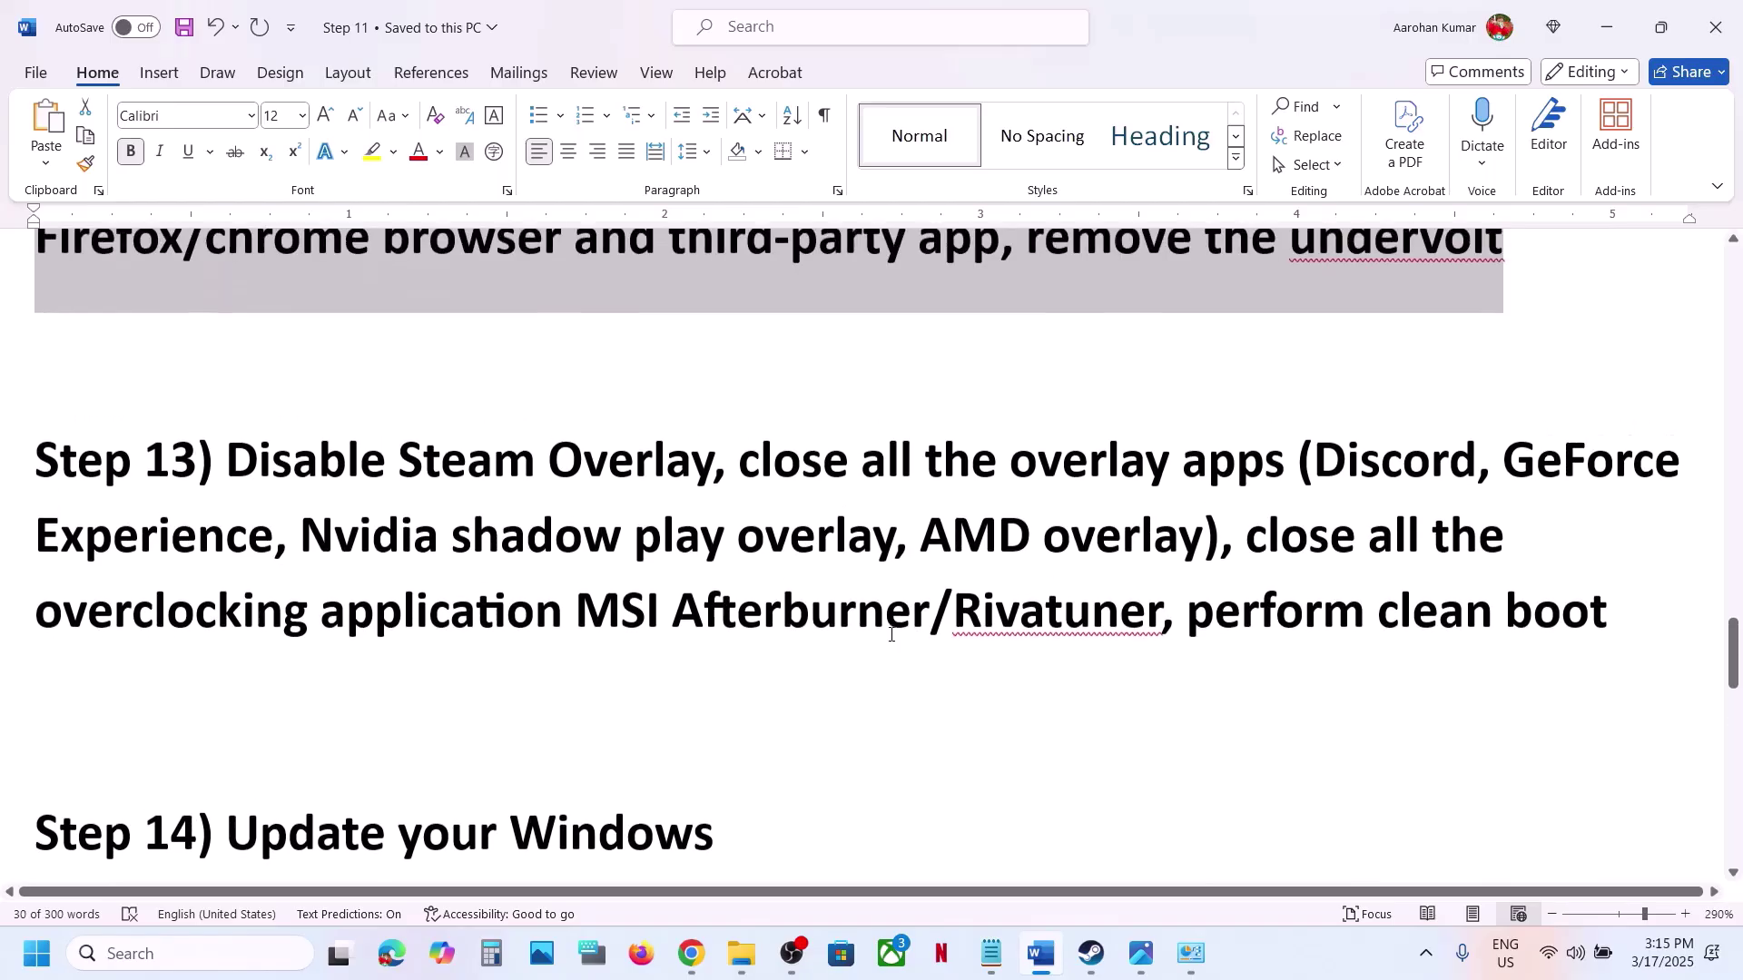
Switch to Steam, disable the Steam Overlay while in-game for RoboCop: Rogue City, and close its properties
left_click(1091, 953)
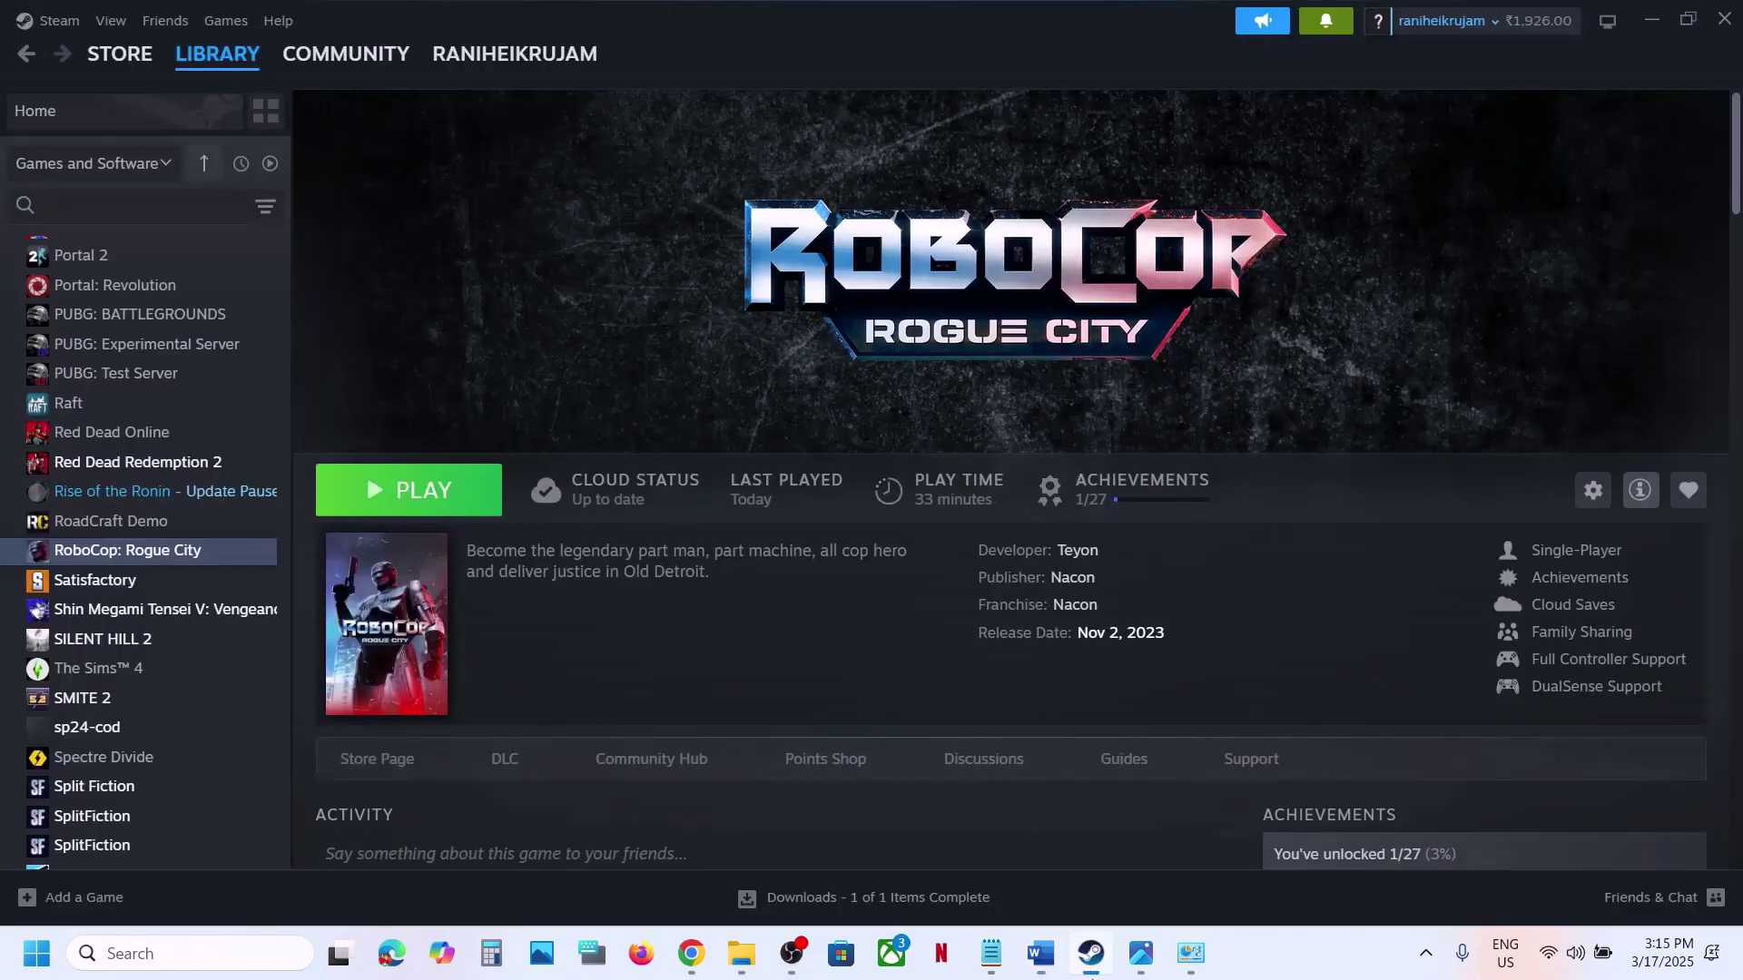
right_click(211, 556)
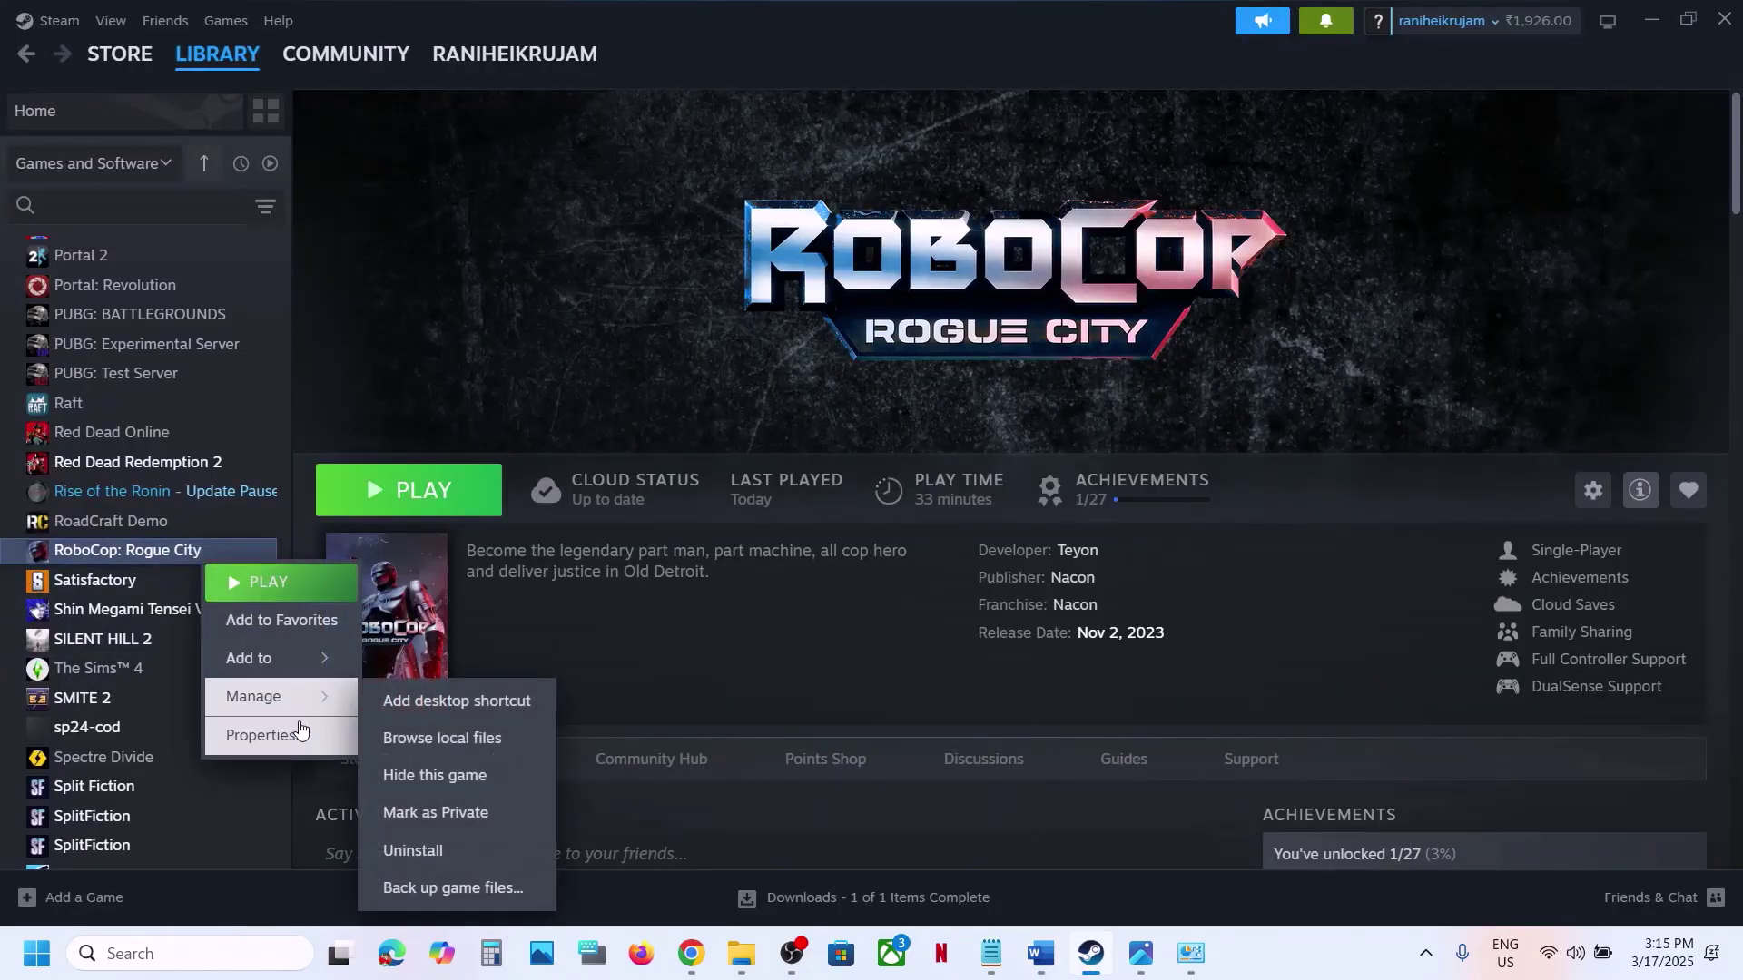
left_click(300, 728)
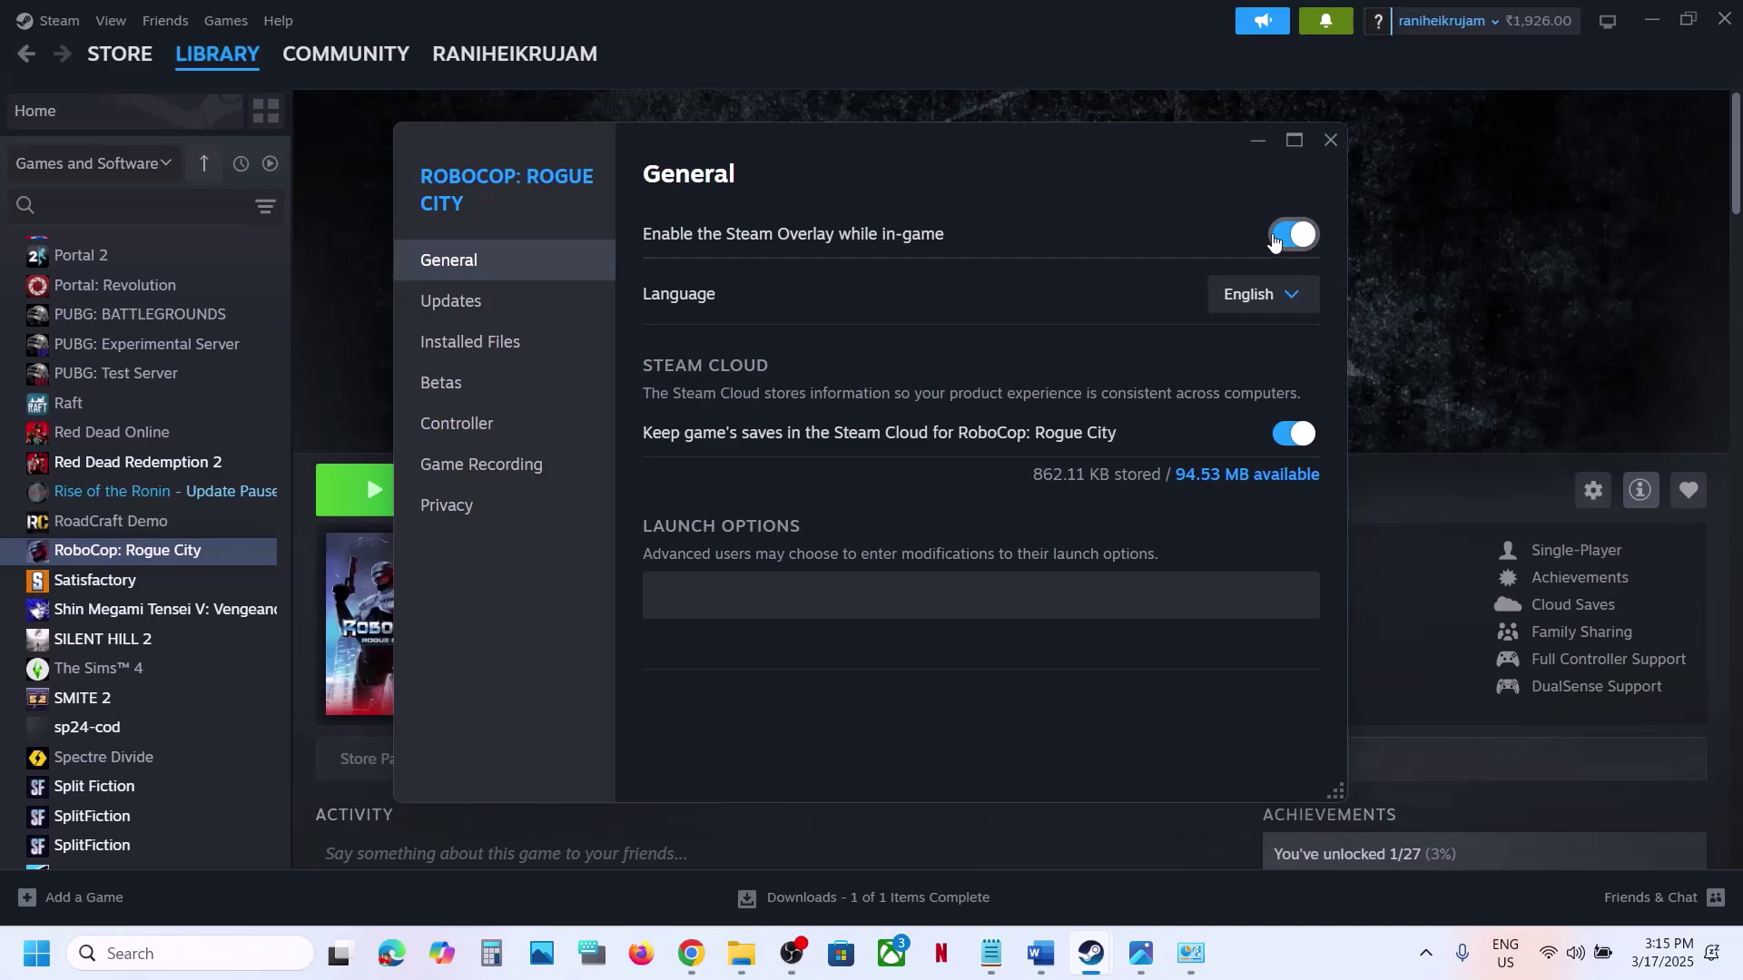
left_click(1274, 237)
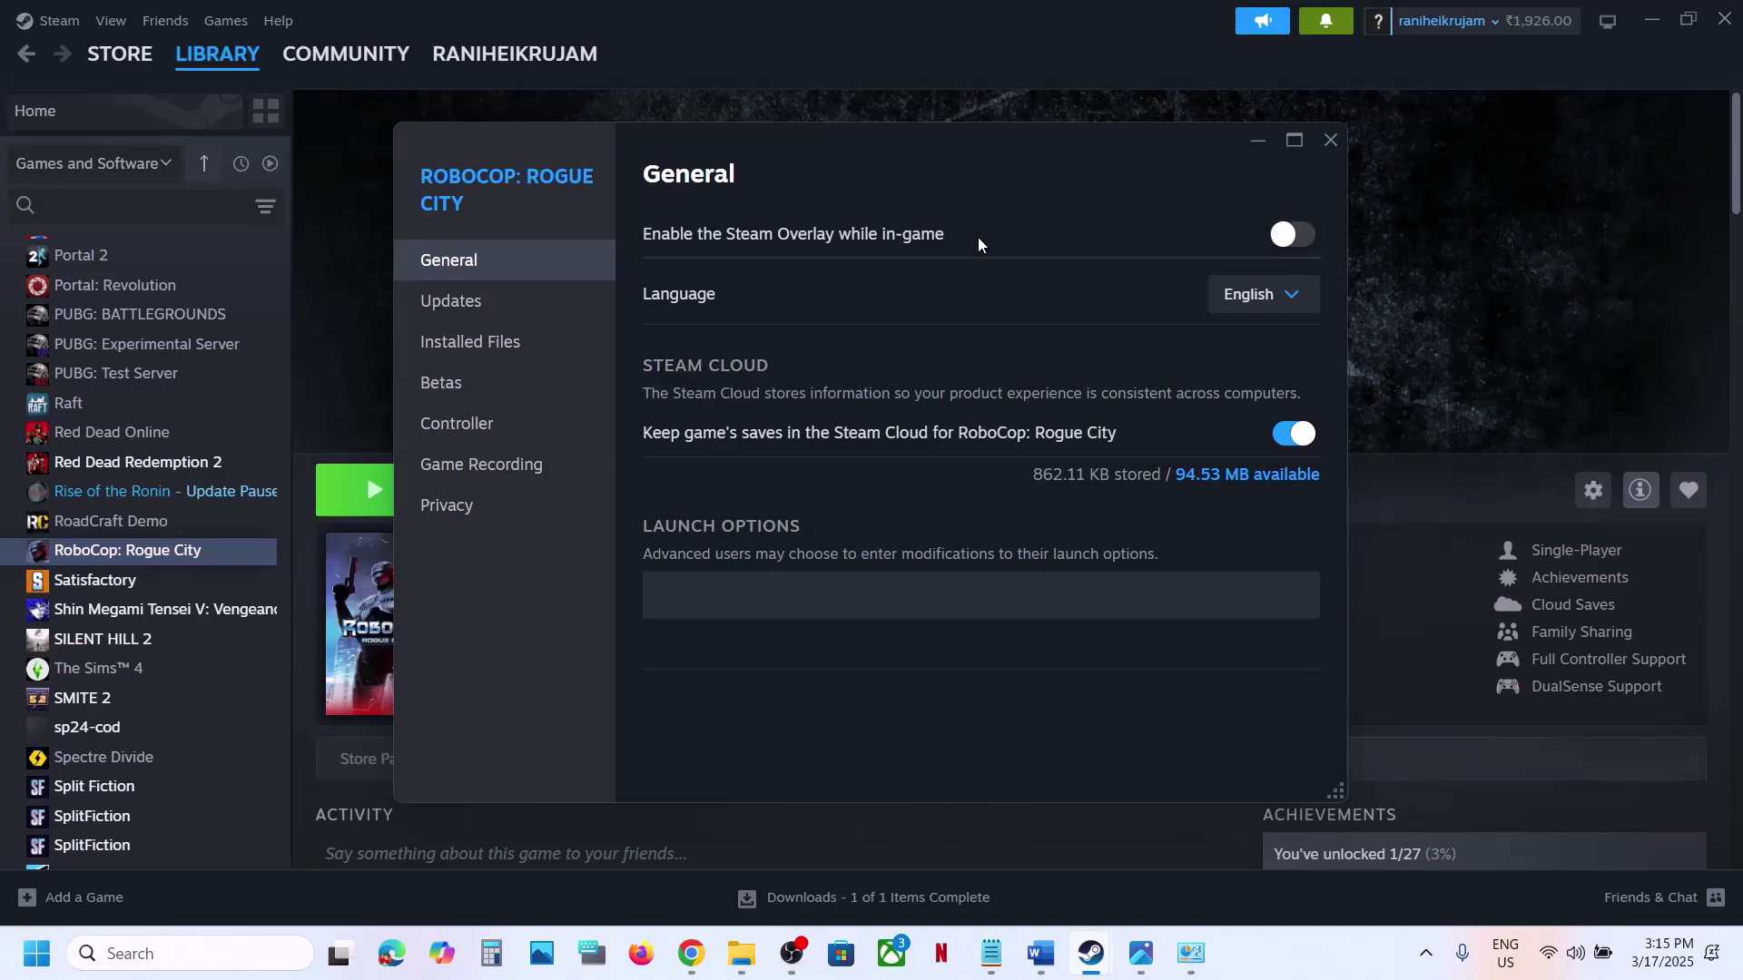
left_click(1331, 140)
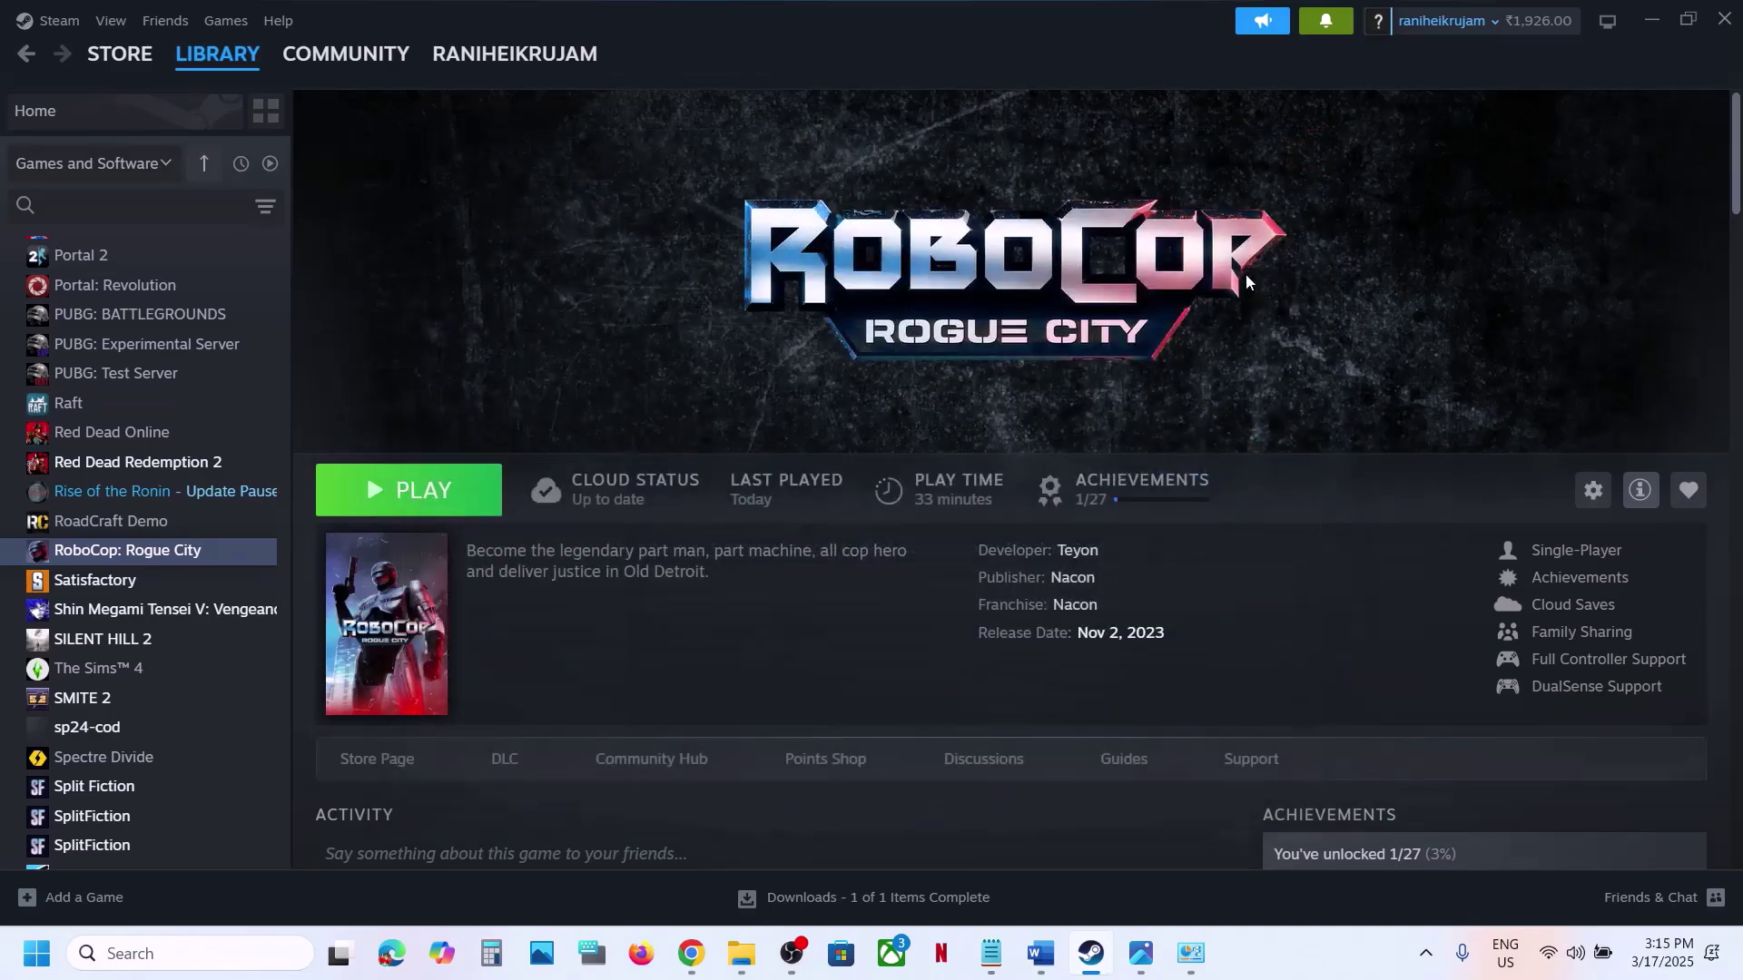
Return to Step 13 in Word to mark the GeForce Experience overlay item, then open the NVIDIA app and minimize it
left_click(1059, 949)
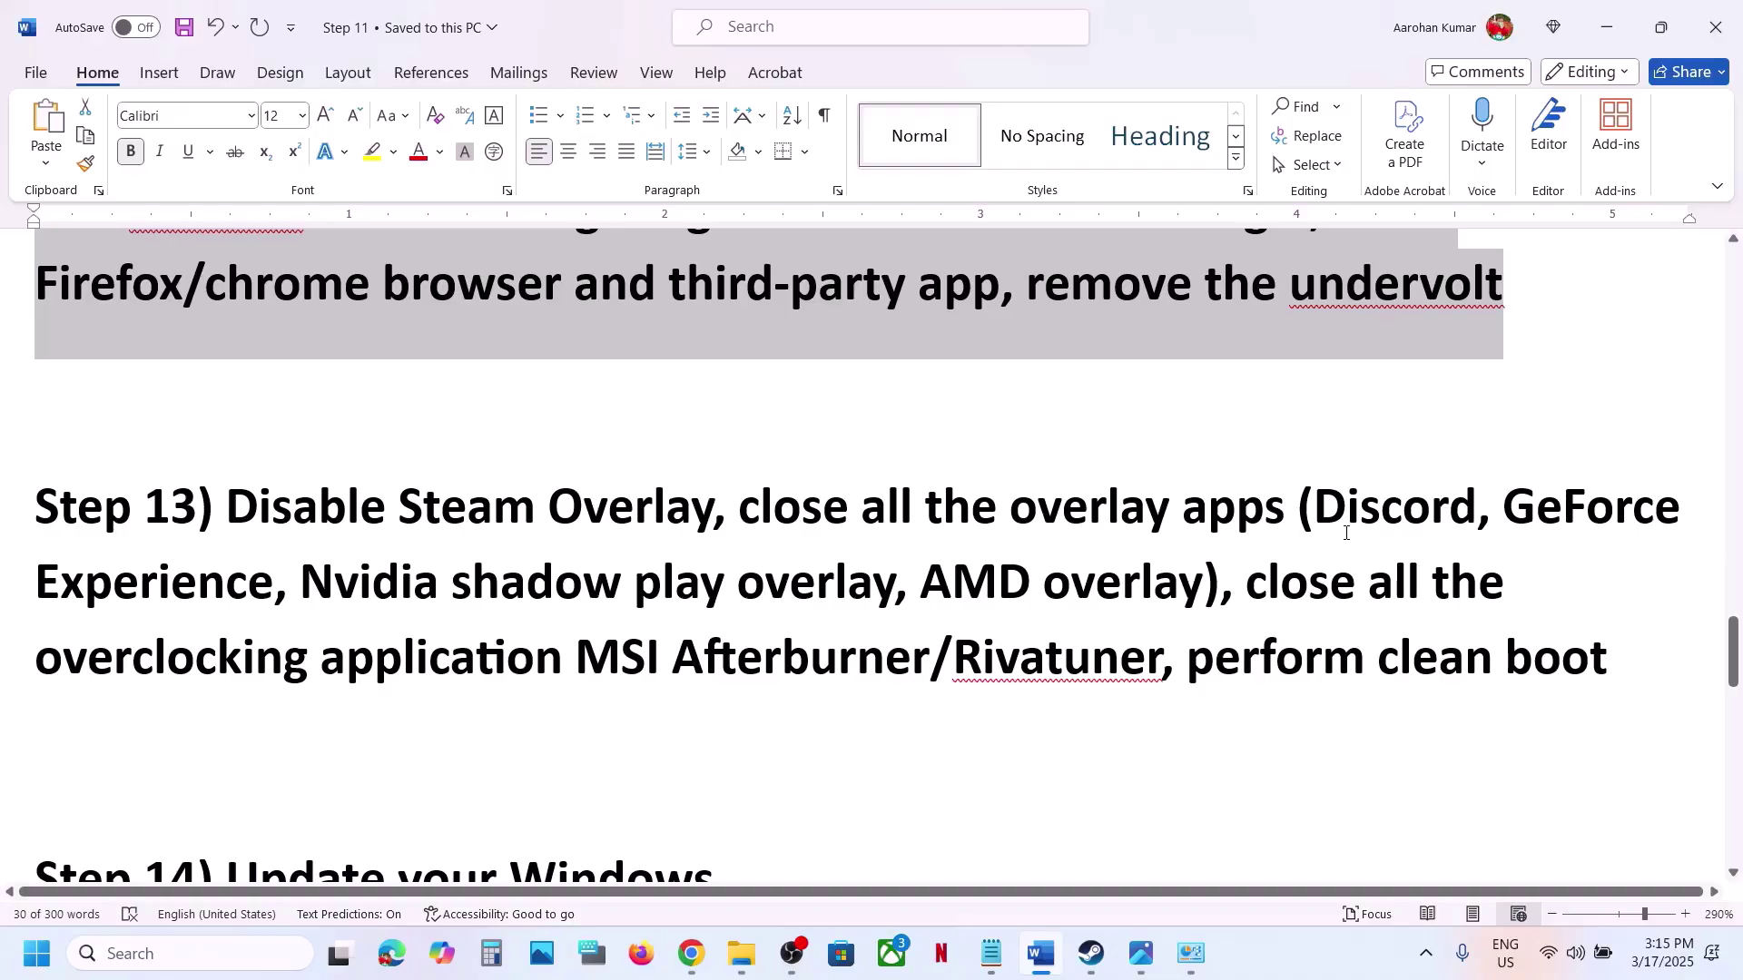
left_click_drag(1336, 521, 287, 588)
left_click(253, 958)
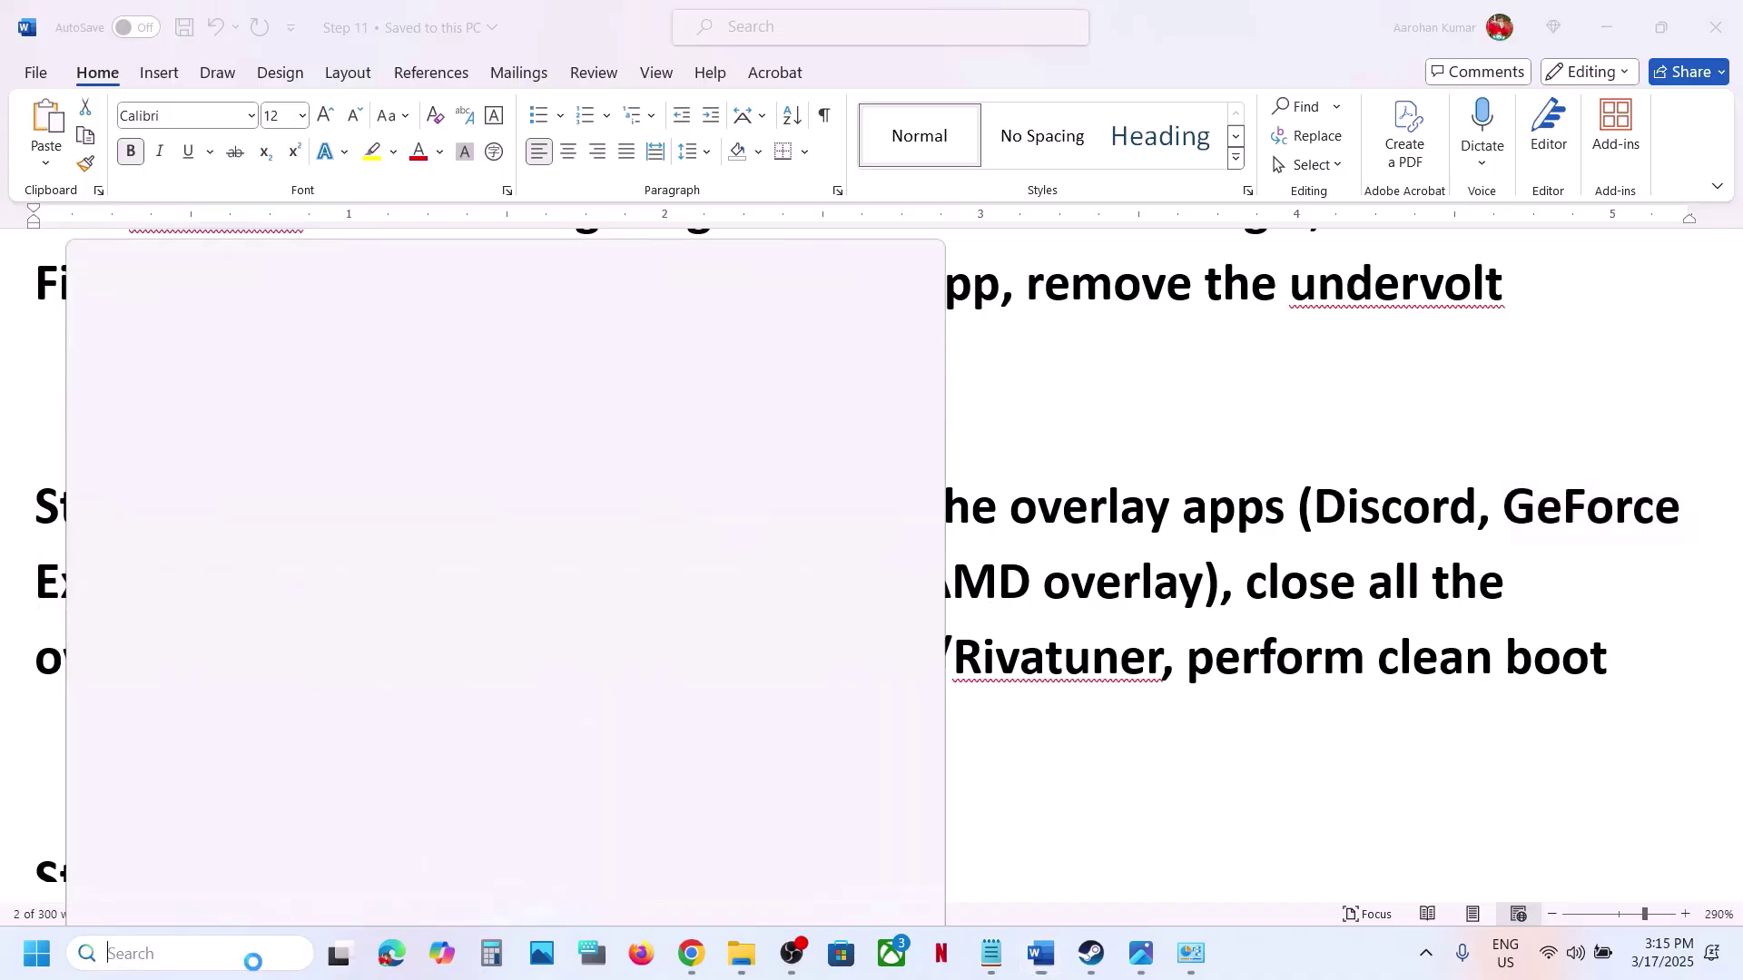
type("nvi")
key("Return")
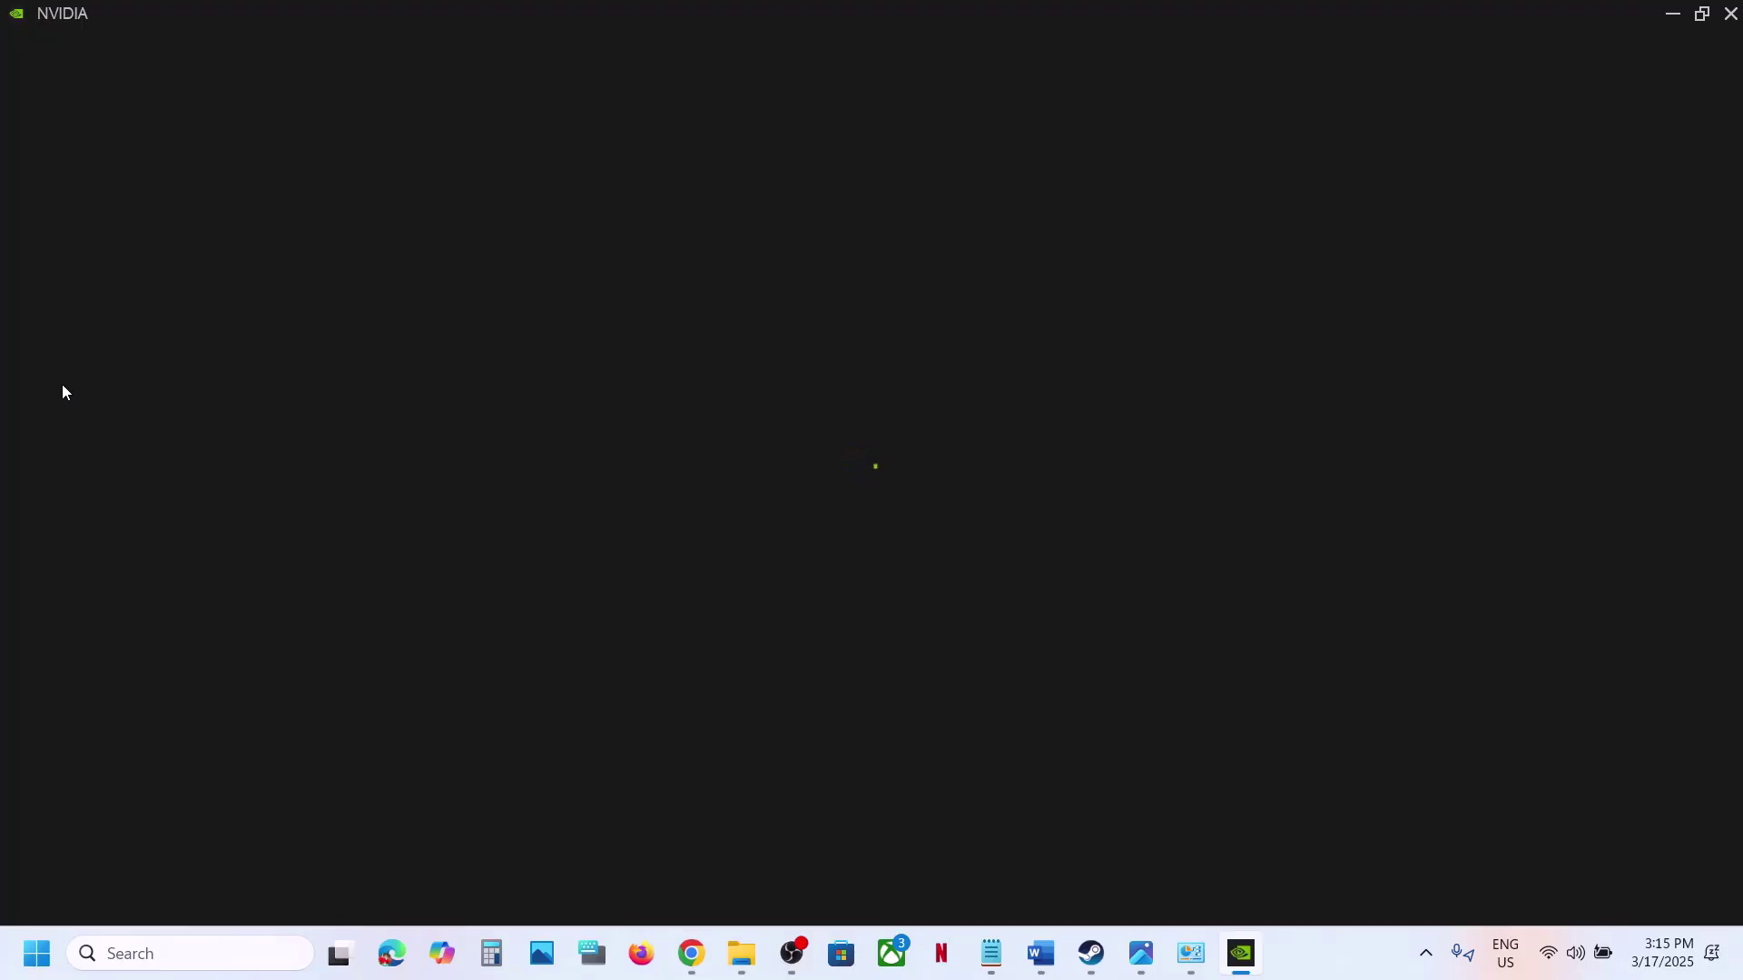
left_click(1673, 15)
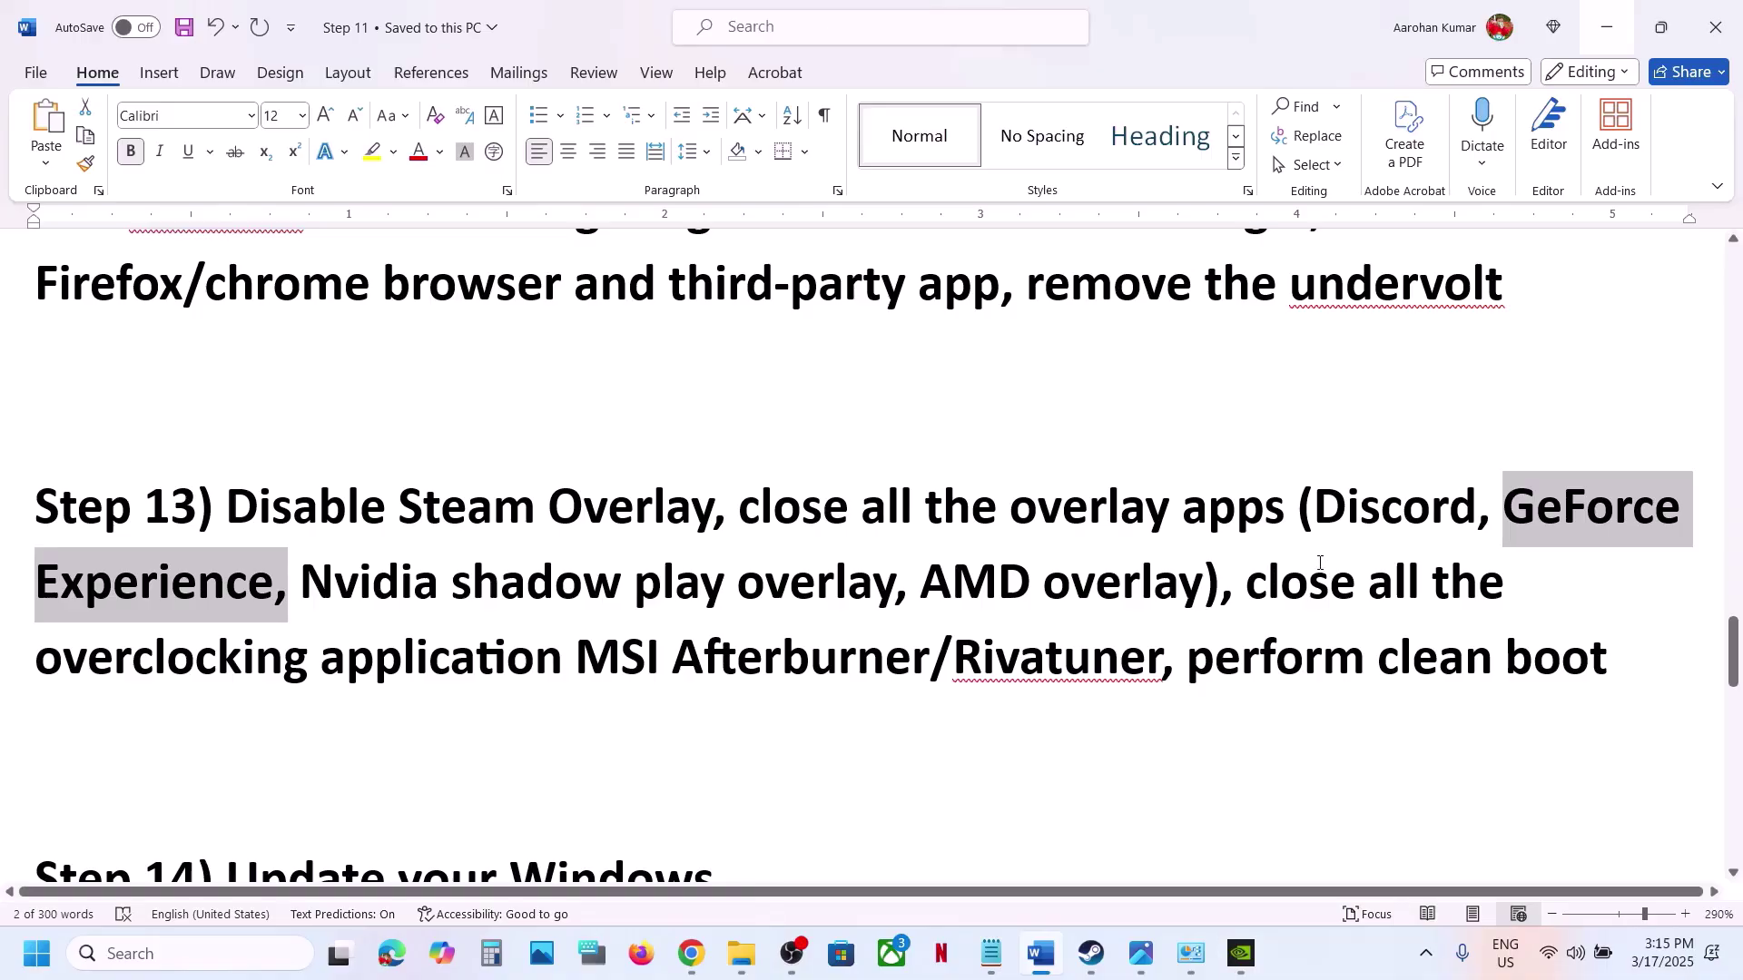
Read the rest of Step 13 in Word about closing overclocking applications such as MSI Afterburner/Rivatuner
left_click_drag(1248, 583, 1130, 672)
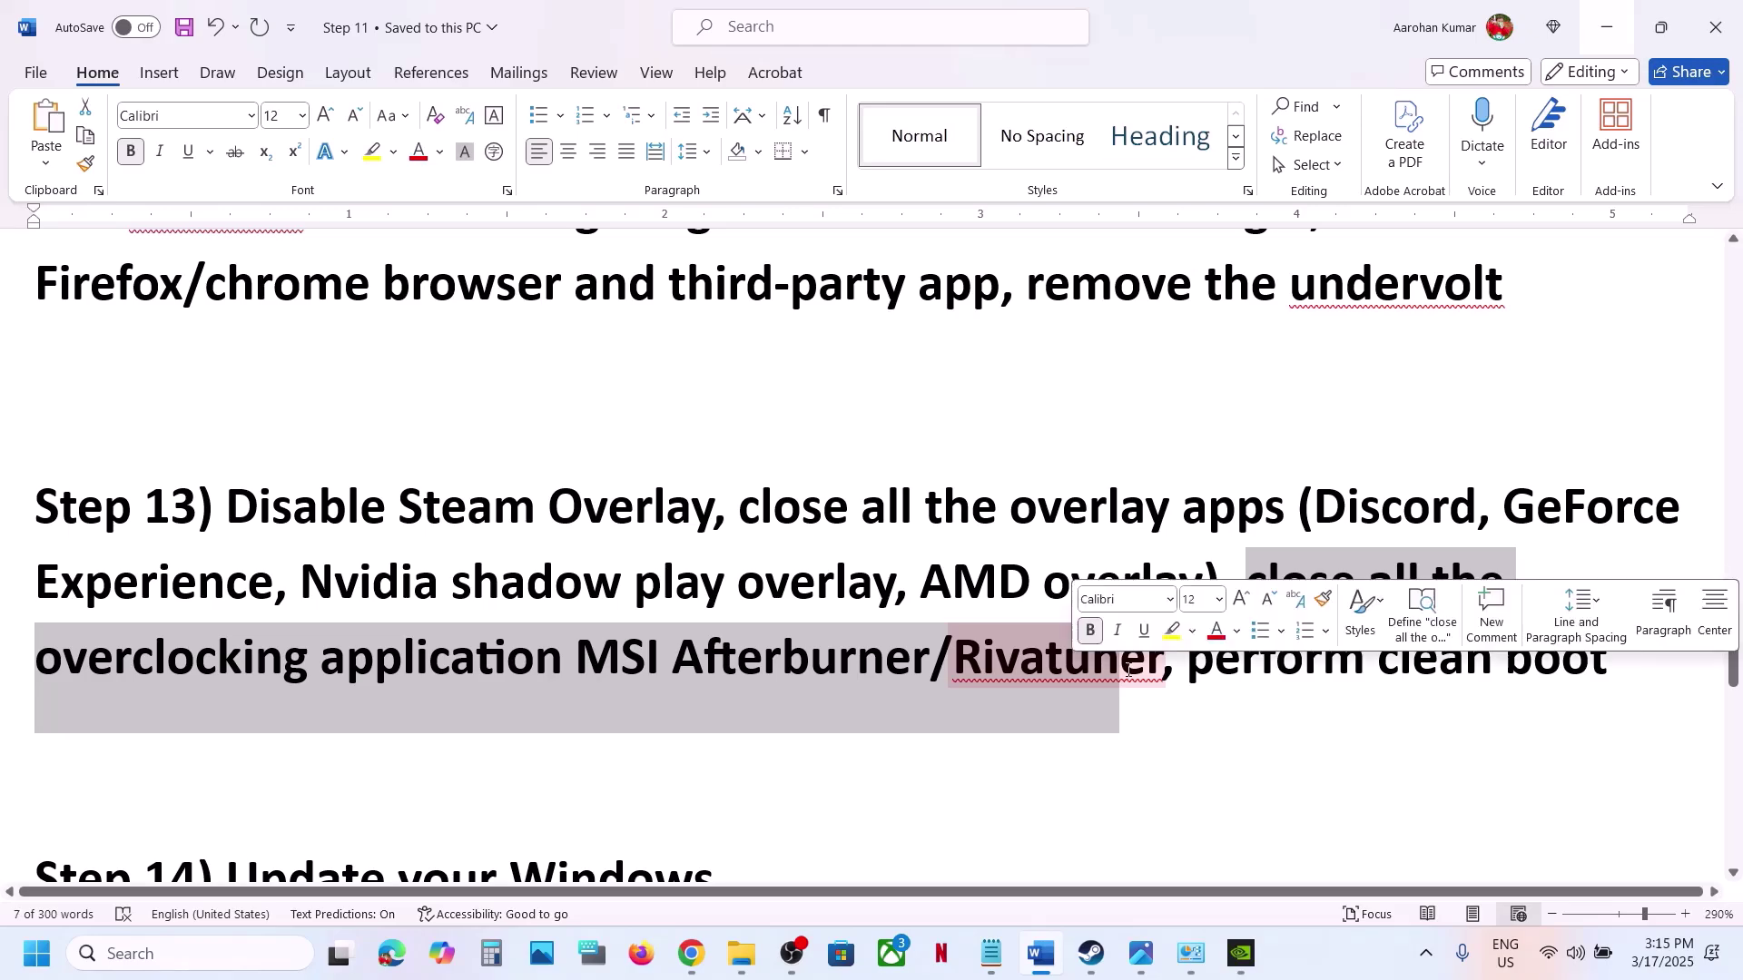
scroll(434, 688, "down", 3)
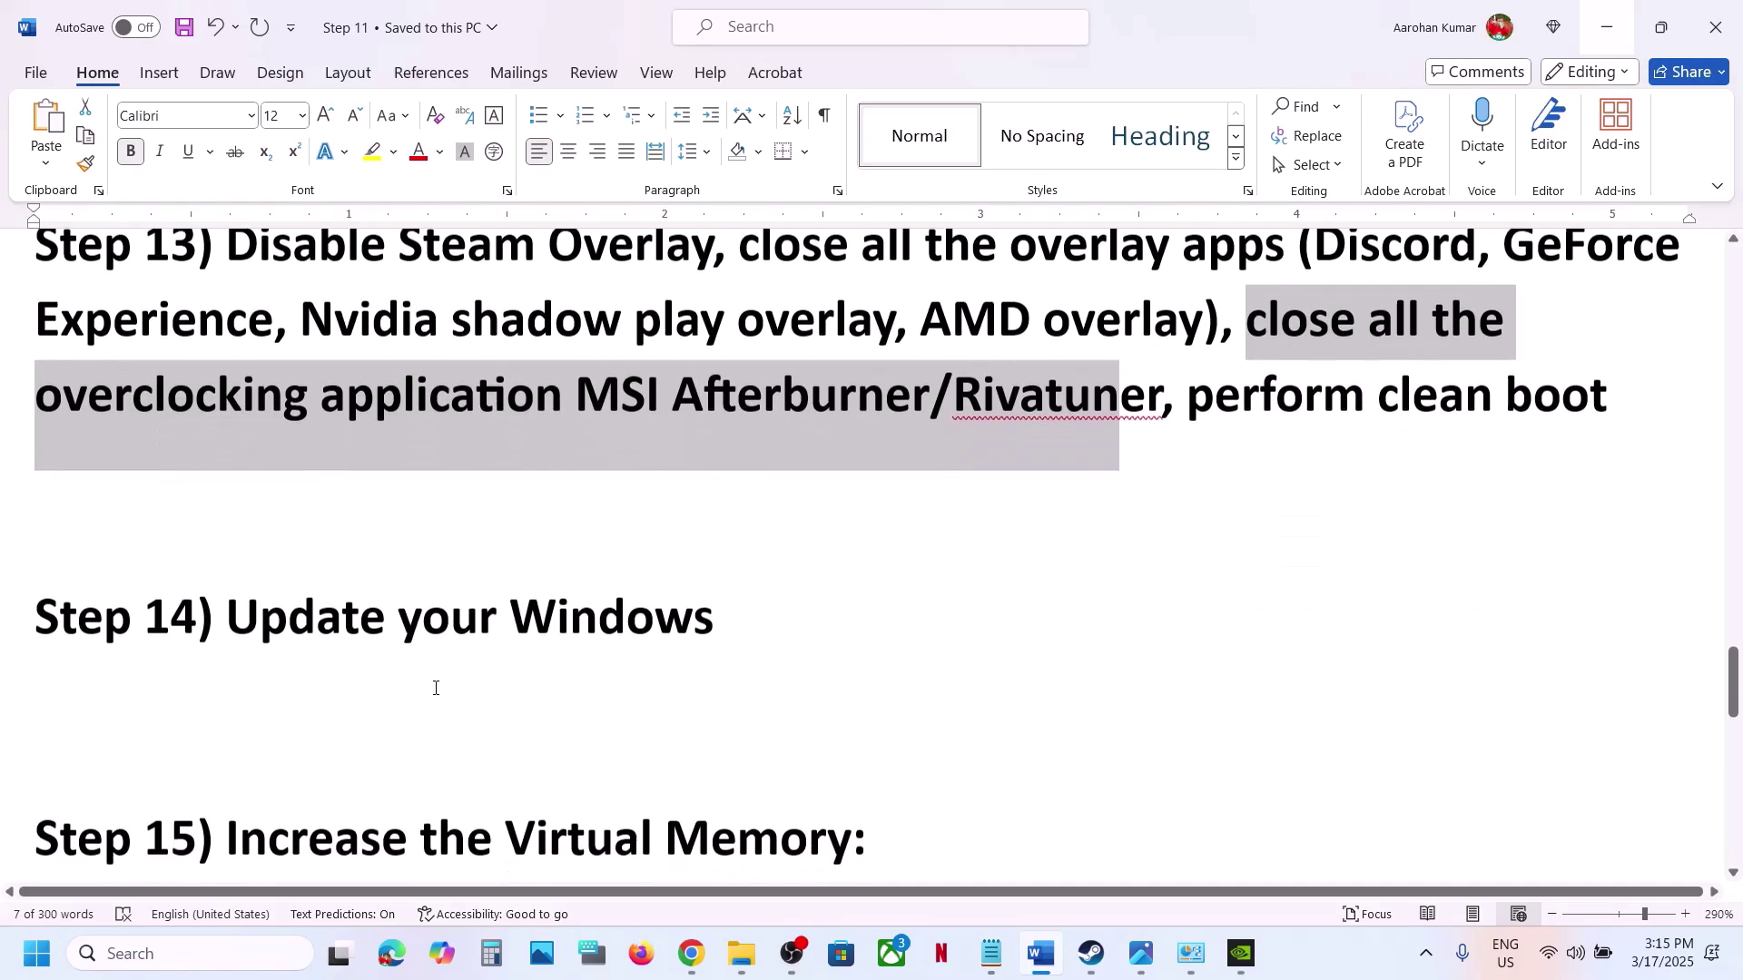
scroll(309, 792, "up", 2)
Mark Step 14 about updating Windows in the document and open the Windows Update page in Settings
left_click_drag(277, 819, 717, 787)
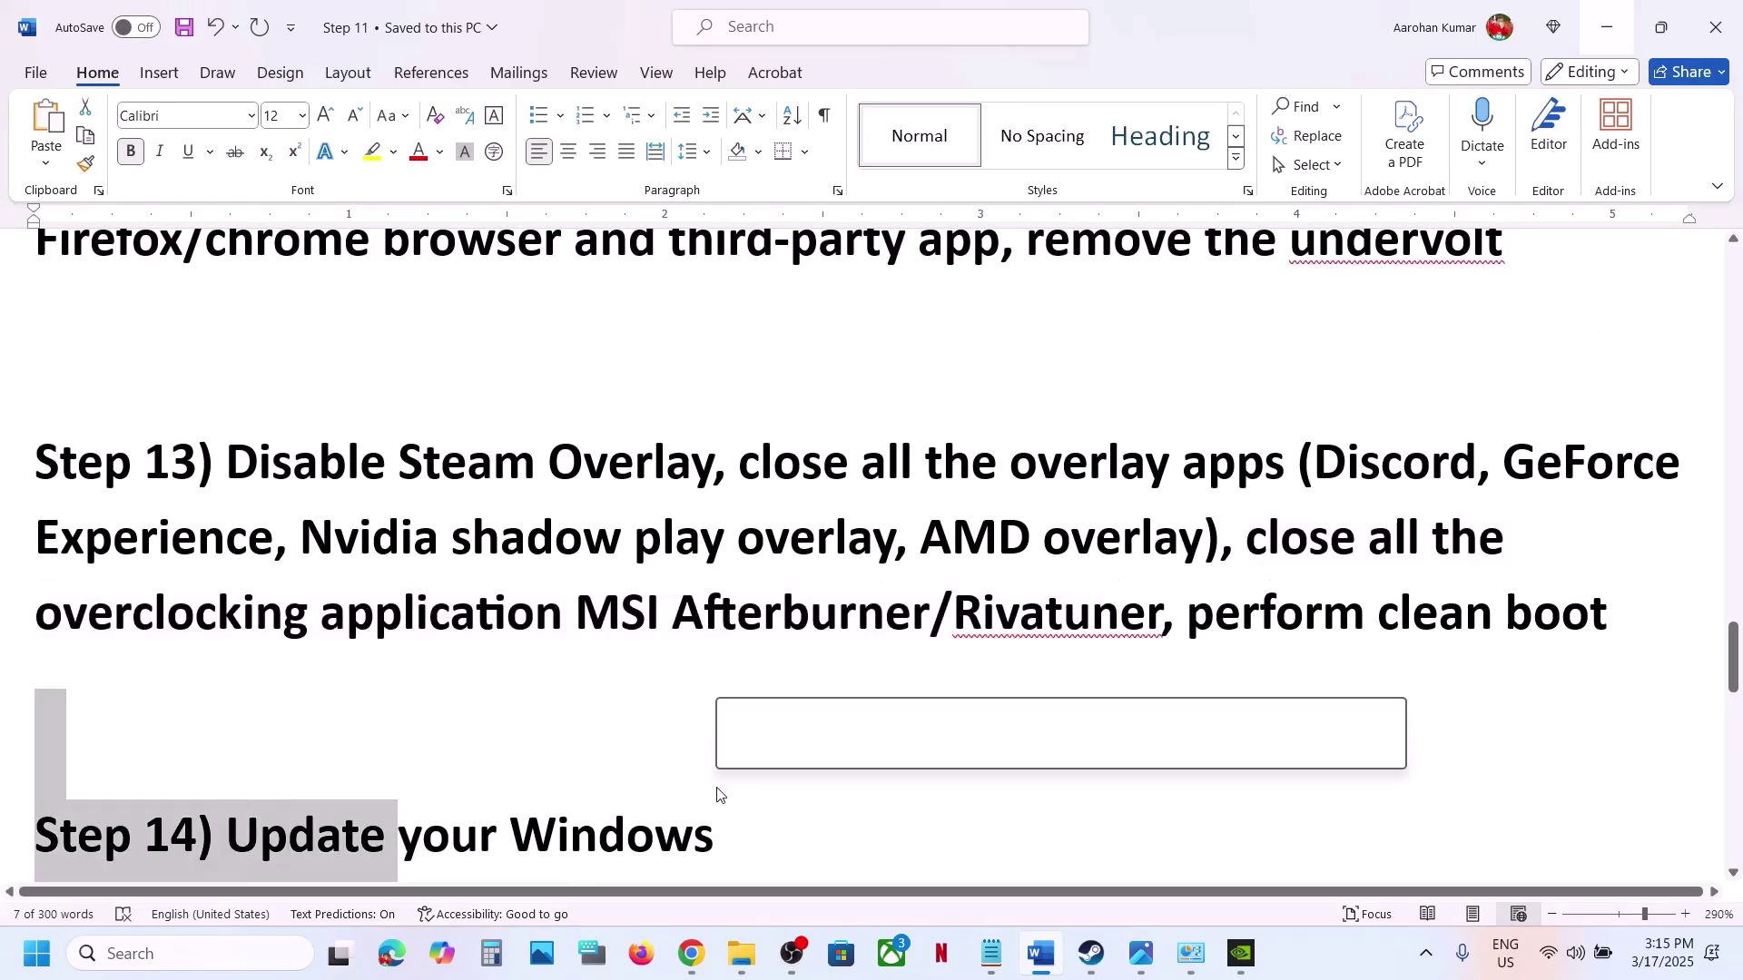
left_click(693, 854)
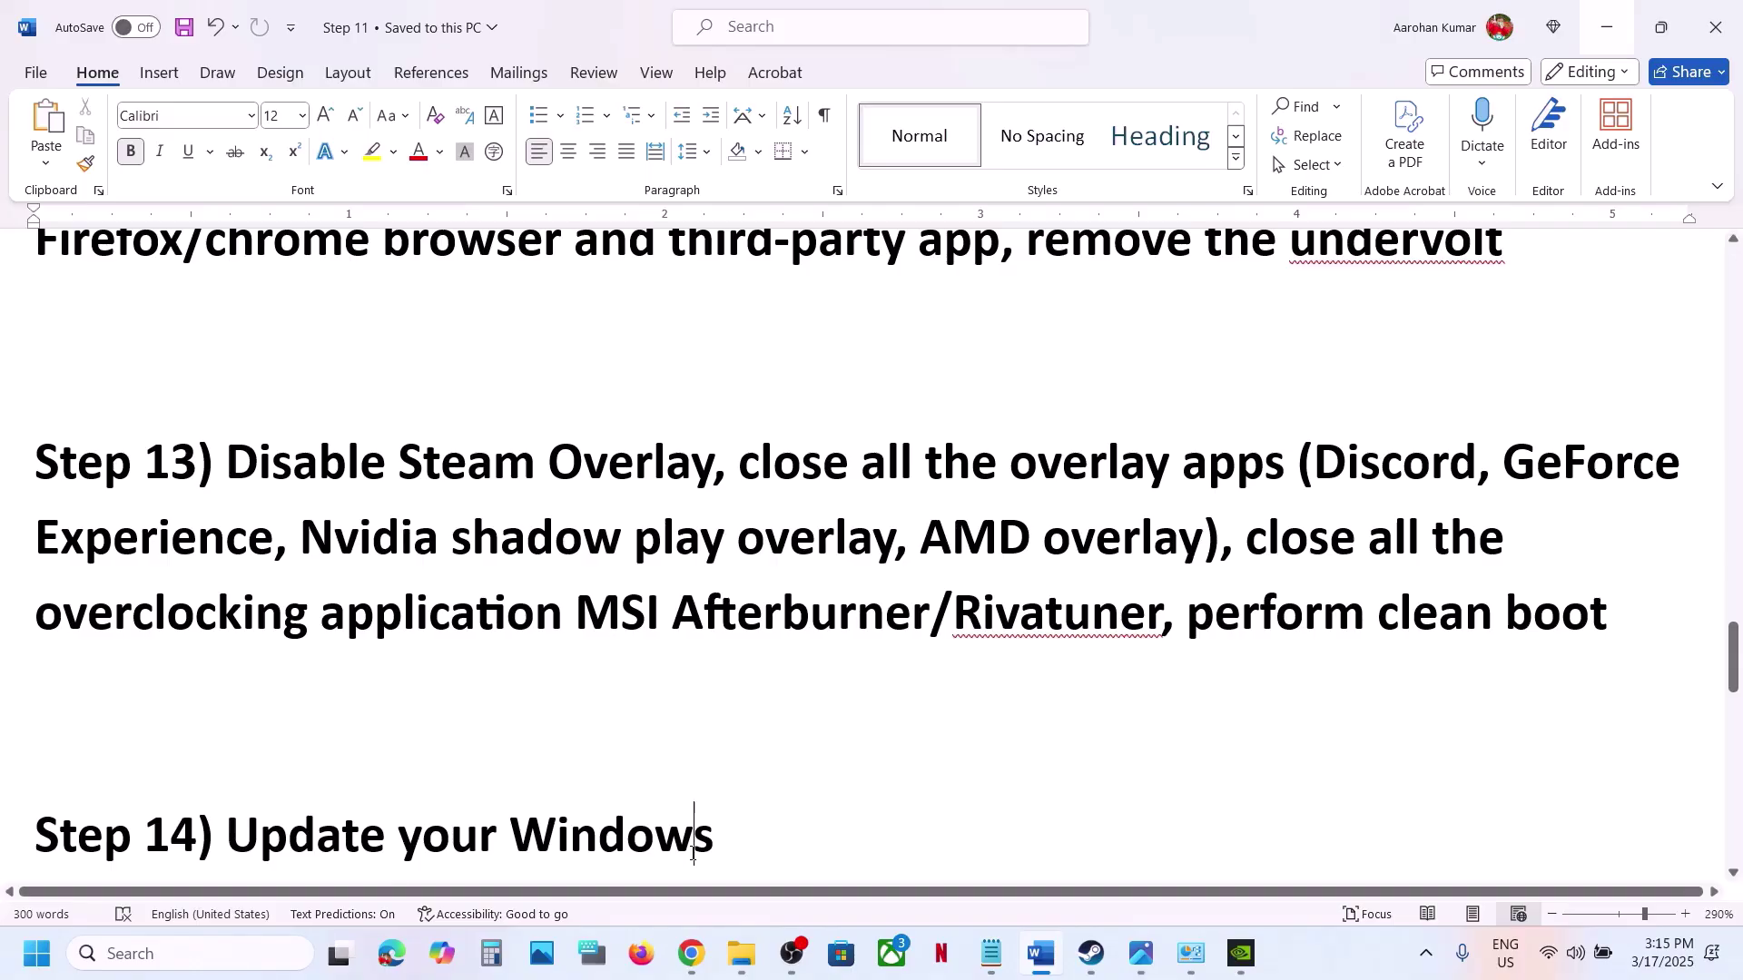
key("super+i")
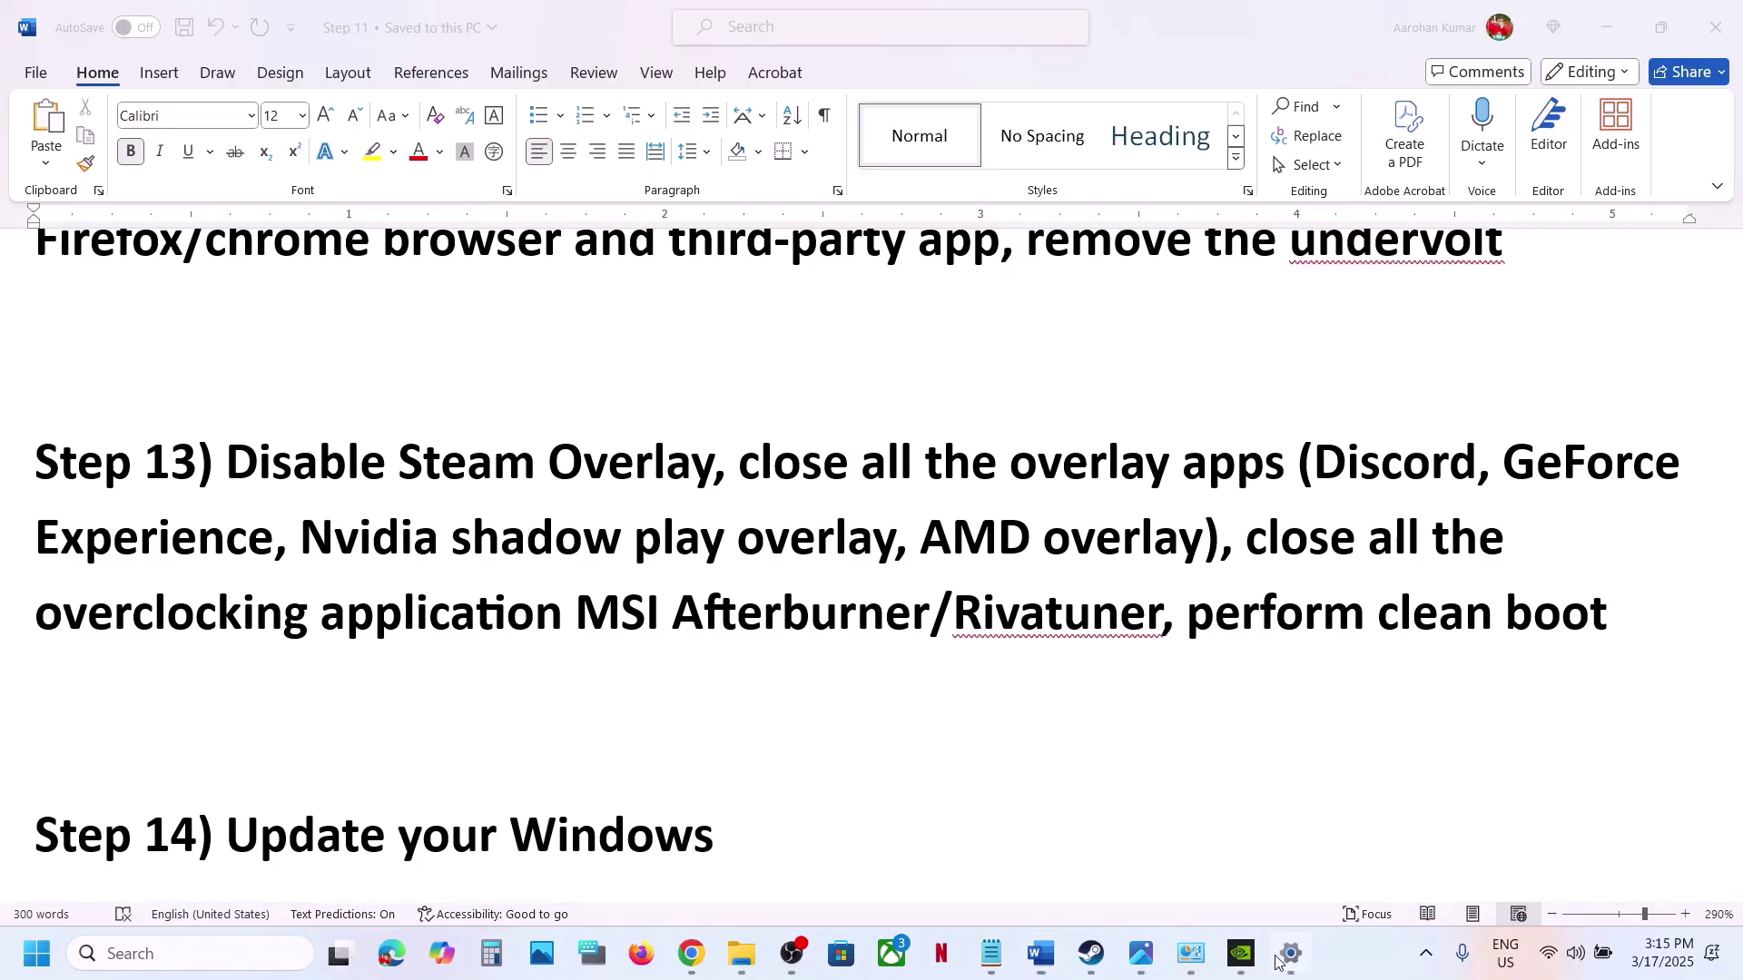
left_click(211, 741)
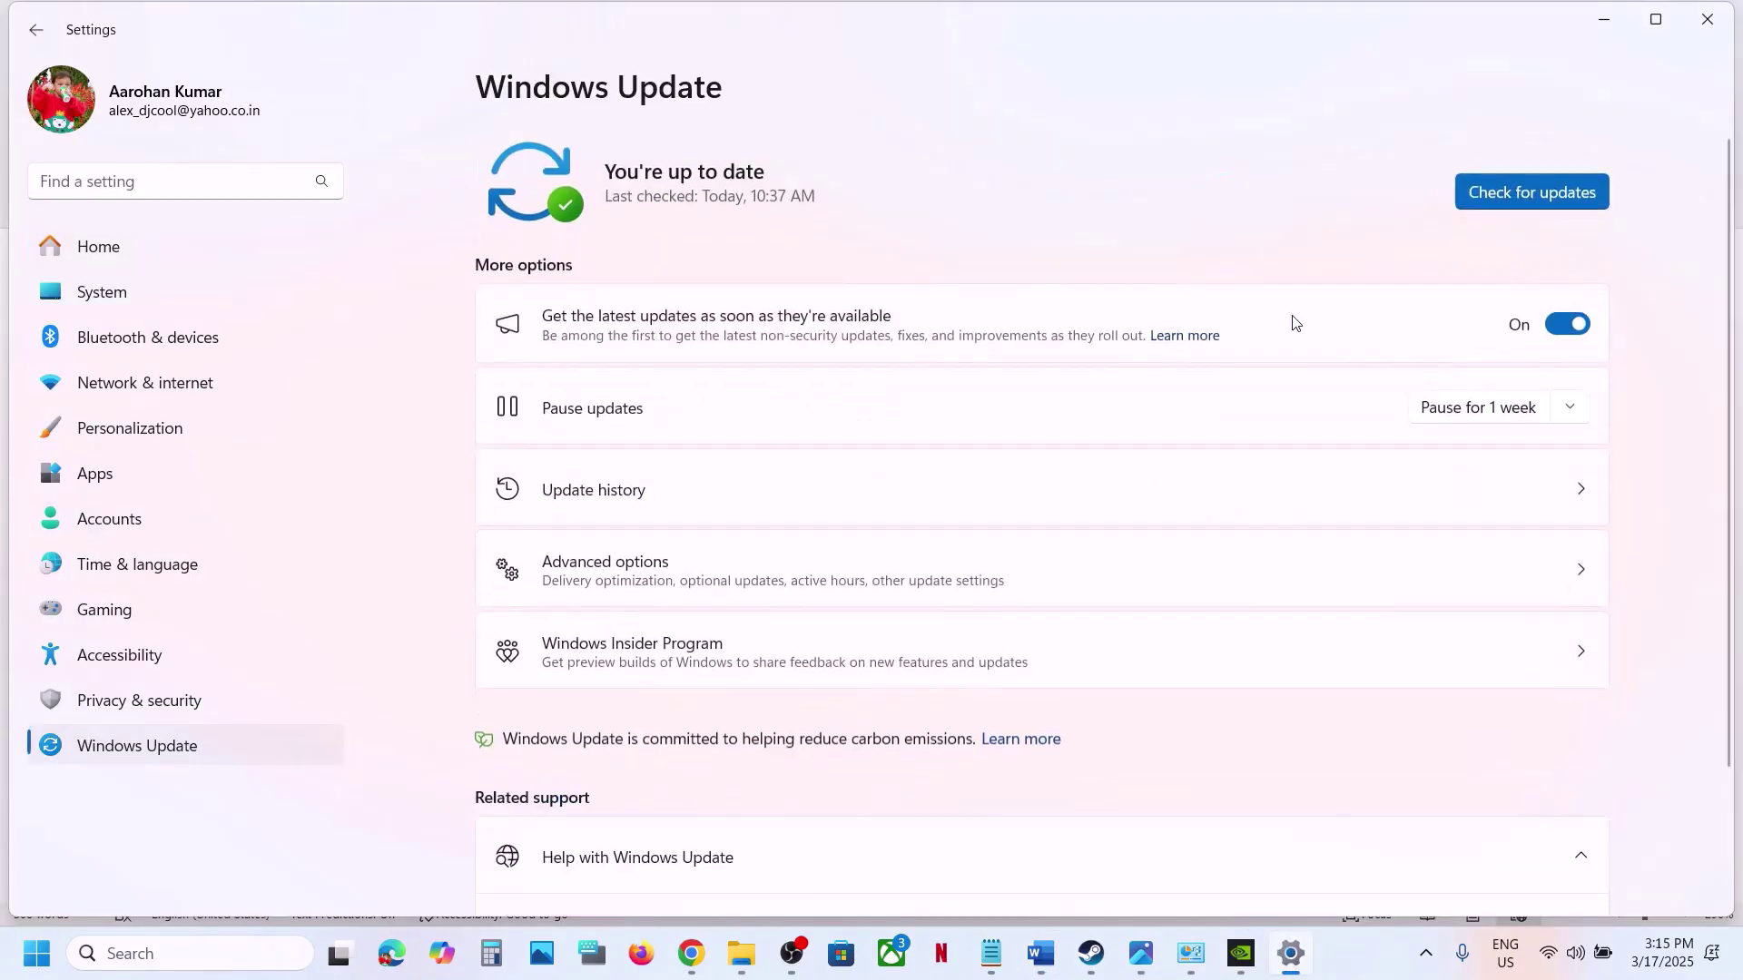